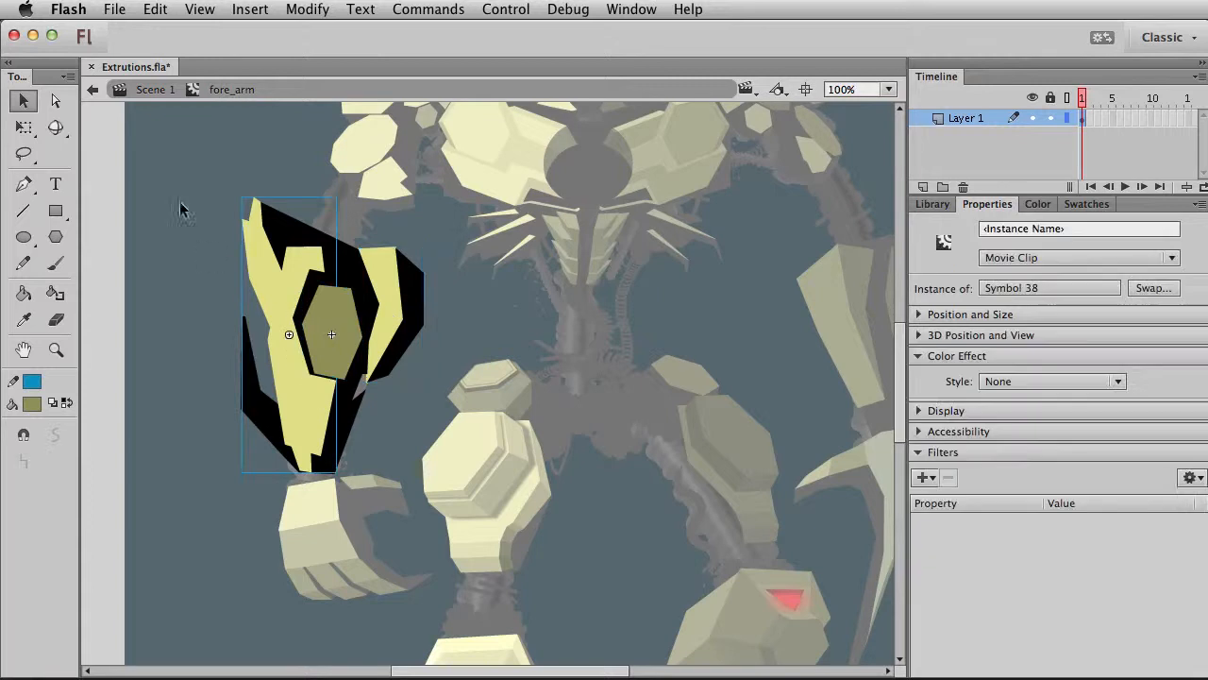
Try to break apart only the forearm's right yellow-and-black plate
left_click(475, 366)
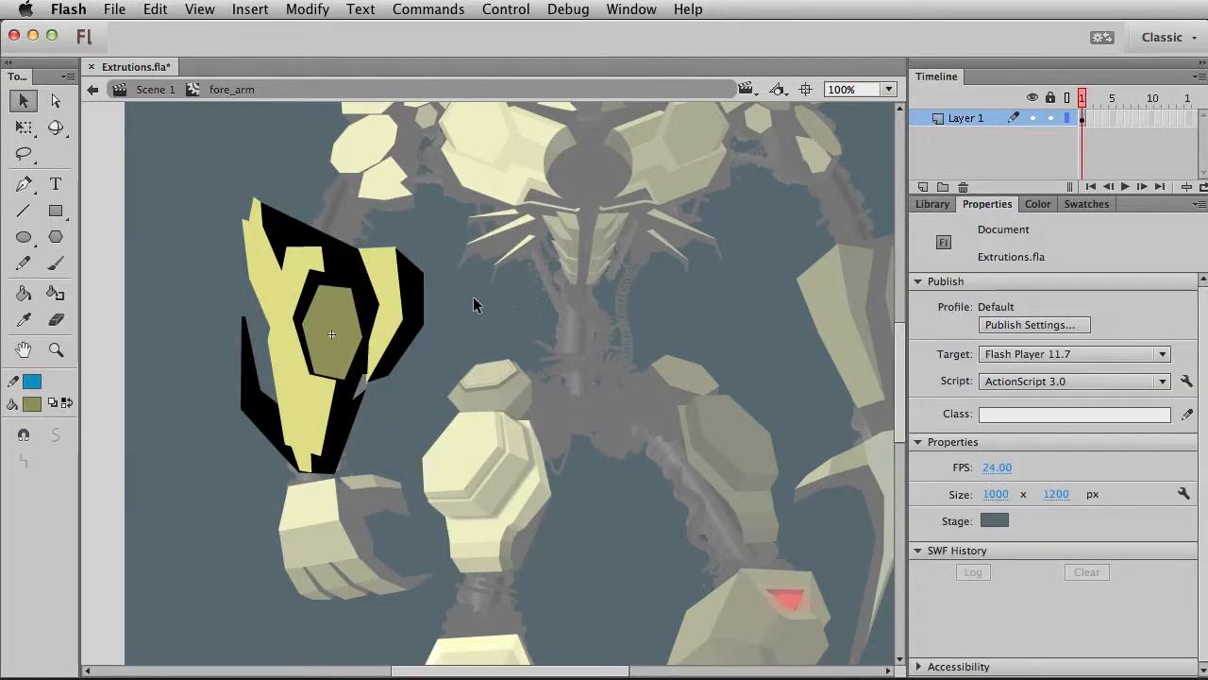
left_click(393, 316)
key("super+b")
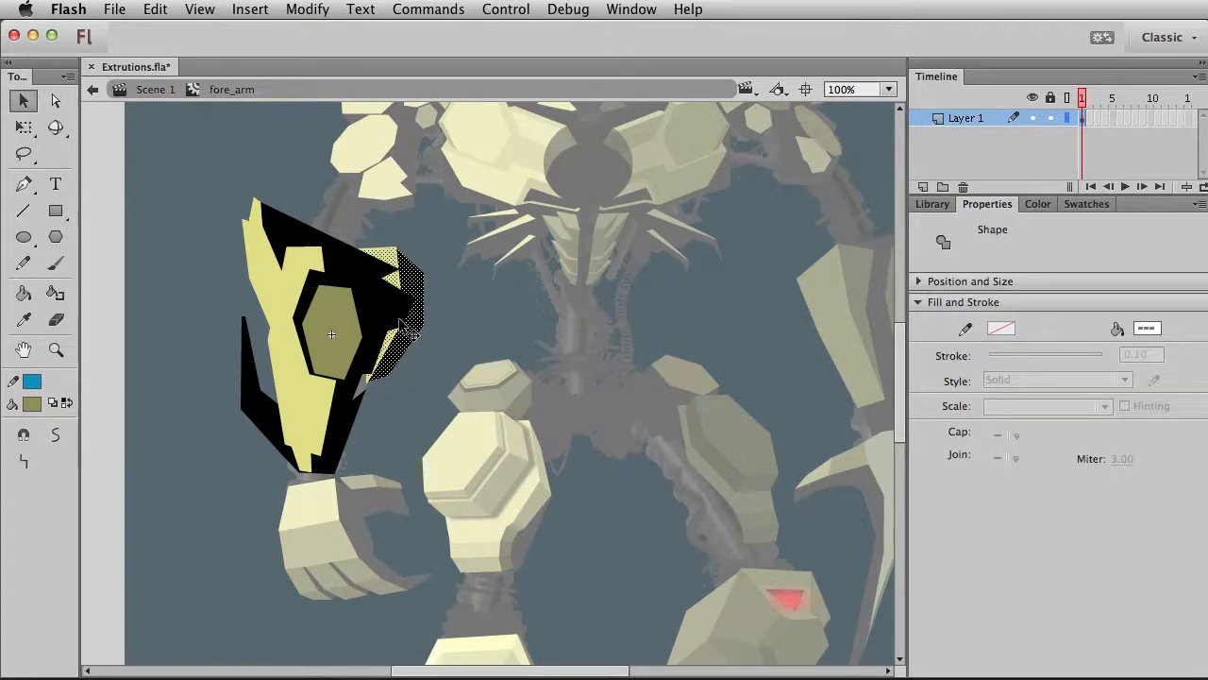
left_click(461, 342)
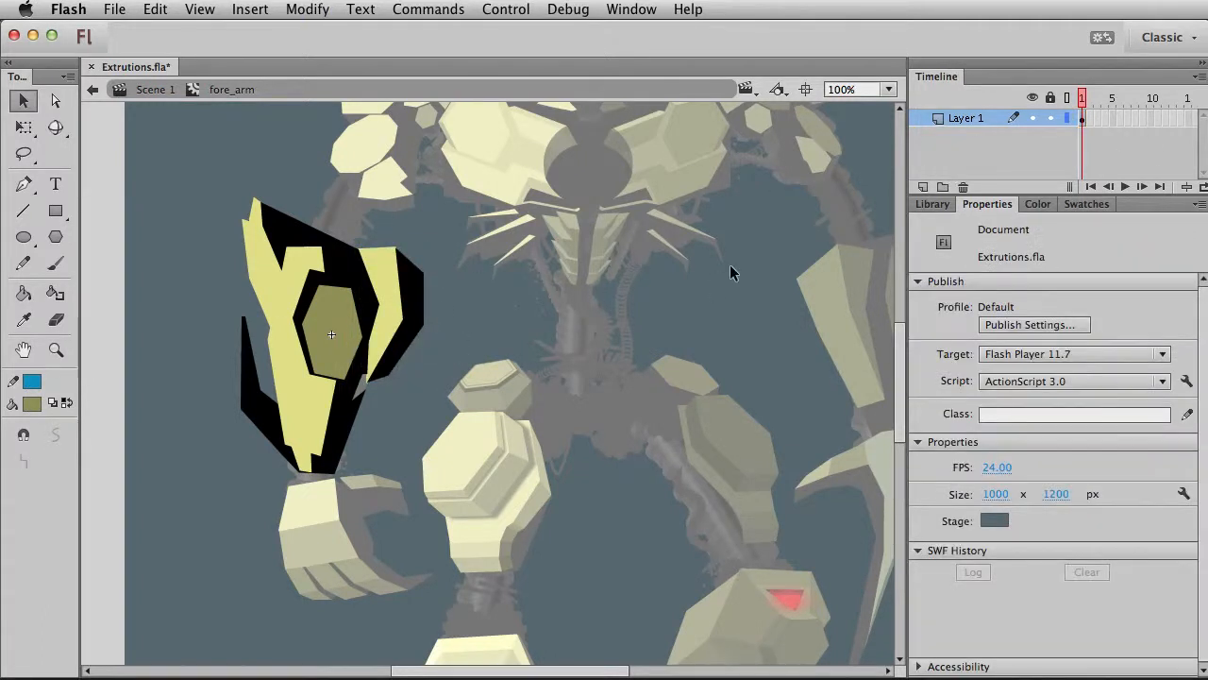
Distribute all the forearm pieces to separate layers and enlarge the timeline to show every layer
key("super+a")
right_click(383, 323)
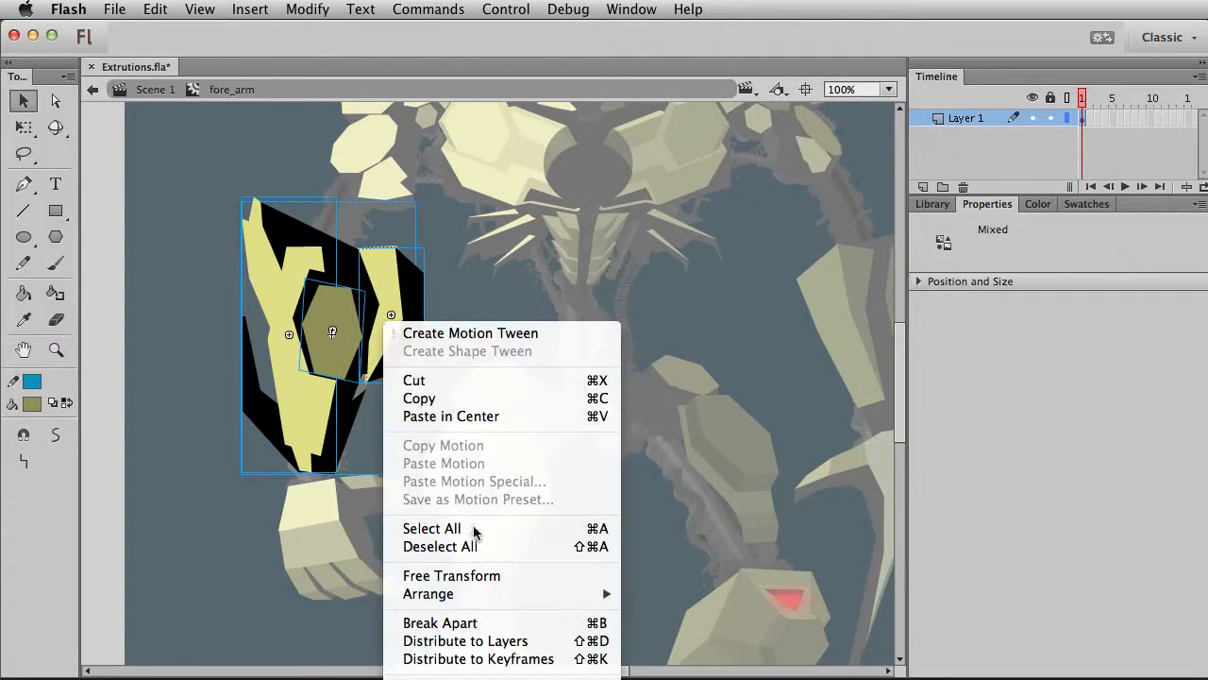
left_click(477, 639)
left_click_drag(1021, 196, 1024, 355)
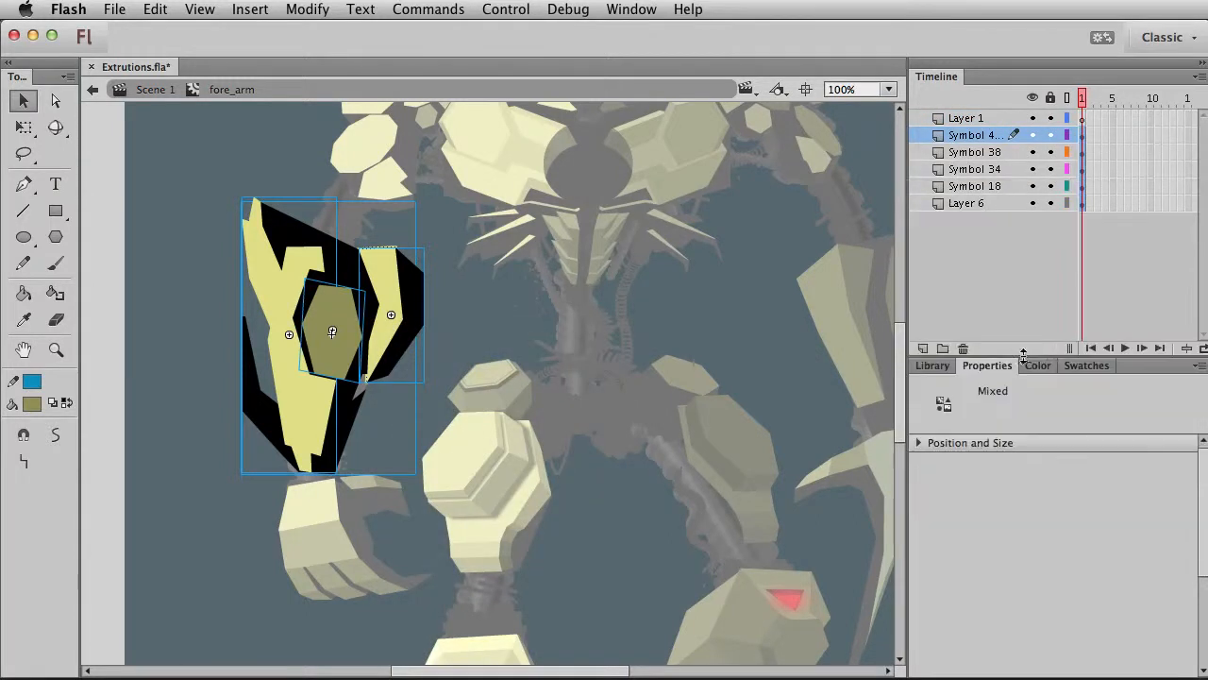
Break apart all the selected forearm symbols into editable shapes
left_click(604, 338)
left_click_drag(538, 506, 143, 143)
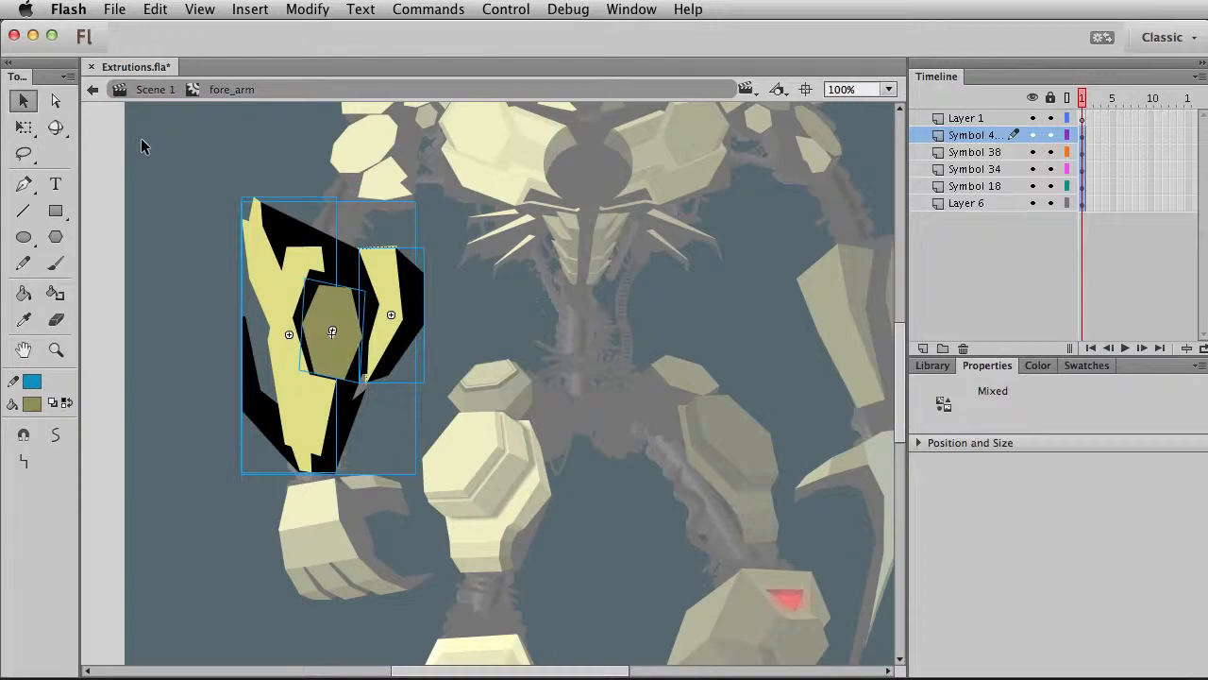
key("super+b")
left_click(603, 342)
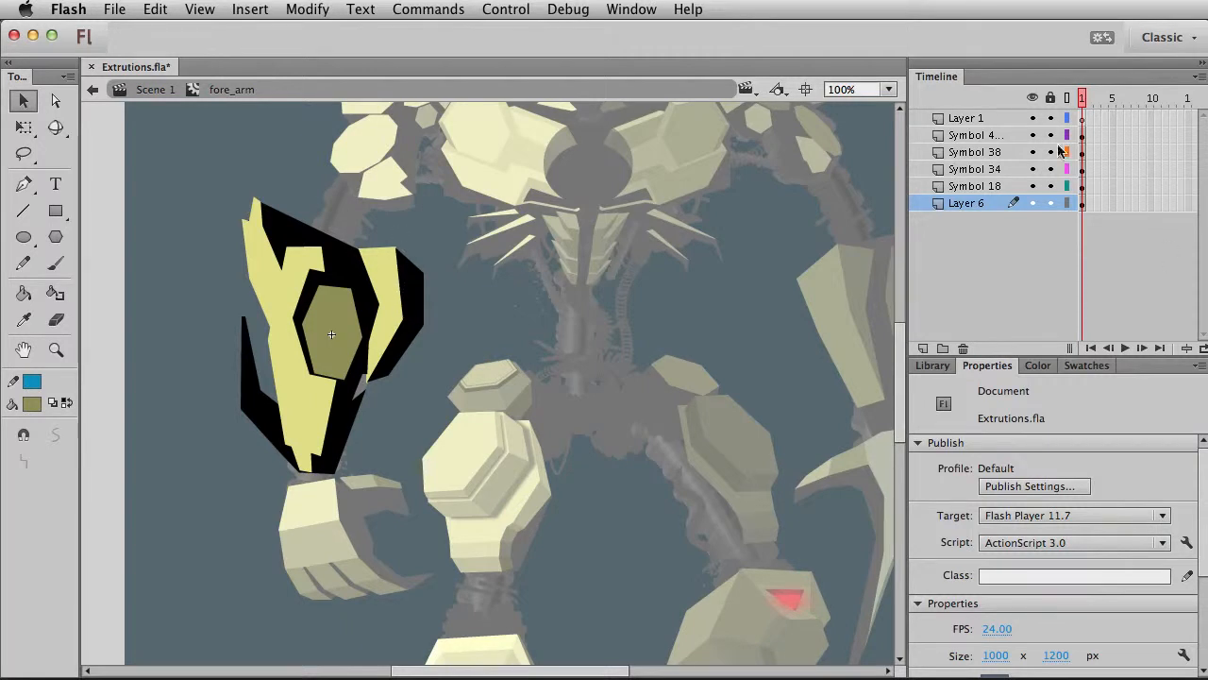
Cut the forearm shapes from all layers and paste them in place on the single layer directly below Layer 1
left_click_drag(1082, 121, 1089, 244)
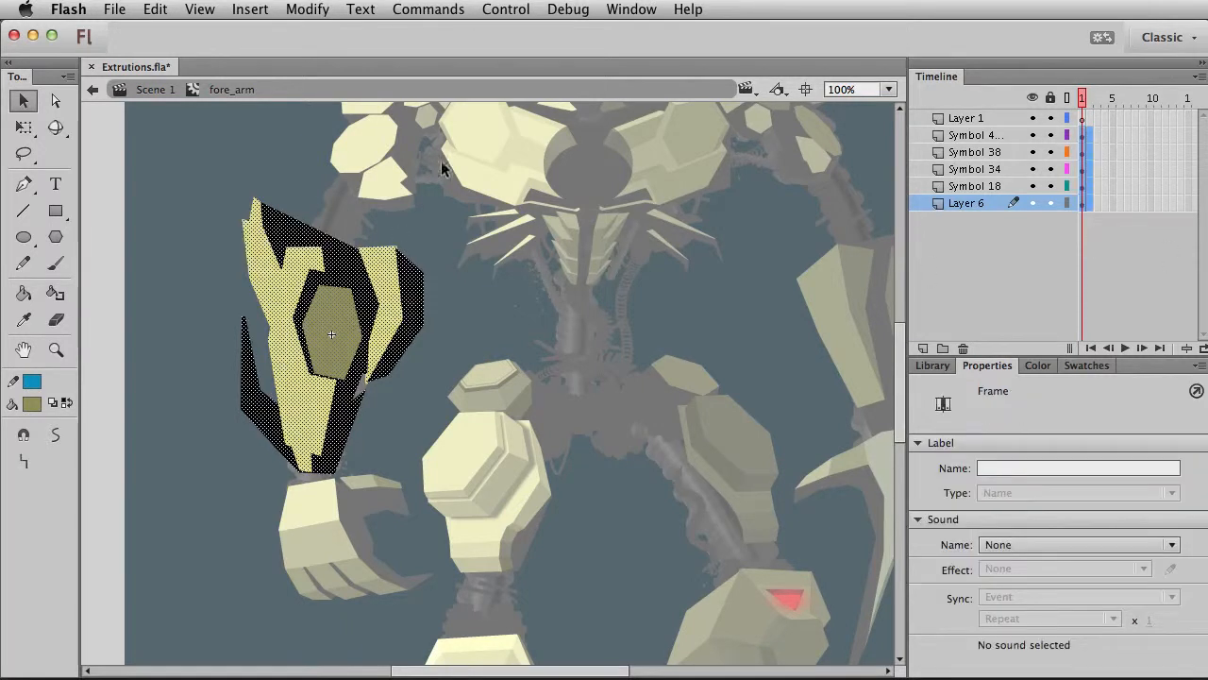
key("Delete")
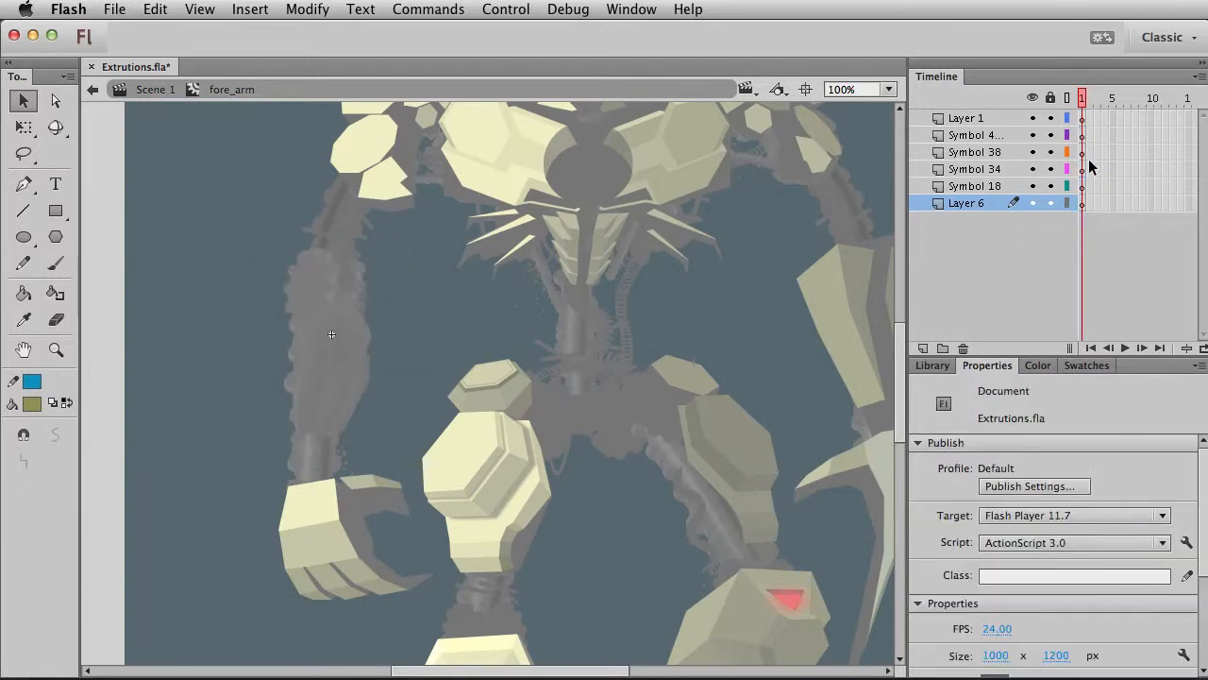
left_click(1086, 152)
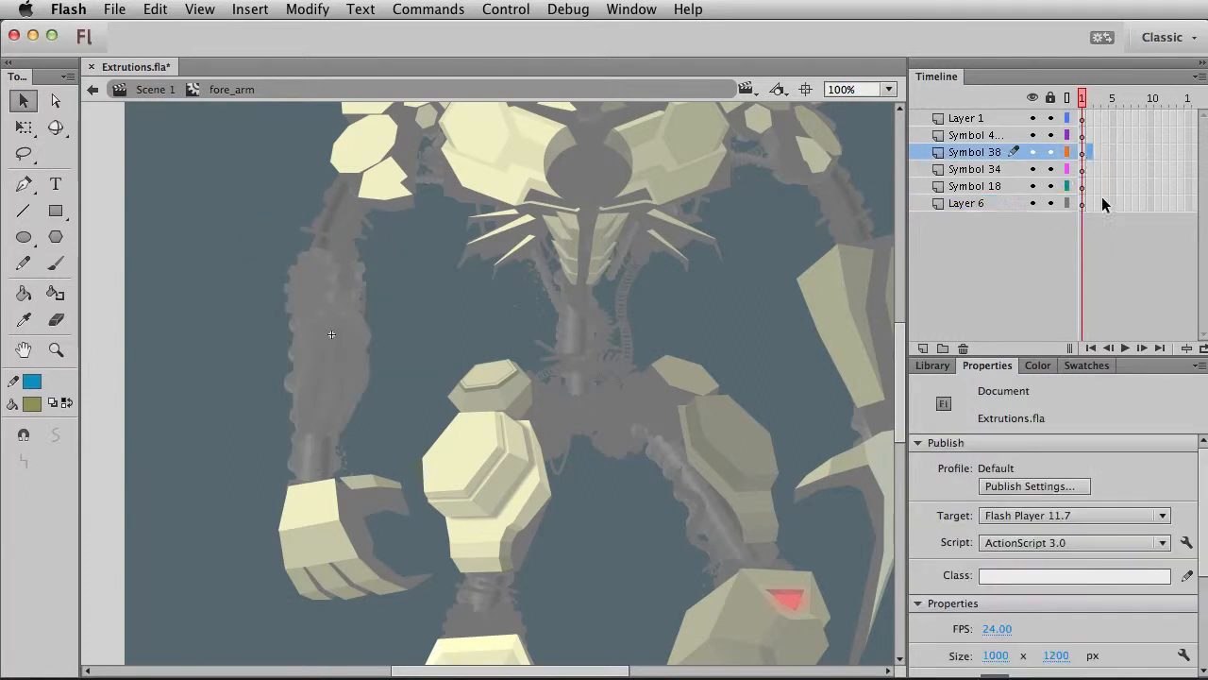
left_click(1082, 135)
key("ctrl+shift+v")
left_click(395, 417)
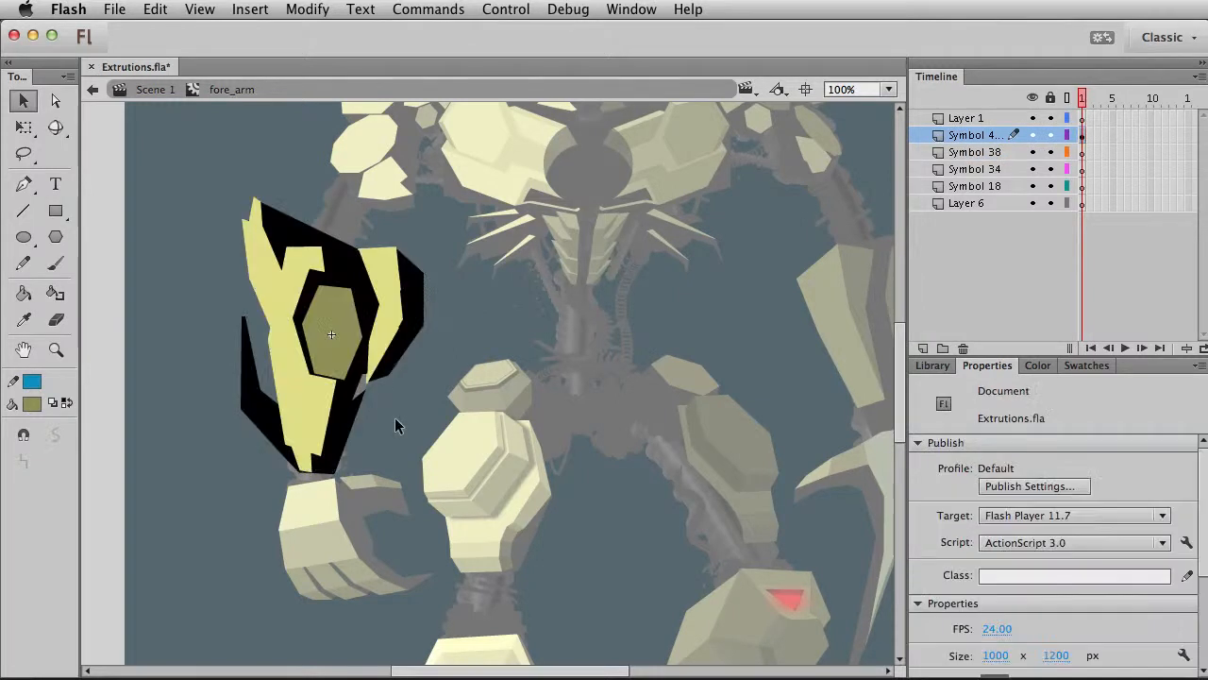
Delete the leftover yellow strokes along the middle and lower outer edge of the forearm's right yellow plate
left_click(56, 349)
left_click_drag(325, 262, 437, 361)
key("v")
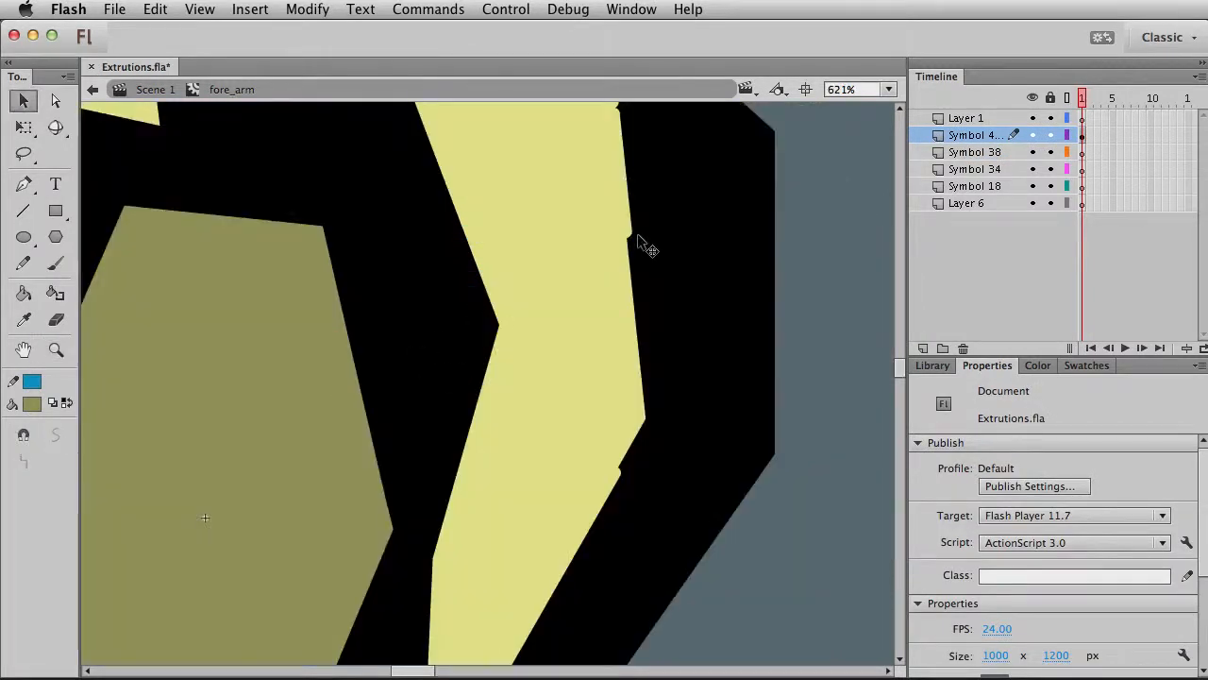
left_click(645, 245)
left_click(655, 385)
left_click(583, 476)
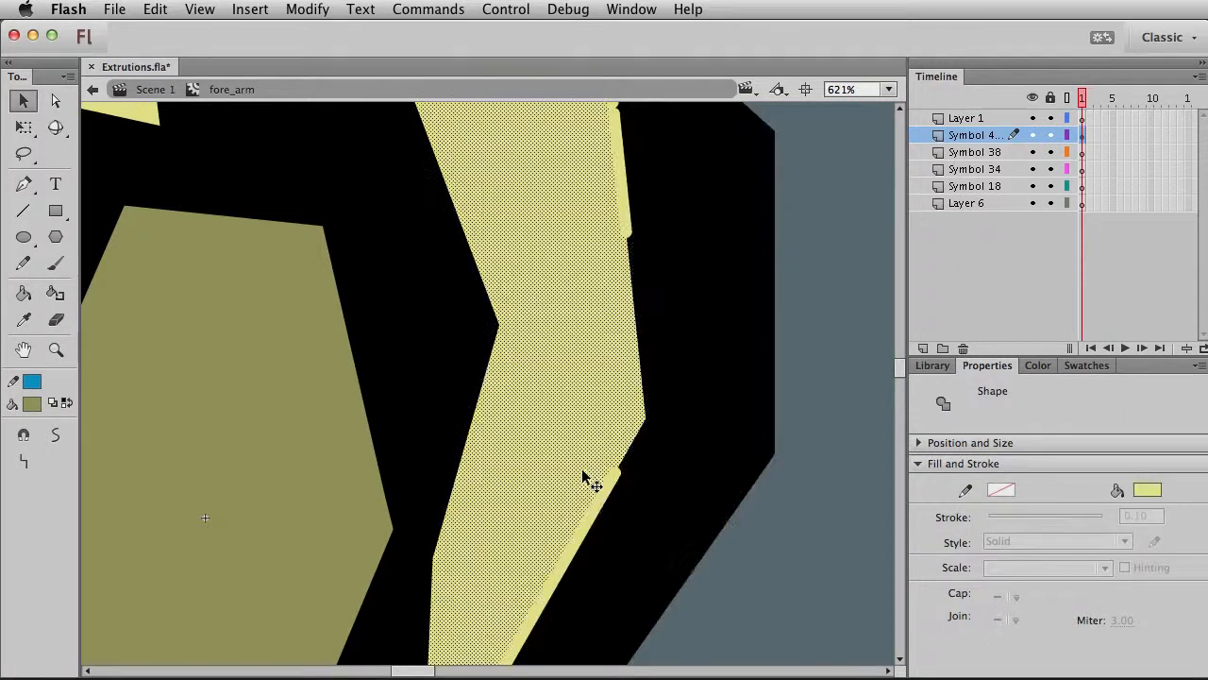
left_click(803, 380)
left_click(621, 230)
left_click(625, 229)
left_click(619, 487)
left_click(615, 483)
left_click(645, 503)
Delete the remaining yellow stroke at the upper outer edge of the right plate and return the view to 100%
scroll(645, 496, "up", 4)
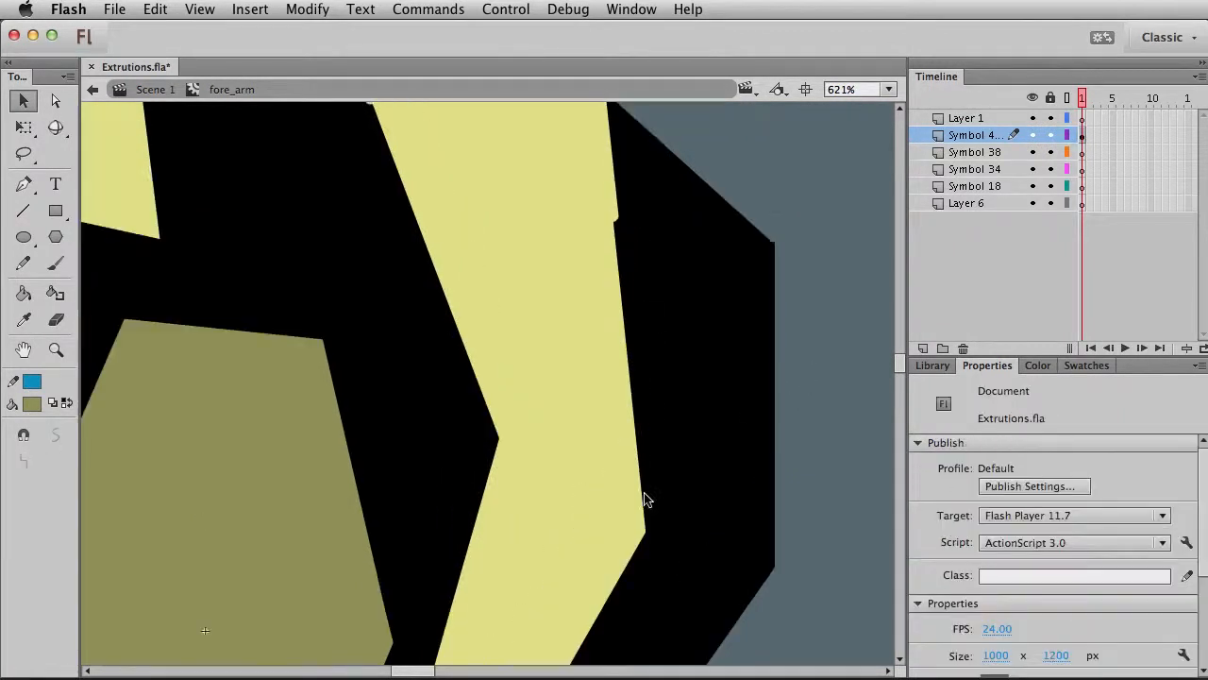
left_click(613, 191)
key("Delete")
key("super+1")
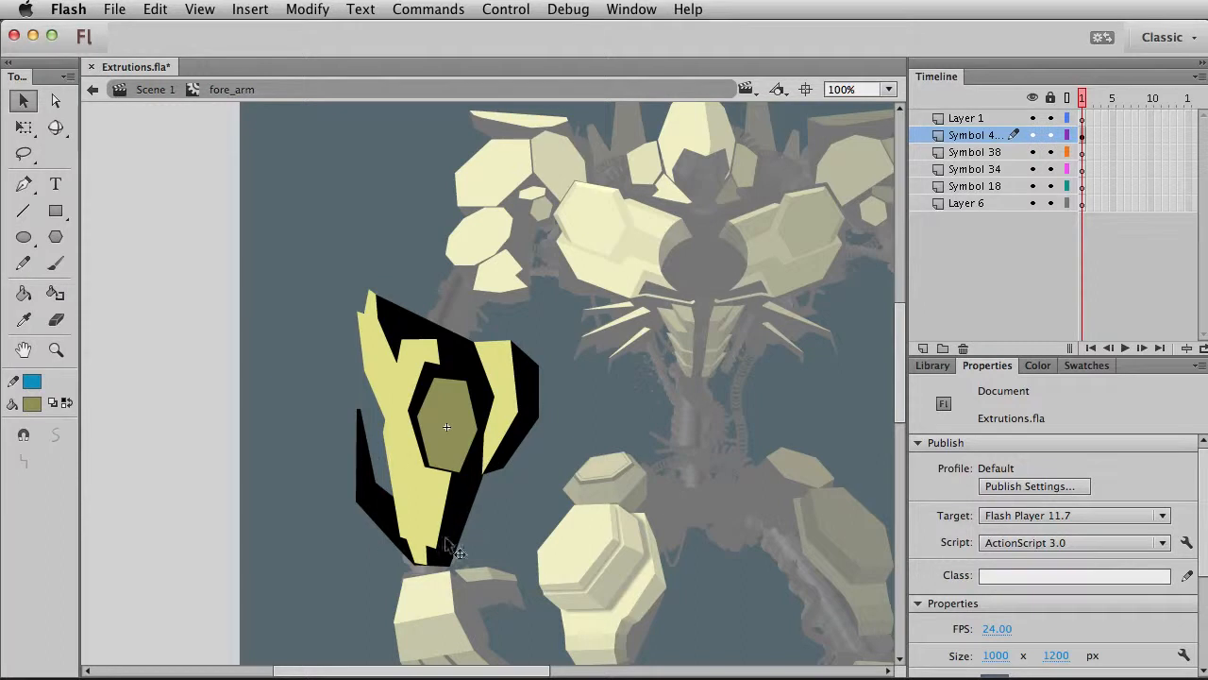
left_click(382, 534)
left_click(284, 365)
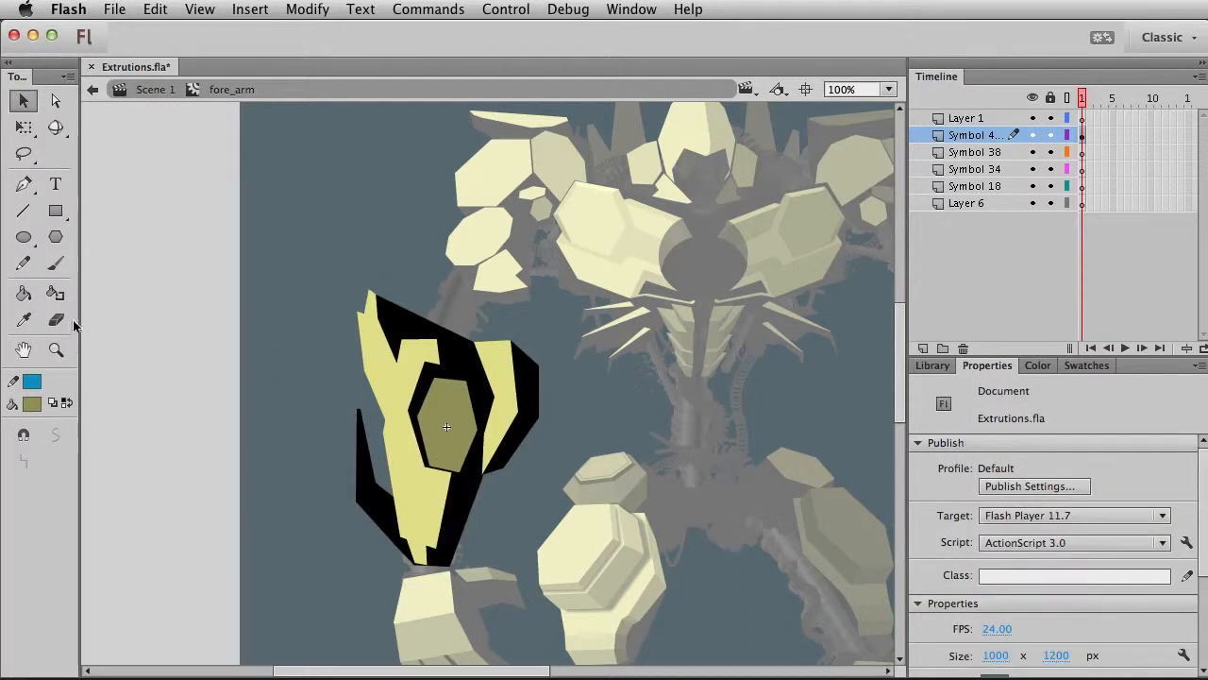
Outline the forearm shapes with the Ink Bottle tool using a blue Hairline stroke
left_click(56, 292)
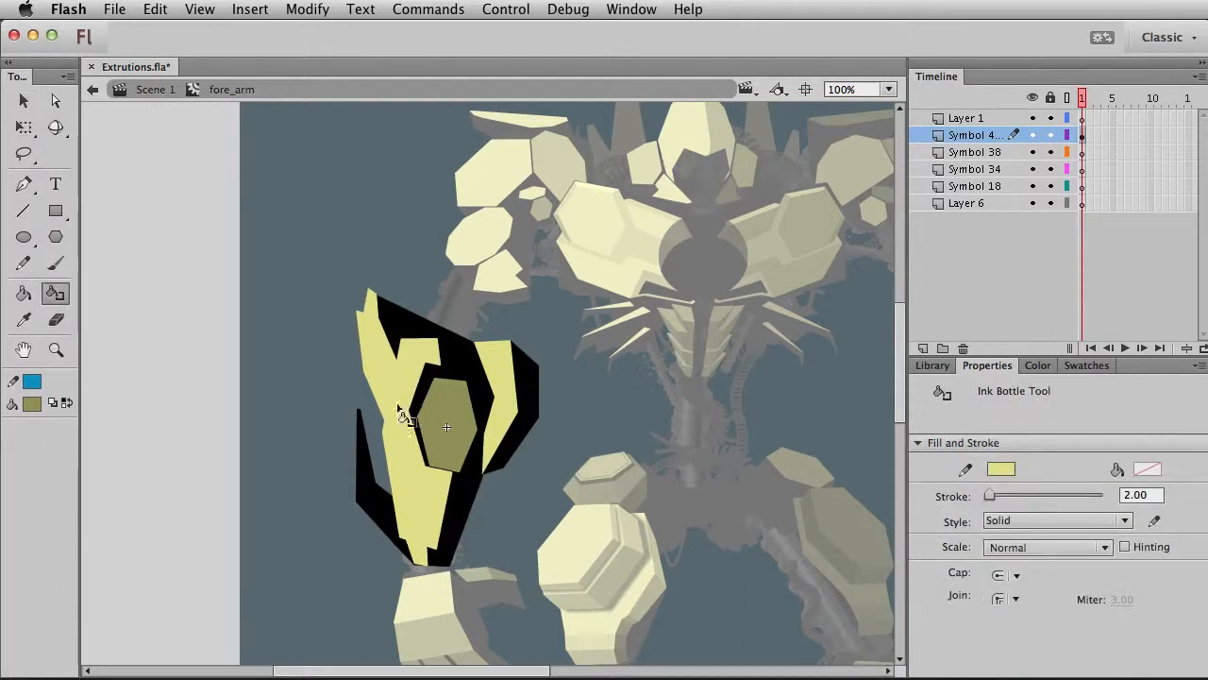
left_click(418, 410)
left_click(36, 386)
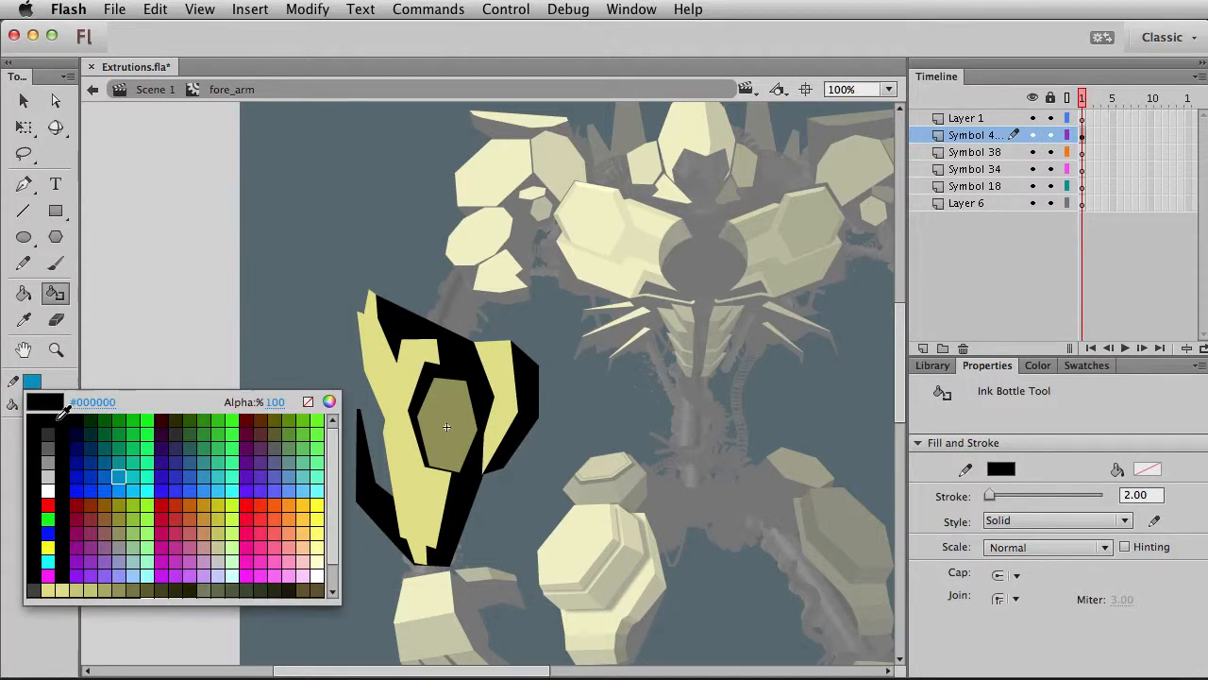
left_click(125, 465)
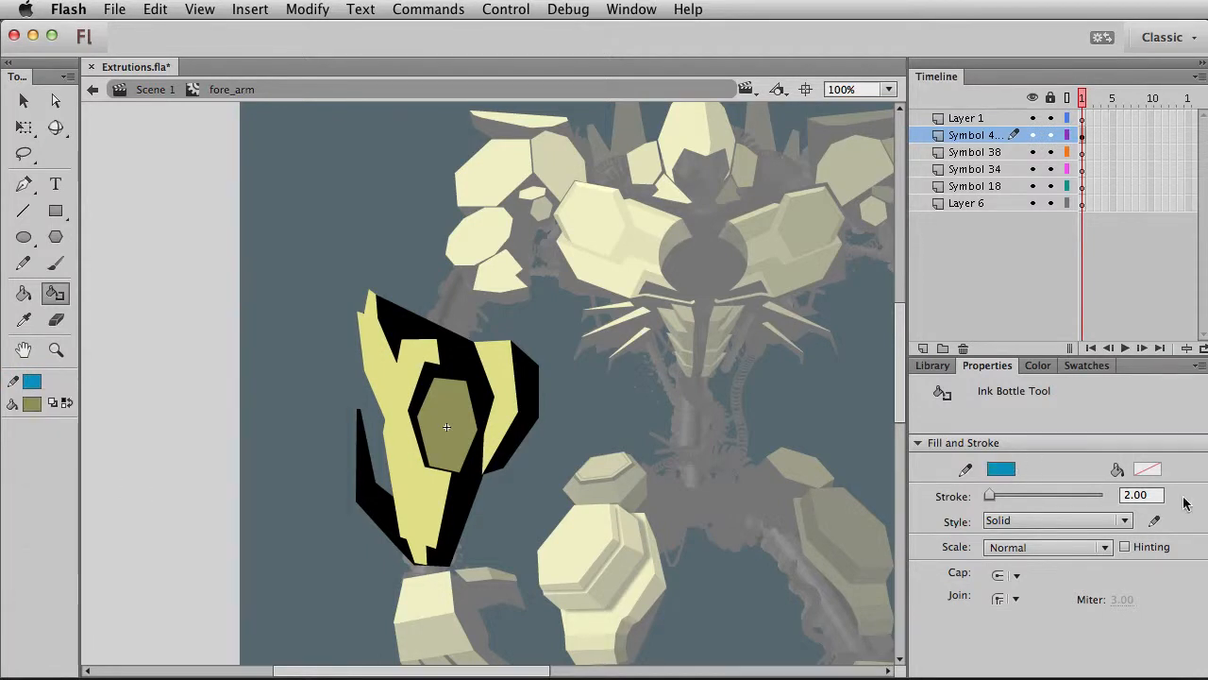
left_click(1124, 521)
left_click(1096, 463)
left_click(419, 346)
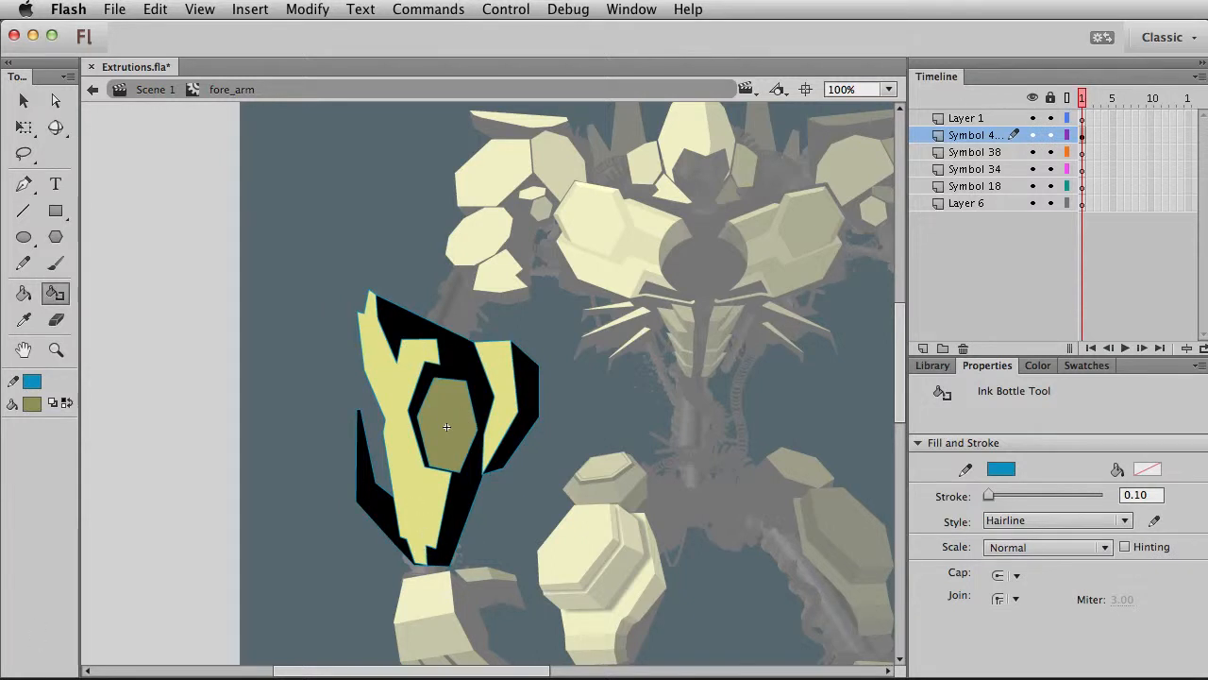
Delete the four empty layers from Symbol 38 down to Layer 6
left_click(56, 349)
left_click_drag(302, 263, 621, 597)
key("v")
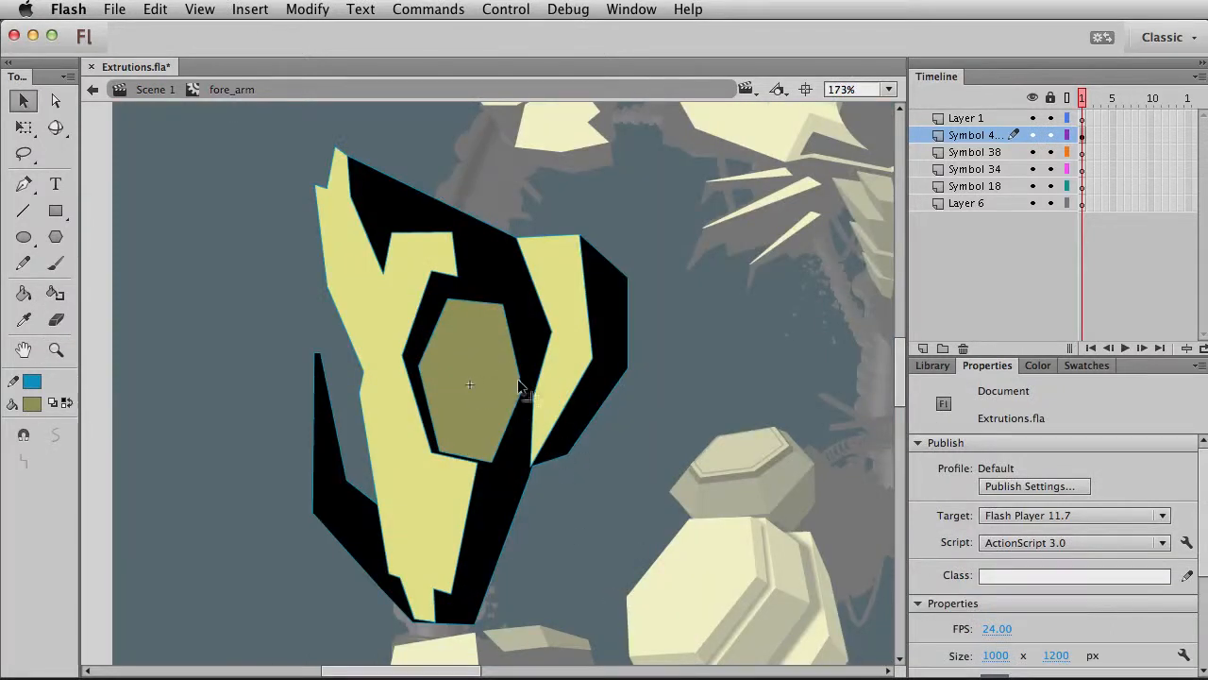
left_click(977, 152)
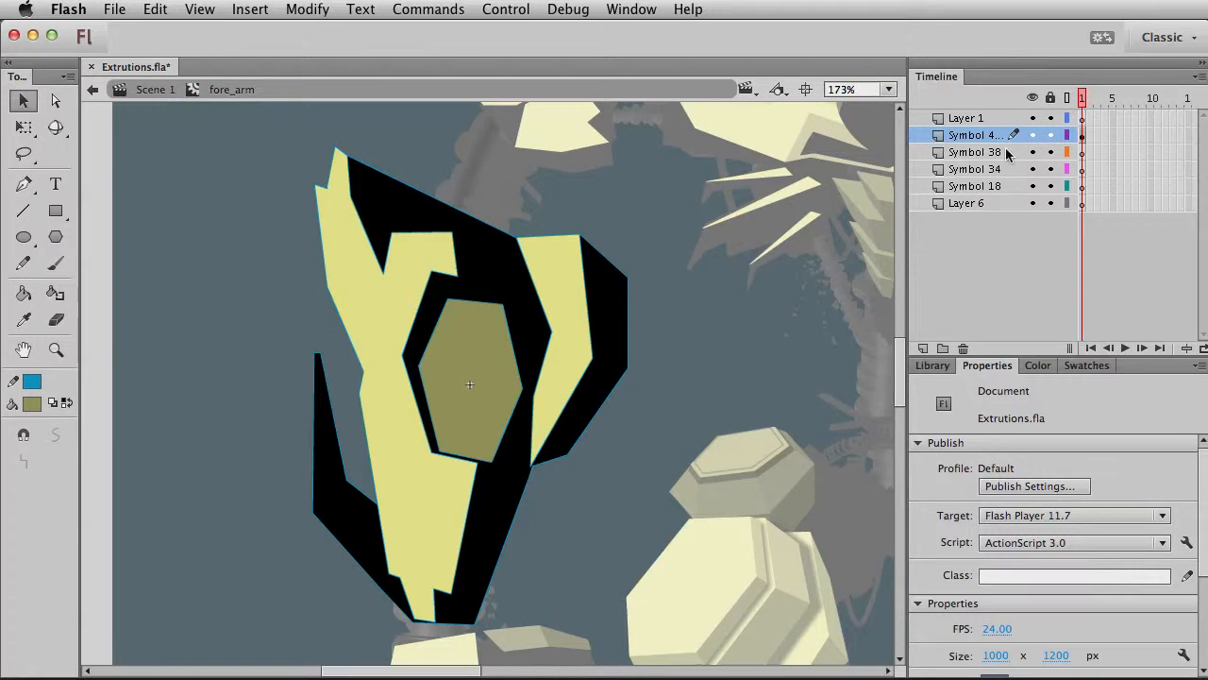
left_click(977, 204, "shift")
left_click(963, 348)
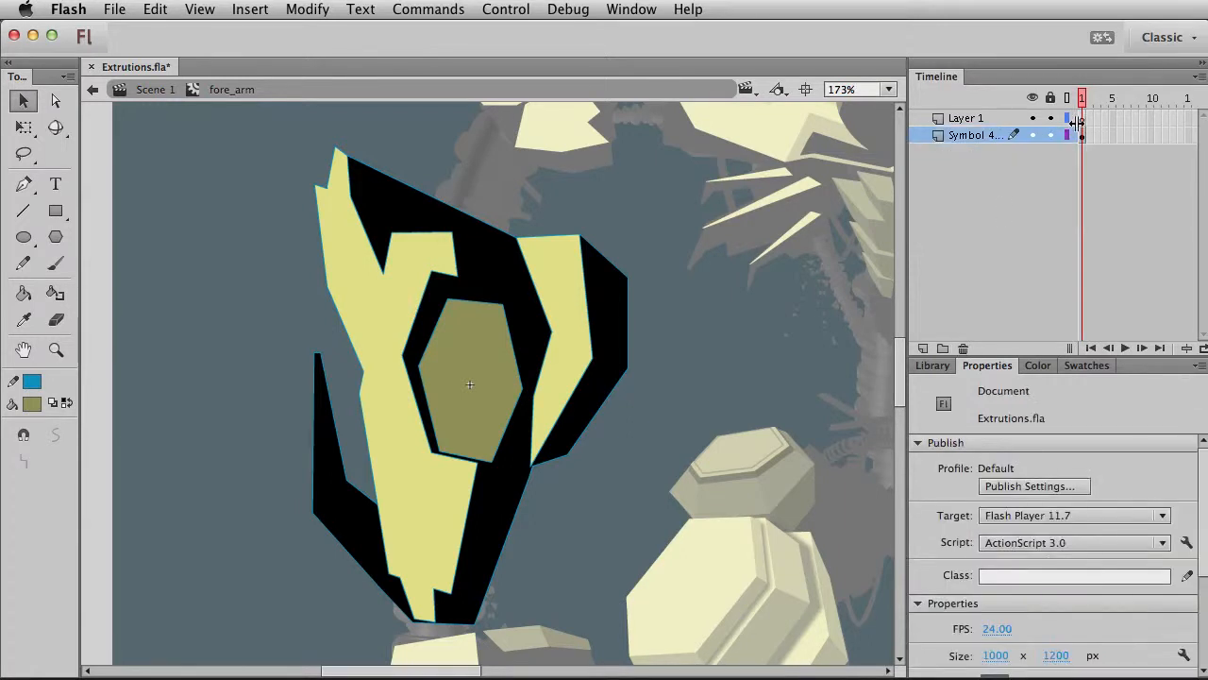
On Layer 1, draw hairline extrusion edges from the right corners of the left yellow plate's upper notch across the right plate
left_click(1083, 119)
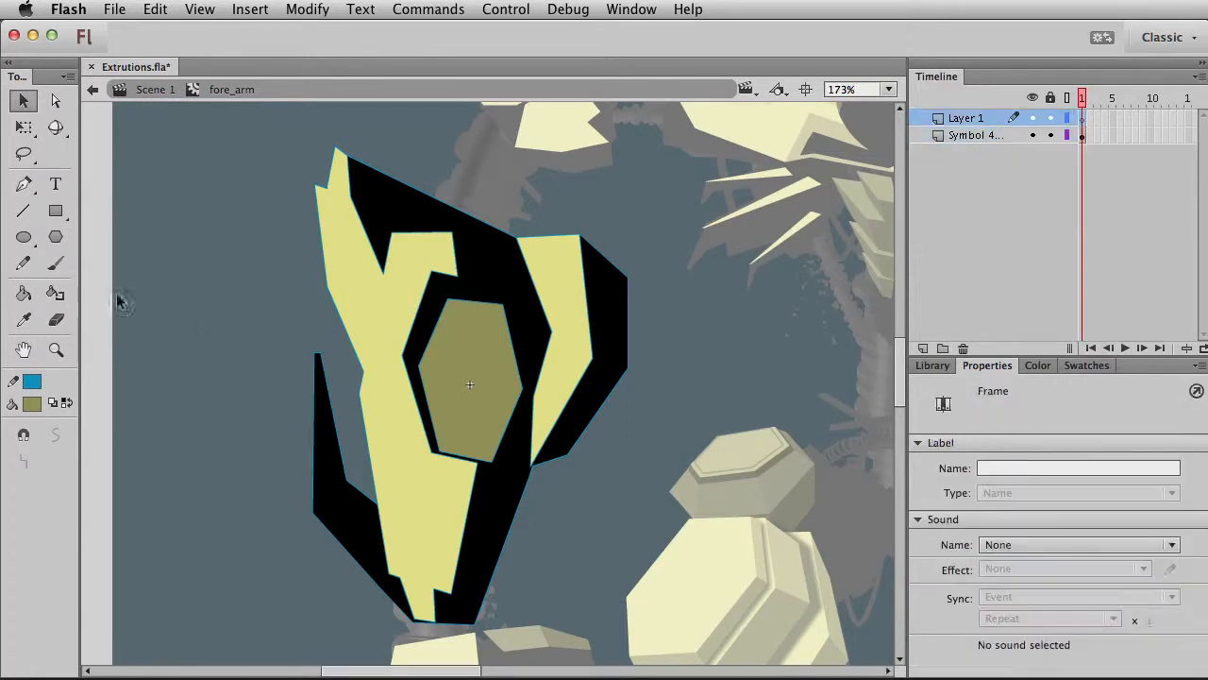
left_click(21, 212)
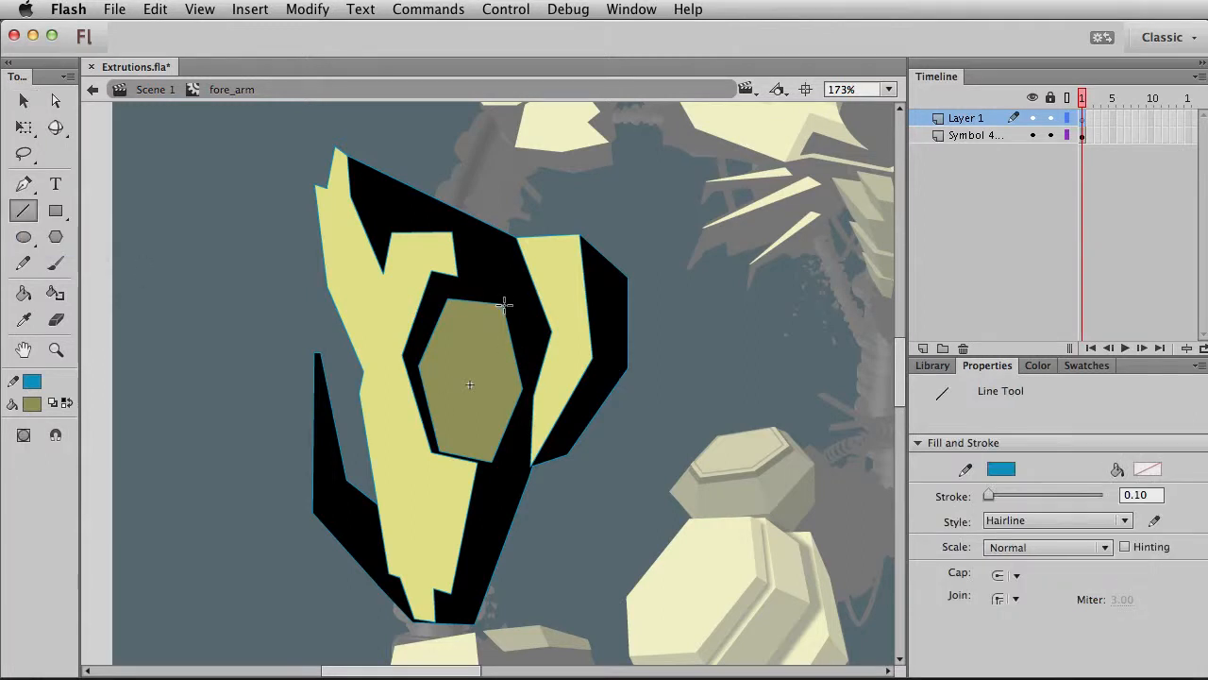
left_click_drag(454, 232, 550, 263)
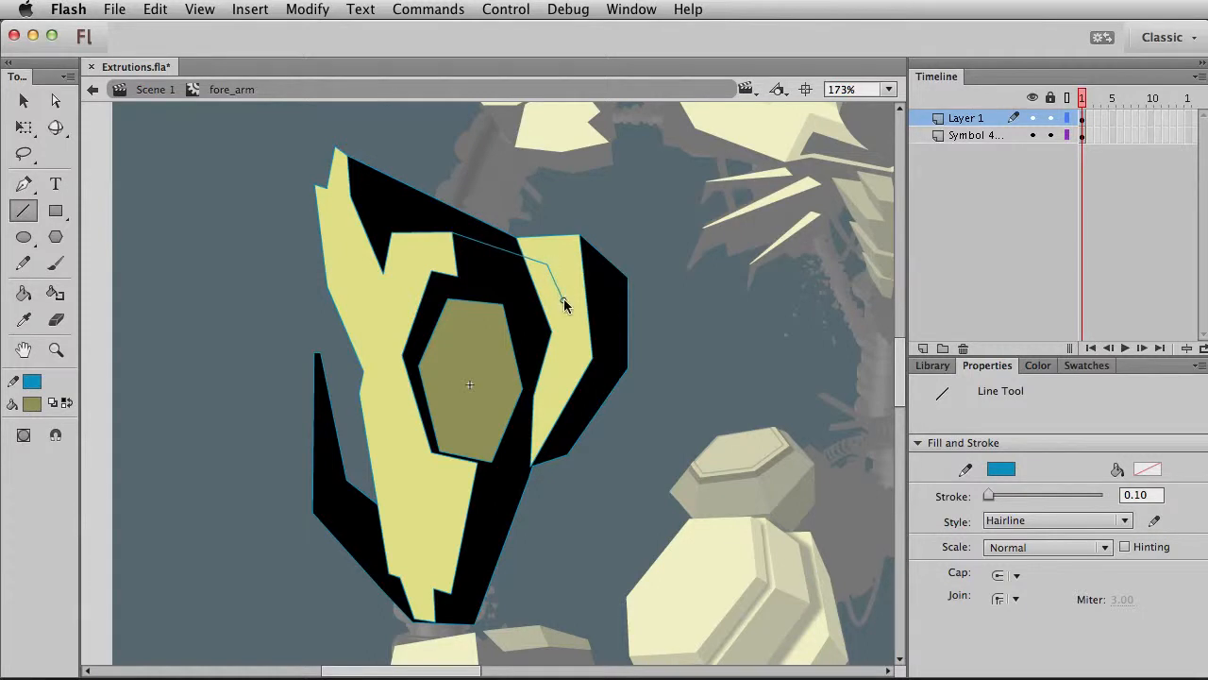
left_click_drag(561, 299, 465, 281)
Draw hairline edges extruding the right side of the olive hexagon toward the right plate and connect their ends
left_click_drag(522, 313, 558, 327)
left_click_drag(556, 396, 563, 389)
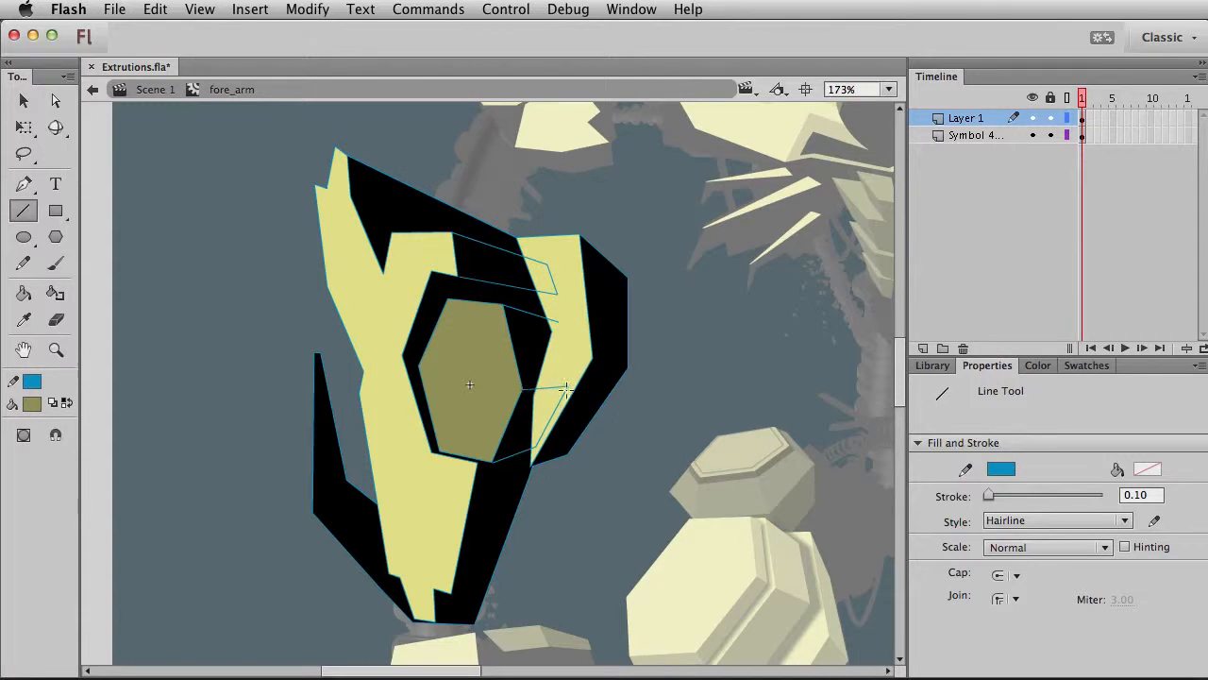
left_click_drag(563, 388, 557, 324)
key("v")
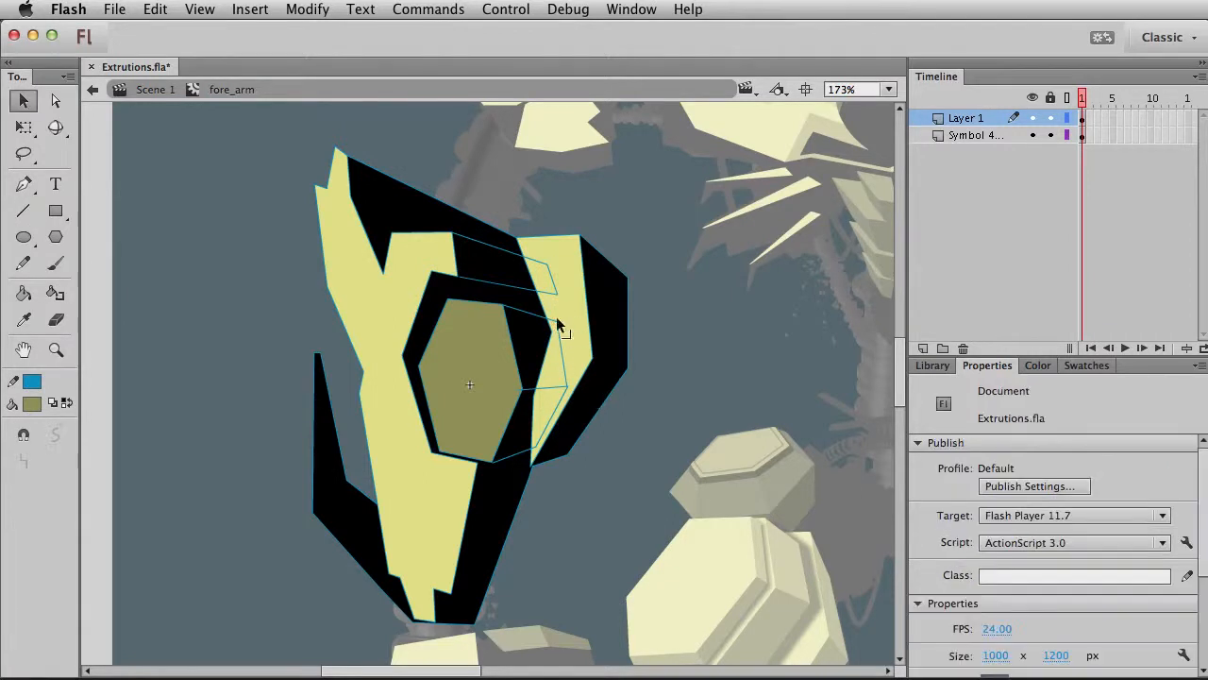
left_click(562, 349)
left_click(582, 514)
Draw a diagonal hairline from the inner corner near the left plate's upper tip past its notch, and select it
left_click(26, 212)
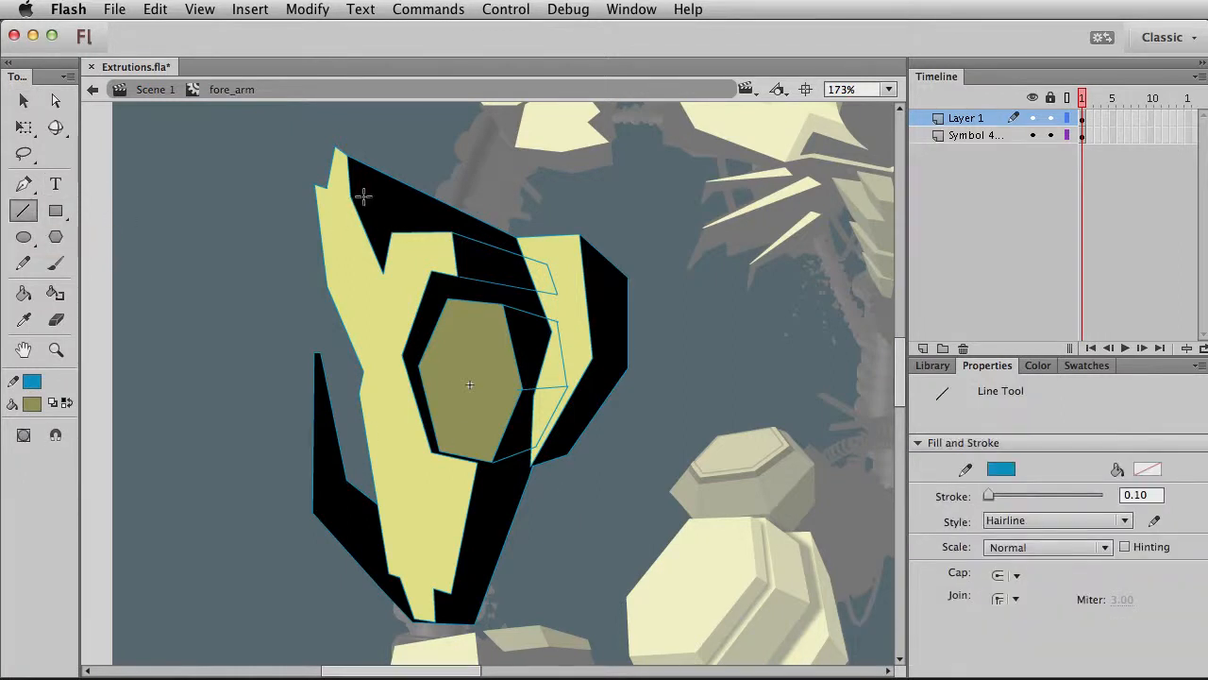
mouse_move(351, 196)
left_mouse_down()
mouse_move(421, 210)
mouse_move(443, 236)
mouse_move(578, 288)
mouse_move(528, 255)
mouse_move(504, 262)
left_mouse_up()
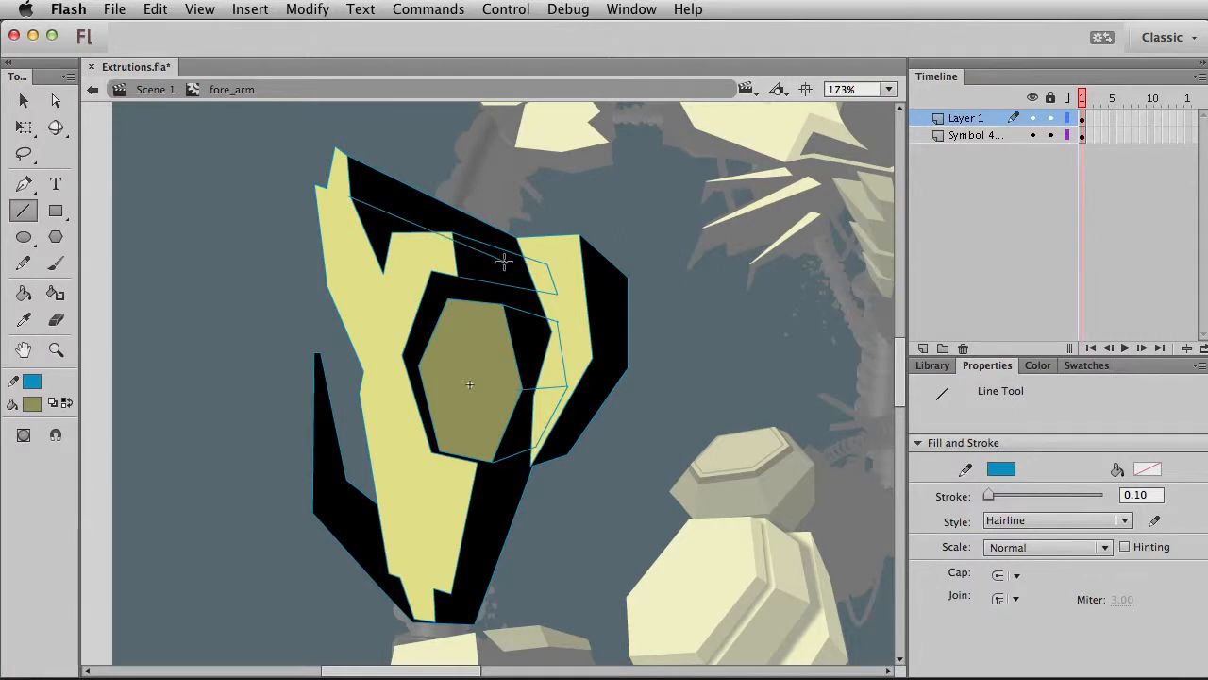
key("v")
left_click(454, 242)
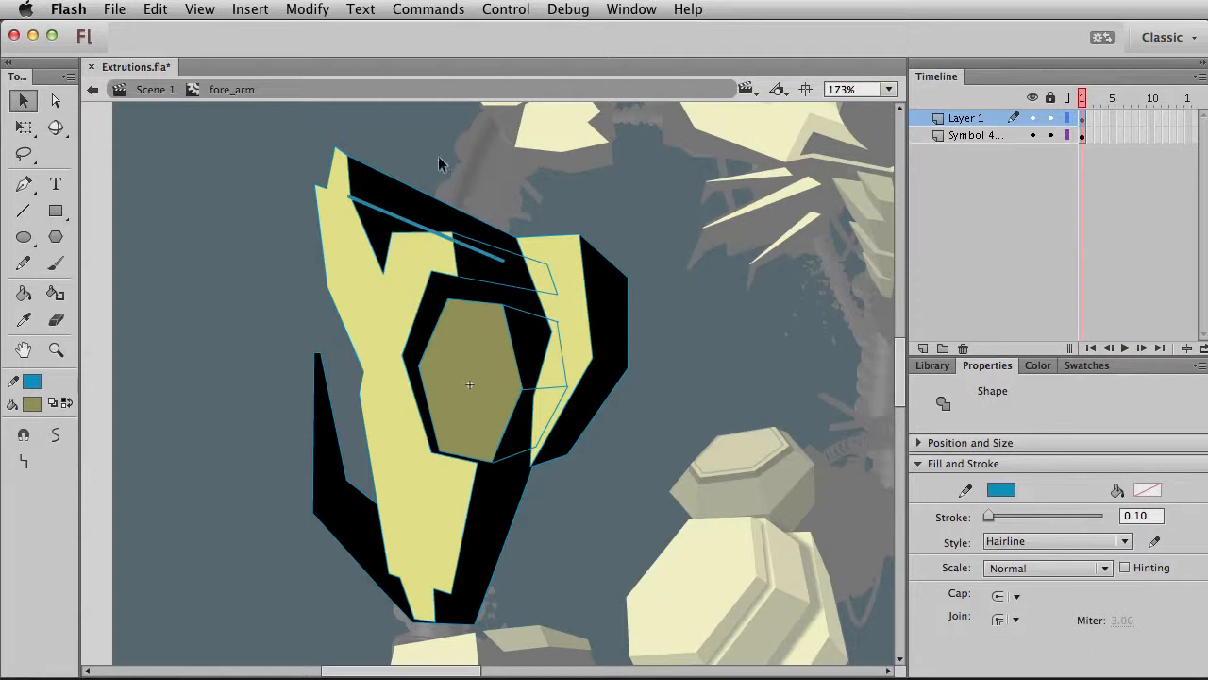
Cut all the extrusion lines from Layer 1 and paste them in place on the layer with the forearm shapes
left_click(1083, 118)
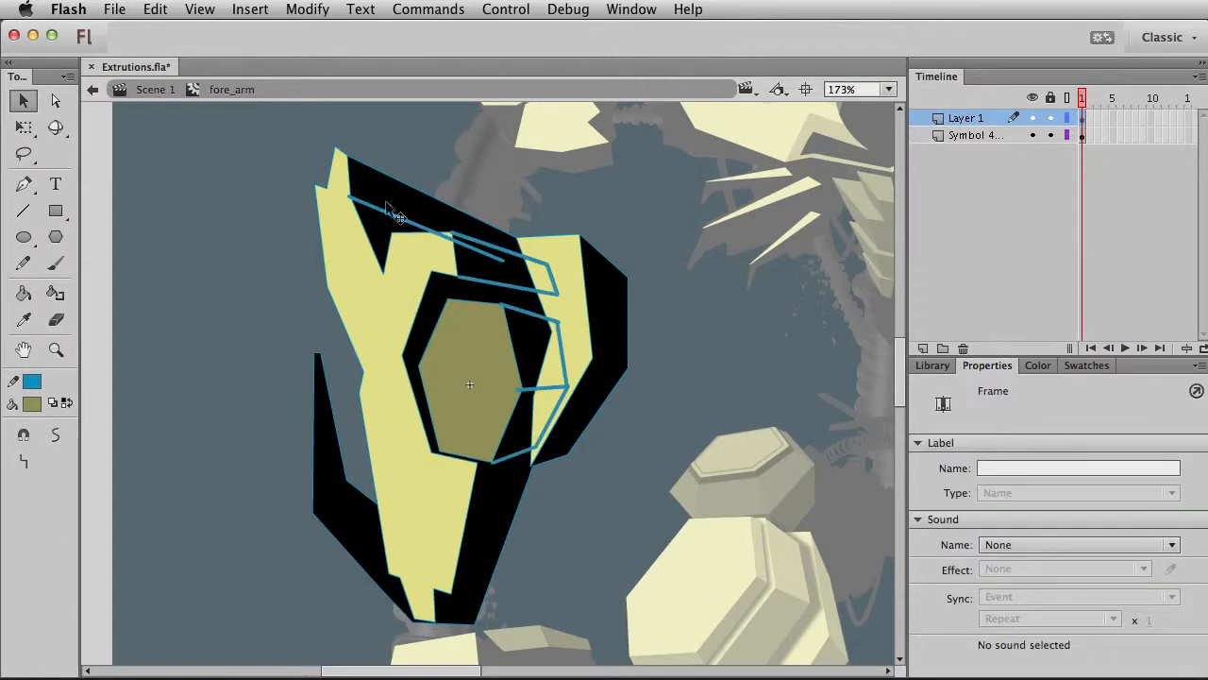
key("super+x")
left_click(1084, 135)
key("super+shift+v")
Delete the part of the diagonal line that overshoots the left plate's upper notch
left_click(755, 363)
left_click(472, 247)
key("Delete")
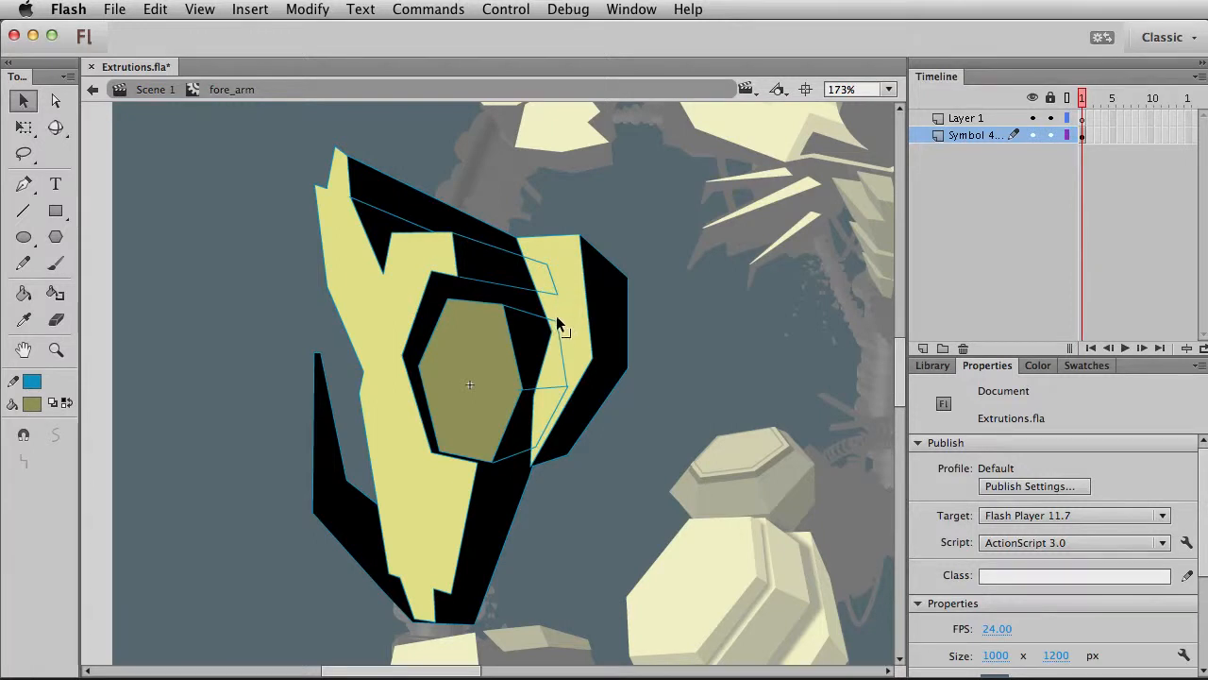
left_click_drag(556, 315, 556, 302)
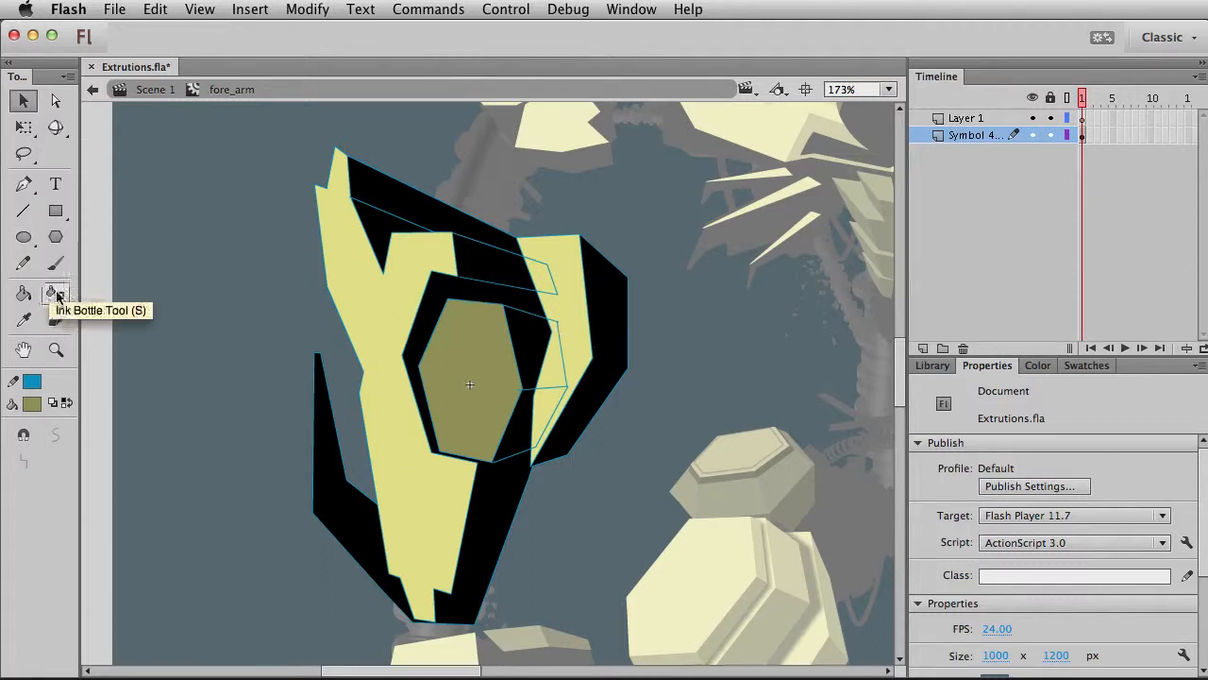
Draw an olive rectangle with a blue hairline outline on Layer 1, beside the lower end of the large yellow forearm plate
left_click(55, 210)
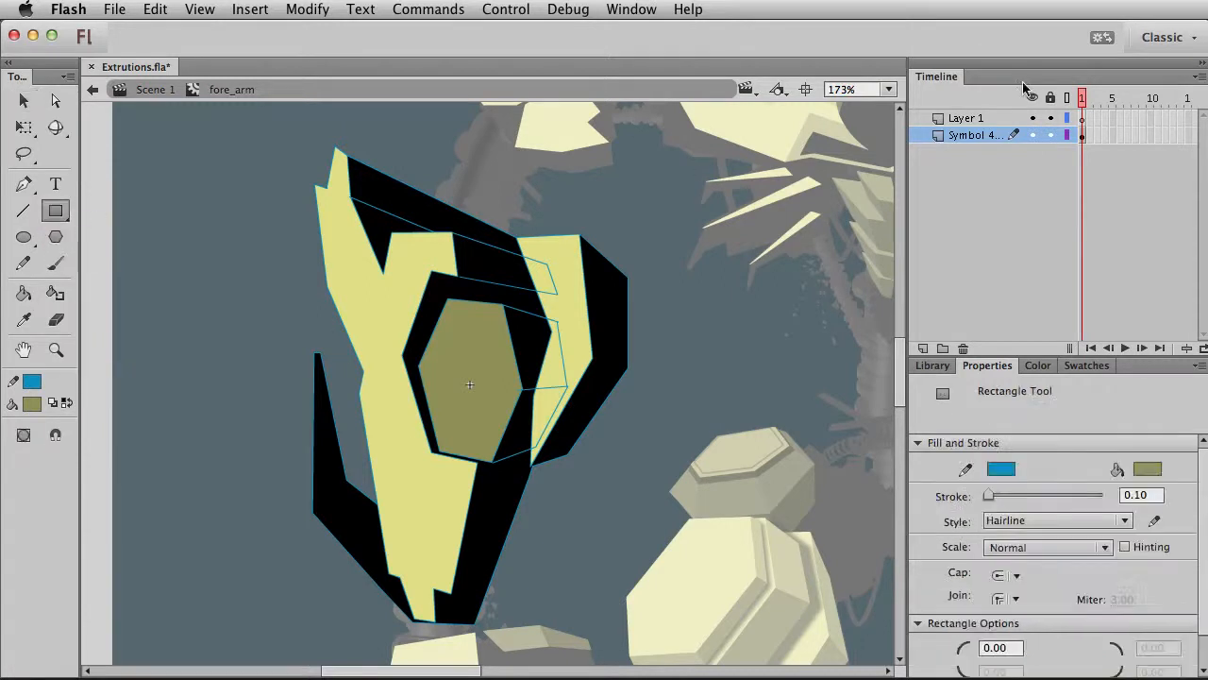
left_click(1083, 118)
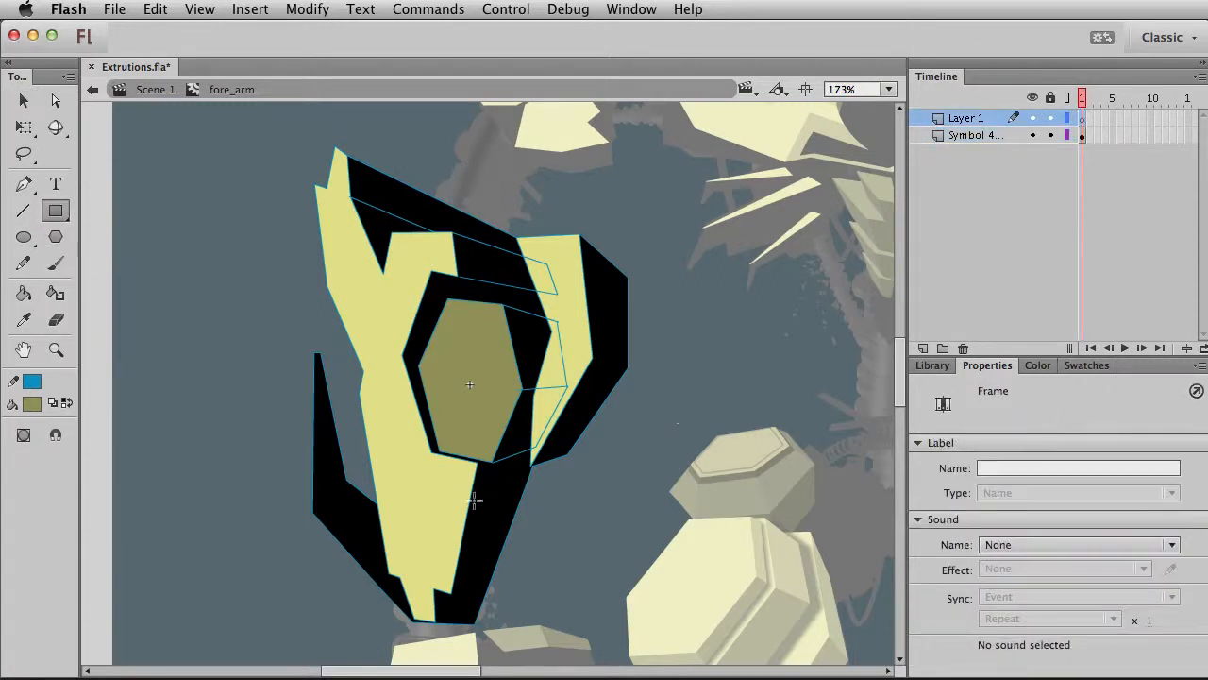
left_click_drag(482, 486, 557, 583)
key("v")
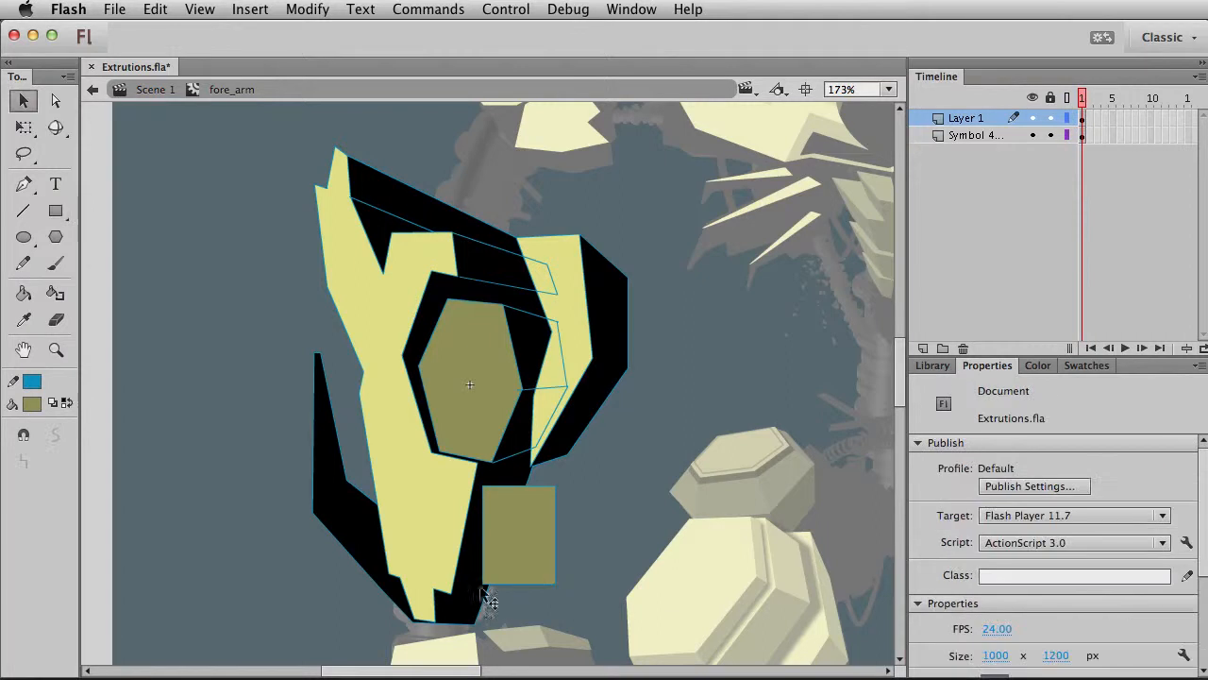
Reshape the rectangle by its corners into a slanted four-sided plate that narrows toward the wrist and follows the neighbouring edges
left_click_drag(484, 584, 466, 594)
scroll(597, 459, "down", 3)
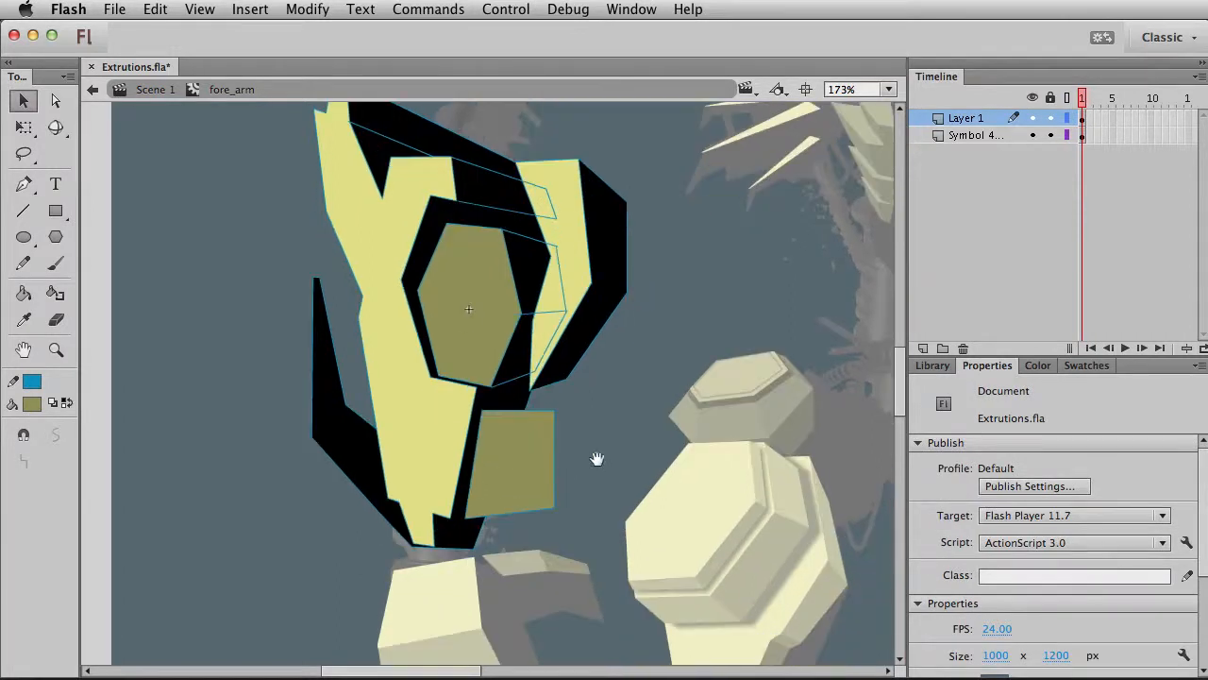
left_click_drag(556, 413, 545, 396)
left_click_drag(554, 511, 500, 511)
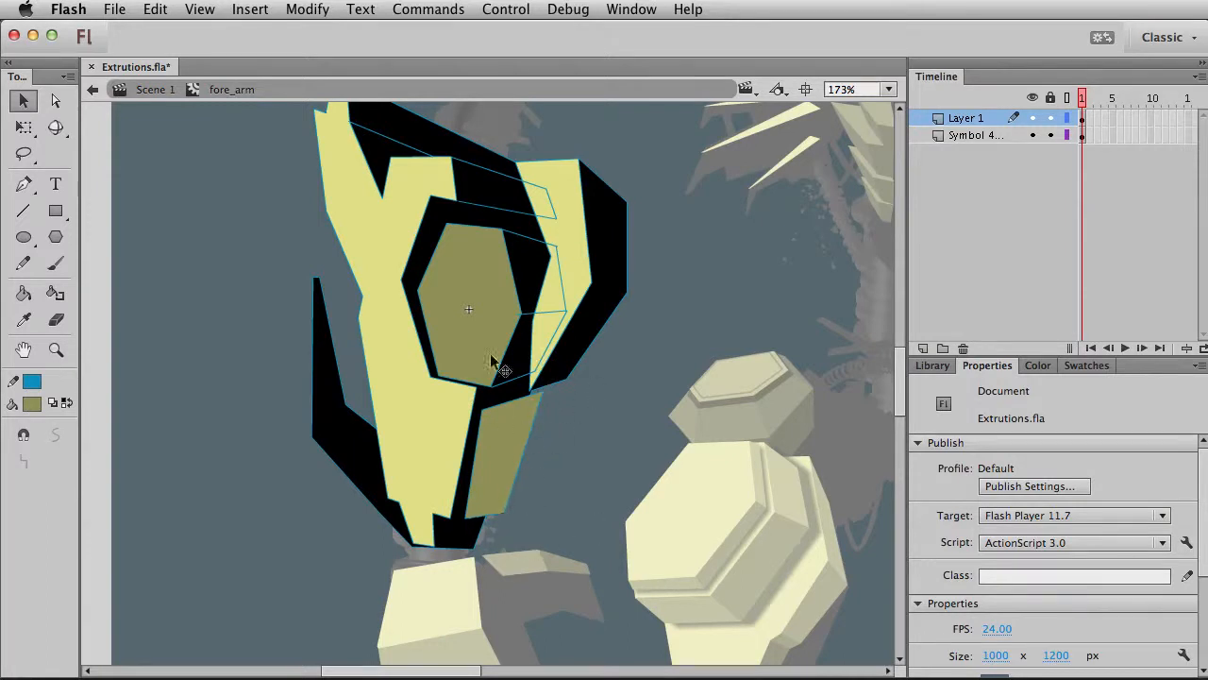
left_click_drag(485, 410, 483, 406)
left_click_drag(503, 514, 503, 513)
Delete the olive fill of the slanted plate, keeping only its hairline outline
left_click(56, 349)
left_click_drag(304, 319, 656, 618)
key("v")
key("Delete")
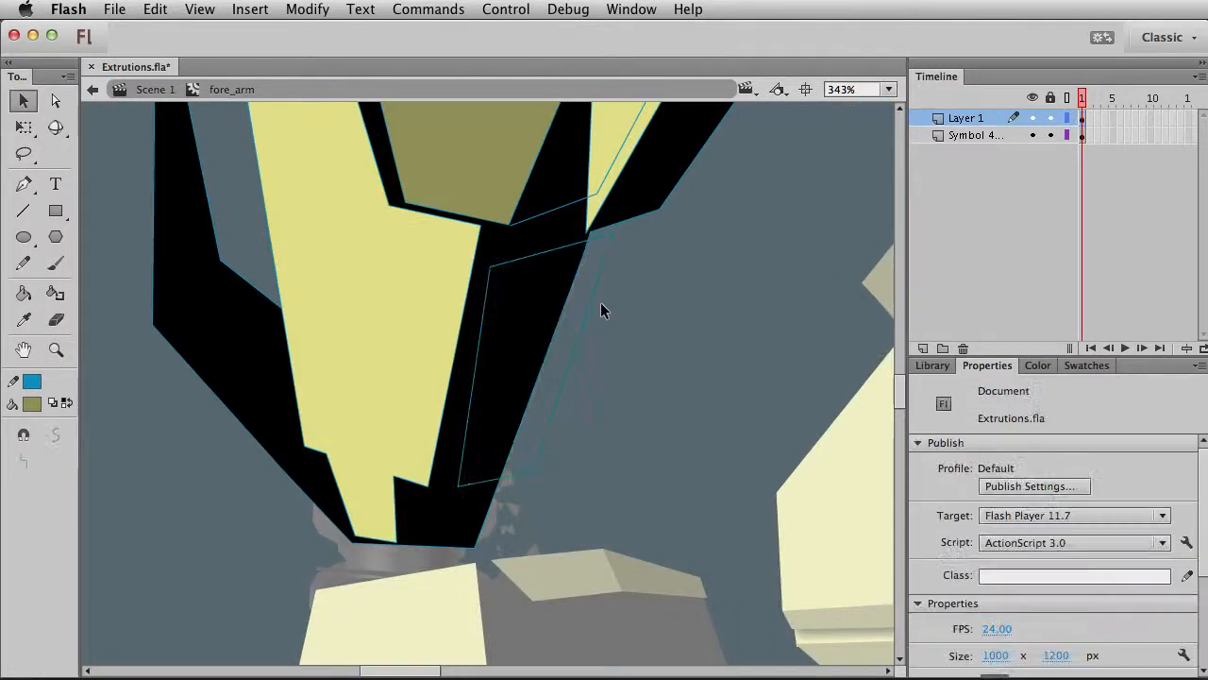
Duplicate the slanted plate's outline in place and offset the copy slightly to the right and down
double_click(594, 302)
key("super+c")
key("super+shift+v")
key("Right")
key("Right")
key("Right")
key("Right")
key("Right")
key("Right")
key("Down")
key("Down")
key("Down")
key("Left")
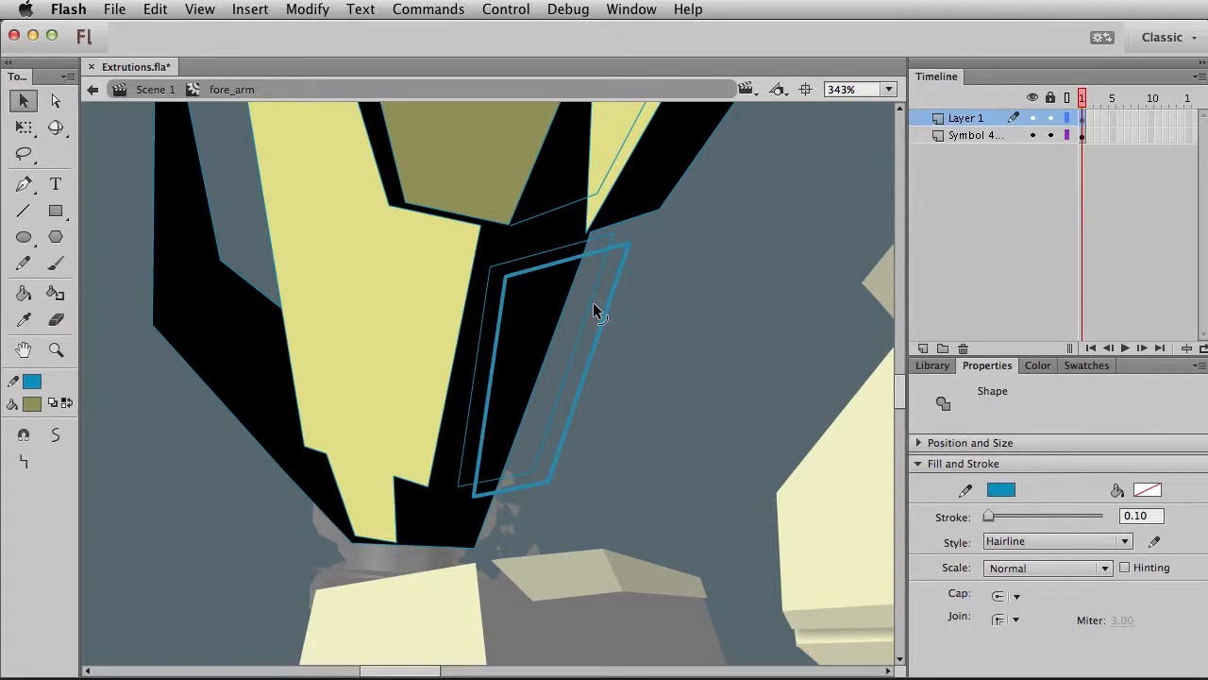
left_click(542, 491)
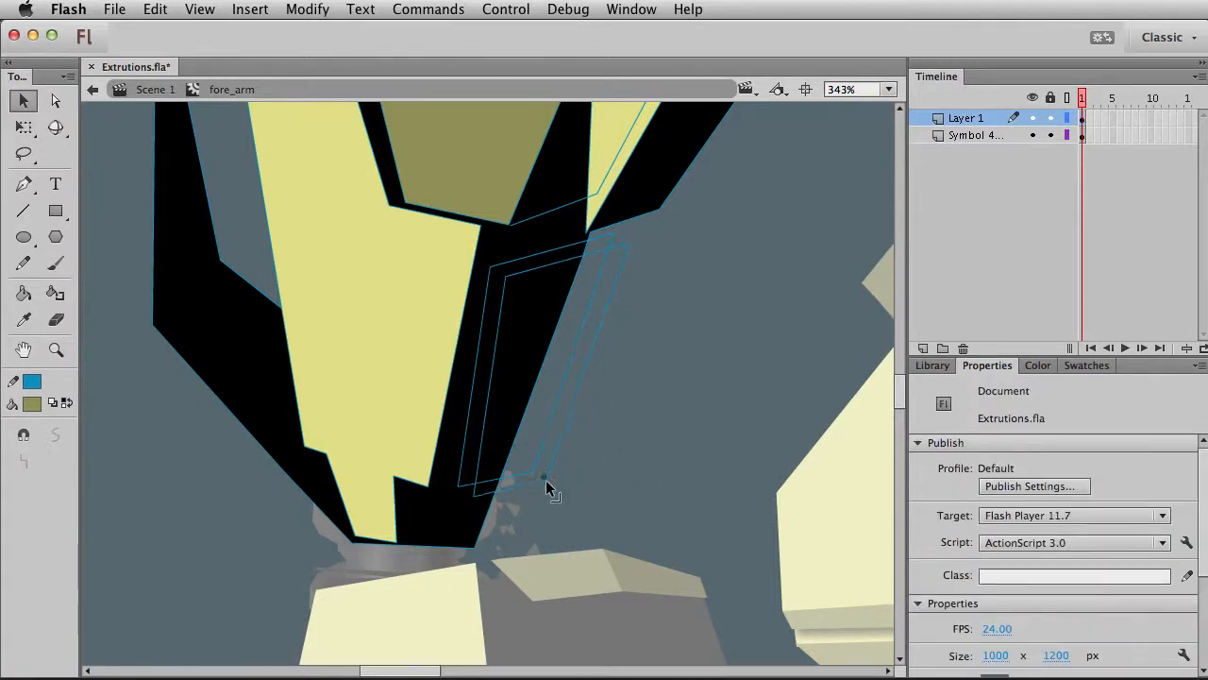
Connect the matching corners of the two slanted outlines with short hairlines, snapping to the corners, to form a thin box
left_click(23, 211)
left_click(56, 435)
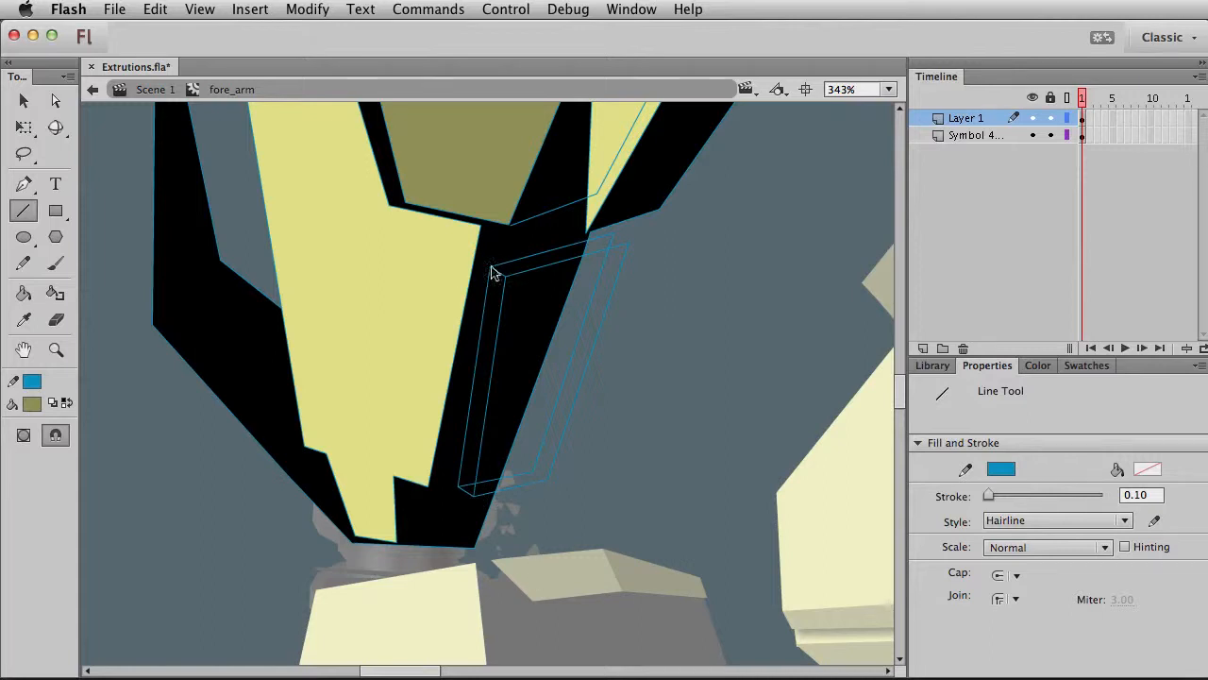
left_click_drag(616, 235, 697, 270)
key("v")
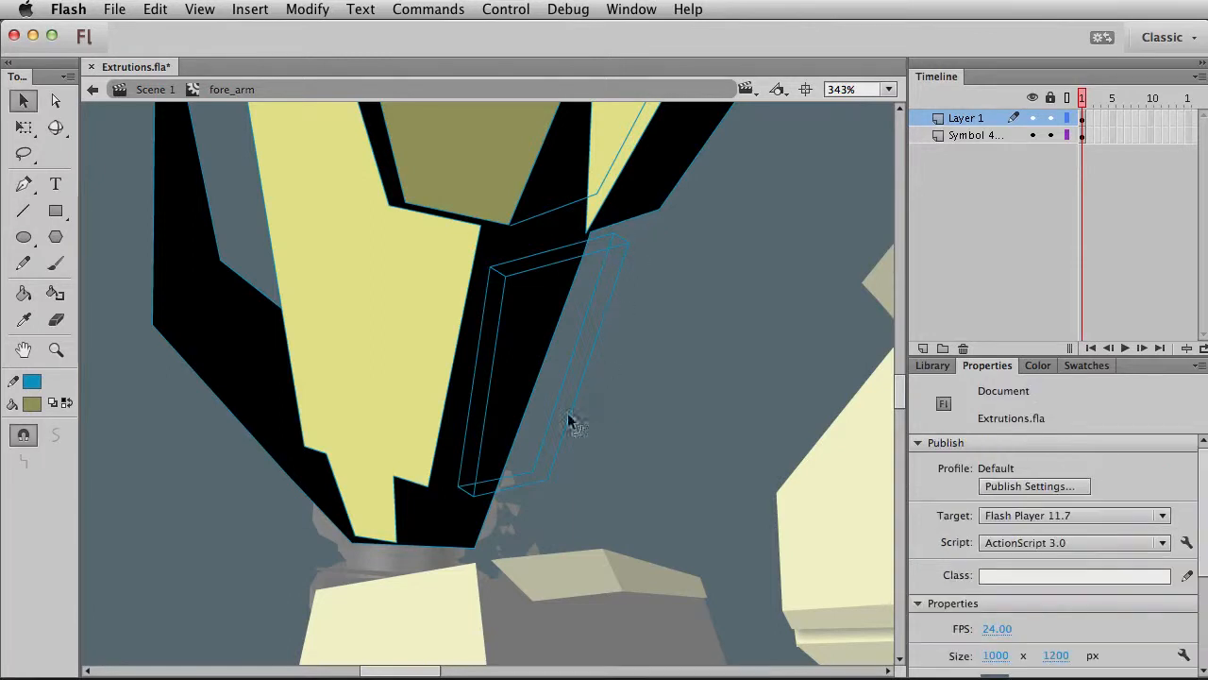
key("super+1")
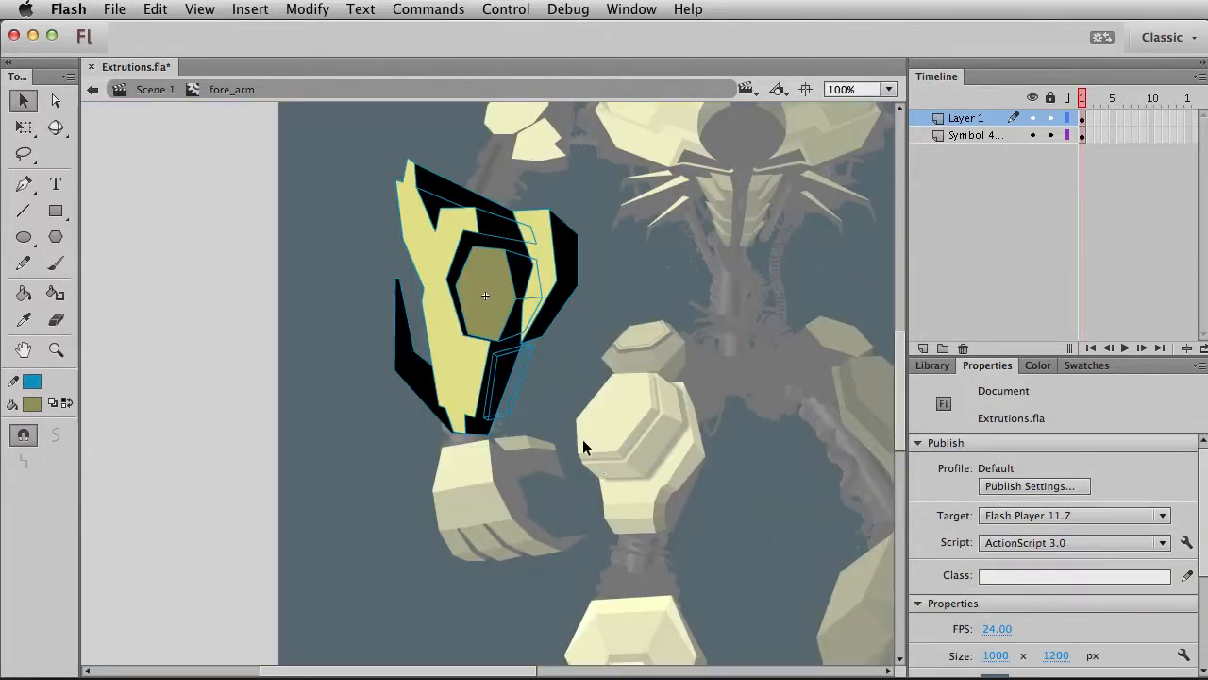
Turn off snapping, move the yellow plate's bottom tip corners to the silhouette's lower edge at the wrist, and delete the leftover piece below
left_click(56, 350)
left_click_drag(394, 274, 669, 544)
key("v")
left_click_drag(339, 300, 391, 363)
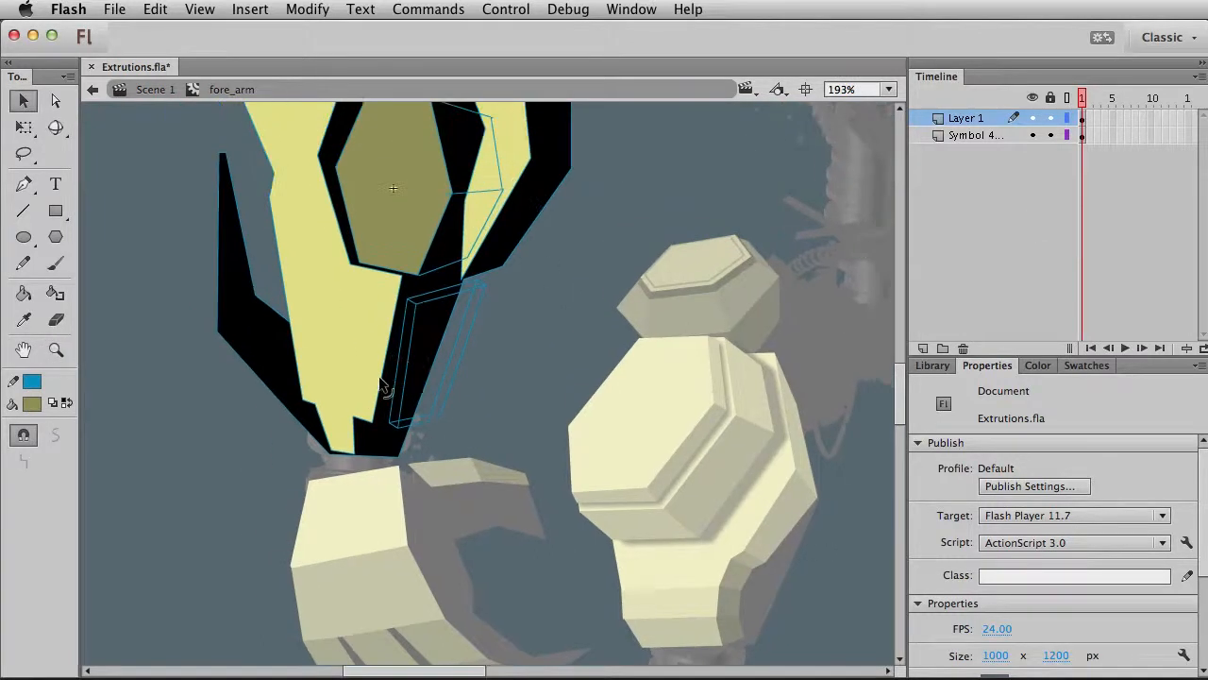
key("n")
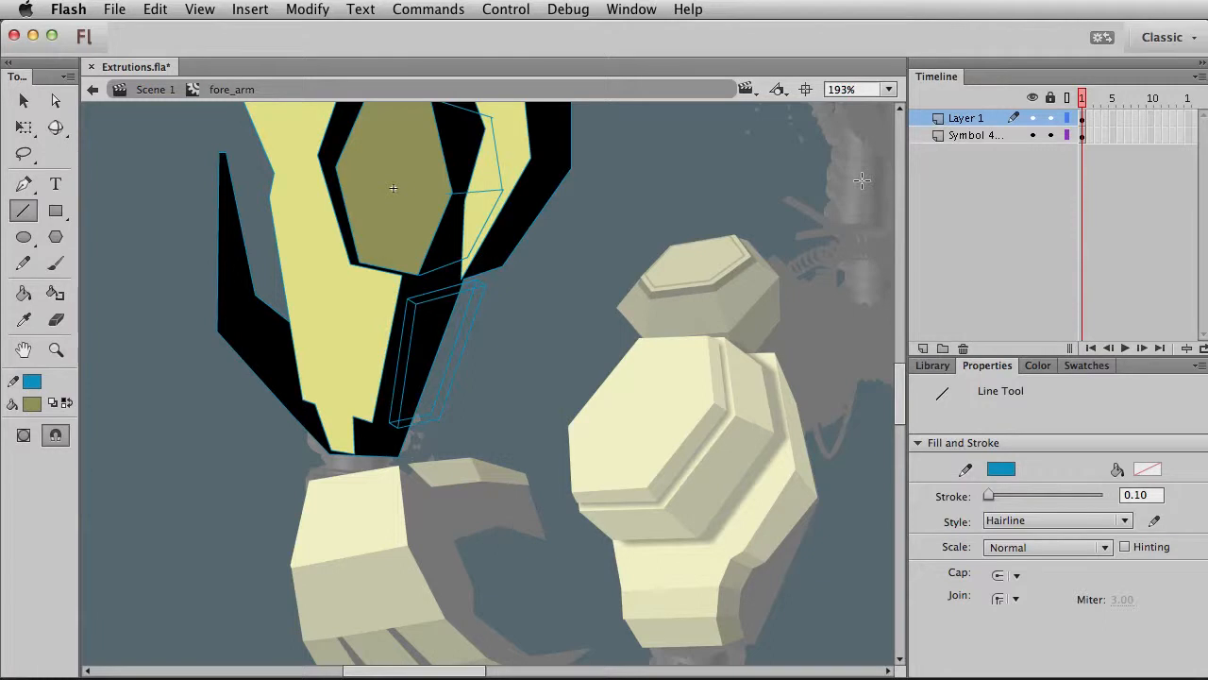
left_click(56, 349)
left_click_drag(187, 324, 545, 529)
key("v")
scroll(543, 453, "up", 3)
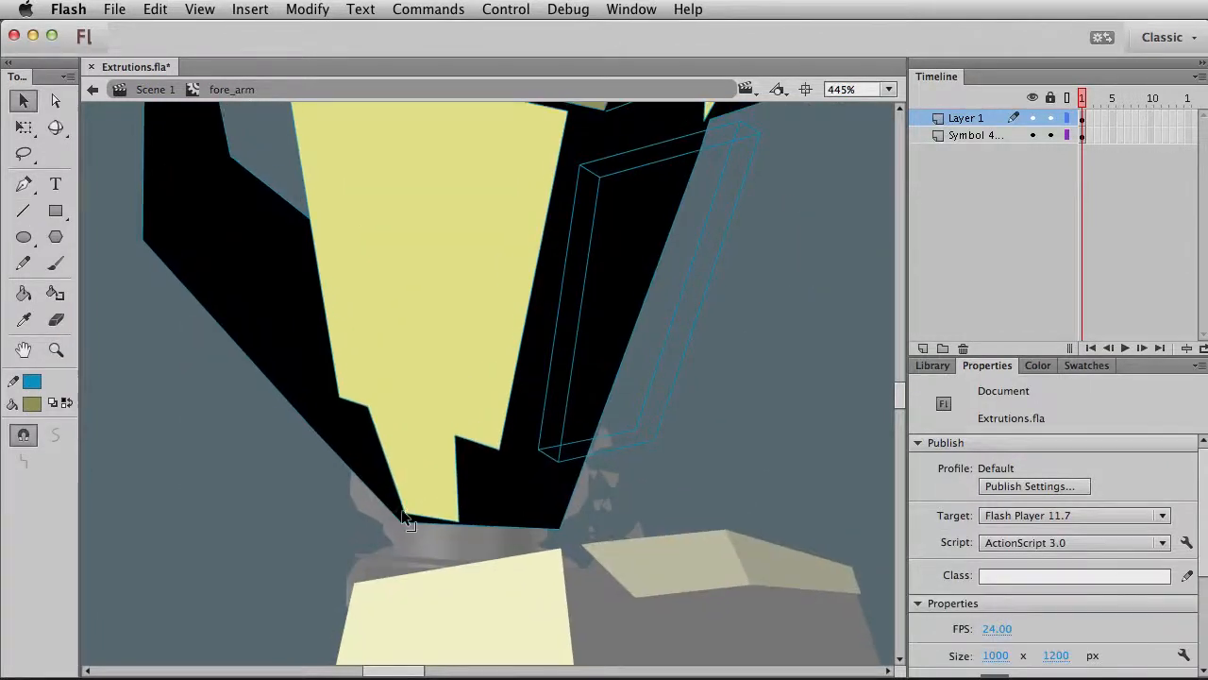
left_click(24, 434)
left_click_drag(457, 520, 461, 524)
left_click(452, 524)
key("Delete")
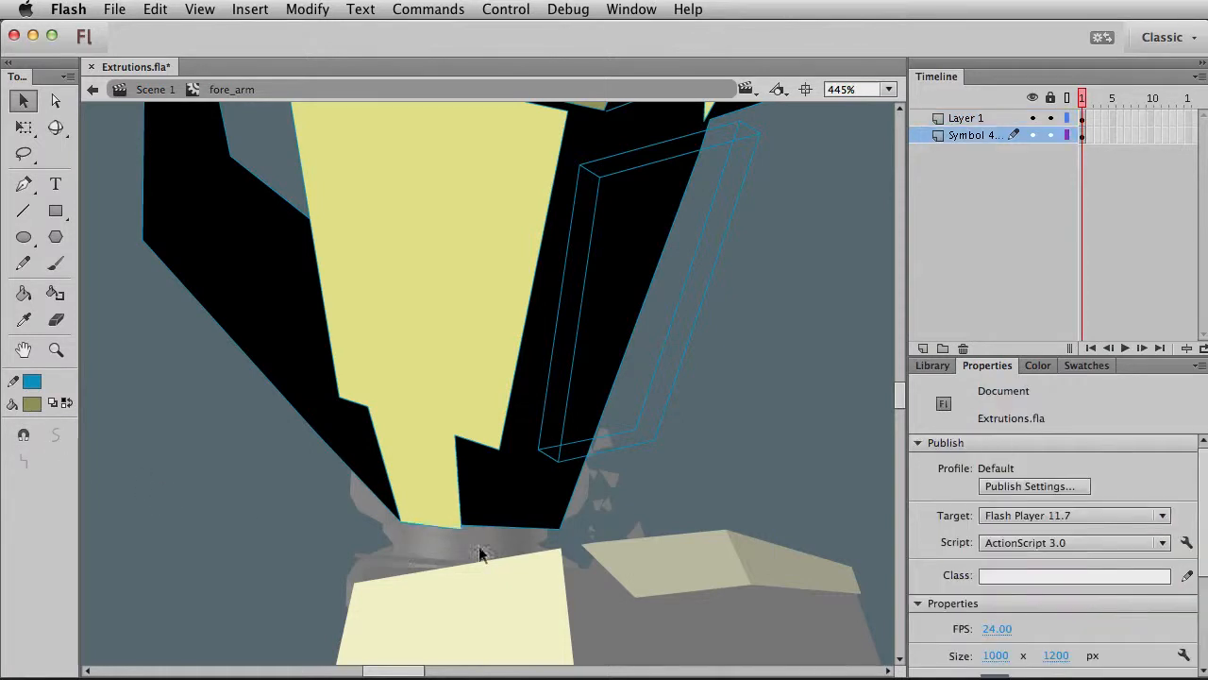
Draw two hairlines continuing the lower tip's side edges up into the yellow plate, adjust their ends, and join them across the top
left_click(23, 210)
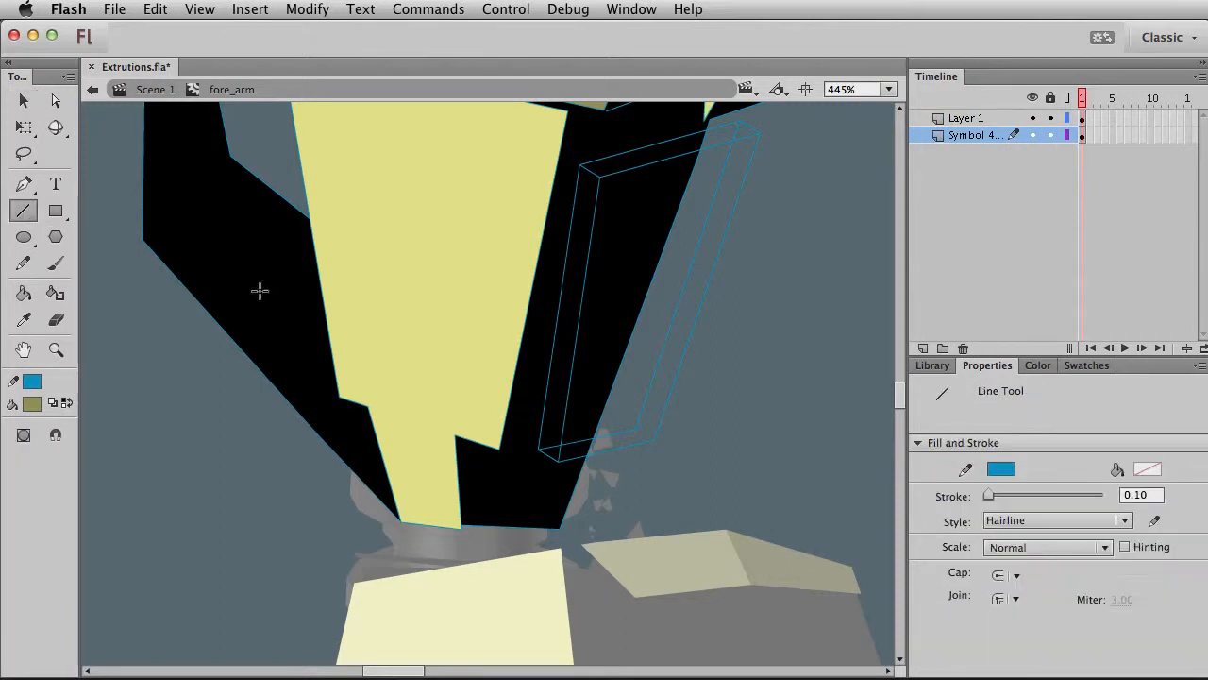
left_click_drag(353, 275, 374, 340)
left_click_drag(432, 280, 458, 379)
key("v")
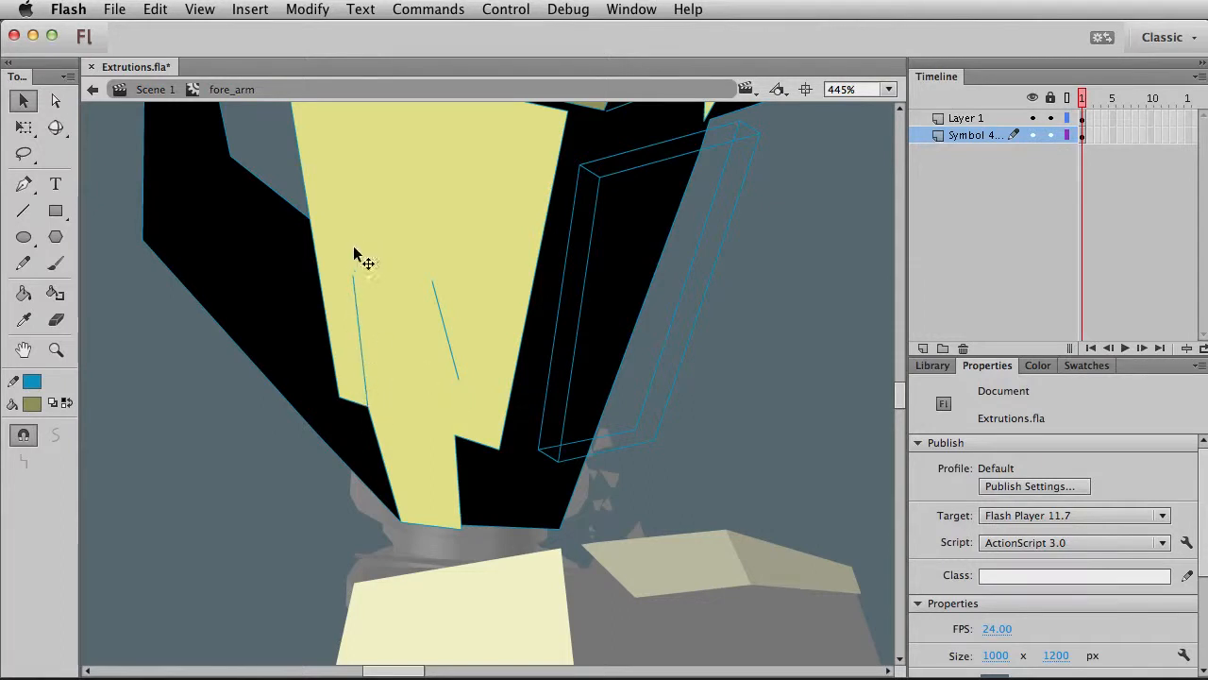
mouse_move(352, 274)
left_mouse_down()
mouse_move(339, 320)
mouse_move(340, 308)
left_mouse_up()
left_click_drag(457, 380, 453, 435)
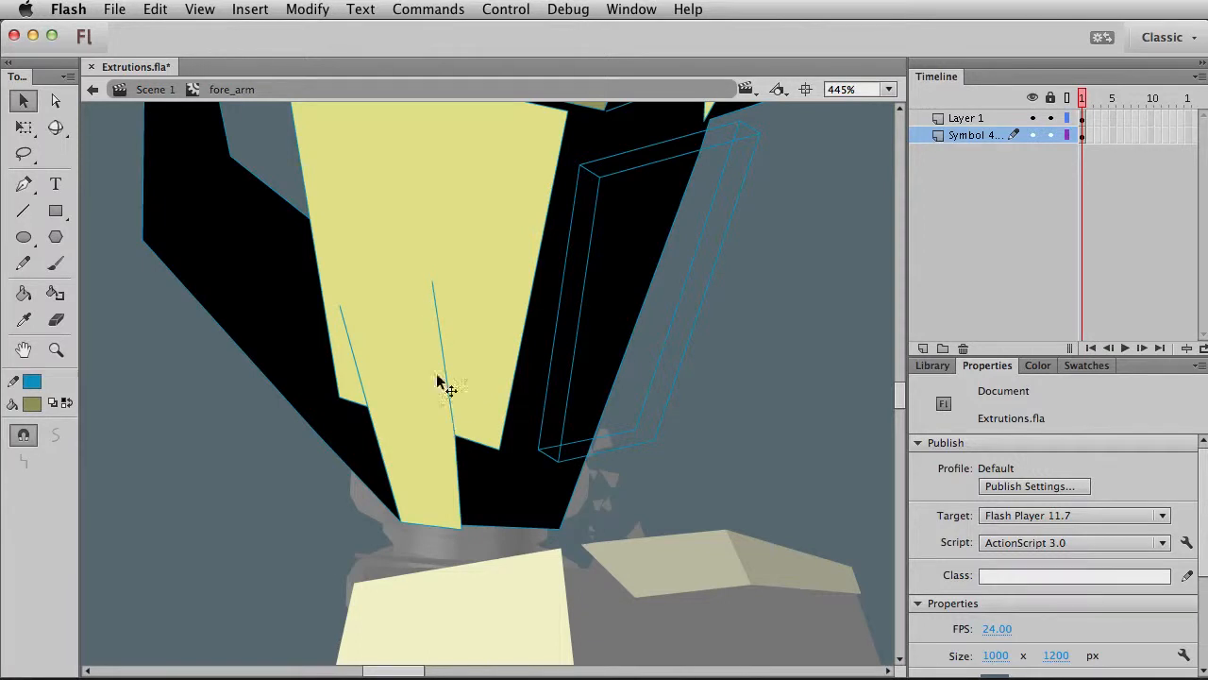
left_click_drag(435, 303, 444, 332)
left_click_drag(443, 332, 444, 337)
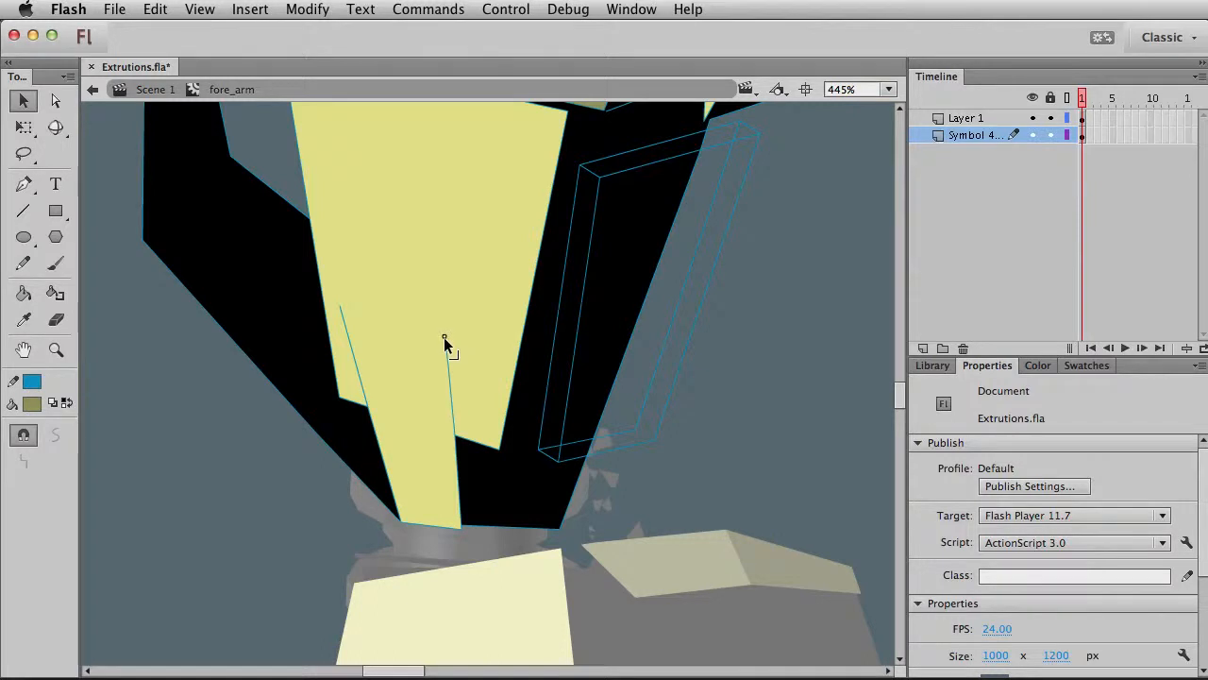
left_click(24, 210)
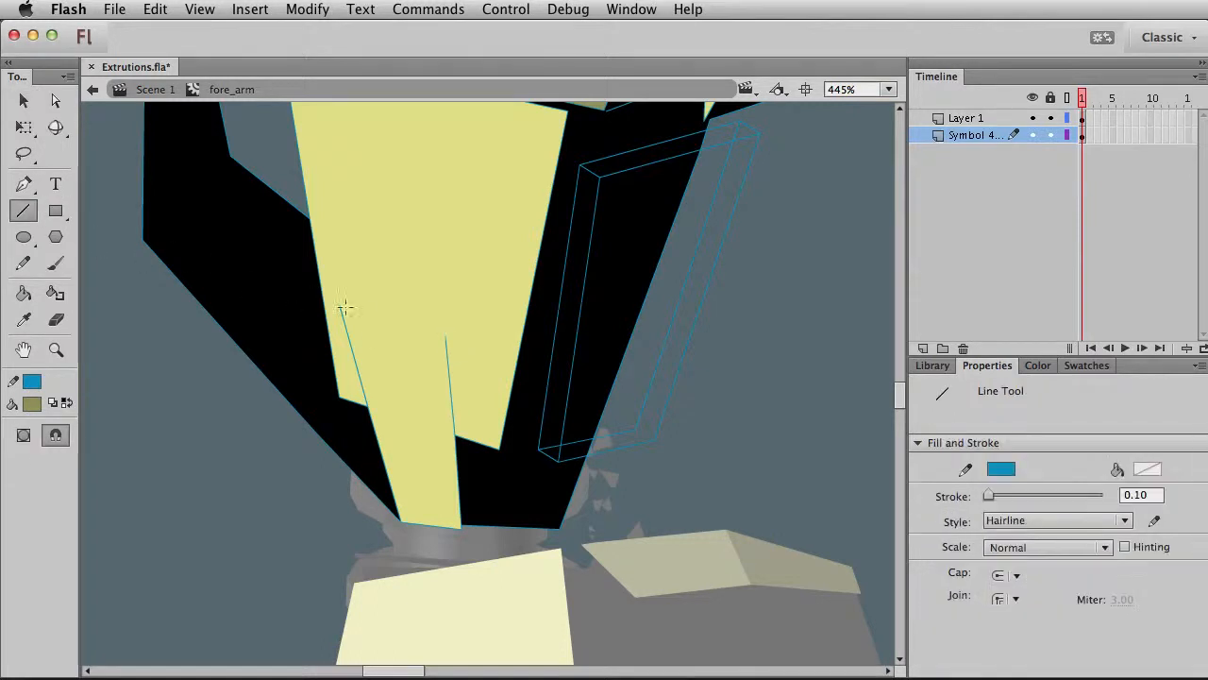
left_click_drag(340, 306, 446, 337)
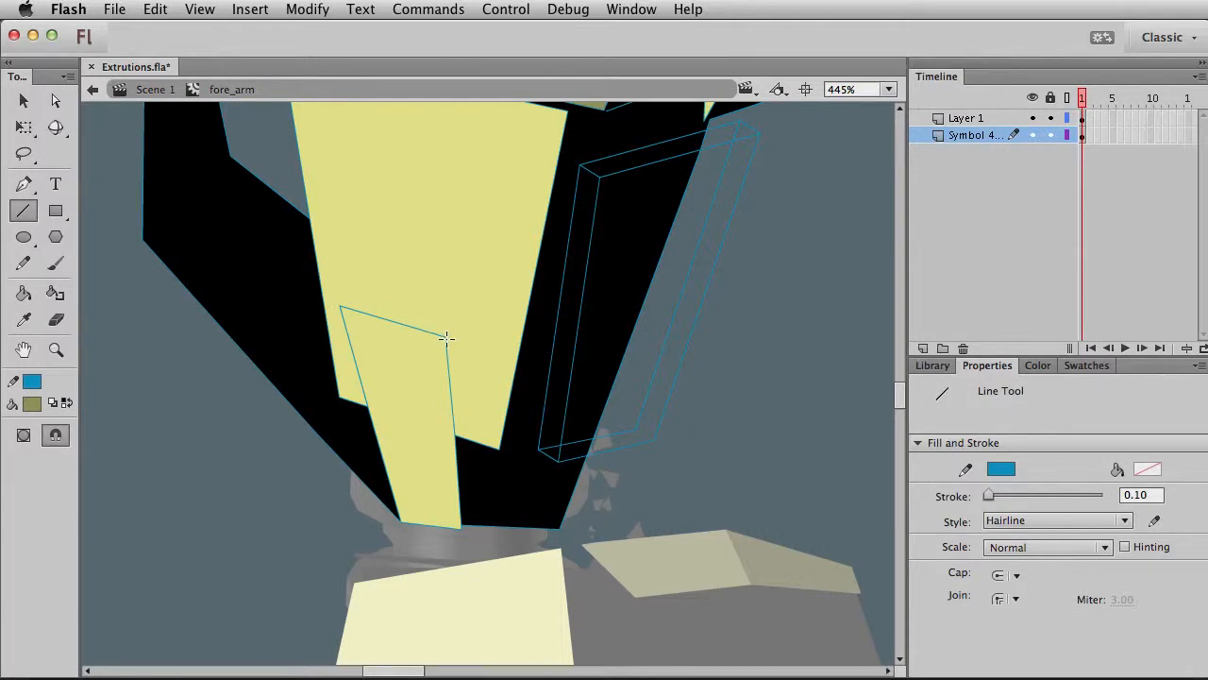
Add an offset right edge with short connecting lines to the new lower panel, and delete the notch edge segment crossing its side face
left_click_drag(469, 331, 476, 524)
key("v")
left_click(469, 441)
left_click(468, 439)
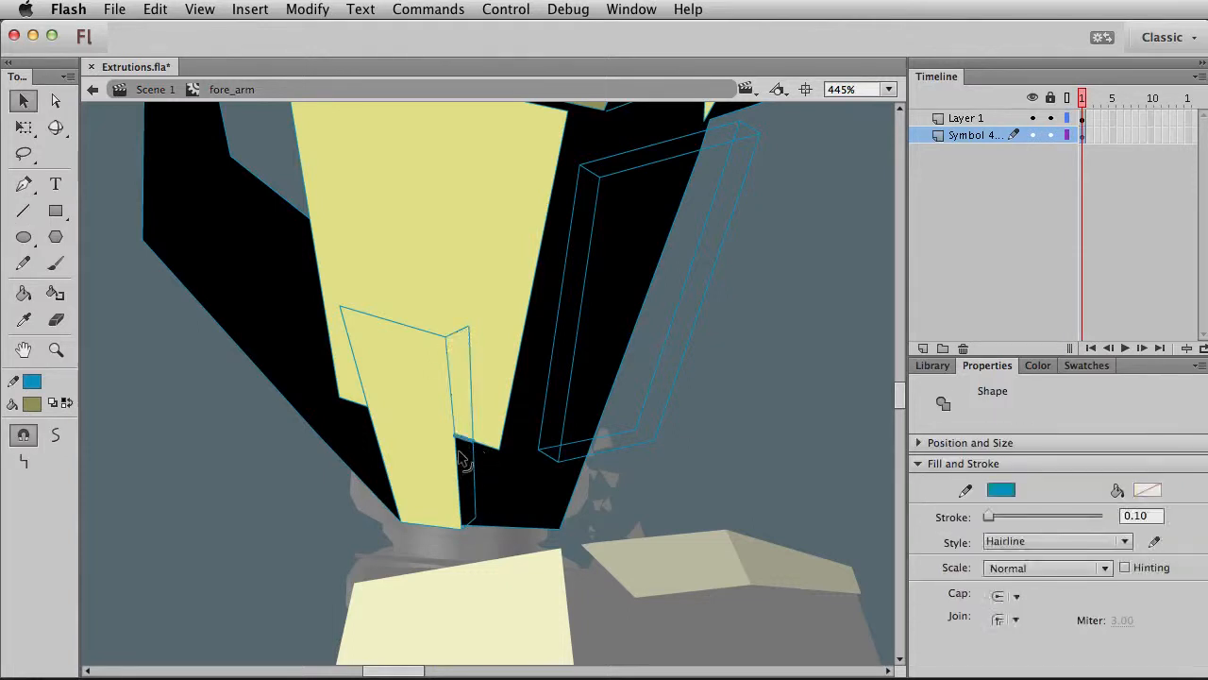
key("Delete")
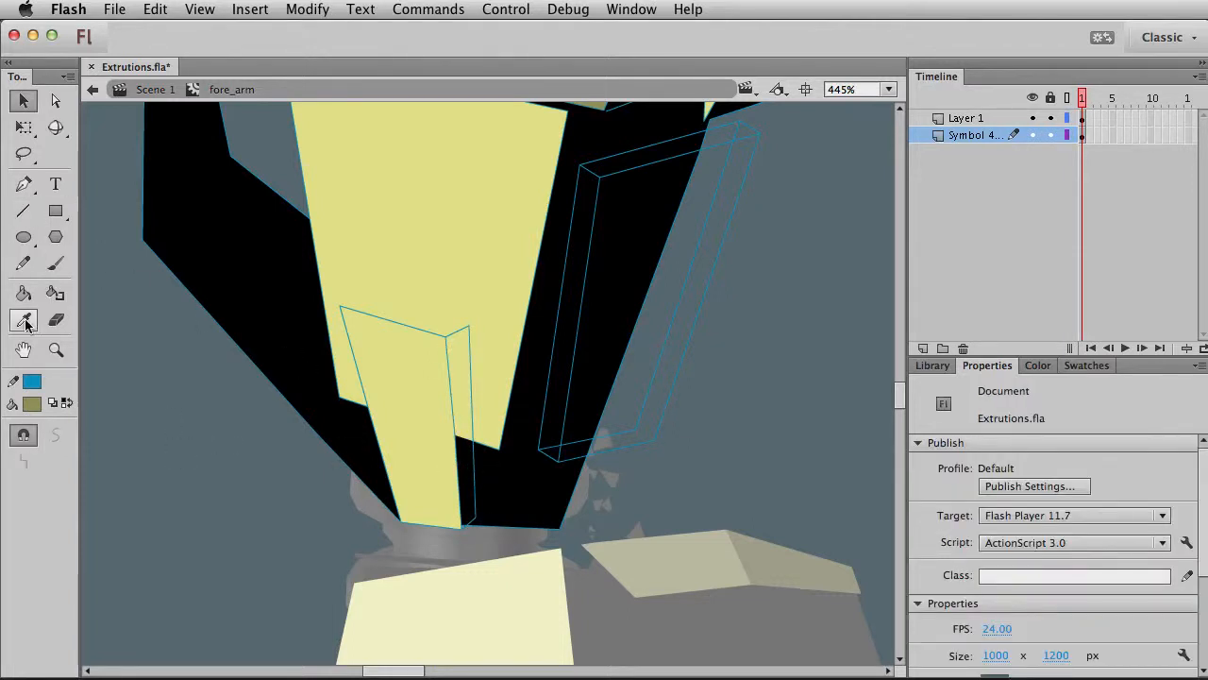
Draw the top depth edges of the lower panel, closing its extruded box outline up to the offset right edge
left_click(23, 211)
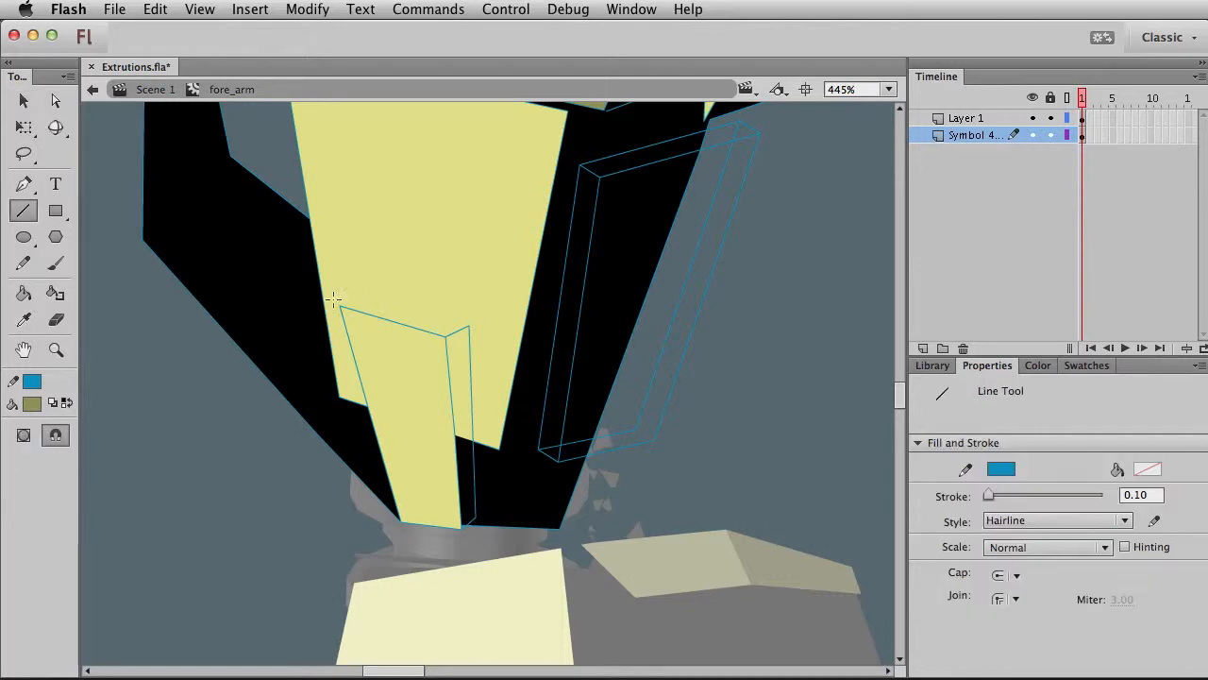
left_click_drag(342, 306, 468, 326)
key("super+1")
key("v")
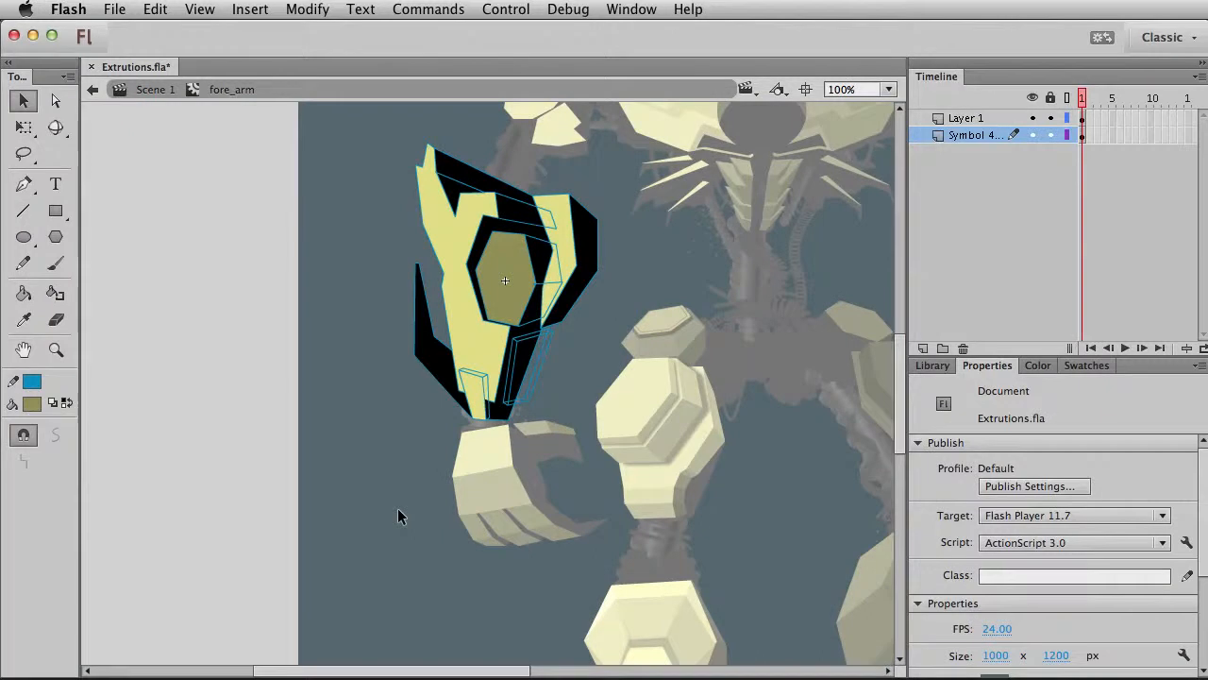
Return to Scene 1 to examine the forearm on the full robot, and reopen the fore_arm symbol around its lower end
double_click(398, 515)
left_click(443, 370)
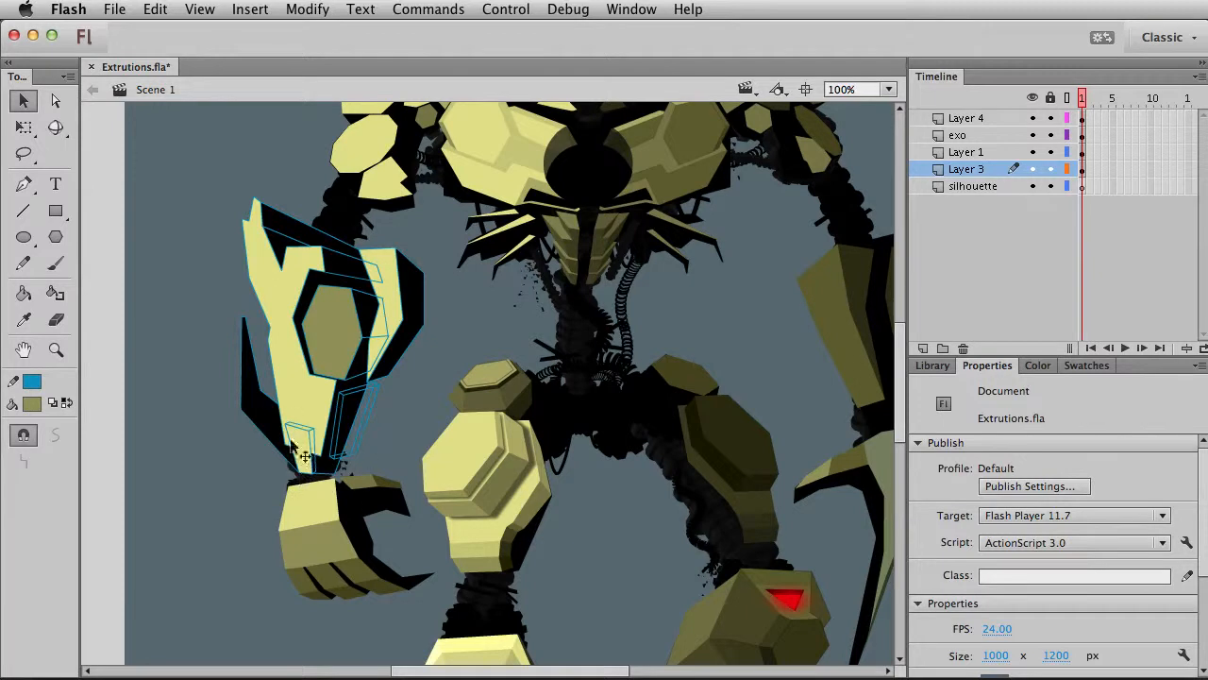
left_click(56, 349)
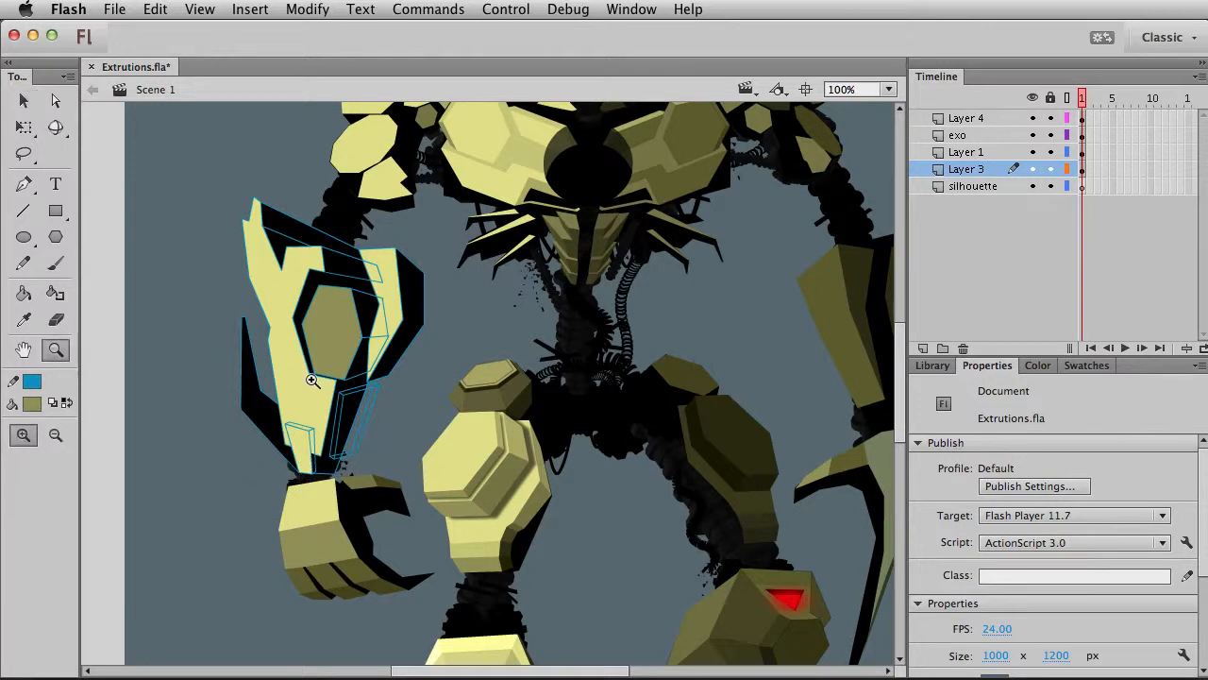
left_click_drag(262, 363, 419, 504)
key("v")
left_click(490, 313)
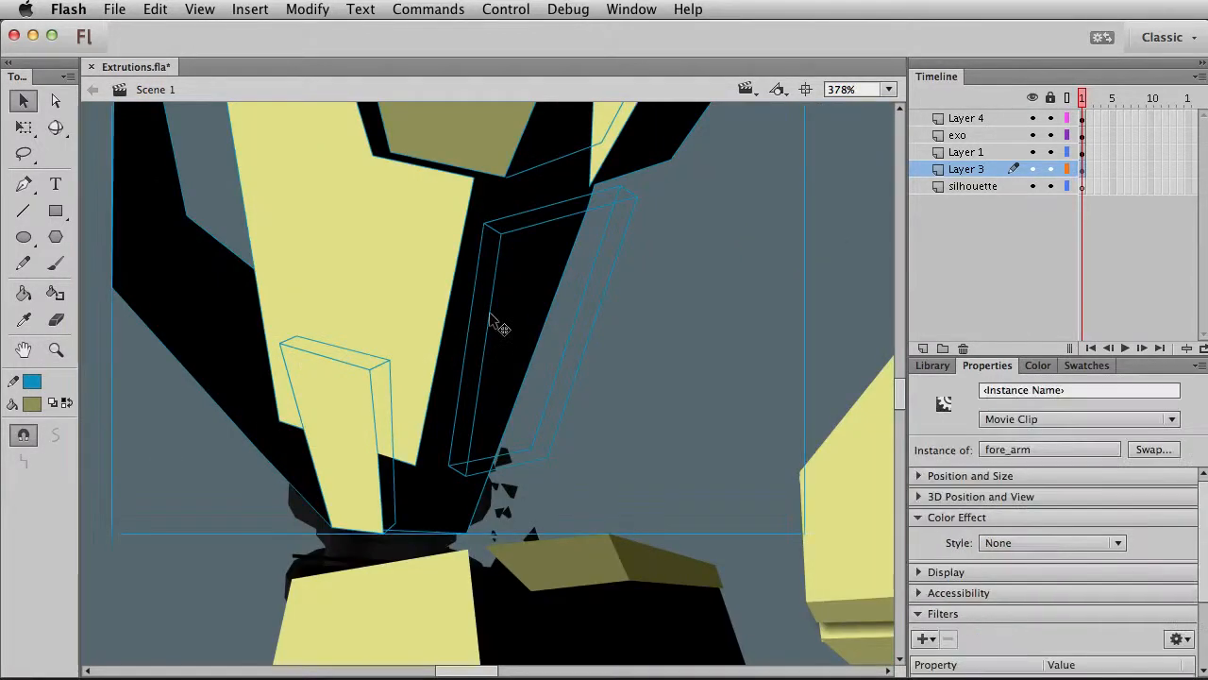
double_click(490, 313)
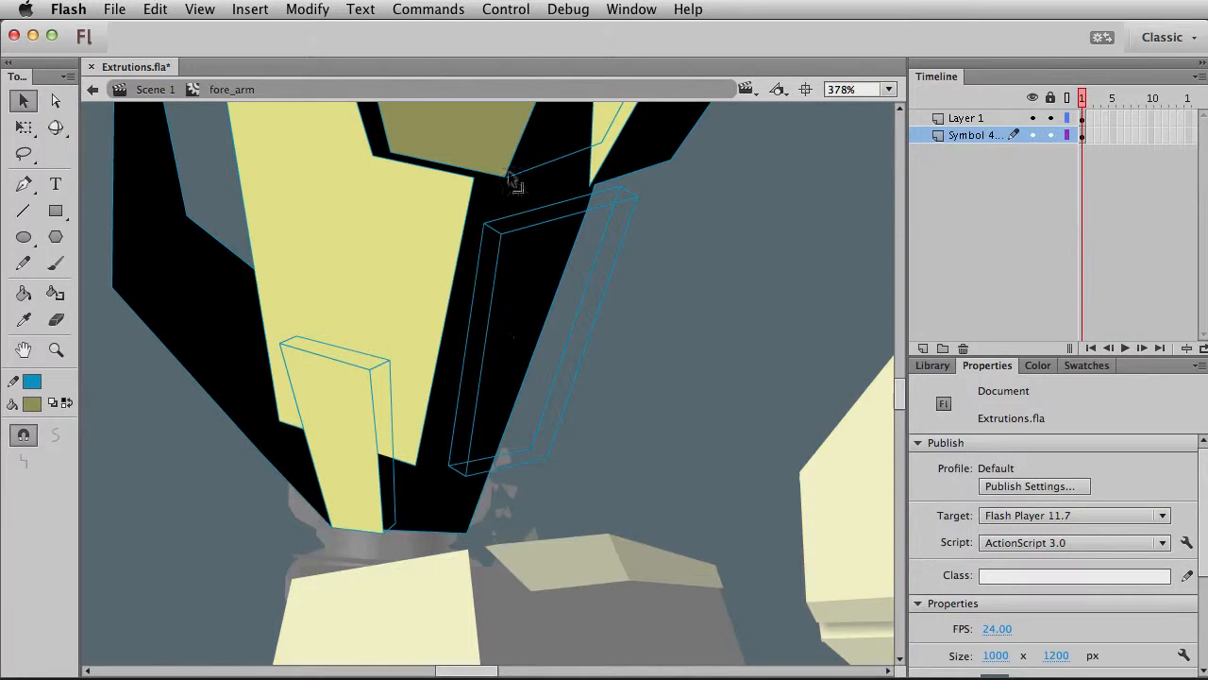
Skew the slanted box wireframe on Layer 1 so its lower end shifts left and it leans more, parallel to the silhouette
double_click(454, 472)
key("q")
left_click_drag(493, 474, 479, 474)
key("v")
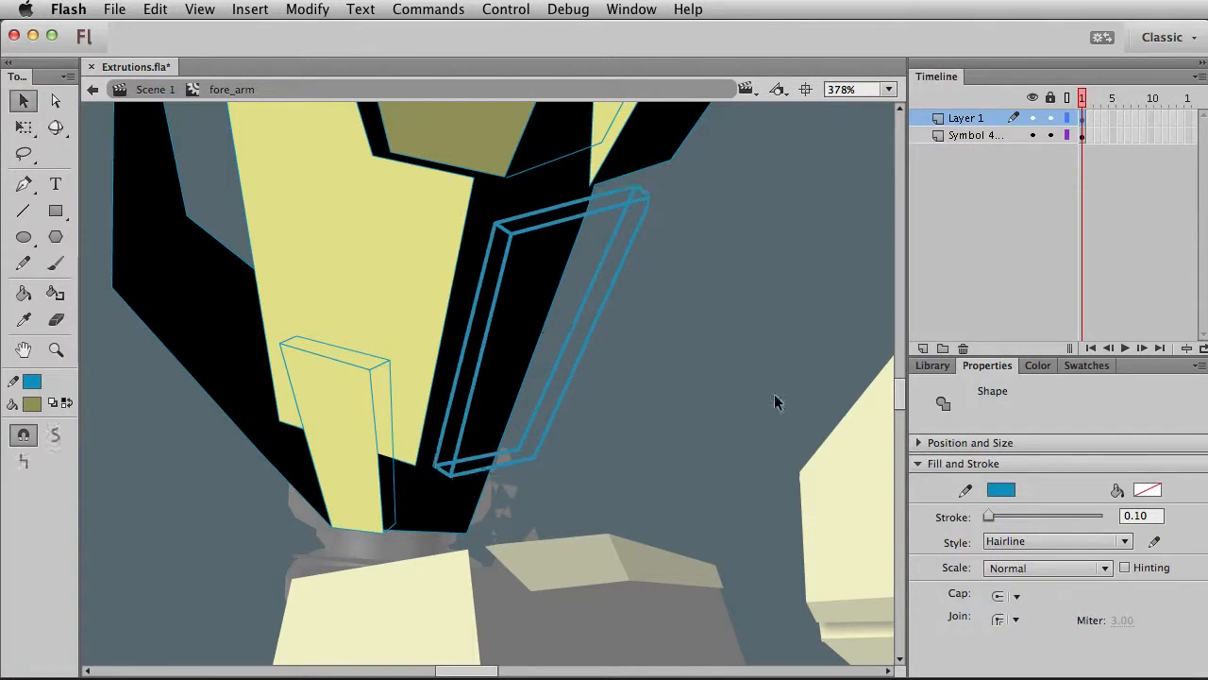
left_click(746, 425)
Examine the adjusted forearm outlines in the main scene at 100%, and reopen the fore_arm symbol
double_click(529, 459)
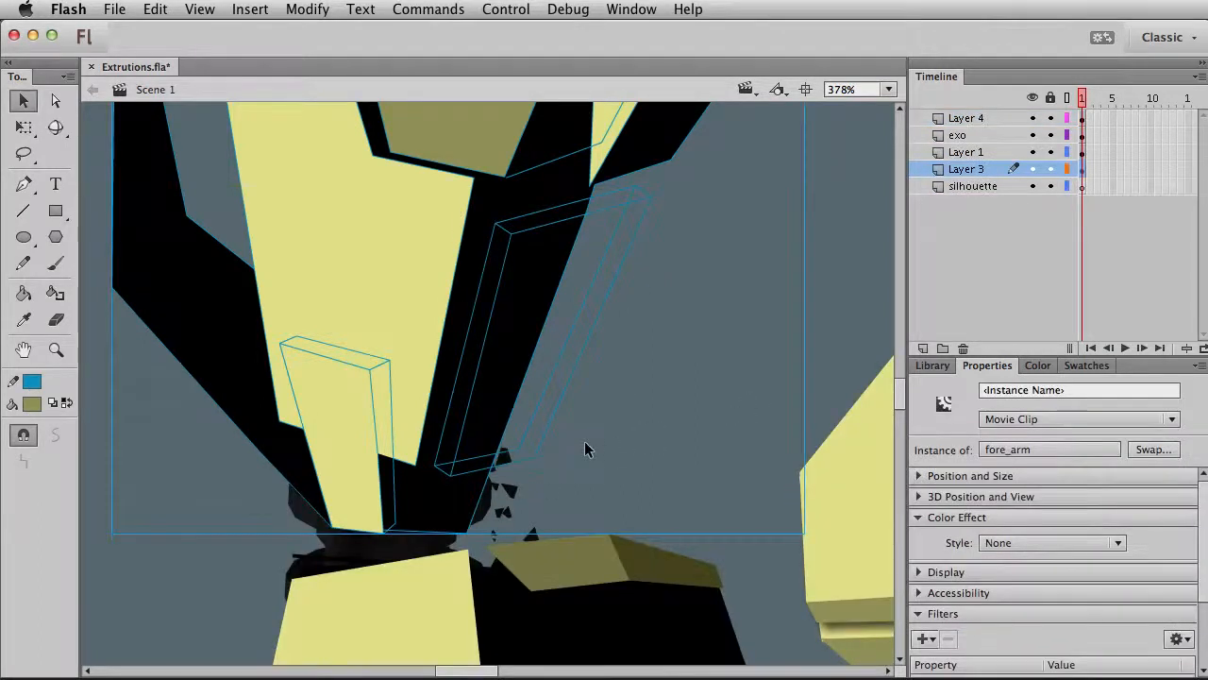
key("super+1")
left_click(238, 406)
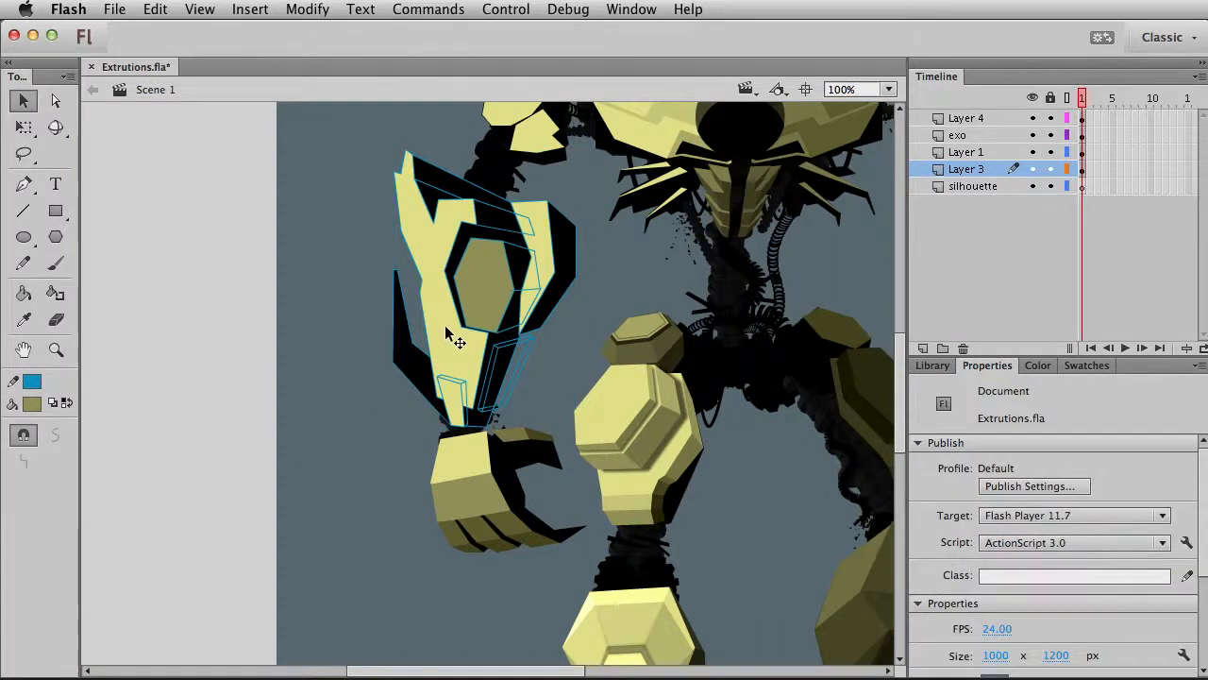
double_click(455, 338)
Draw a short hairline depth edge outward from the upper-left corner of the black hexagonal opening on the Symbol 4 layer
left_click(56, 350)
left_click_drag(380, 184, 615, 423)
key("v")
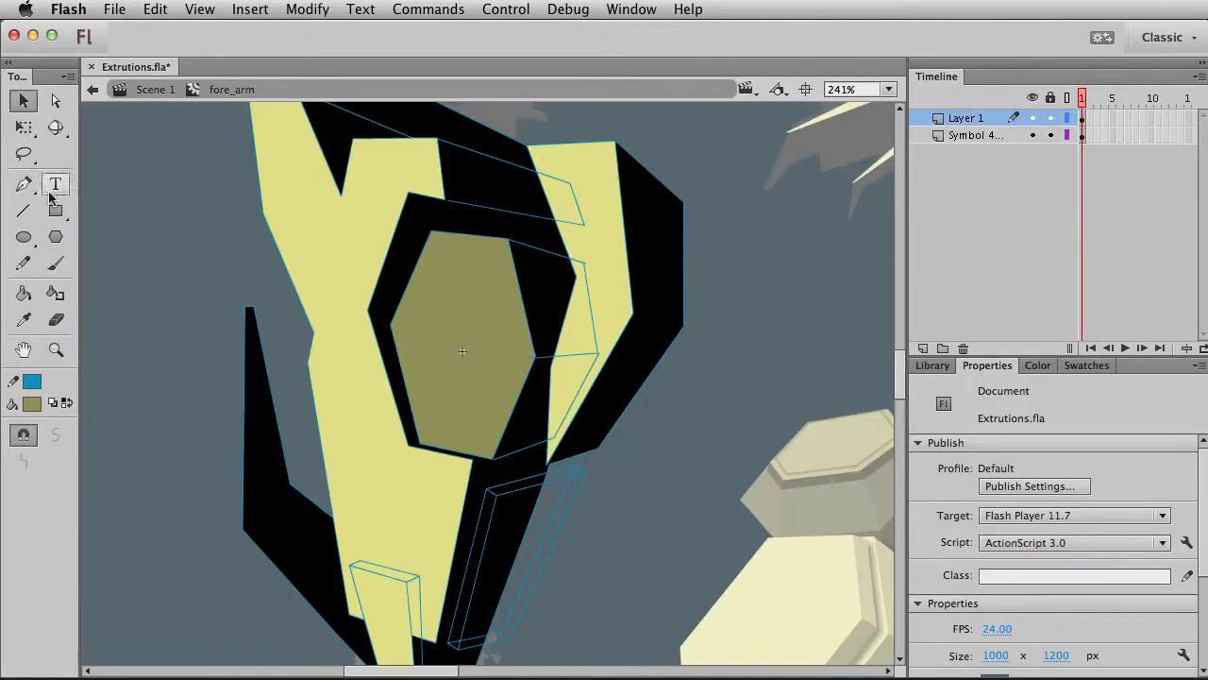
key("n")
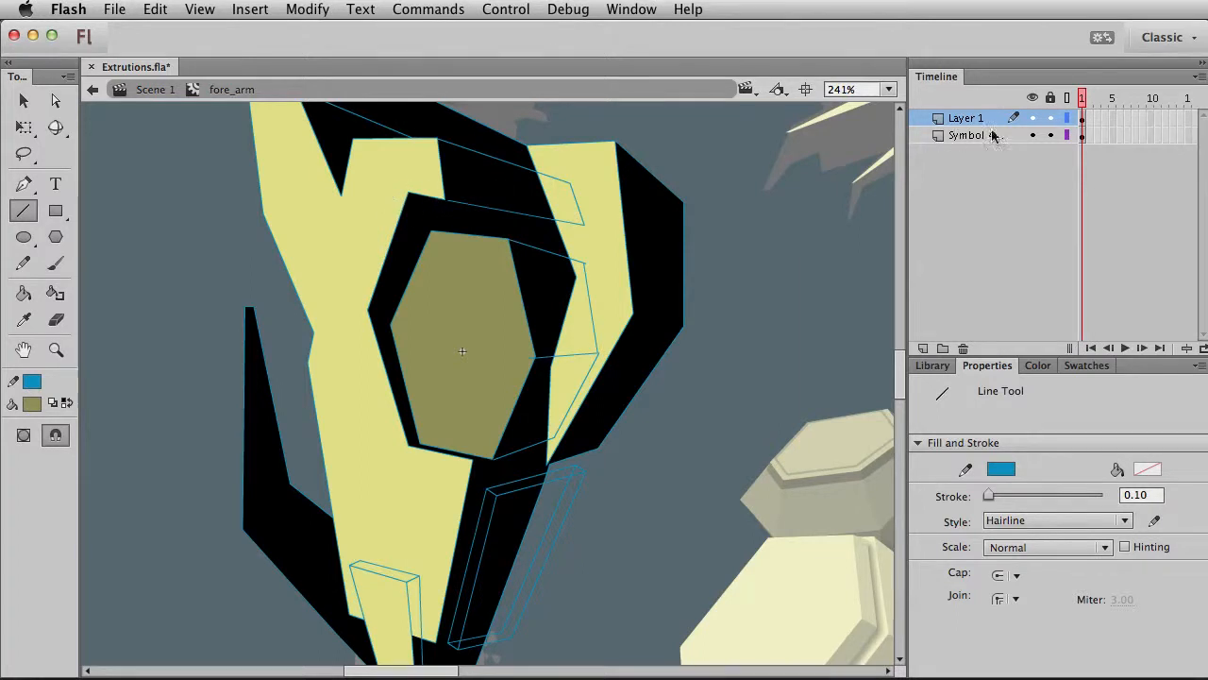
left_click(1084, 138)
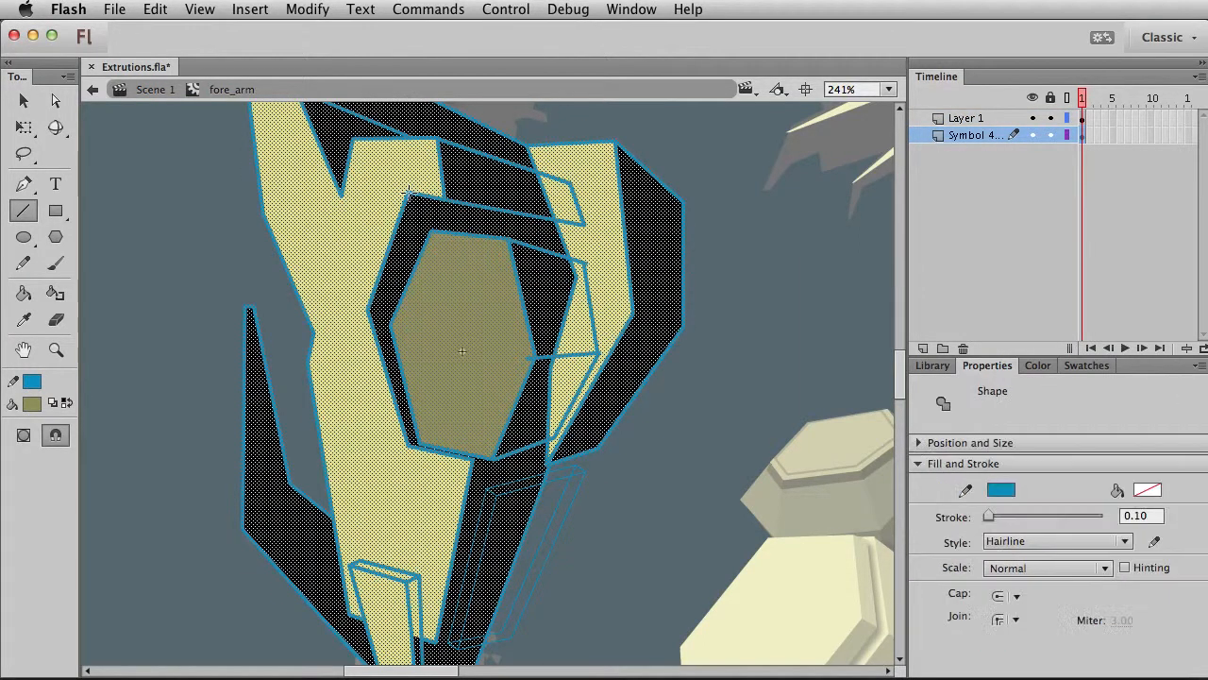
left_click(376, 211)
key("v")
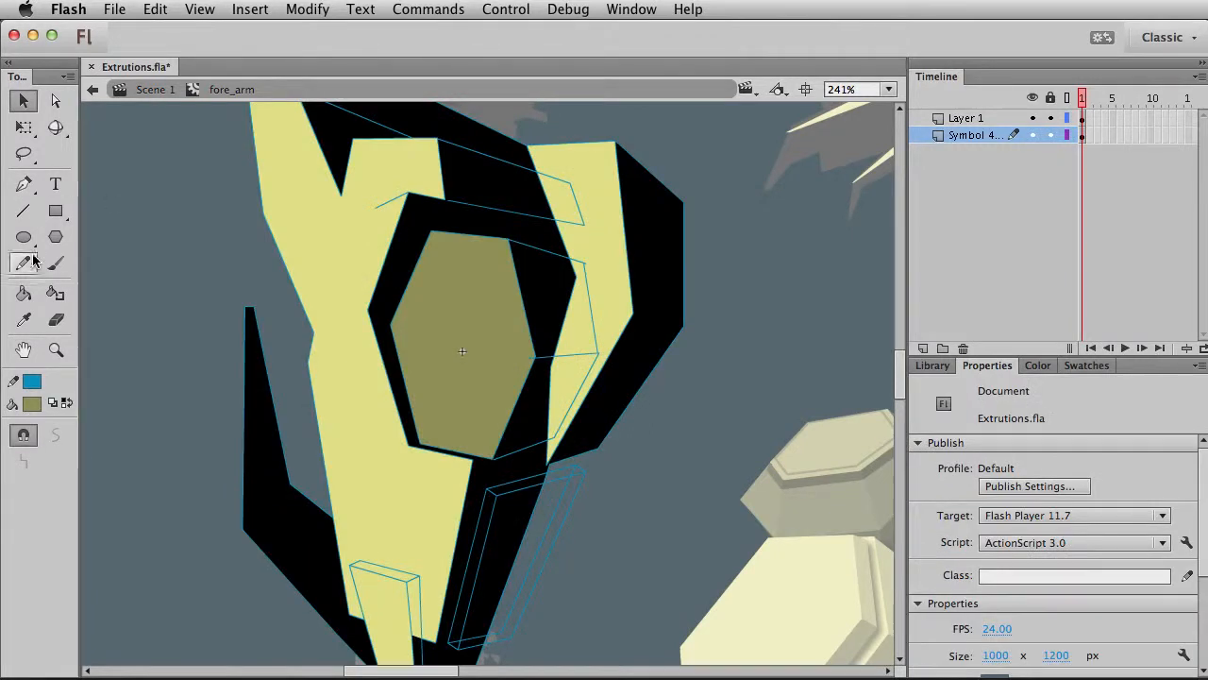
Draw offset depth edges with connectors around the opening's left and lower sides, continuing down inside the pale plate's right edge
left_click(24, 211)
left_click_drag(373, 207, 457, 470)
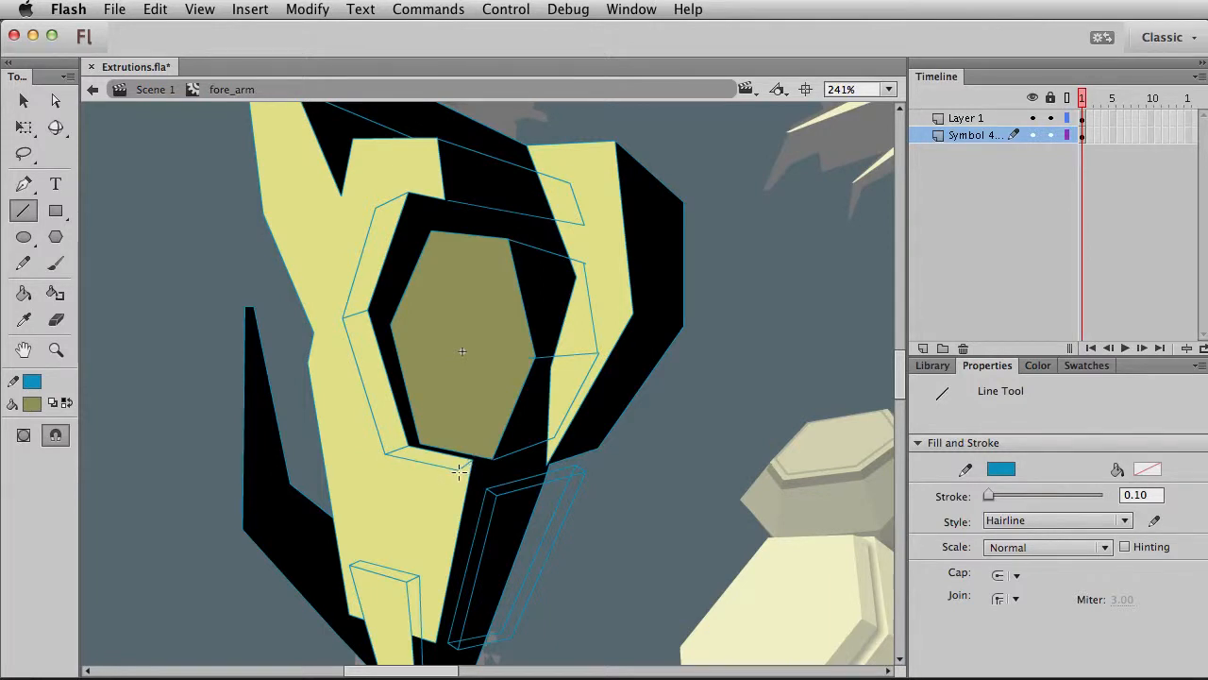
left_click_drag(464, 499, 431, 645)
Return to Scene 1 and examine the forearm's new depth edges against the full robot
key("super+e")
key("v")
left_click(461, 626)
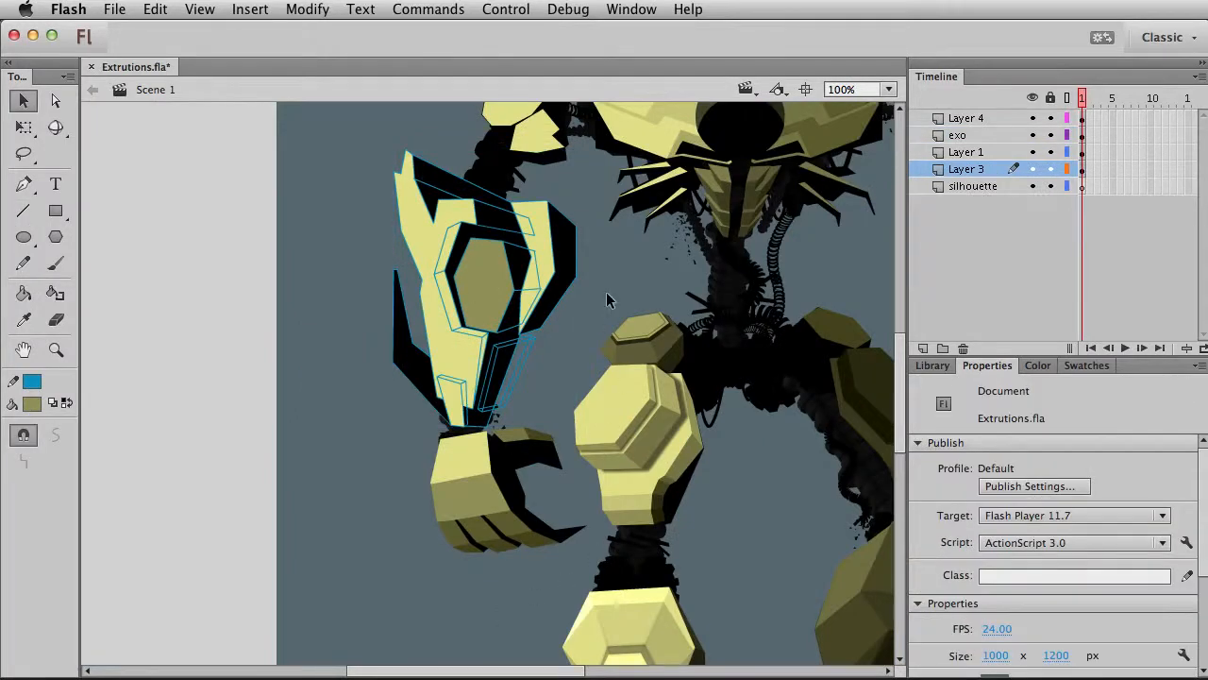
left_click_drag(601, 284, 449, 370)
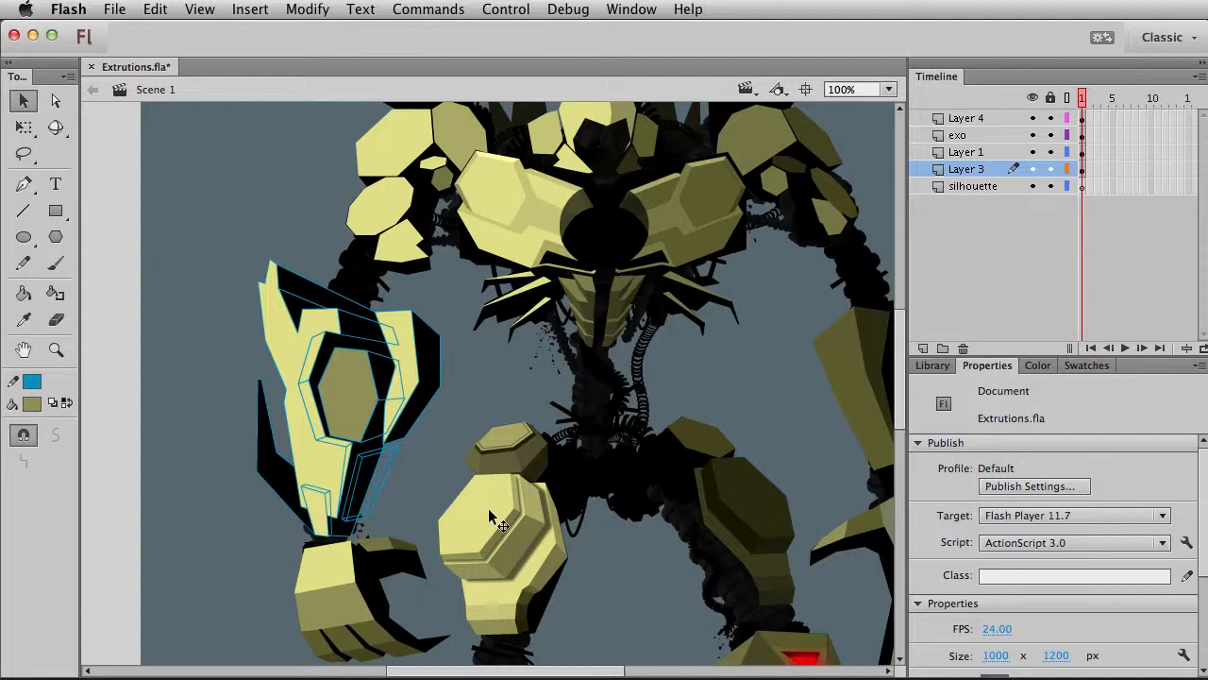
Reopen the fore_arm symbol and cut a rectangular notch out of the lower-left edge of the black silhouette
double_click(287, 472)
left_click(54, 354)
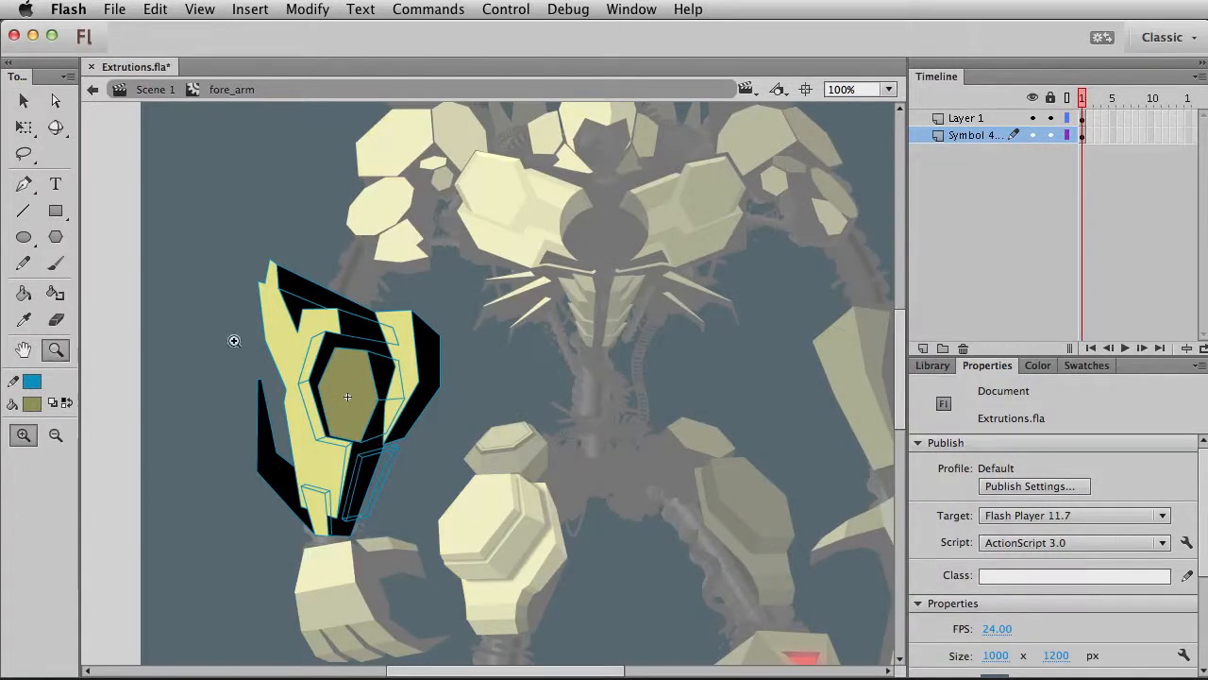
left_click_drag(236, 340, 387, 566)
key("v")
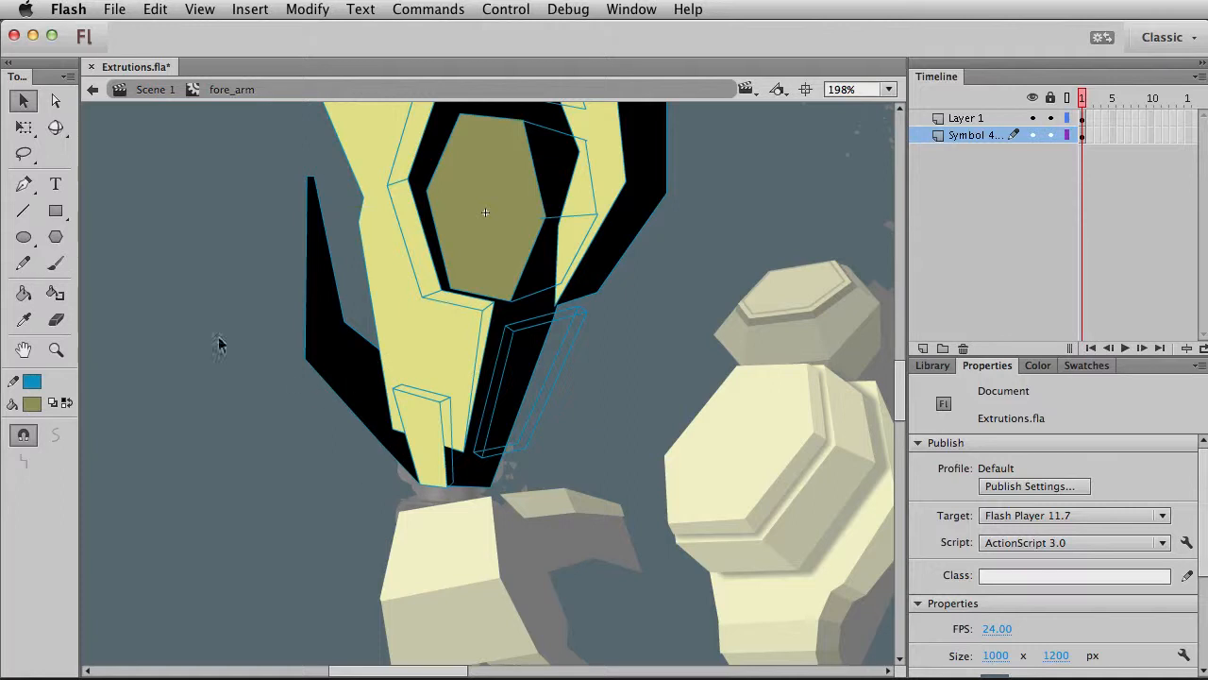
left_click_drag(332, 452, 356, 364)
key("Delete")
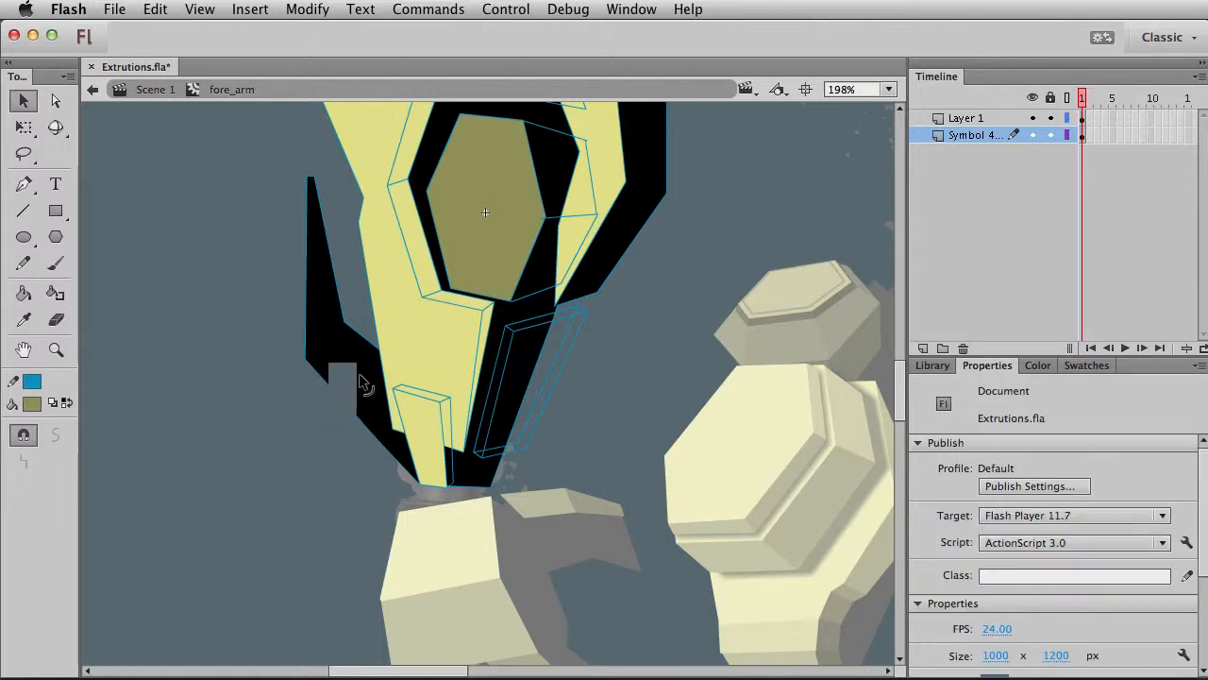
Outline the notch with the hairline stroke and pull its inner upper corner down so the notch edge slants
left_click(54, 293)
left_click(360, 389)
key("v")
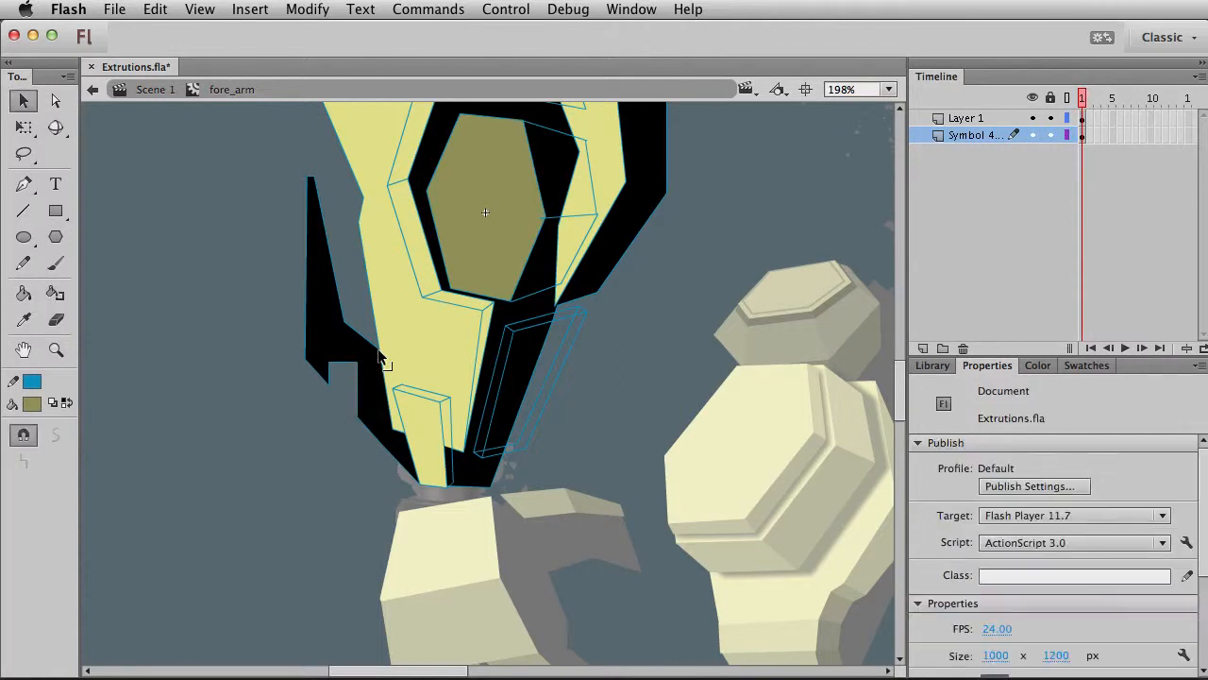
left_click_drag(360, 364, 363, 397)
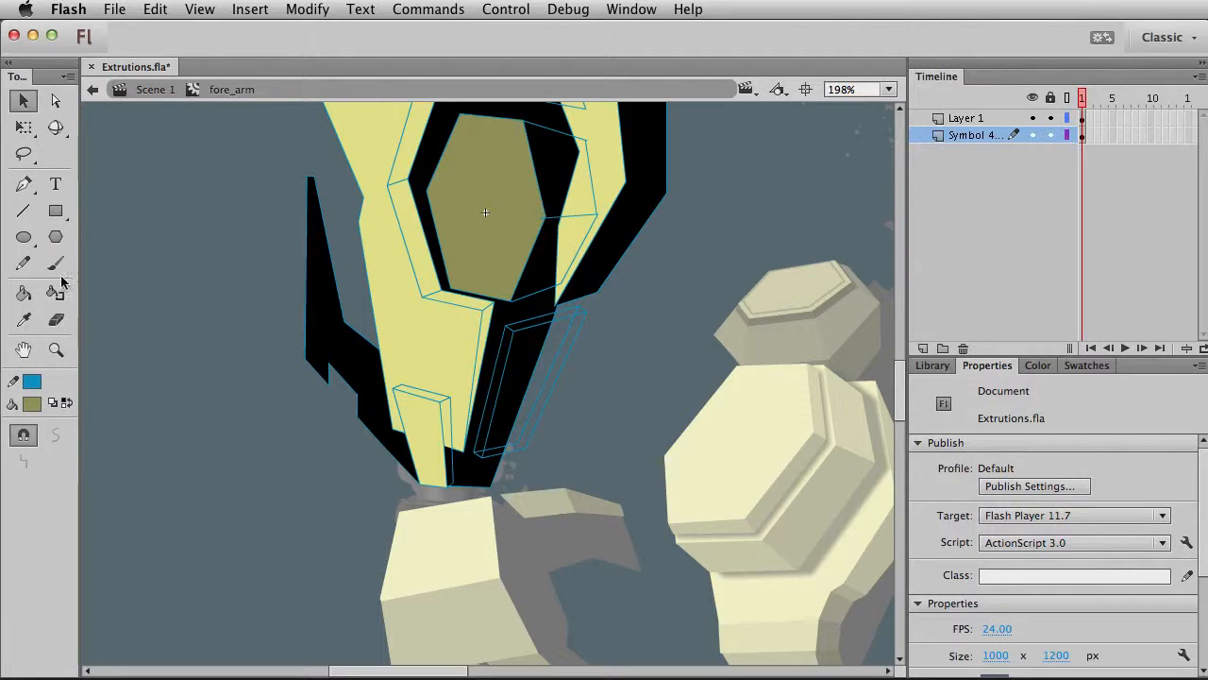
Merge the two top corners of the black spike on the forearm's outer side into one sharp point
left_click(56, 349)
left_click_drag(247, 146, 550, 506)
key("v")
left_click(24, 211)
key("v")
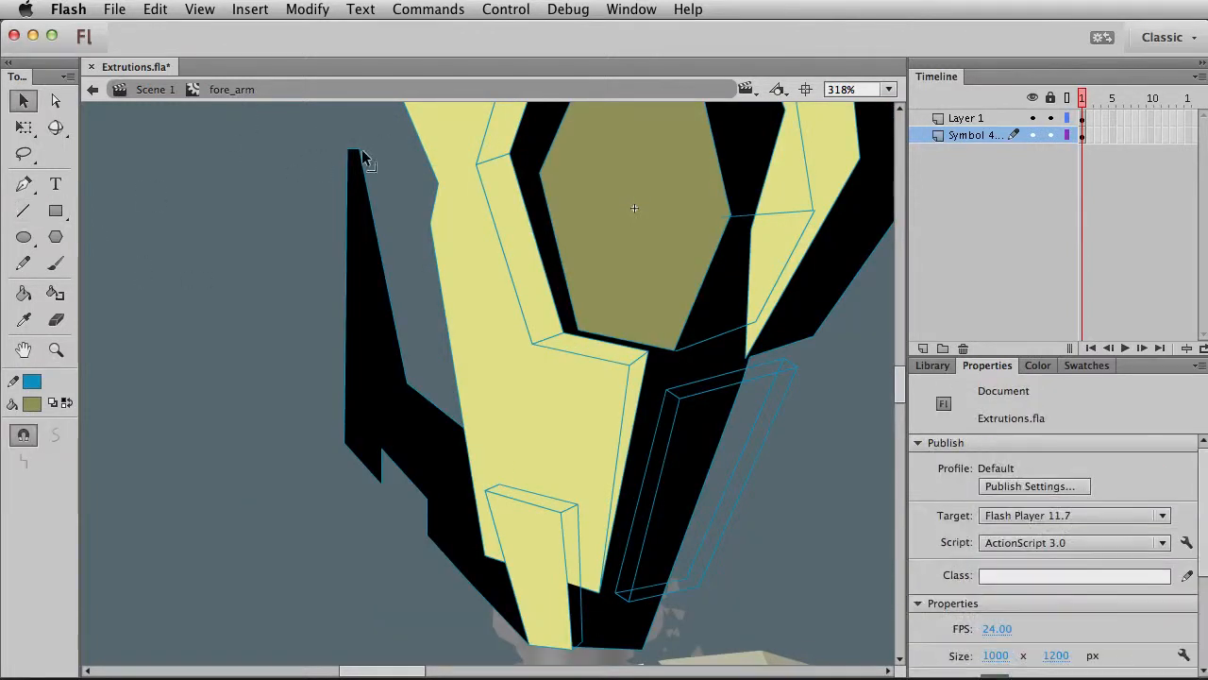
left_click_drag(348, 149, 360, 155)
Draw offset depth edges along the spike's inner side, then turn off object snapping and adjust their corners to meet the spike
left_click(24, 211)
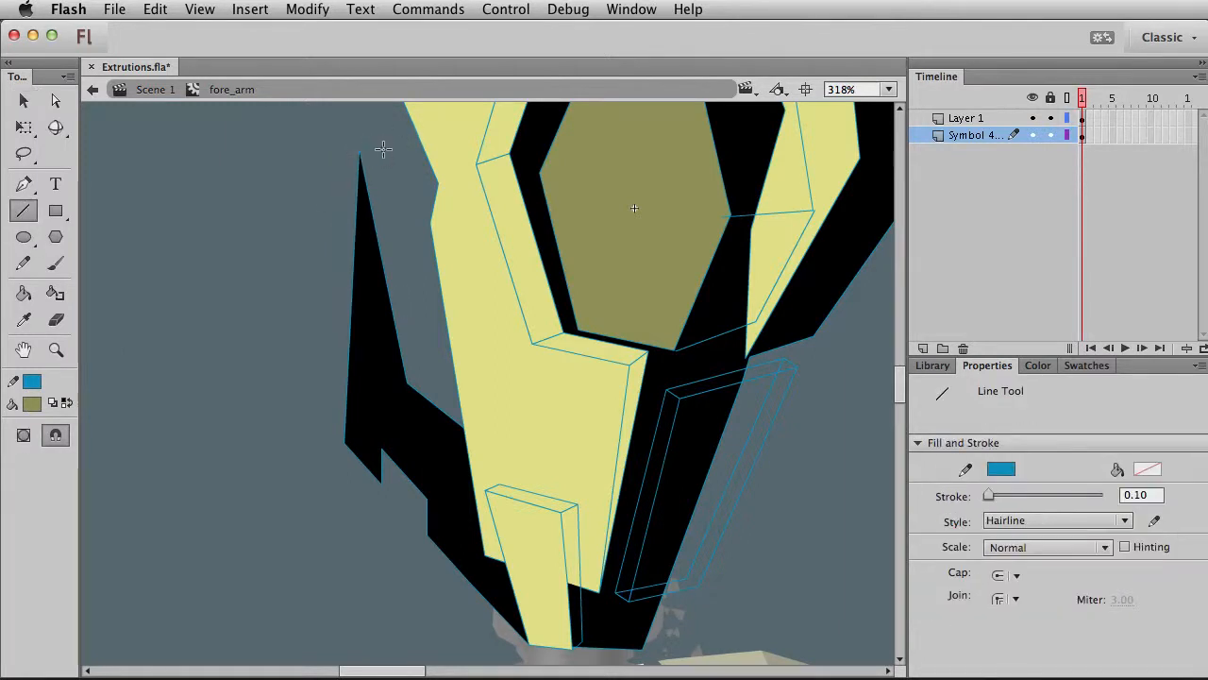
left_click_drag(375, 153, 499, 407)
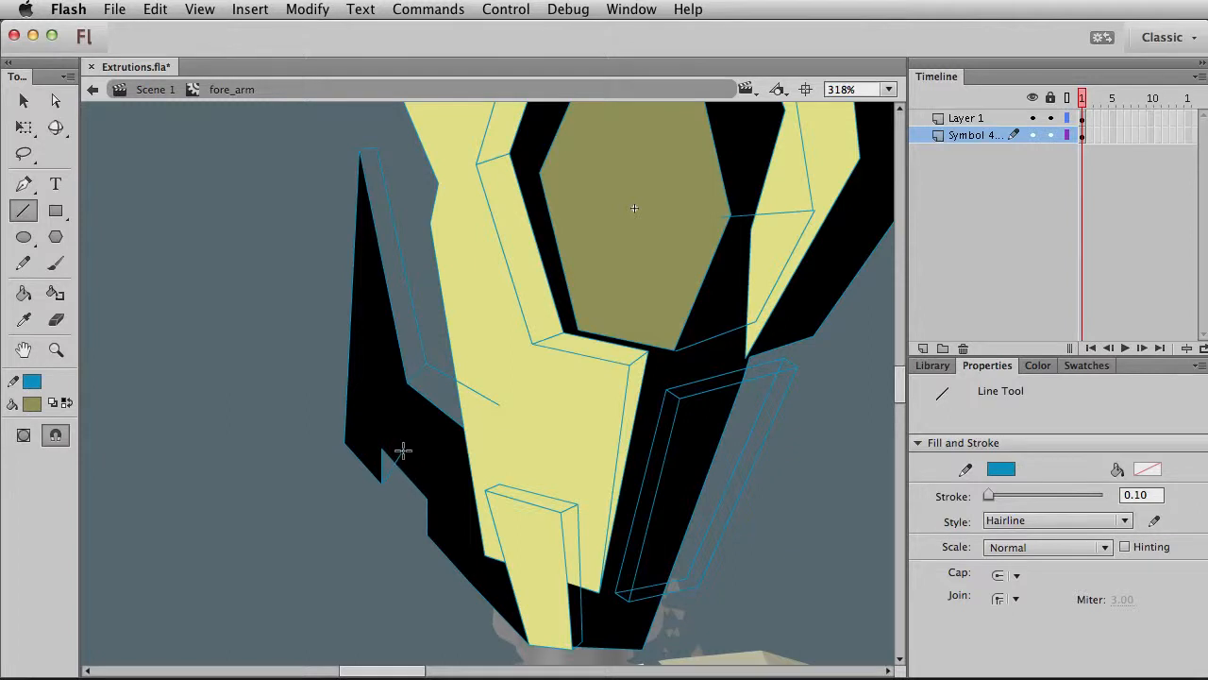
key("v")
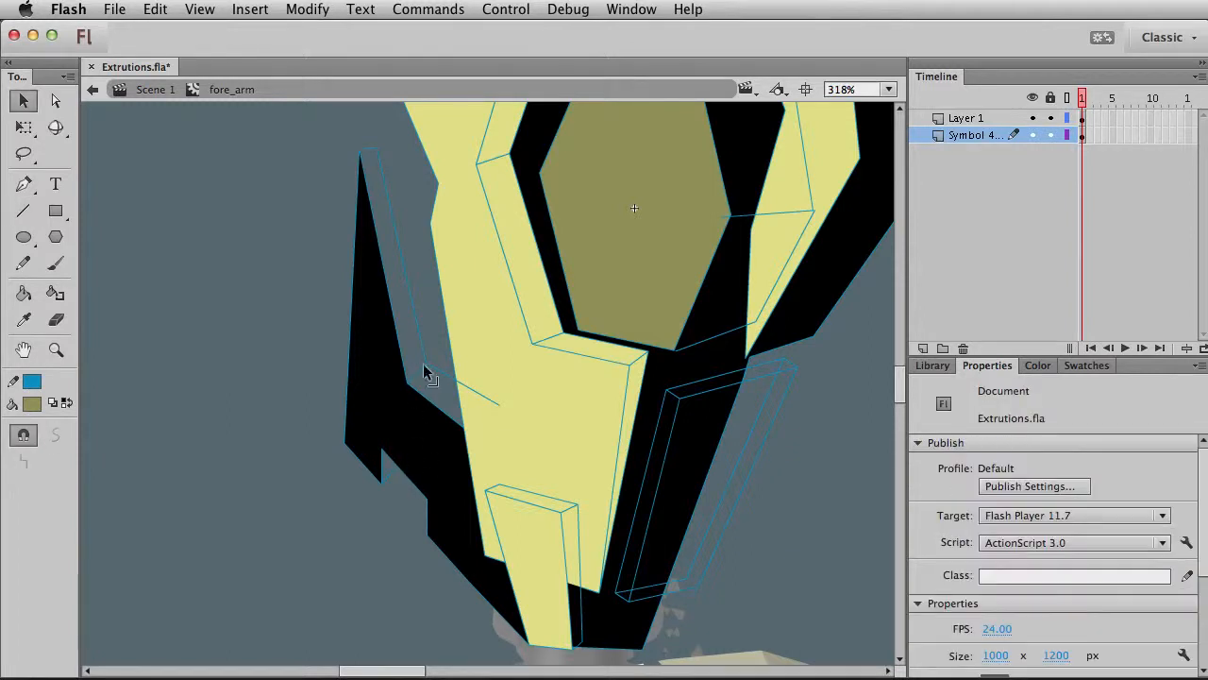
left_click(24, 434)
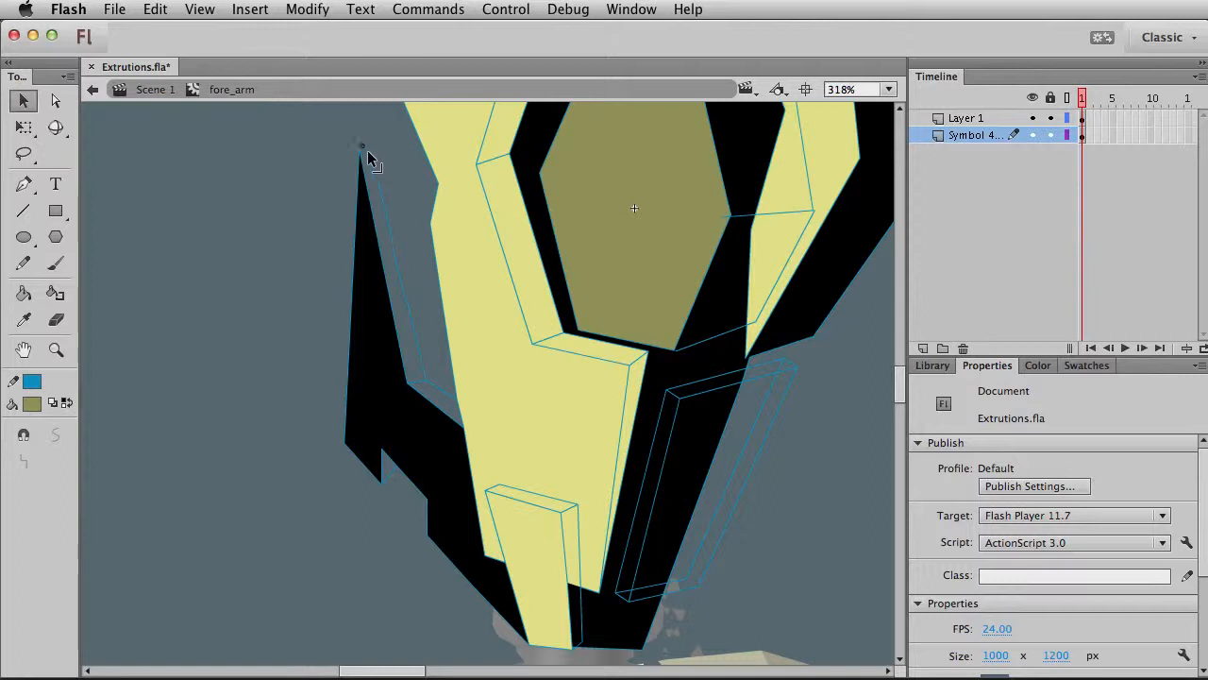
Check the reshaped spike and notch on the full robot in Scene 1, and reopen the fore_arm symbol around its lower half
key("super+e")
left_click(236, 559)
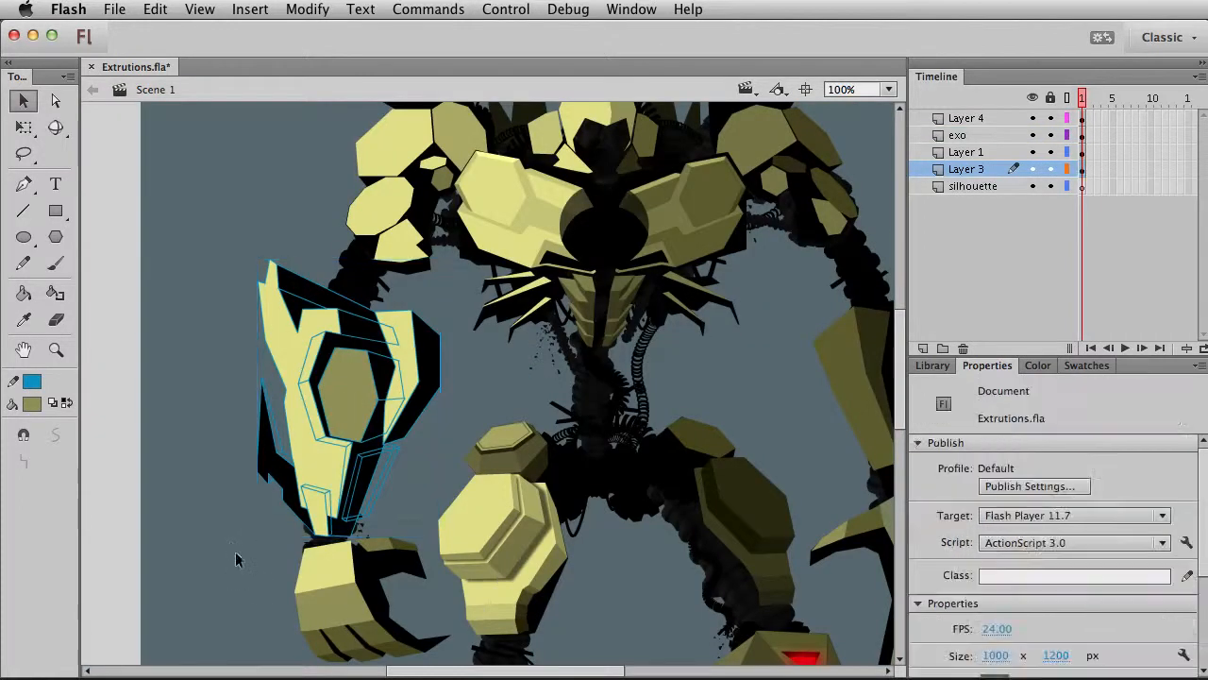
double_click(281, 462)
left_click(56, 349)
left_click_drag(225, 350, 404, 572)
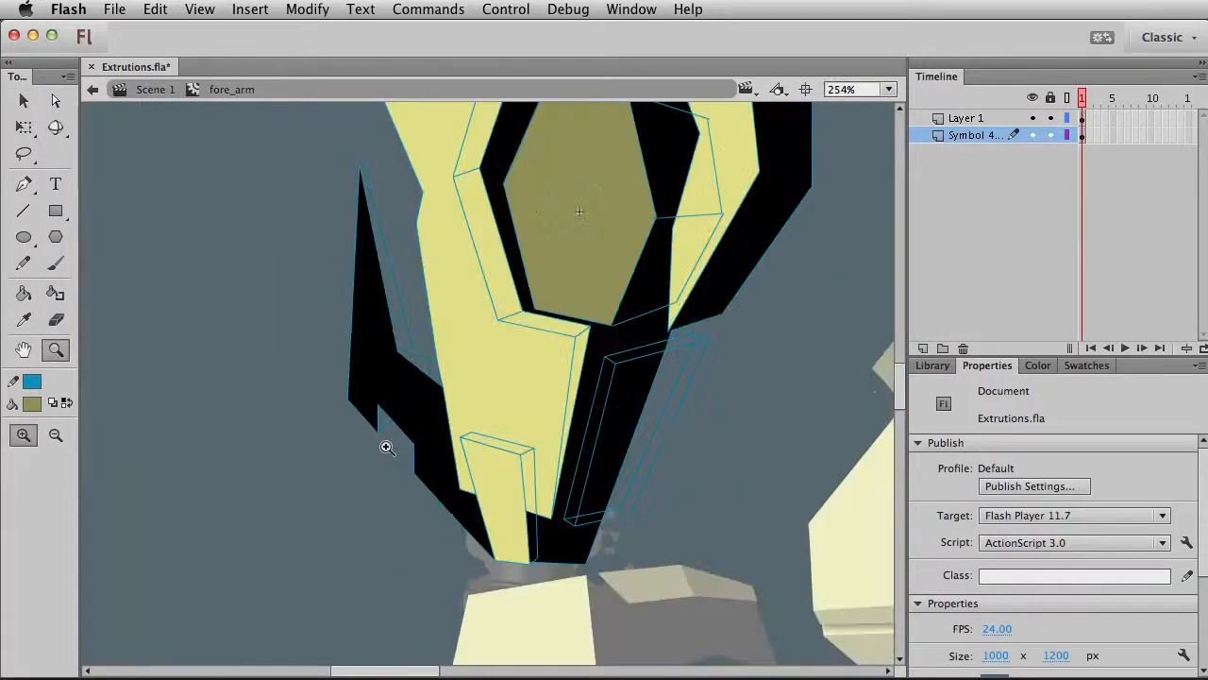
Draw a tall oval with no fill overlapping the outer left edge of the black spike
left_click(23, 100)
left_click(24, 237)
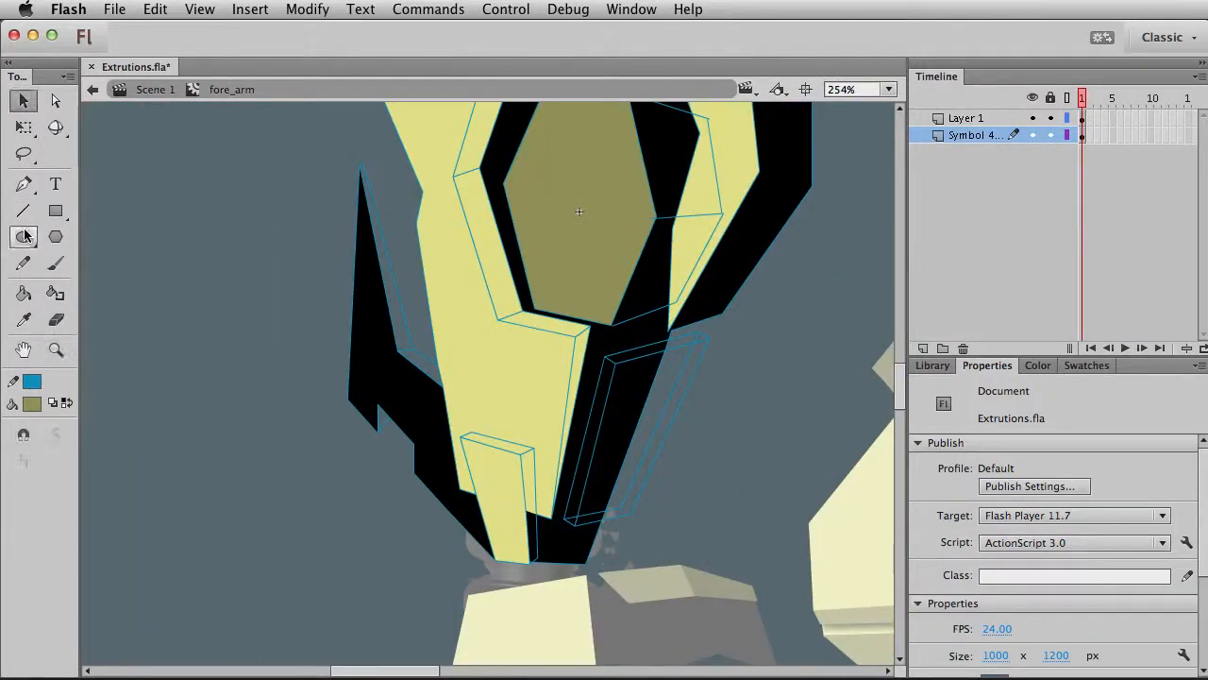
left_click(34, 408)
left_click(308, 426)
left_click_drag(312, 254, 375, 390)
key("v")
Delete the black fill inside the oval and the surplus oval outline, leaving a curved cutout in the spike's outer edge
key("Delete")
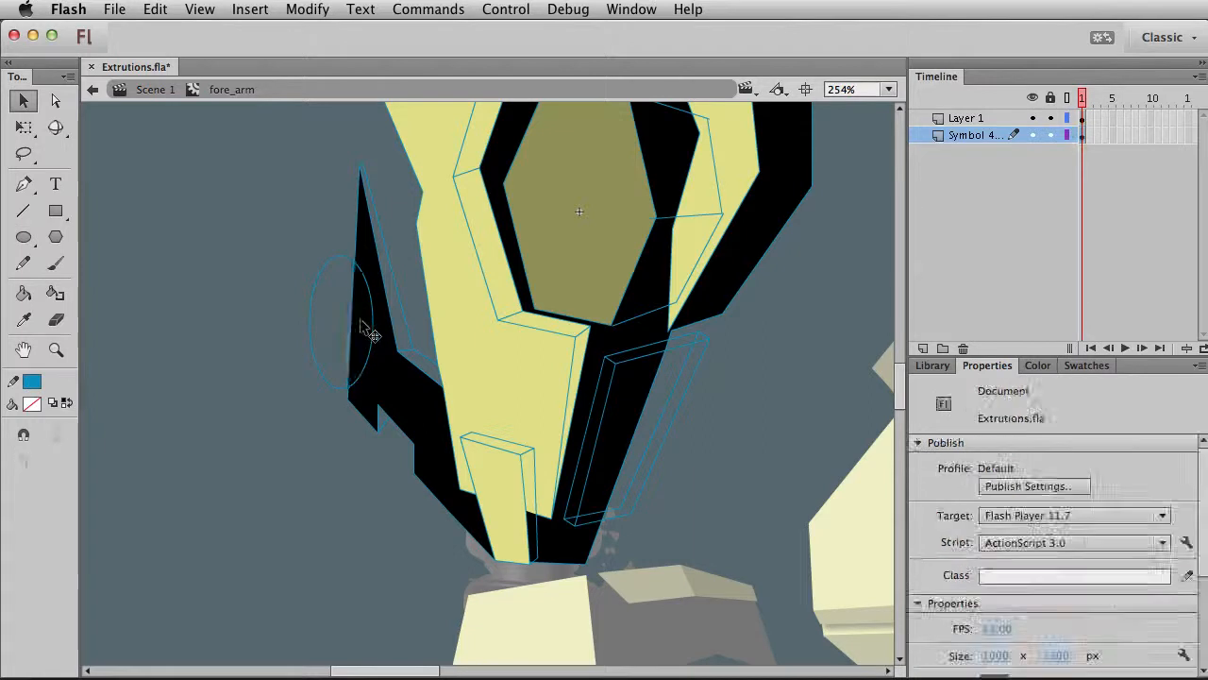
left_click(363, 322)
key("Delete")
double_click(345, 258)
key("Delete")
key("super+z")
left_click(355, 527)
left_click(339, 393)
key("Delete")
Examine the curved cutout on the full robot in Scene 1, and reopen the fore_arm symbol
double_click(348, 489)
left_click(241, 542)
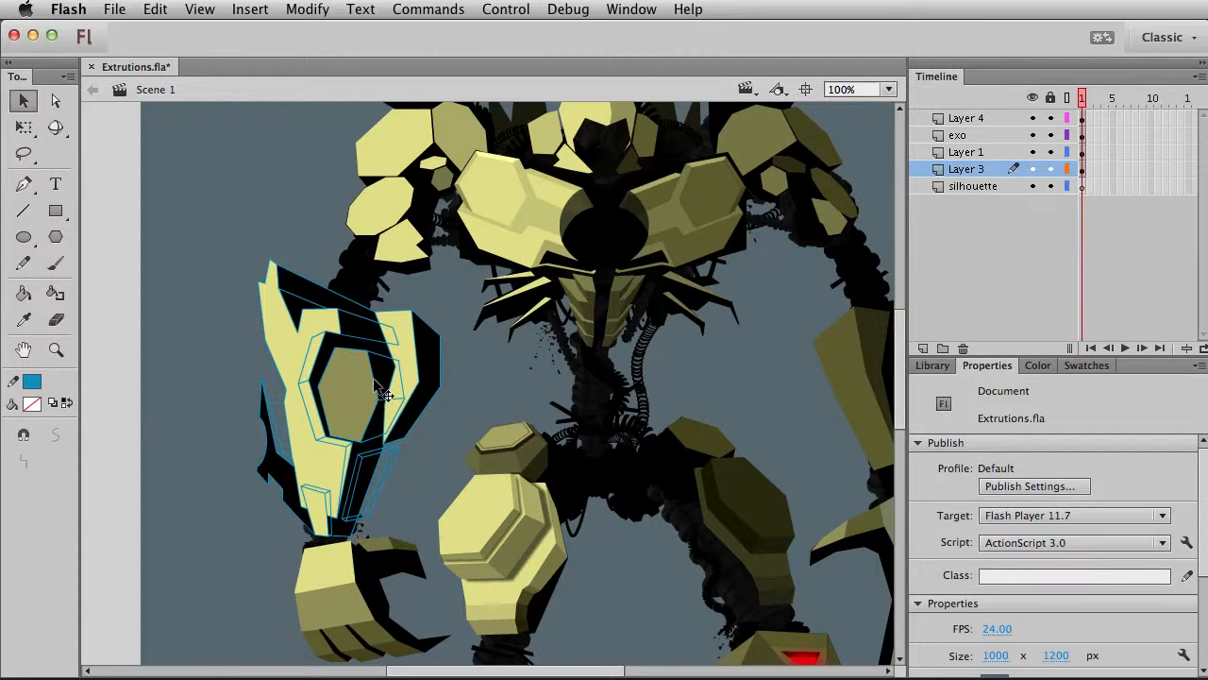
left_click(358, 429)
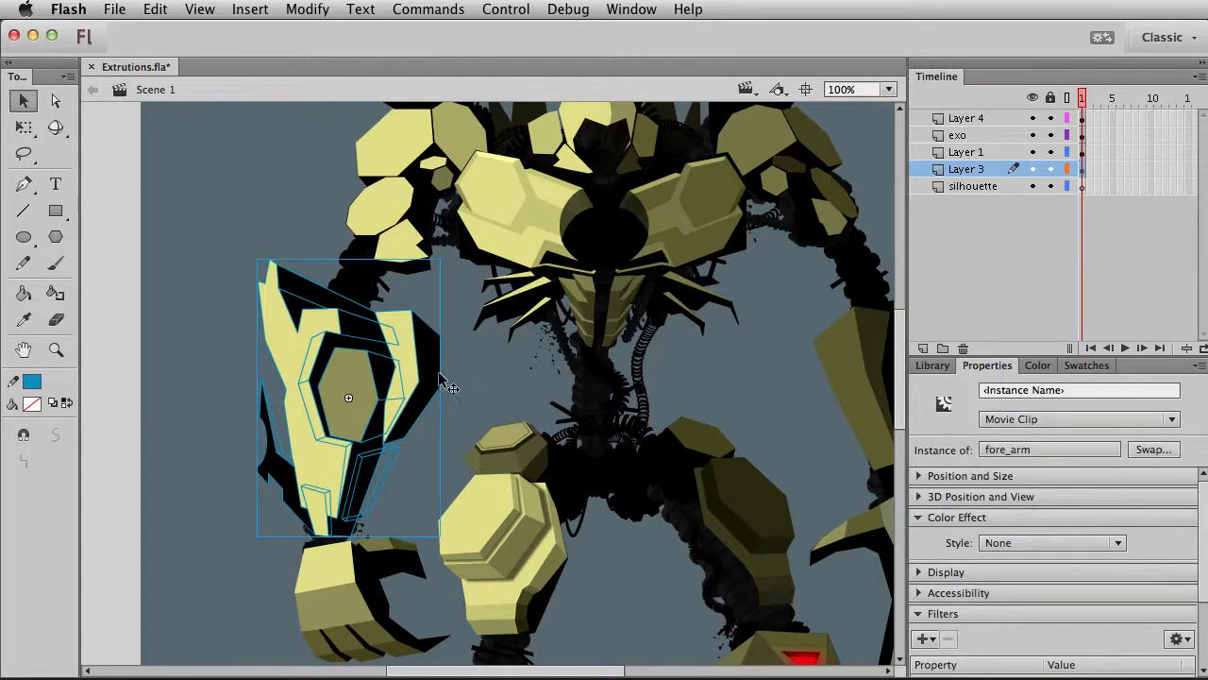
double_click(438, 376)
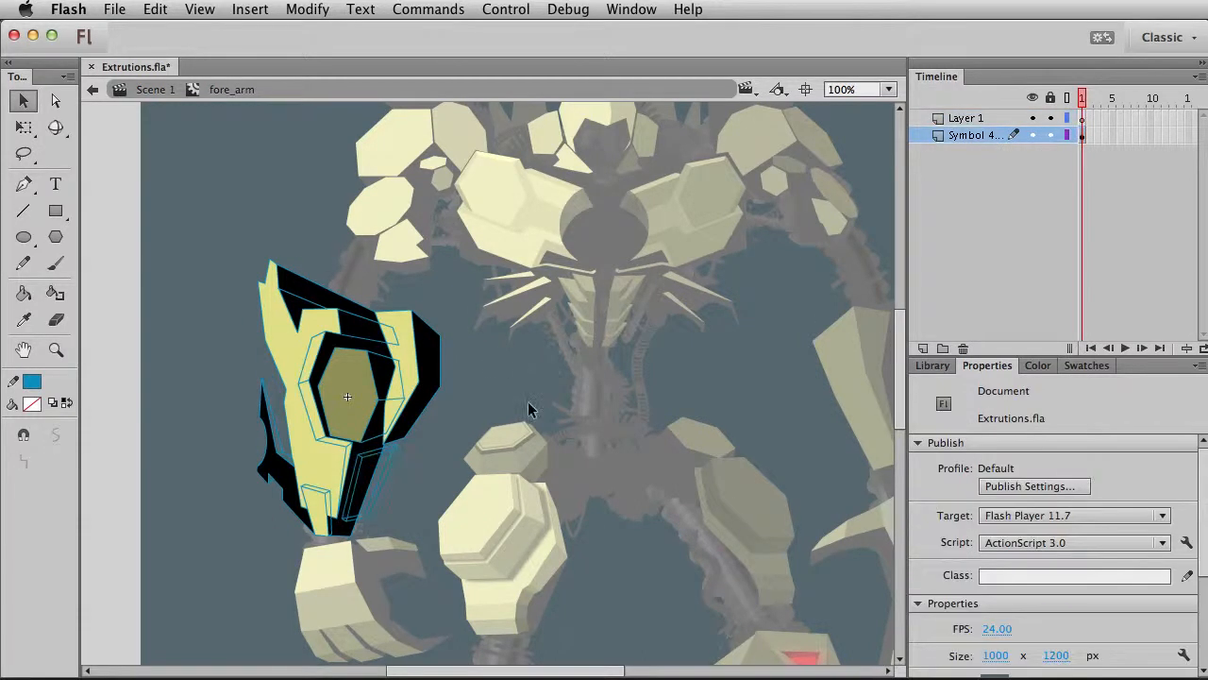
Fill the upper-left side face of the hexagonal opening with a medium-dark olive using the Paint Bucket
left_click(24, 293)
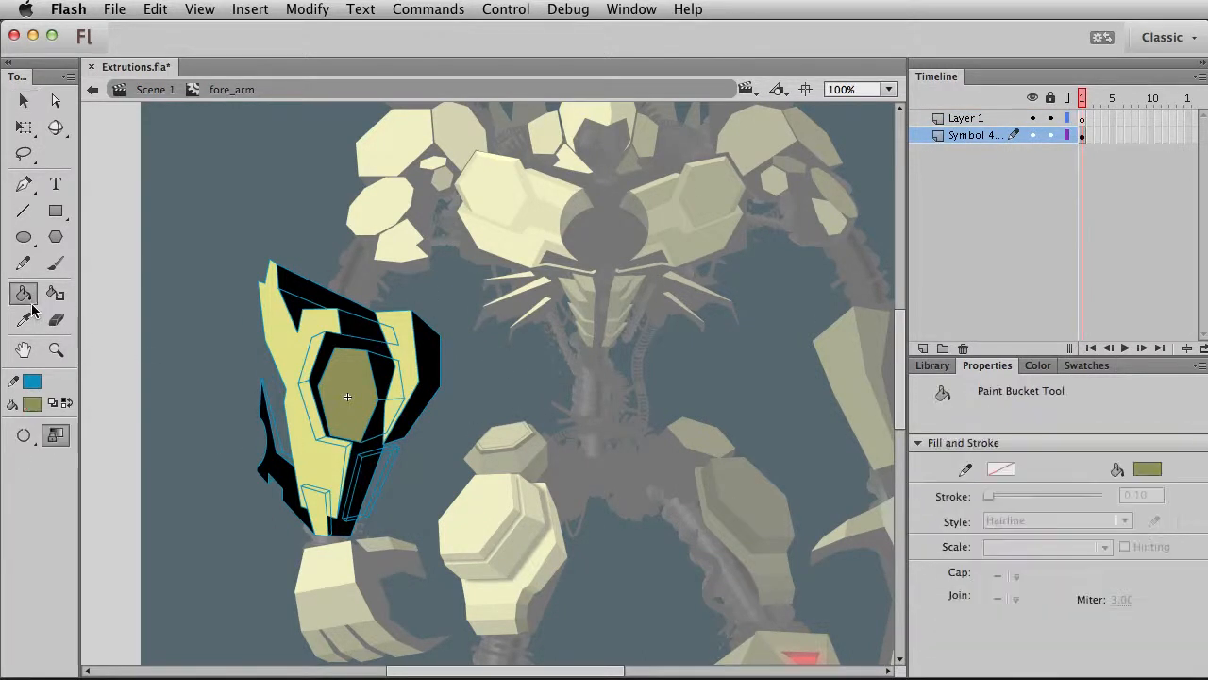
left_click(34, 404)
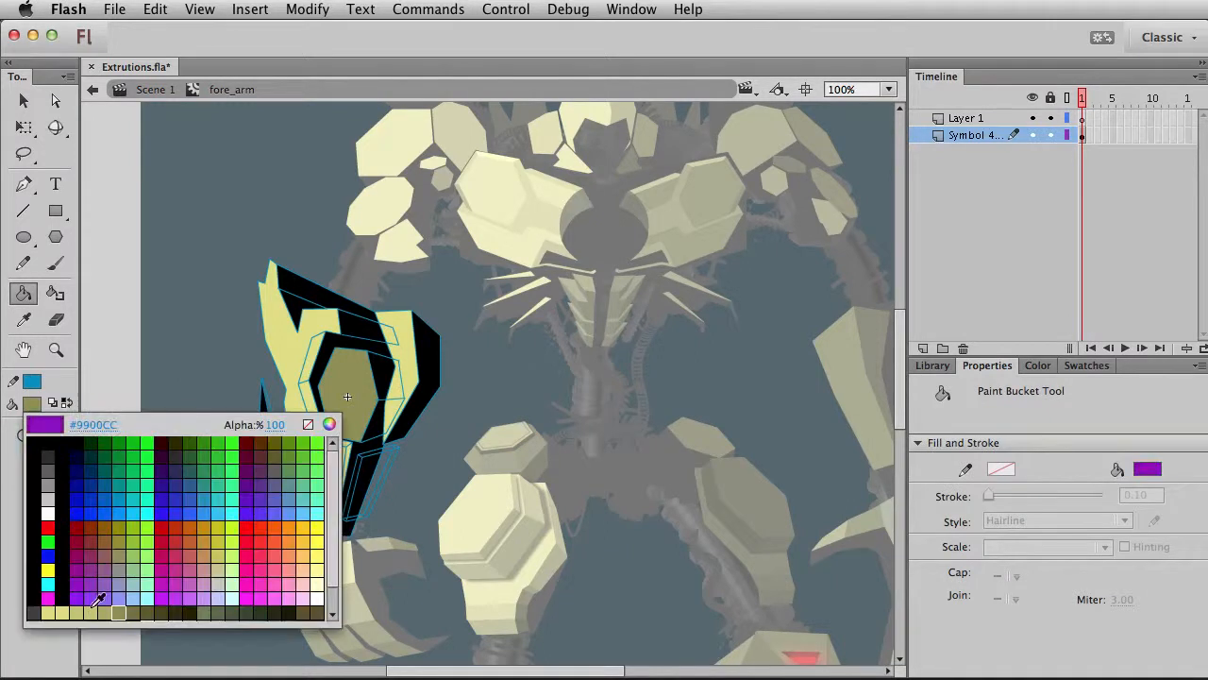
left_click(140, 608)
left_click(314, 373)
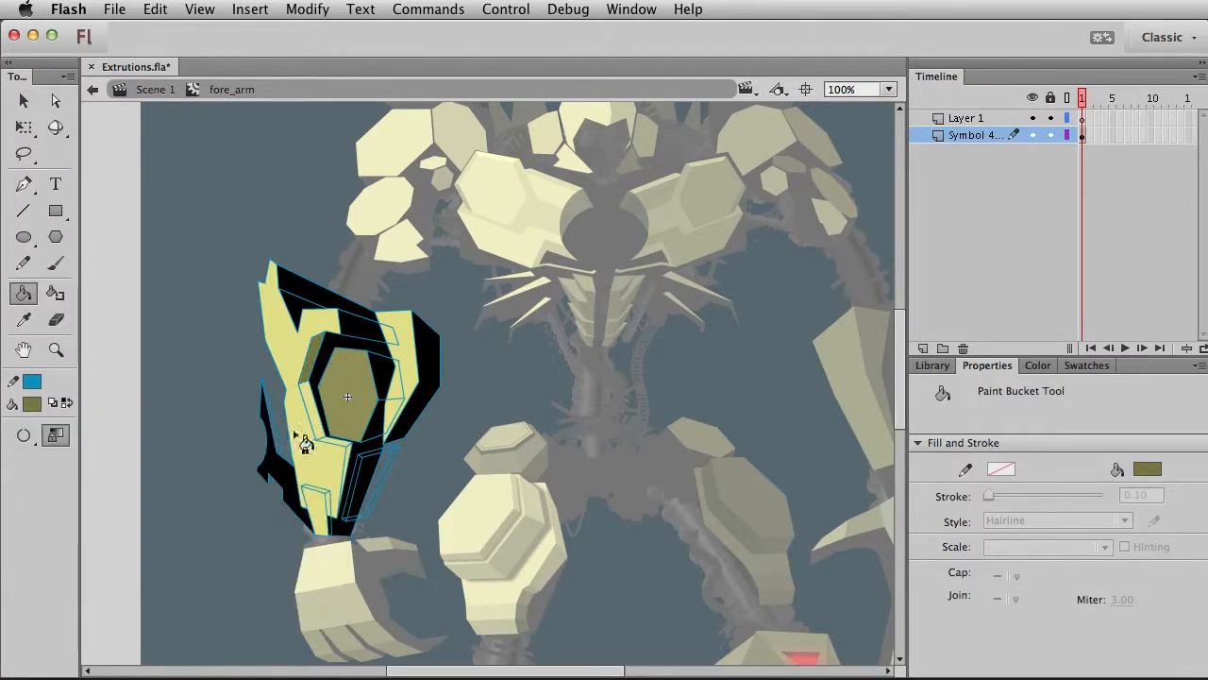
Fill the lower-left side face of the hexagonal opening with the next darker olive swatch
left_click(35, 405)
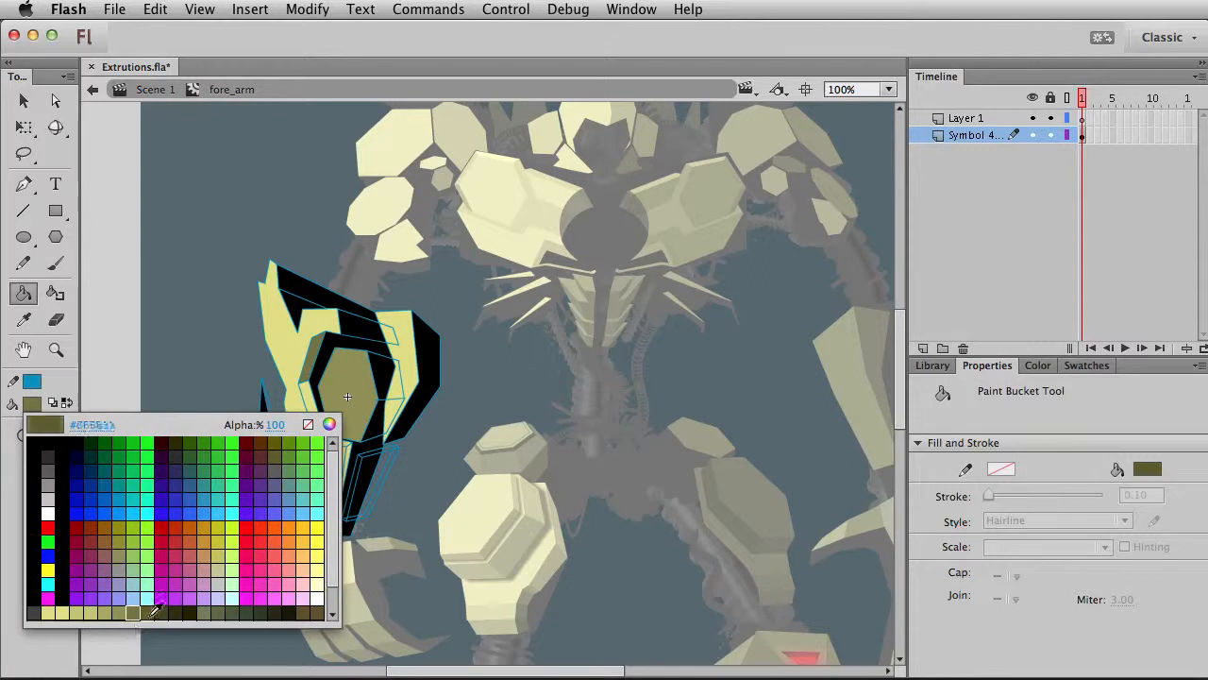
left_click(148, 613)
left_click(310, 404)
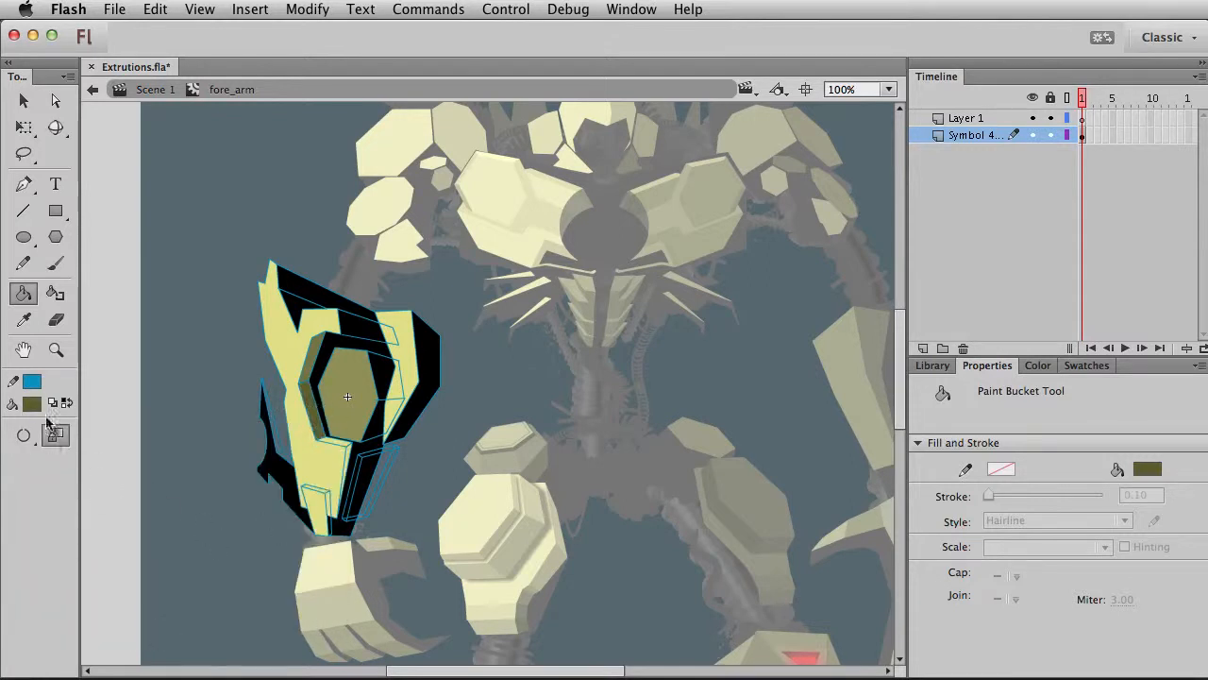
Shade the narrow bottom side face of the hexagonal opening with a very dark olive
left_click(34, 404)
left_click(186, 605)
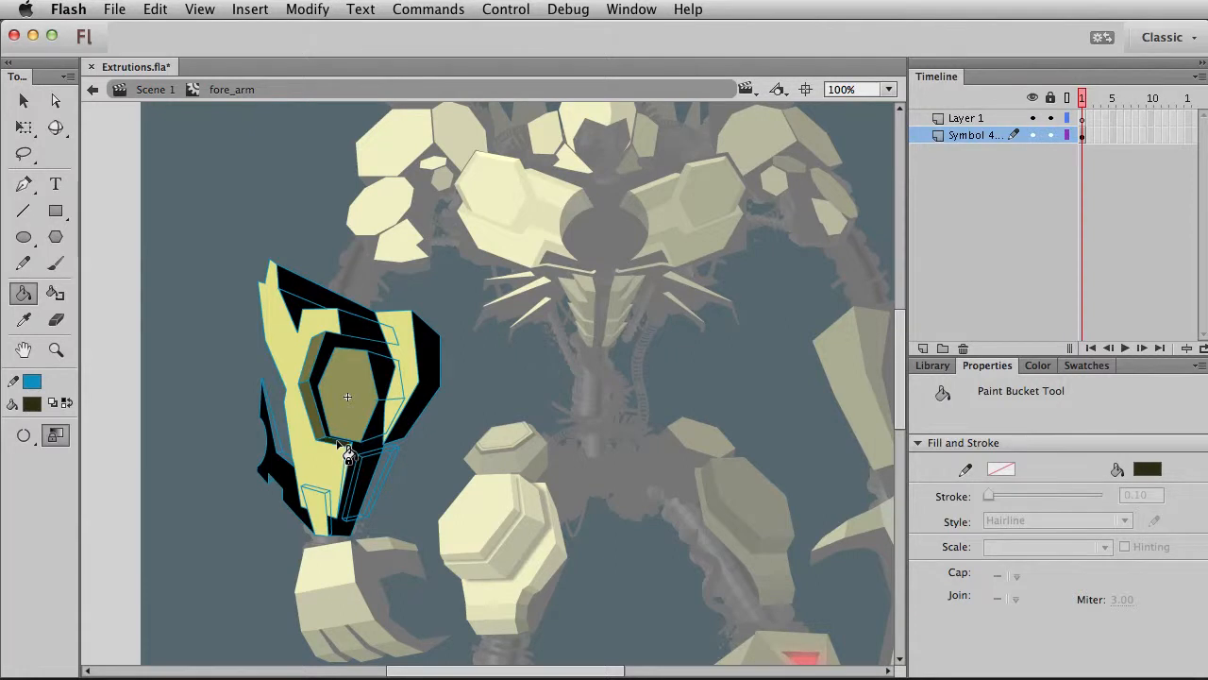
left_click(37, 409)
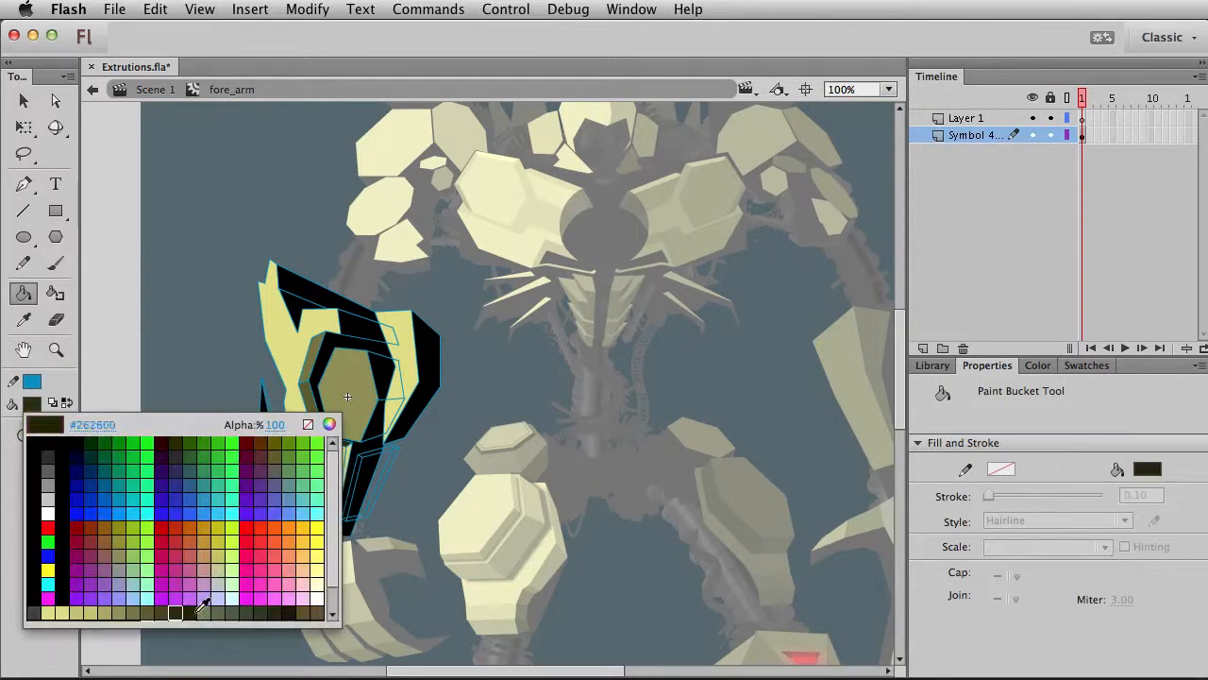
left_click(205, 601)
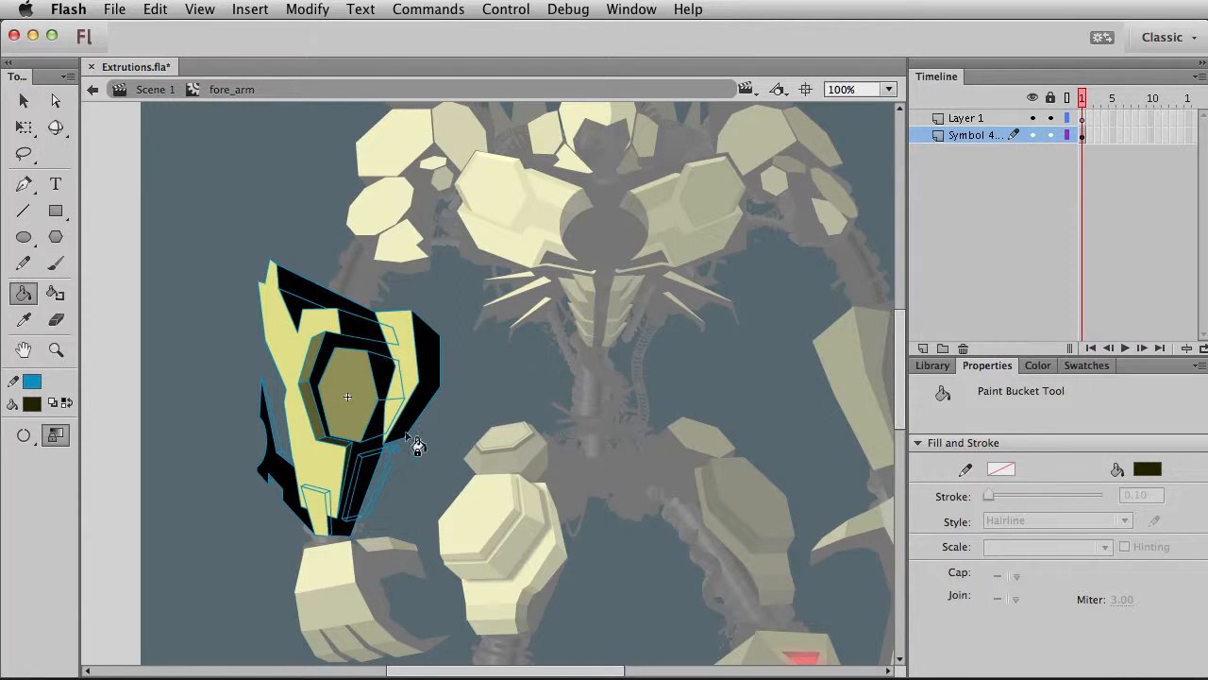
Fill the lower-right side face of the raised hexagon with dark brownish olive and delete the stray line segments crossing it
left_click(38, 406)
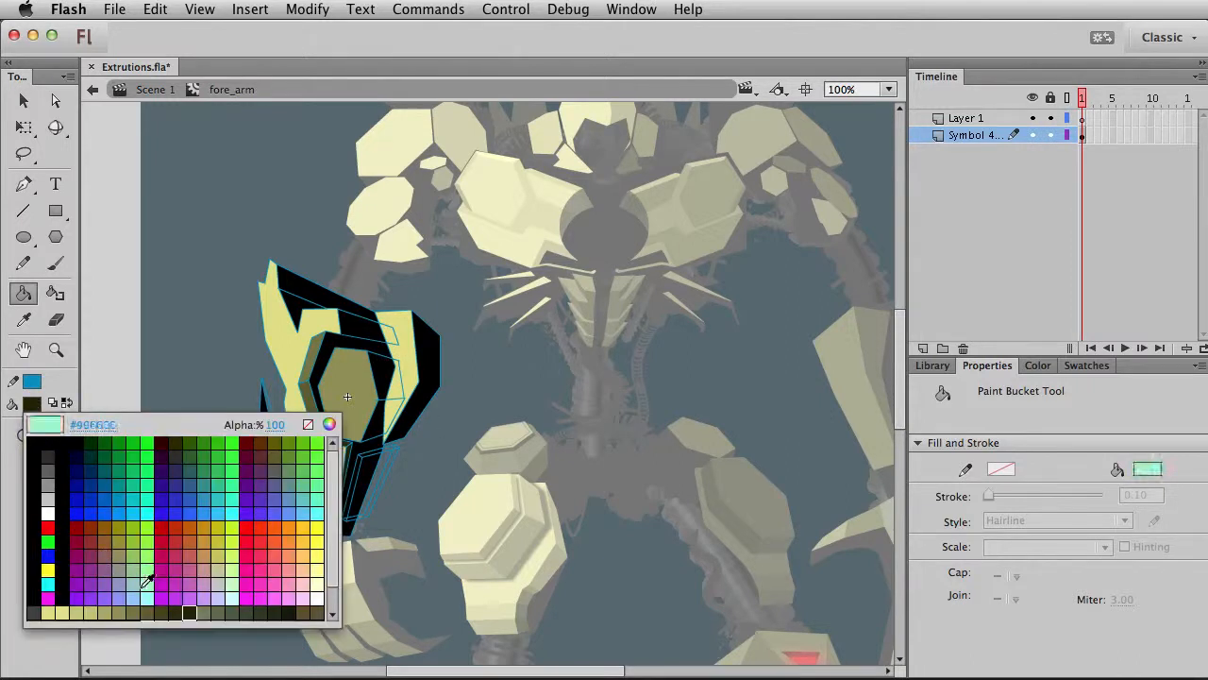
left_click(151, 580)
left_click(388, 412)
key("v")
left_click(386, 416)
key("Delete")
left_click(386, 428)
key("Delete")
Try the hexagon front face's medium olive on the raised hexagon's upper-right side face
left_click(25, 295)
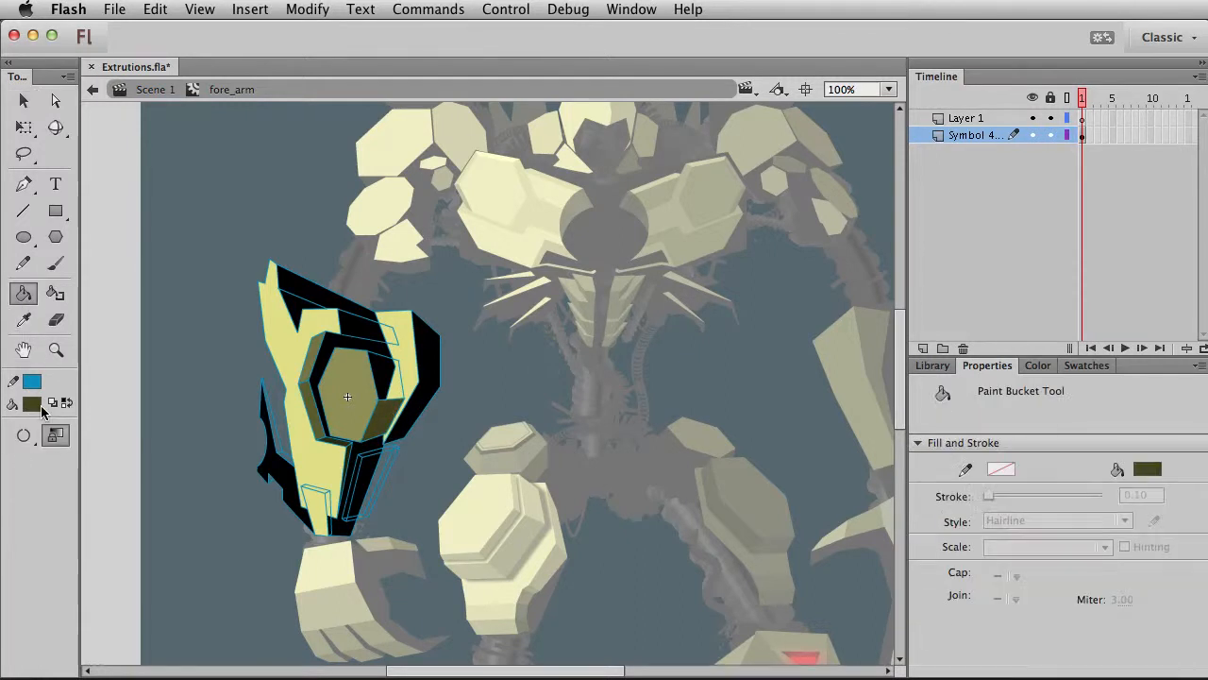
left_click(43, 405)
left_click(179, 609)
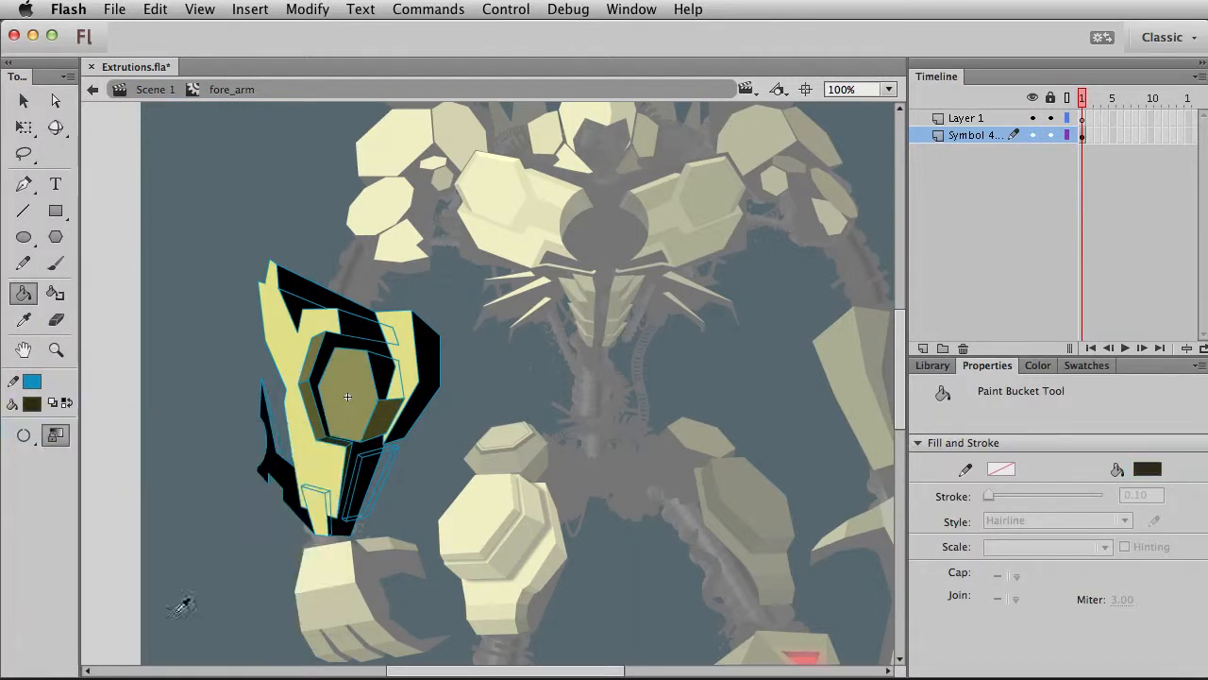
left_click(32, 404)
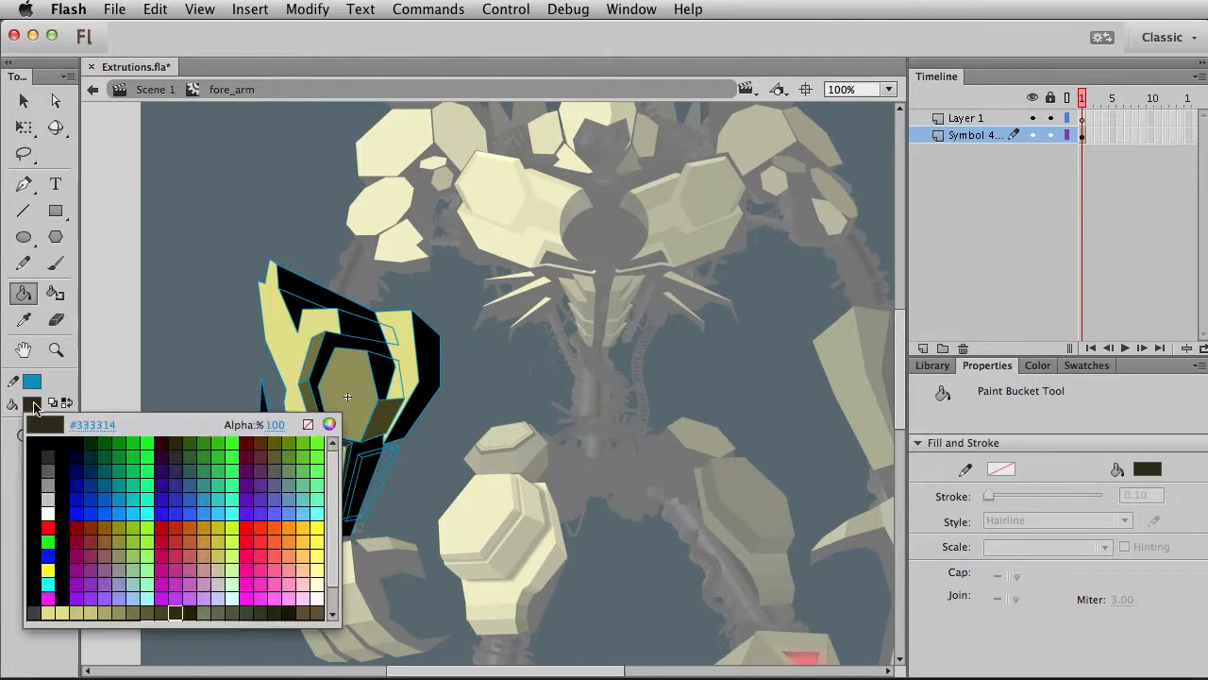
left_click(128, 611)
left_click(383, 364)
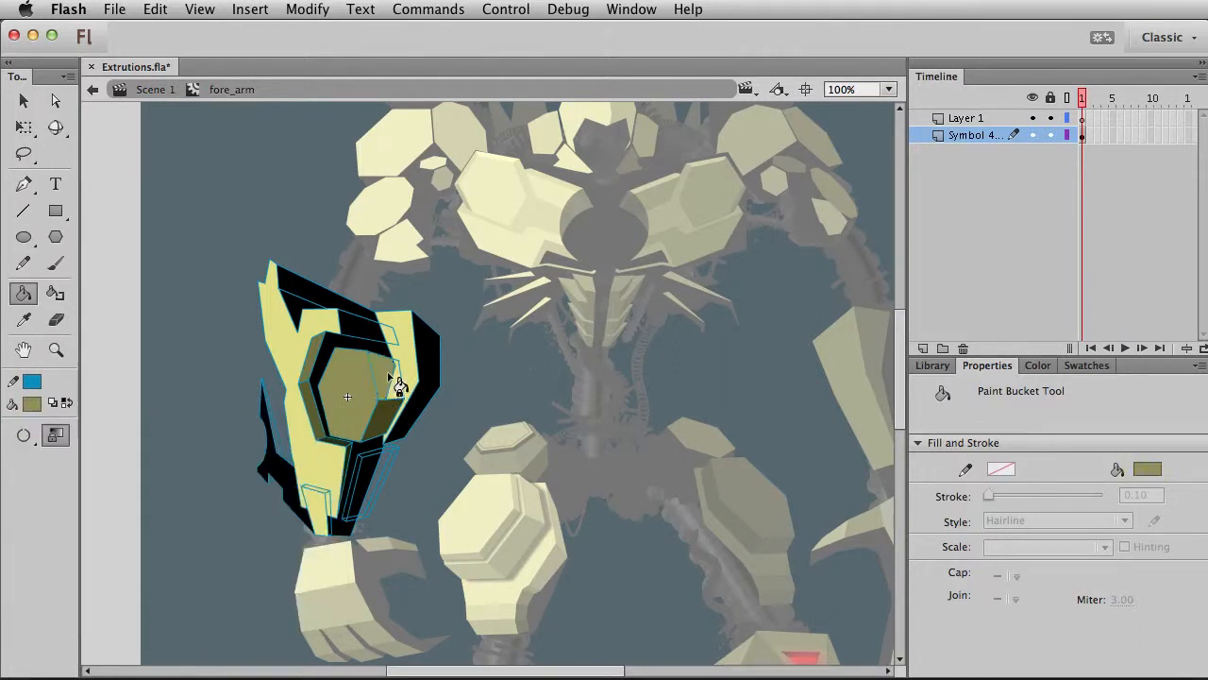
Fill the raised hexagon's upper-right side face with the next darker olive swatch and delete the stray line segments crossing it
left_click(32, 404)
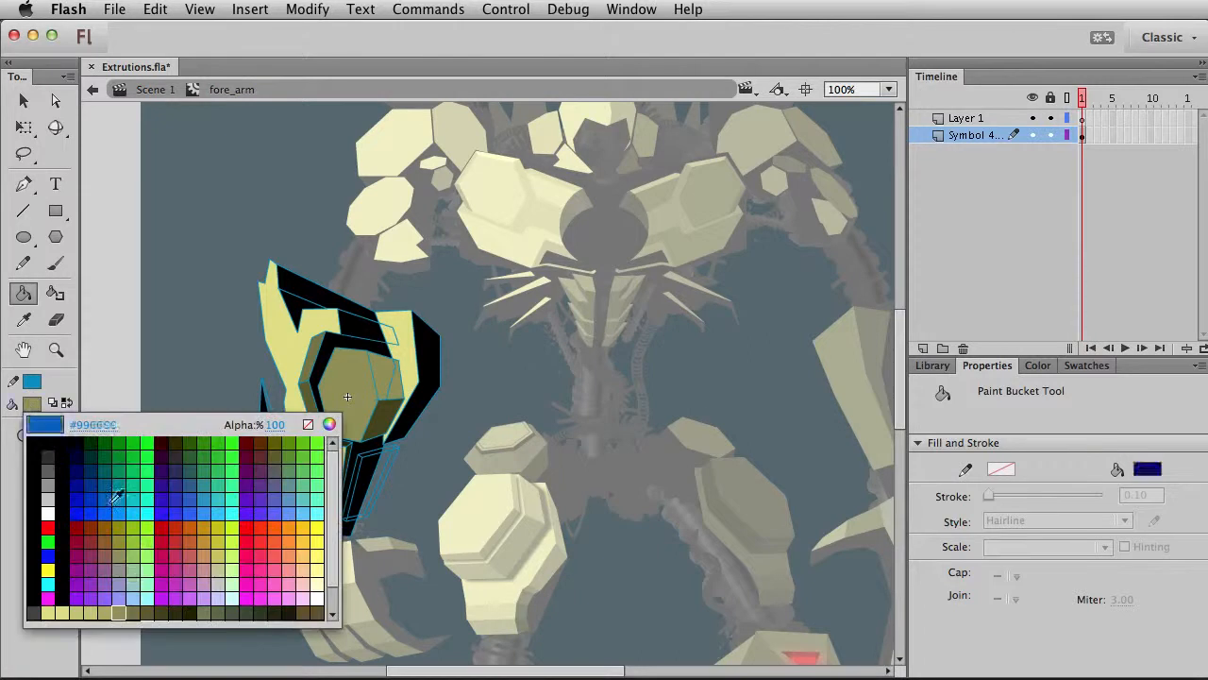
left_click(142, 612)
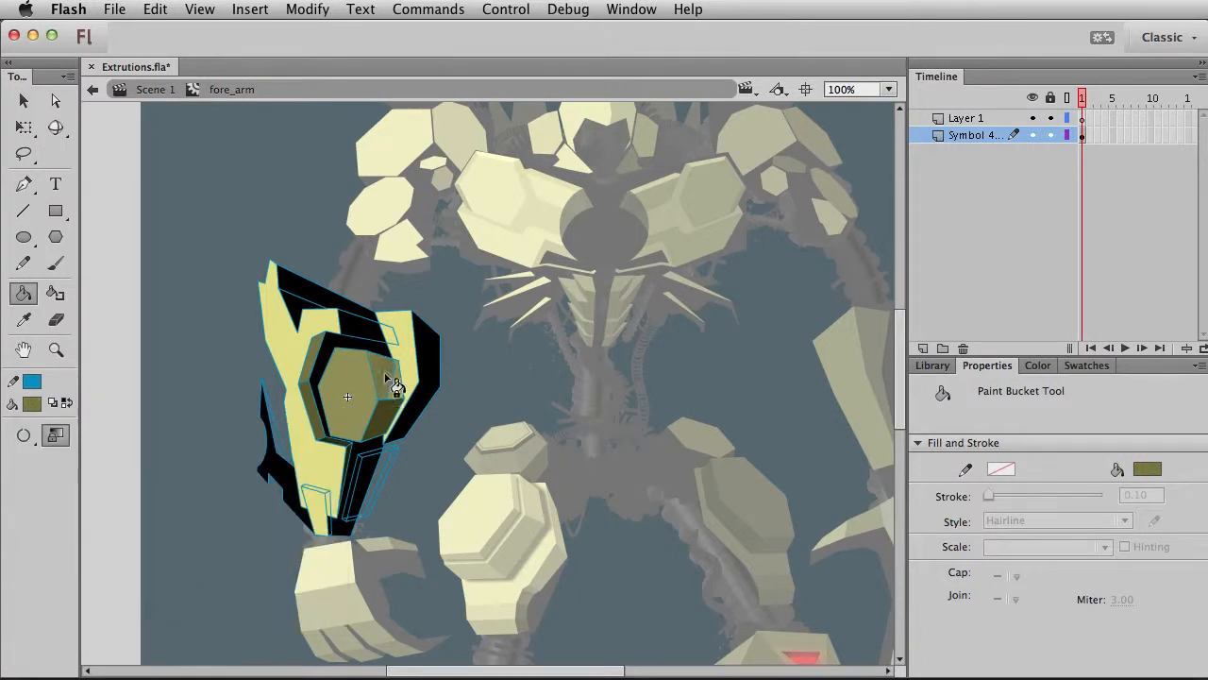
left_click(394, 385)
key("v")
left_click(396, 378)
key("Delete")
left_click(401, 397)
key("Delete")
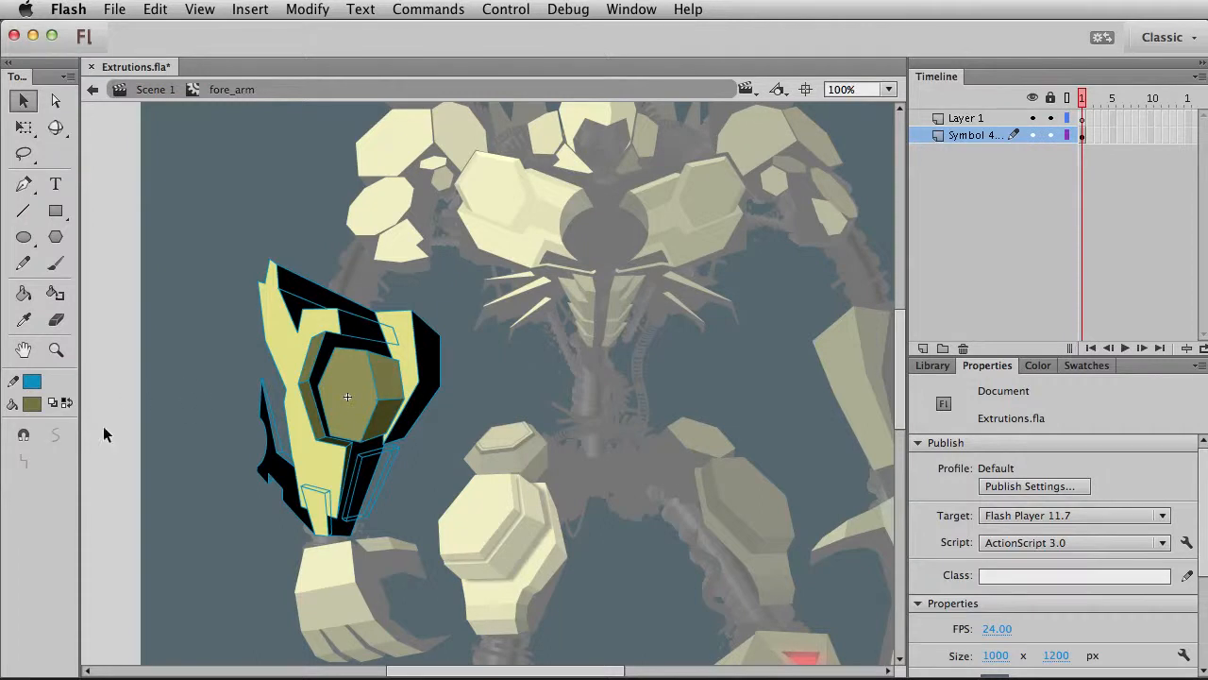
Draw a line dividing the armour's black outer right side at its corner and fill the upper section with the same olive
left_click(24, 293)
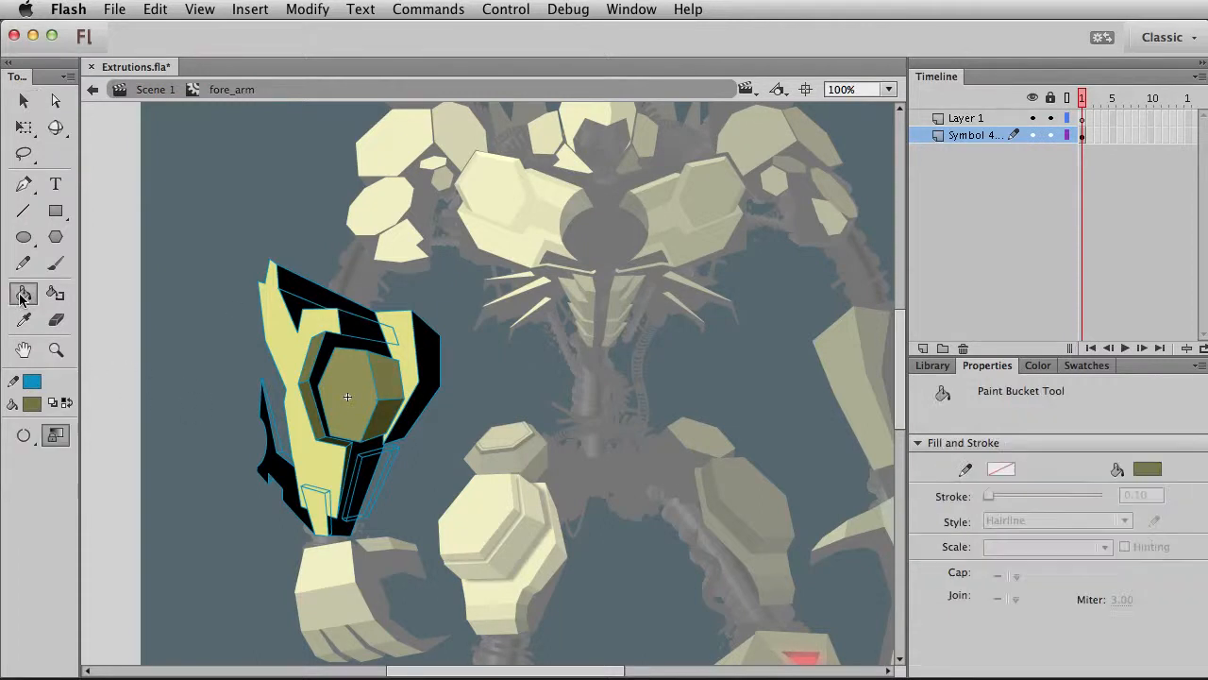
left_click(26, 211)
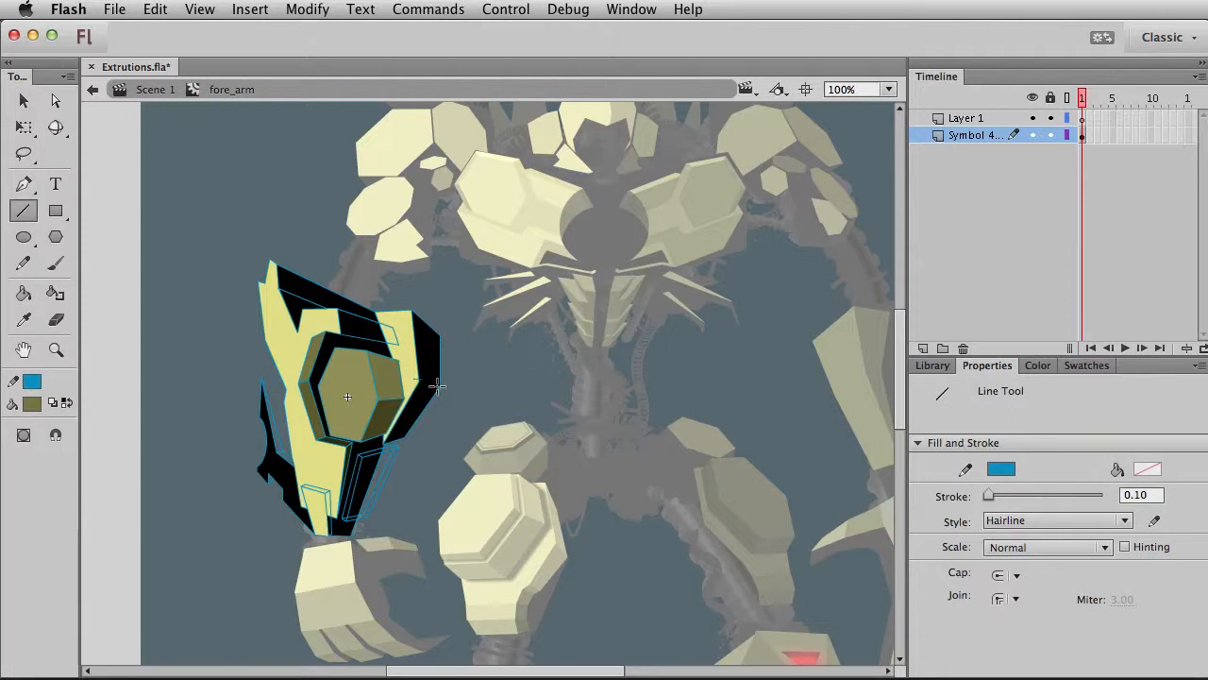
key("v")
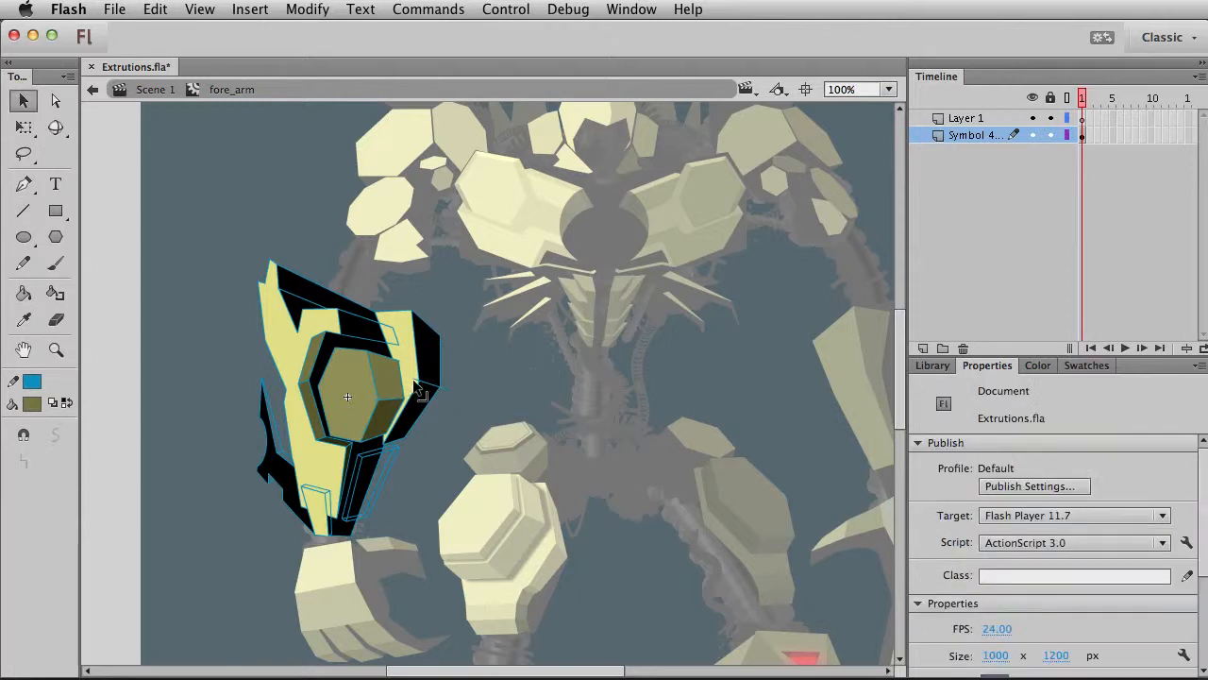
key("k")
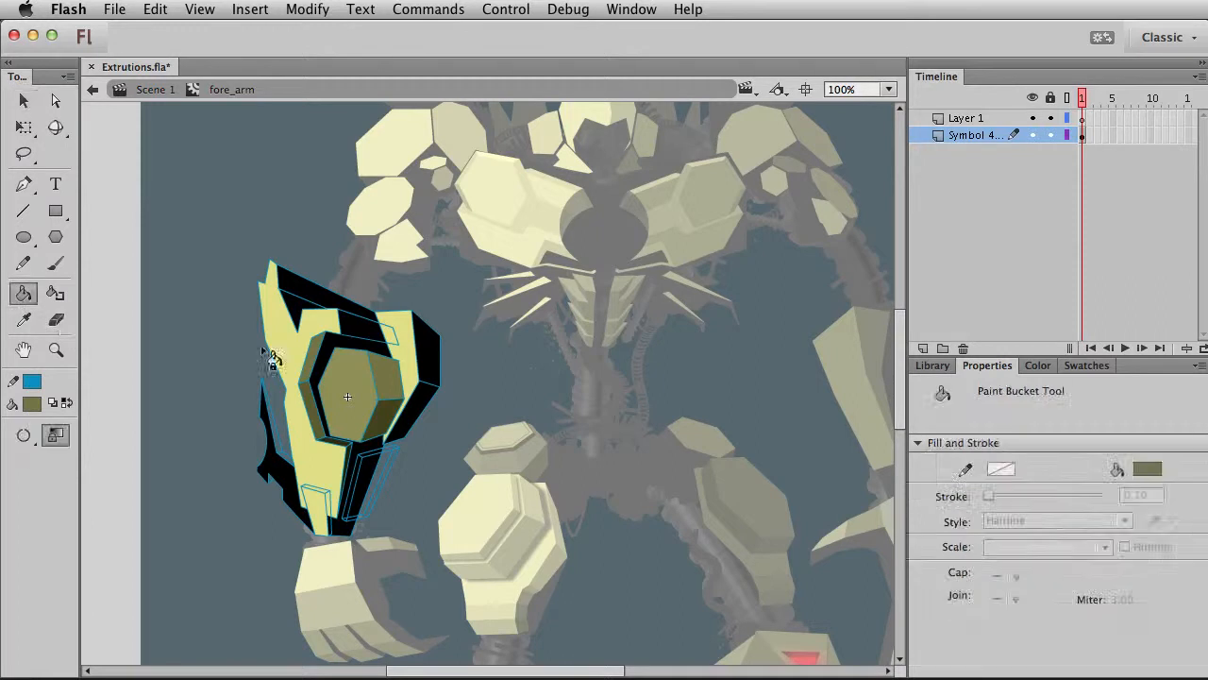
left_click(436, 355)
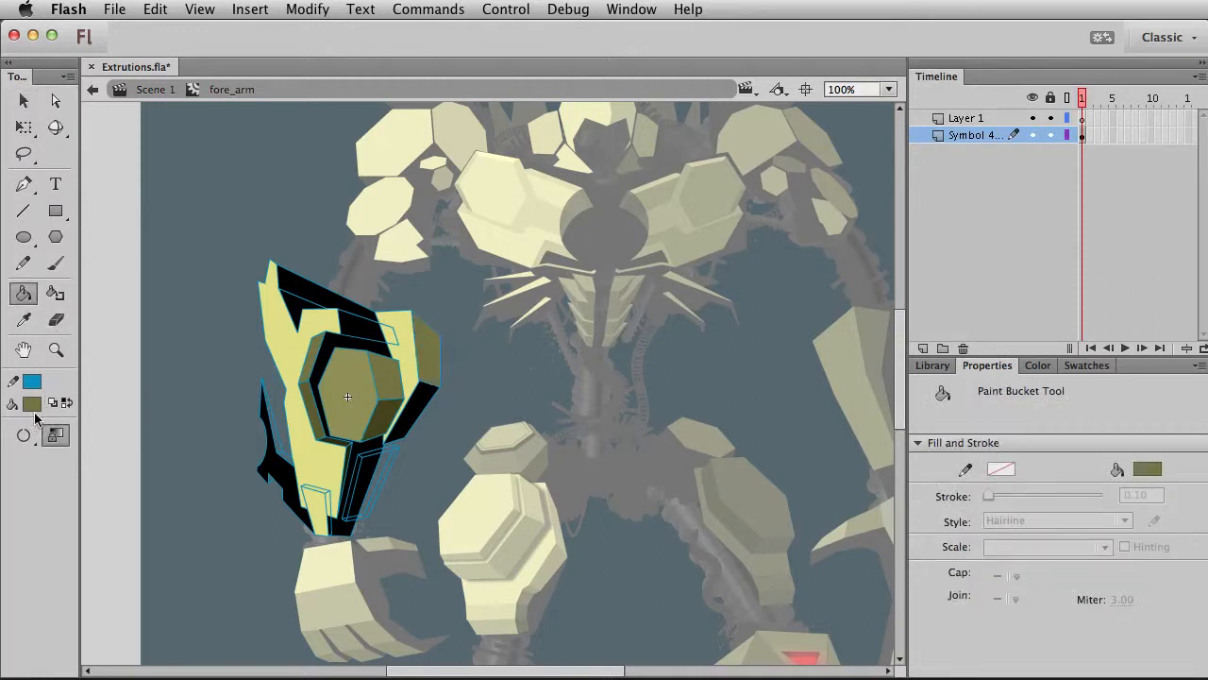
Fill the armour's lower-right side face, down to the wrist, with a very dark olive swatch
left_click(32, 406)
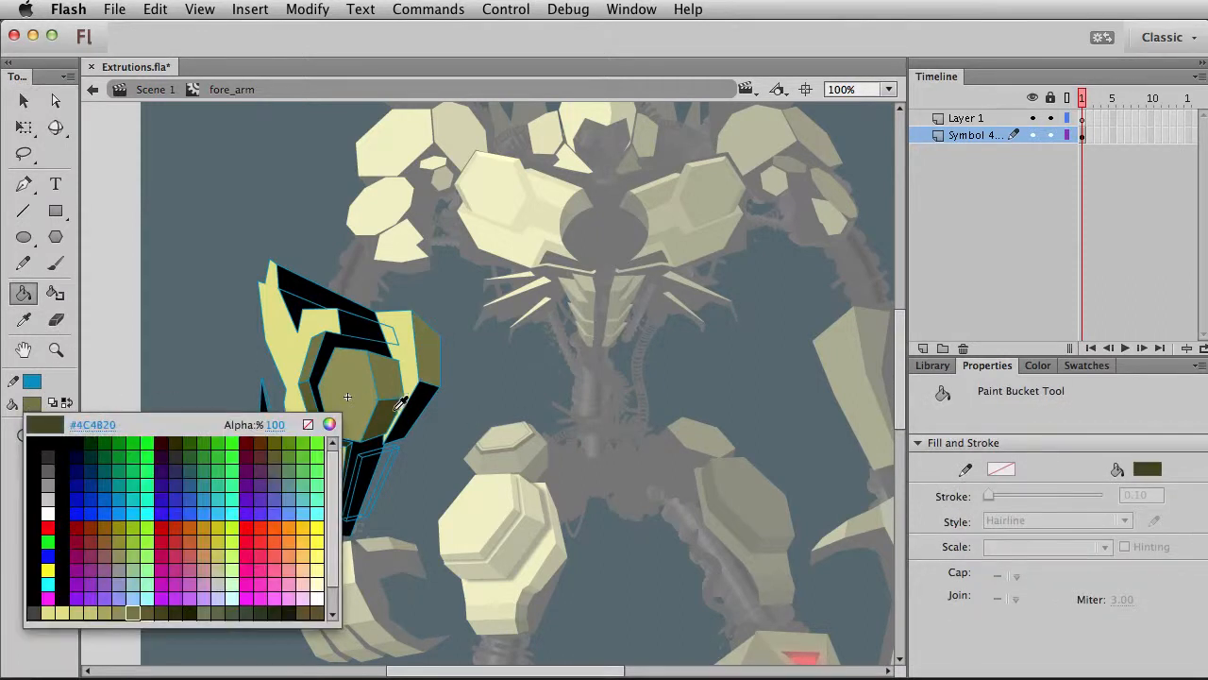
left_click(395, 414)
left_click(37, 406)
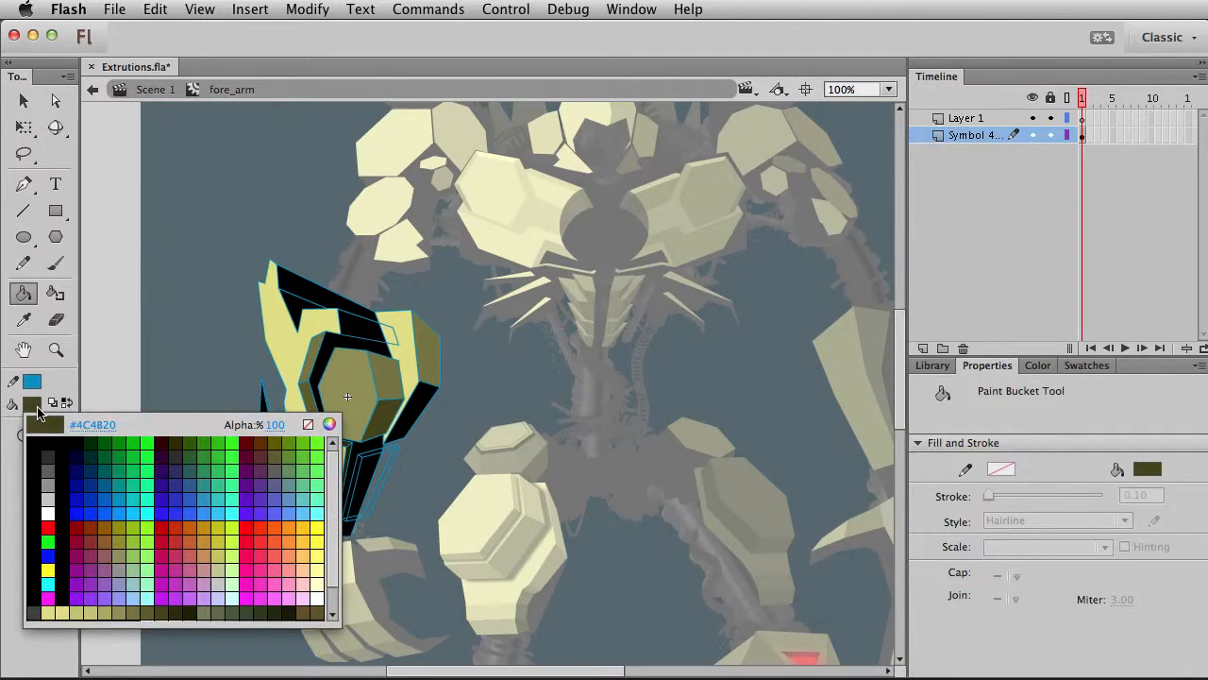
left_click(202, 608)
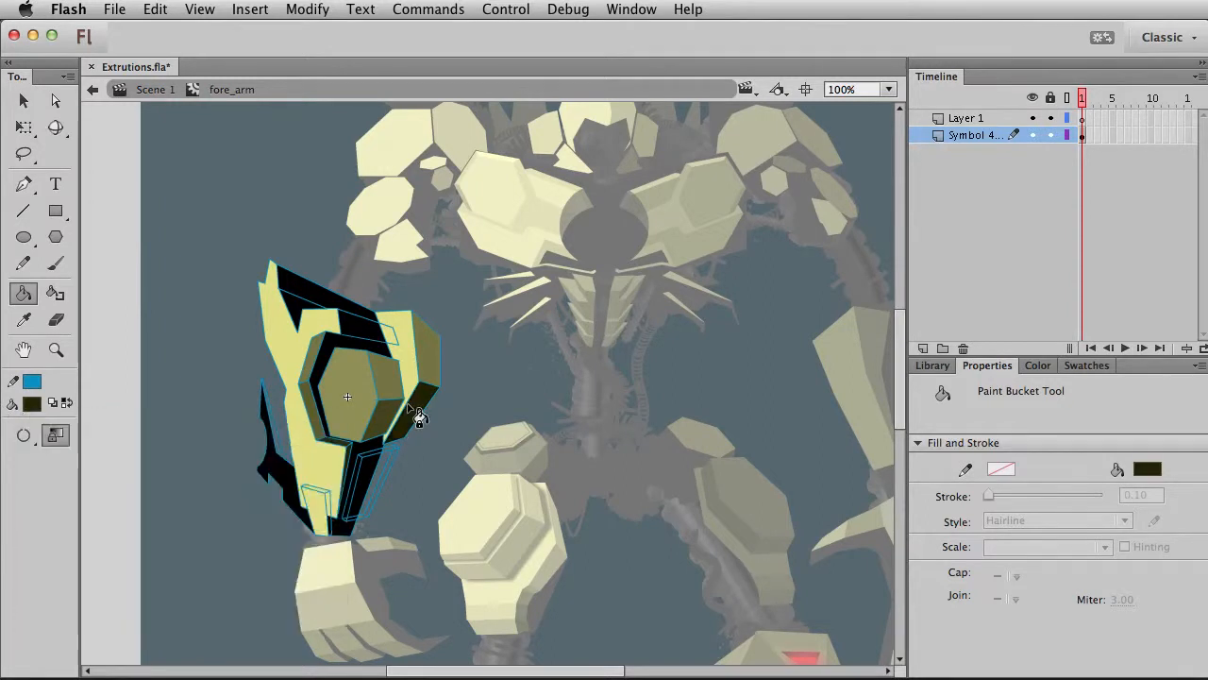
left_click(358, 533)
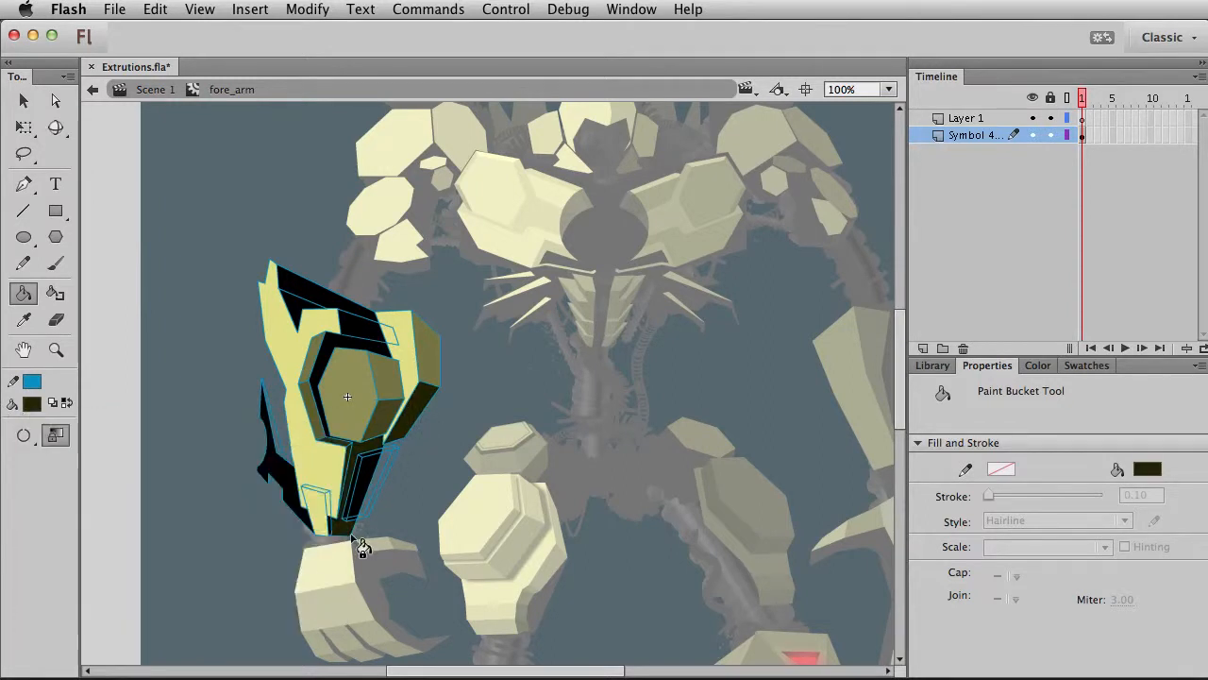
key("v")
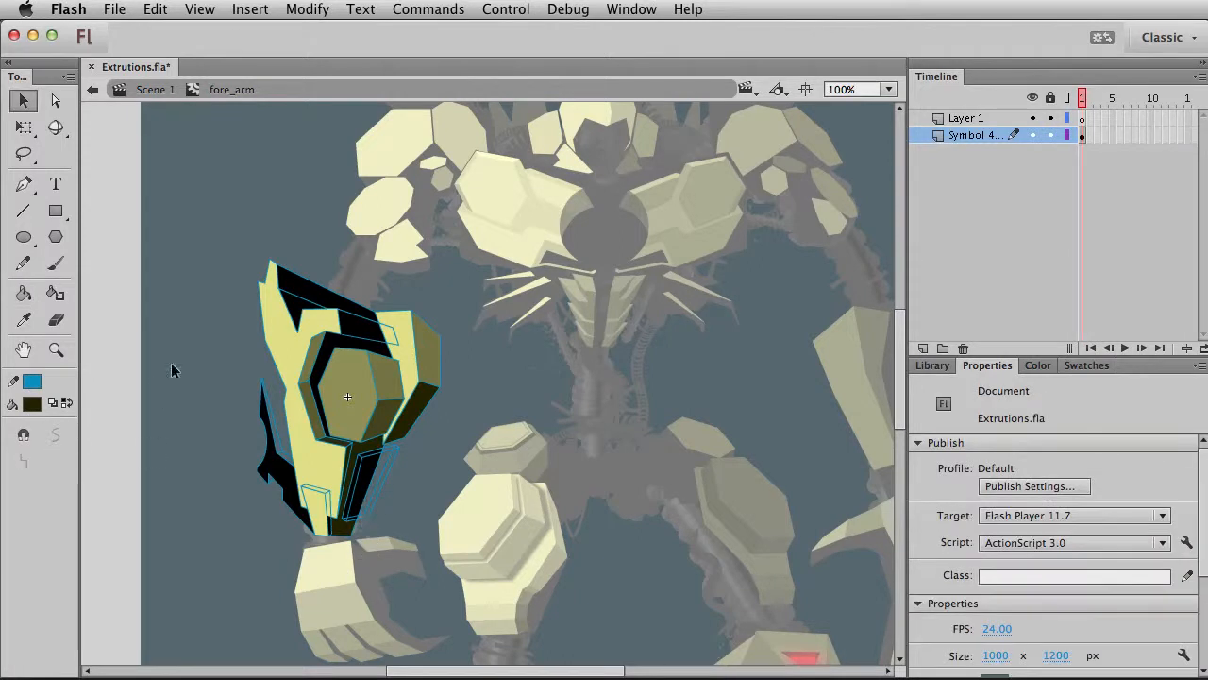
Sample the olive of the hexagon's upper-right side face and fill the slanted side face above the hexagonal opening with it
left_click(23, 293)
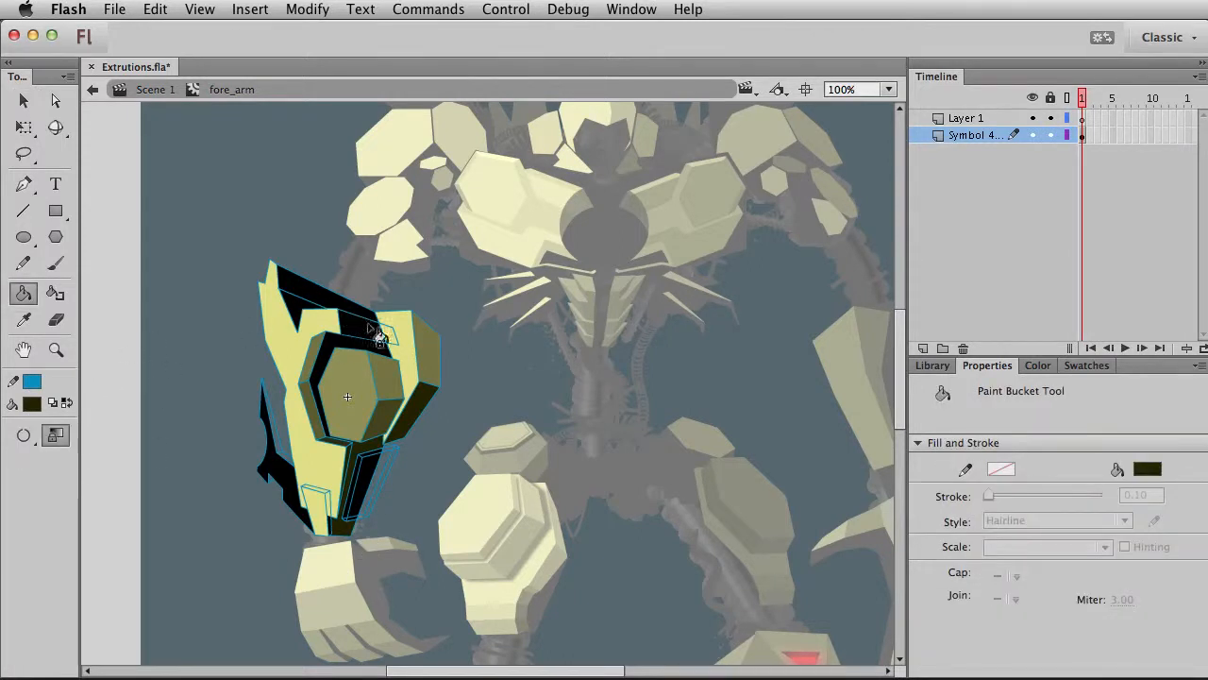
left_click(24, 319)
left_click(387, 369)
left_click(393, 337)
key("v")
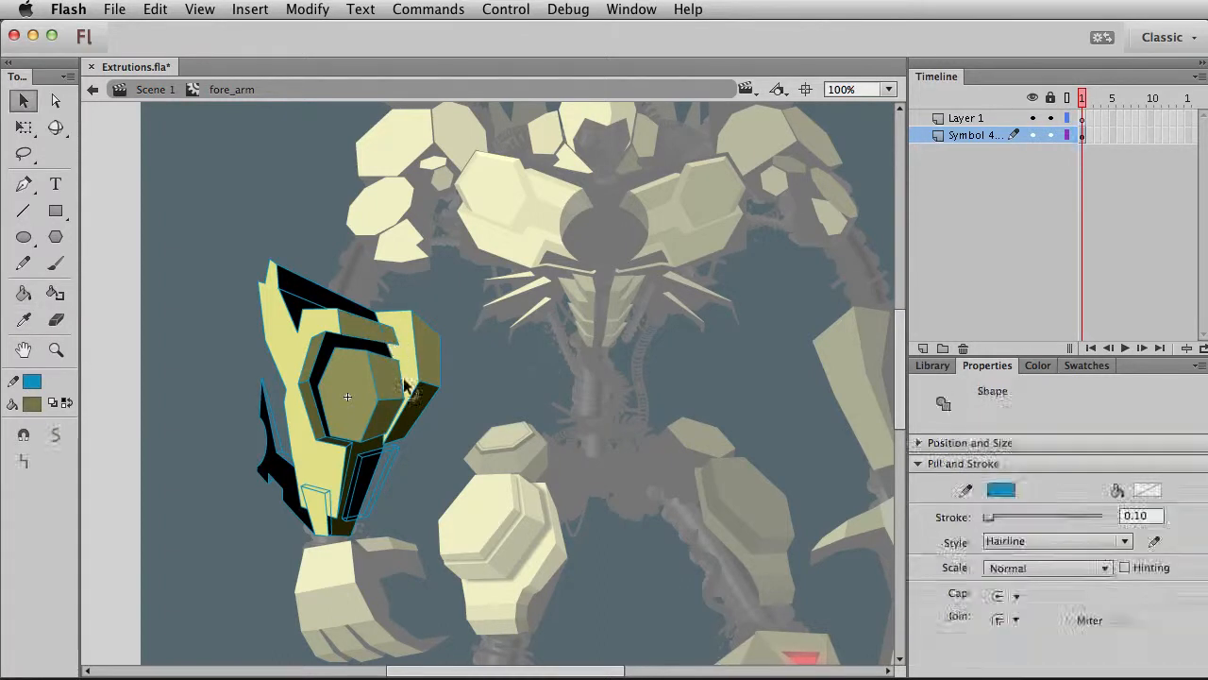
left_click(464, 374)
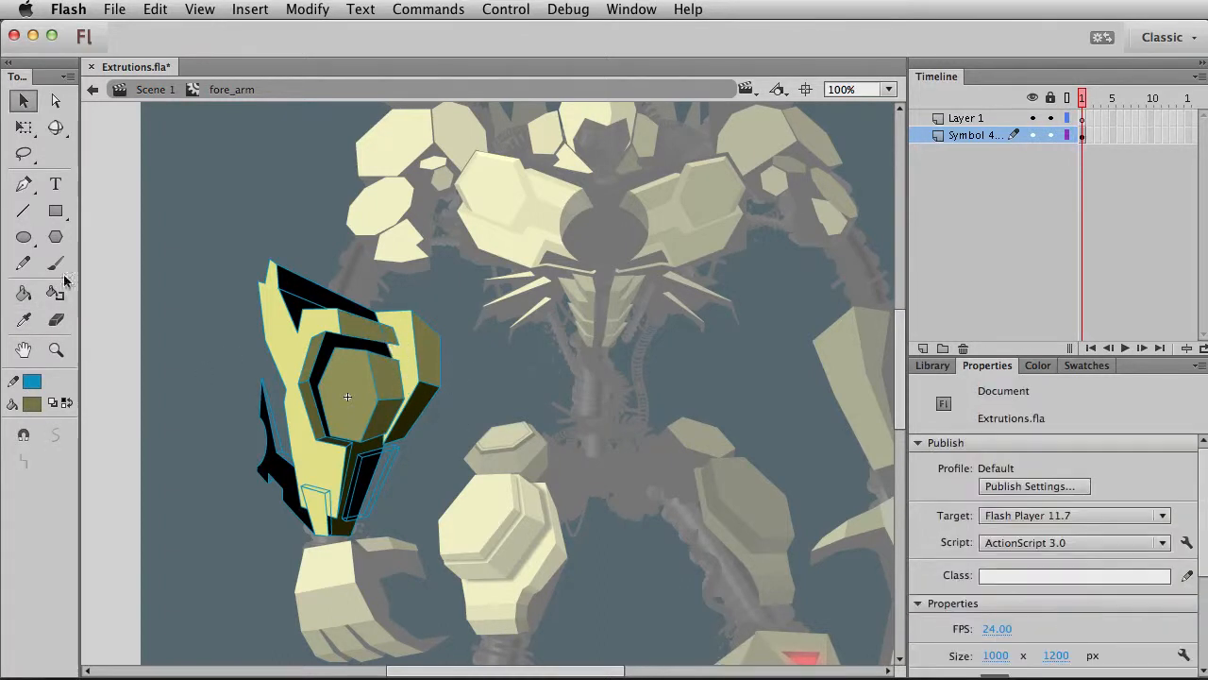
Fill the upper spike's long side face with dark olive and the black triangular recess beneath it with very dark olive
left_click(24, 292)
left_click(336, 317)
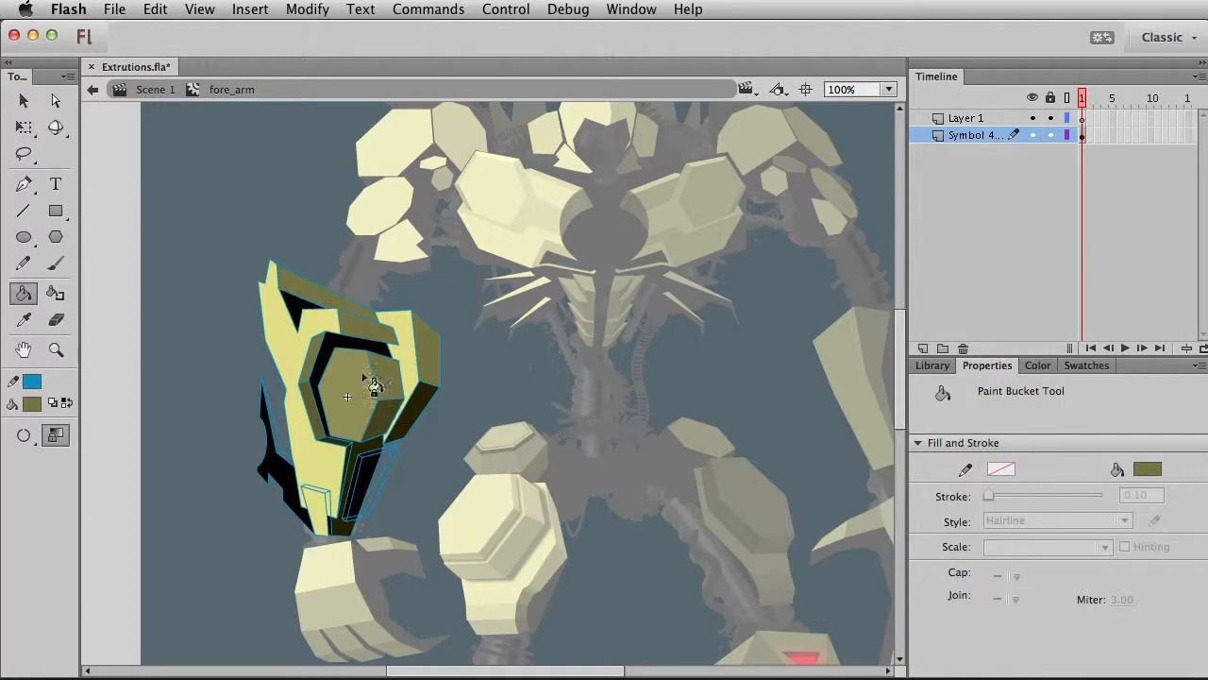
left_click(33, 403)
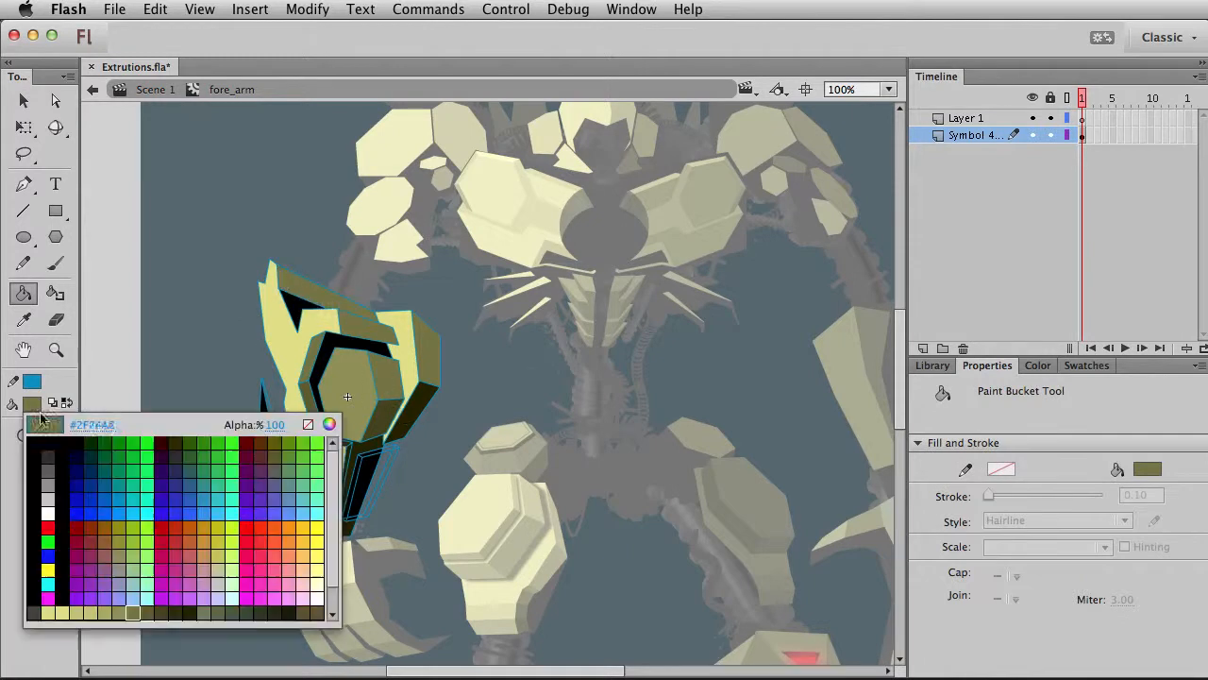
left_click(408, 404)
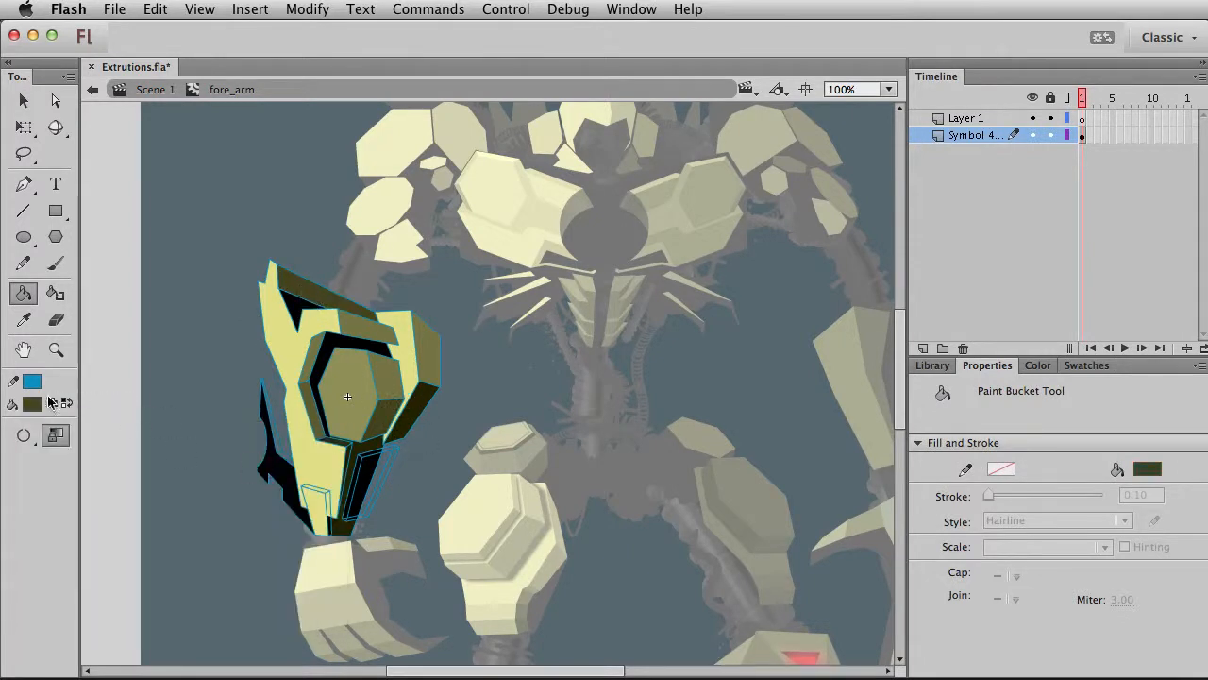
left_click(32, 403)
left_click(434, 398)
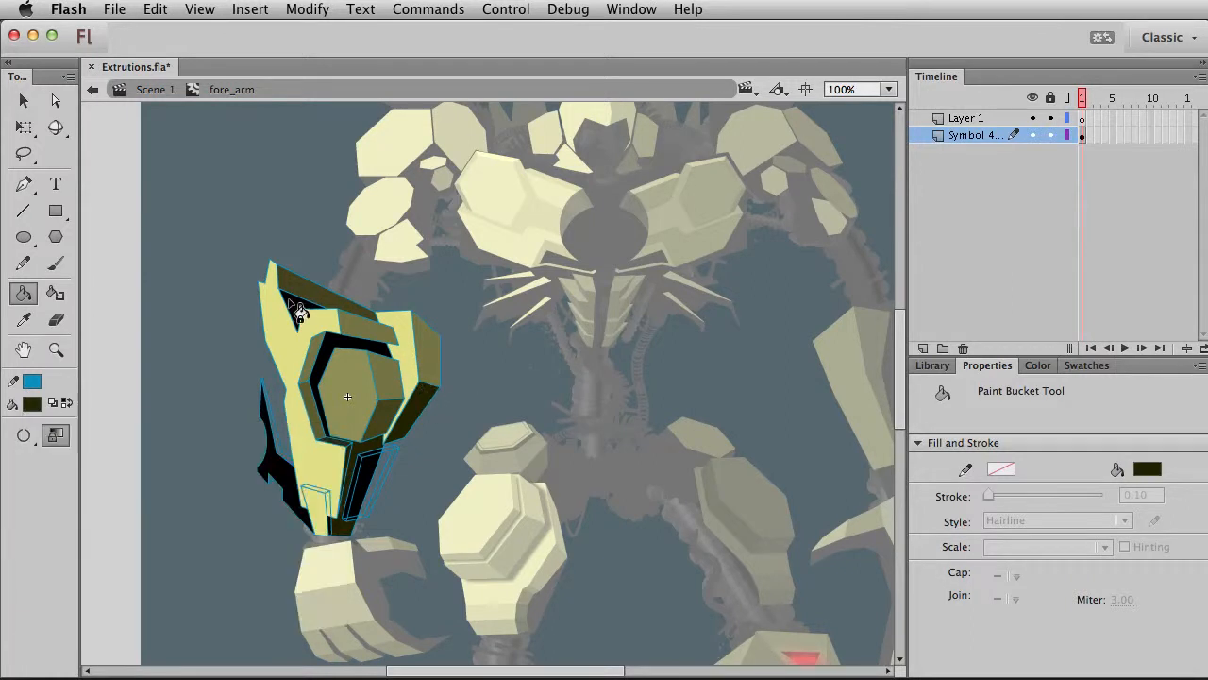
key("v")
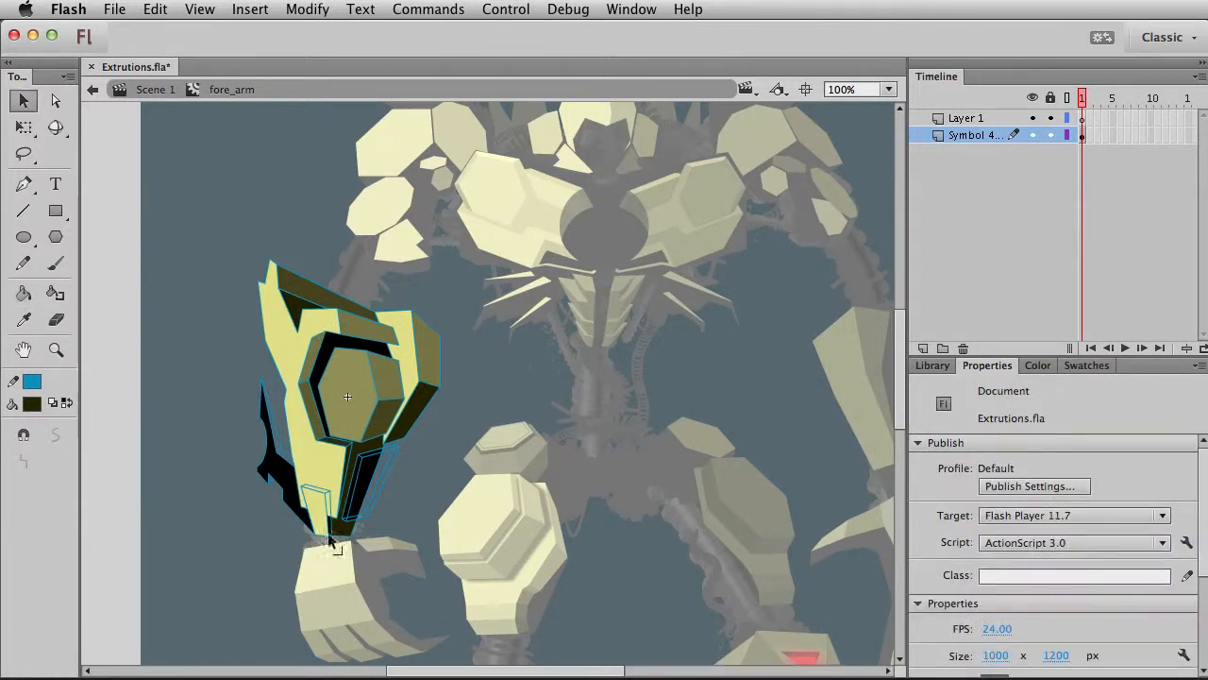
Fill the small lower plate's right side face with the sampled very dark olive and its narrow top face with medium-dark olive
left_click(55, 349)
left_click_drag(256, 391, 466, 581)
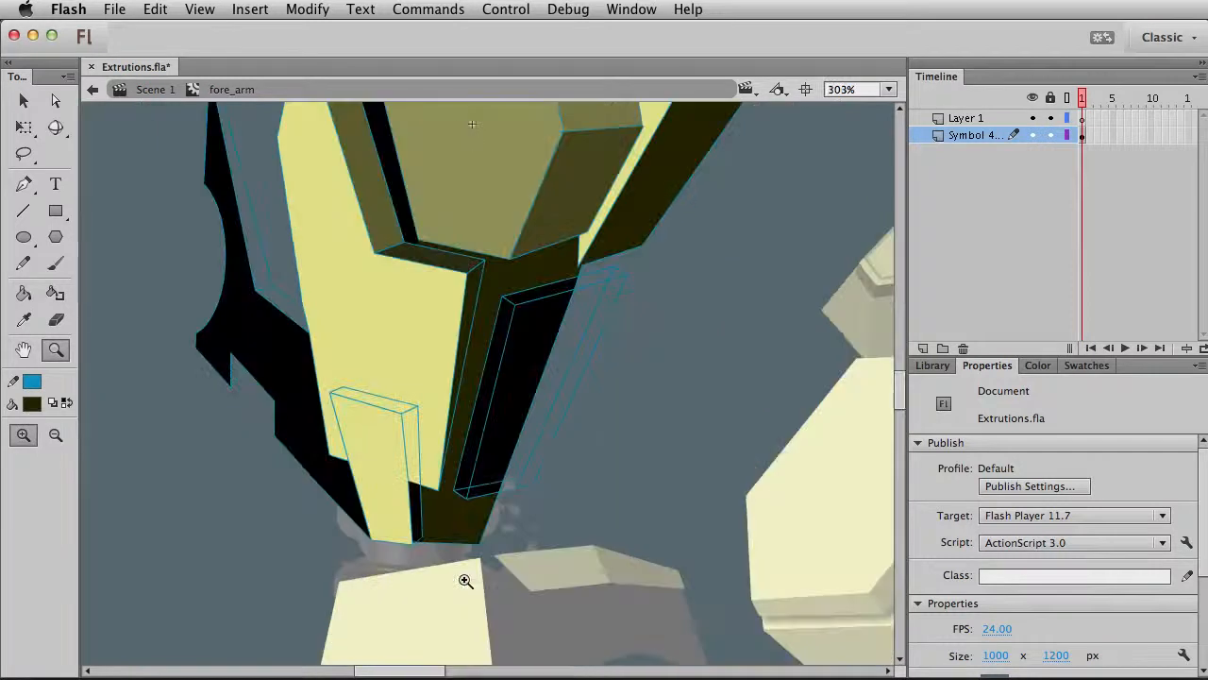
left_click_drag(495, 467, 427, 508)
key("v")
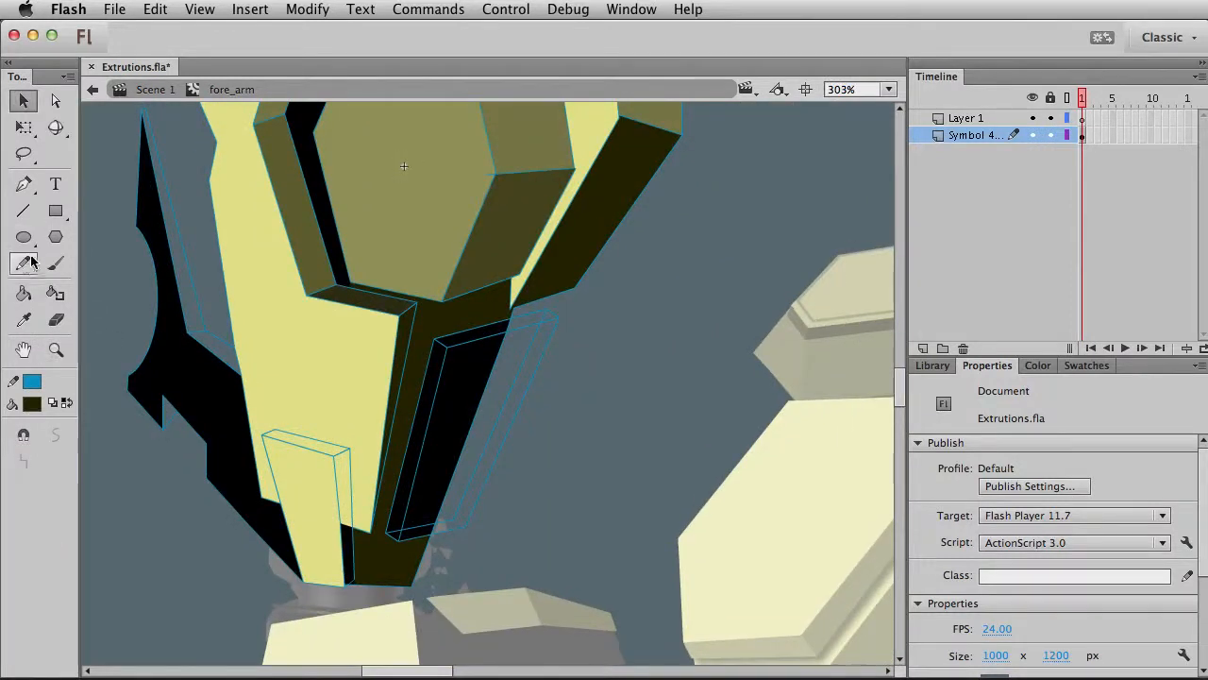
left_click(23, 319)
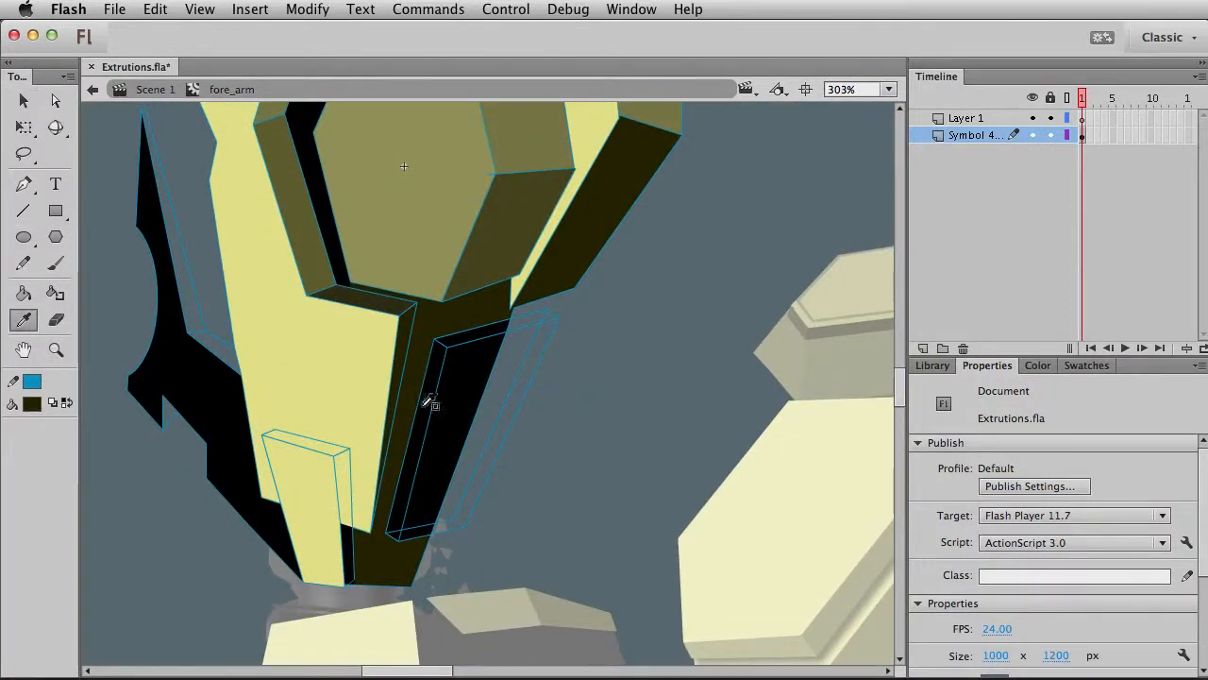
left_click(351, 299)
left_click(343, 467)
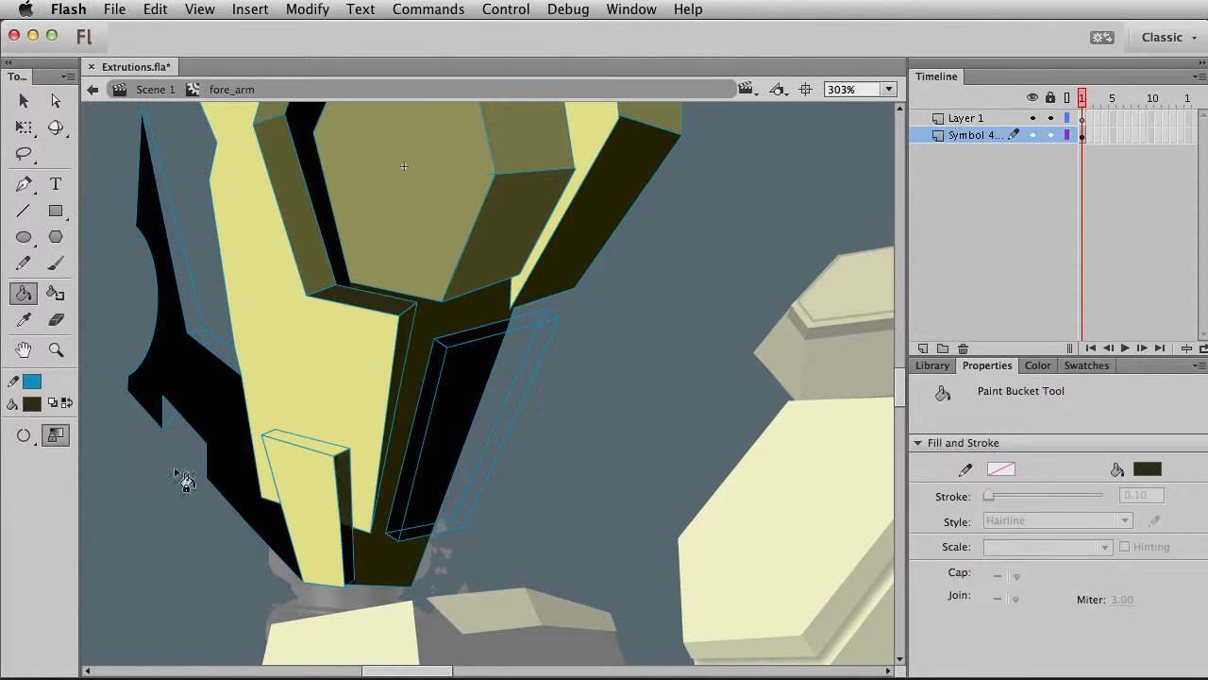
left_click(34, 404)
left_click(292, 429)
left_click(304, 444)
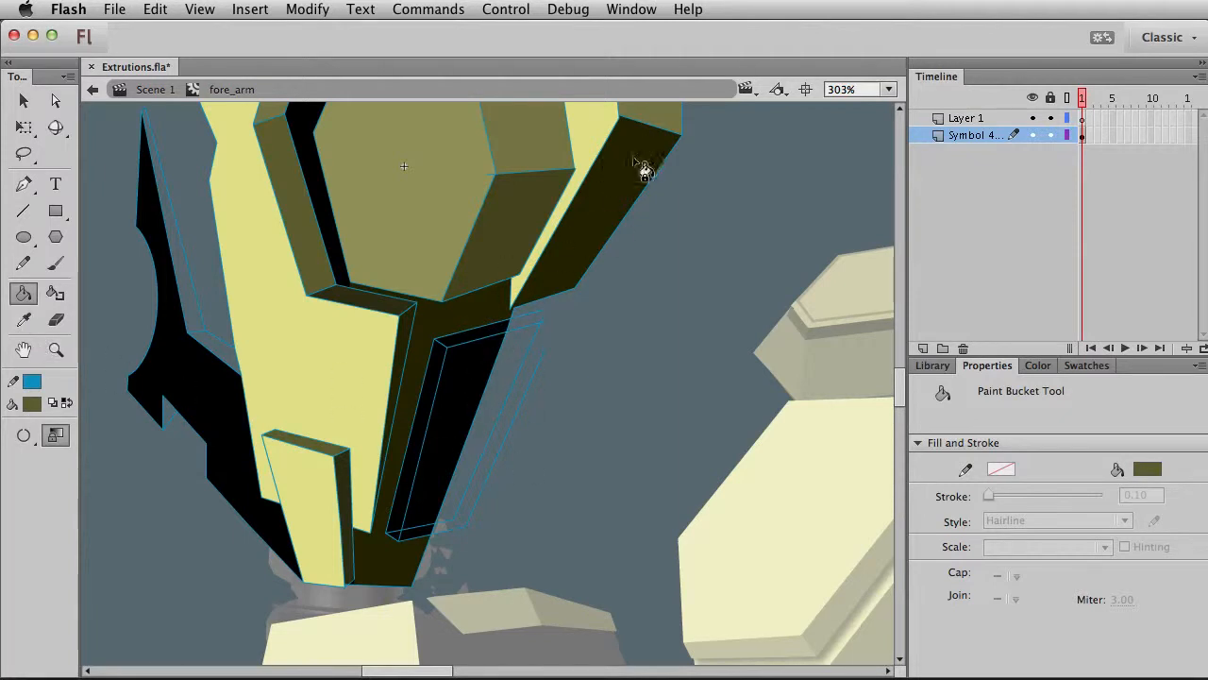
Fill the front of the slanted lower-right panel, including its outer strip, with very dark olive sampled from the armour's right side
left_click(36, 324)
left_click(647, 156)
left_click(461, 495)
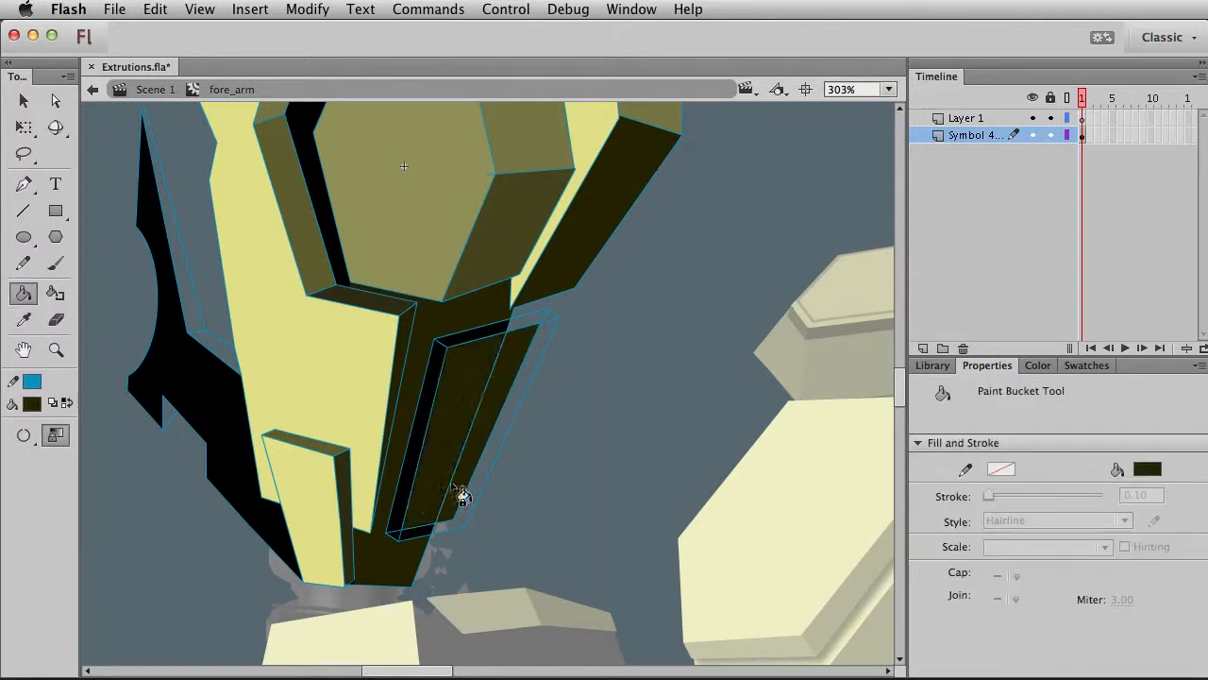
left_click(518, 425)
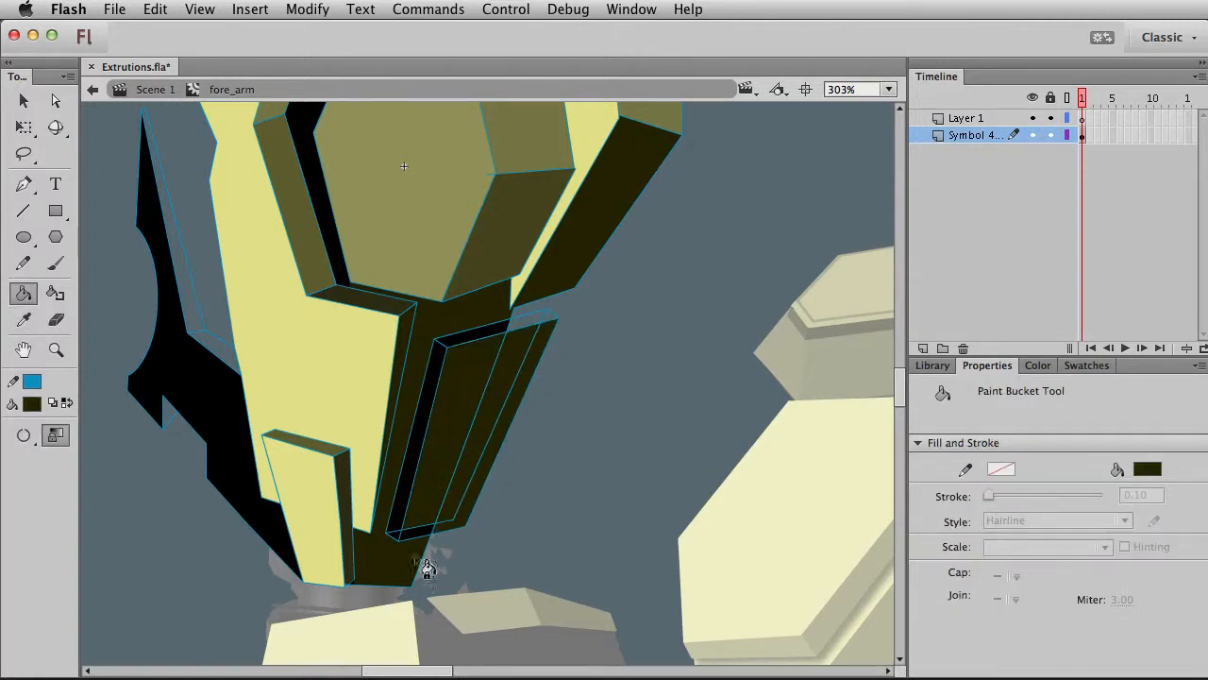
Delete the leftover construction line segments crossing the front and lower edge of the slanted panel
key("v")
left_click(501, 414)
key("Delete")
left_click(430, 525)
key("Delete")
left_click(434, 534)
key("Delete")
left_click(445, 522)
key("Delete")
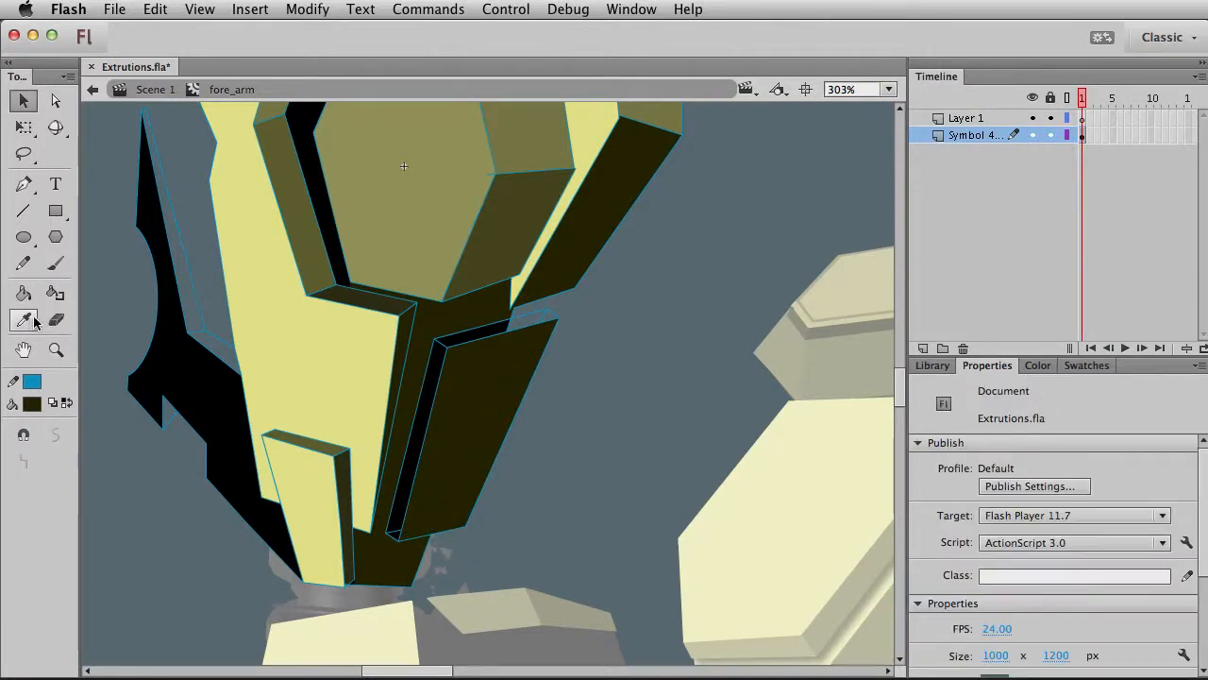
Sample the armour's light yellow and fill the slanted panel's narrow left side face with it
left_click(24, 320)
left_click(374, 347)
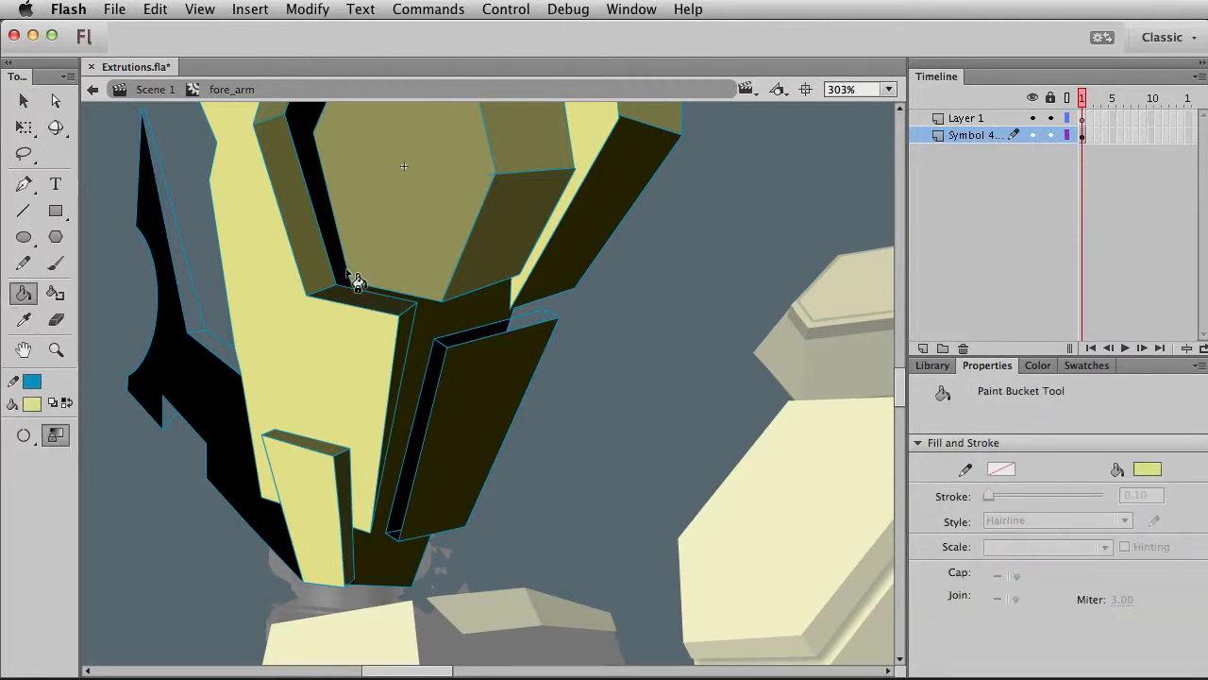
left_click(438, 364)
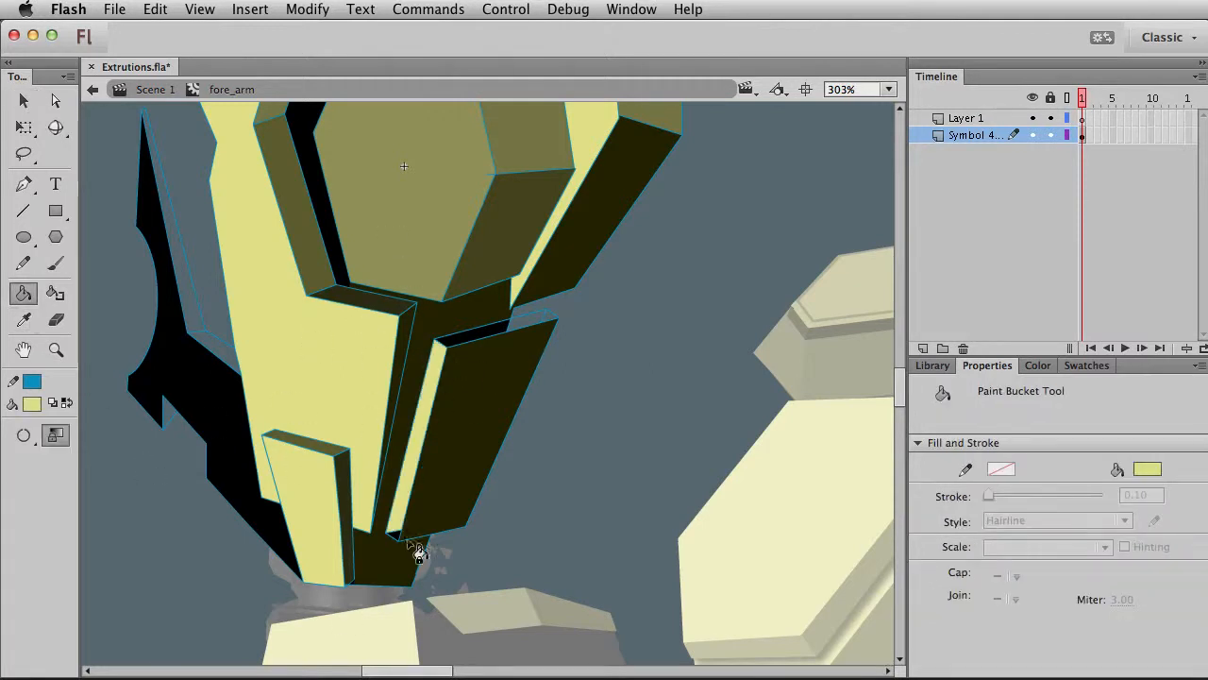
Sample the medium-dark olive from the armour's faceted rim and fill the slanted panel's narrow top face with it
left_click(25, 320)
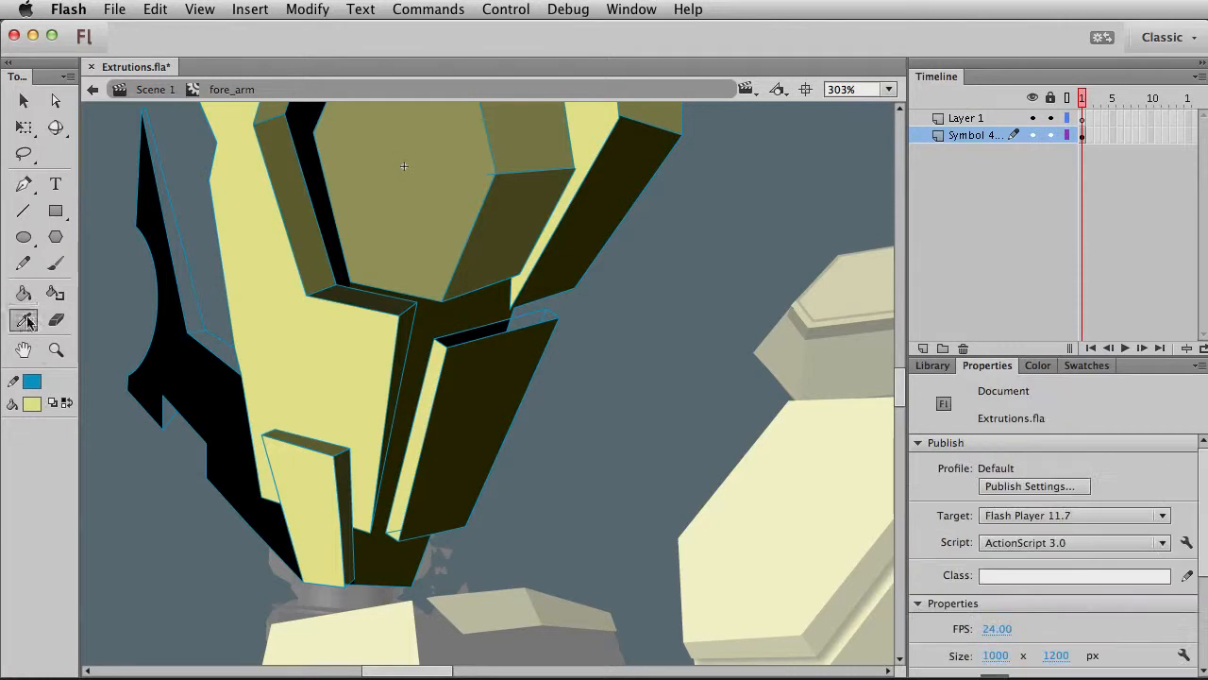
left_click(341, 269)
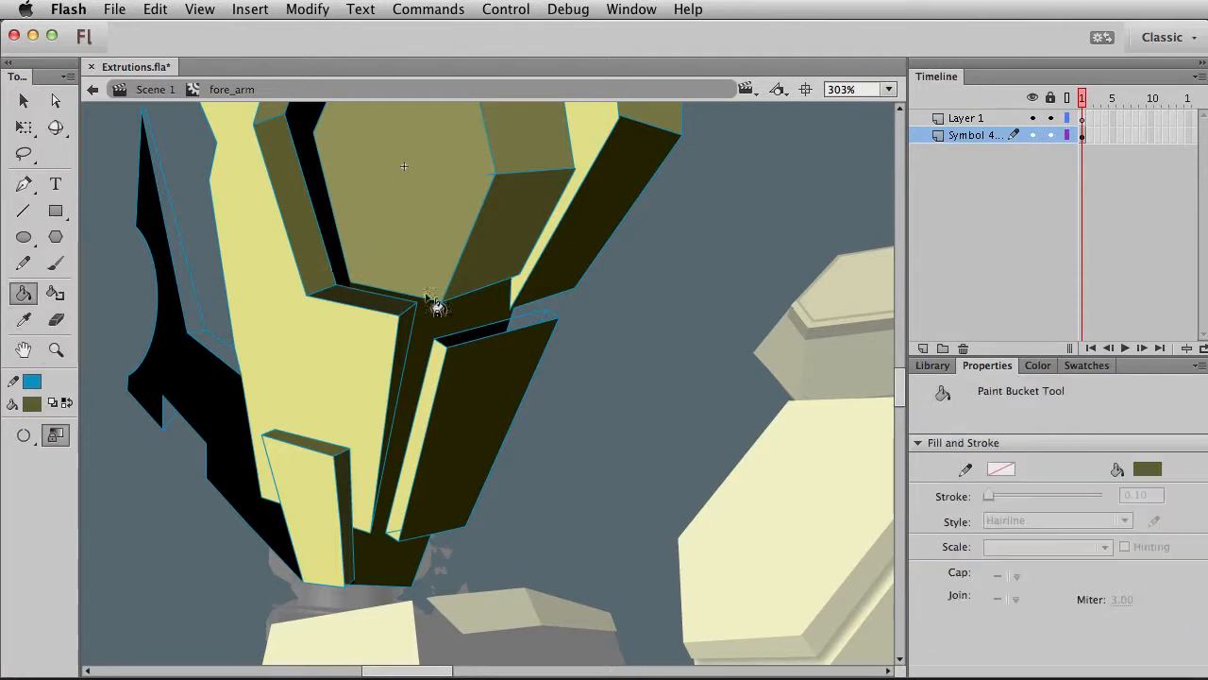
left_click(503, 334)
left_click(553, 315)
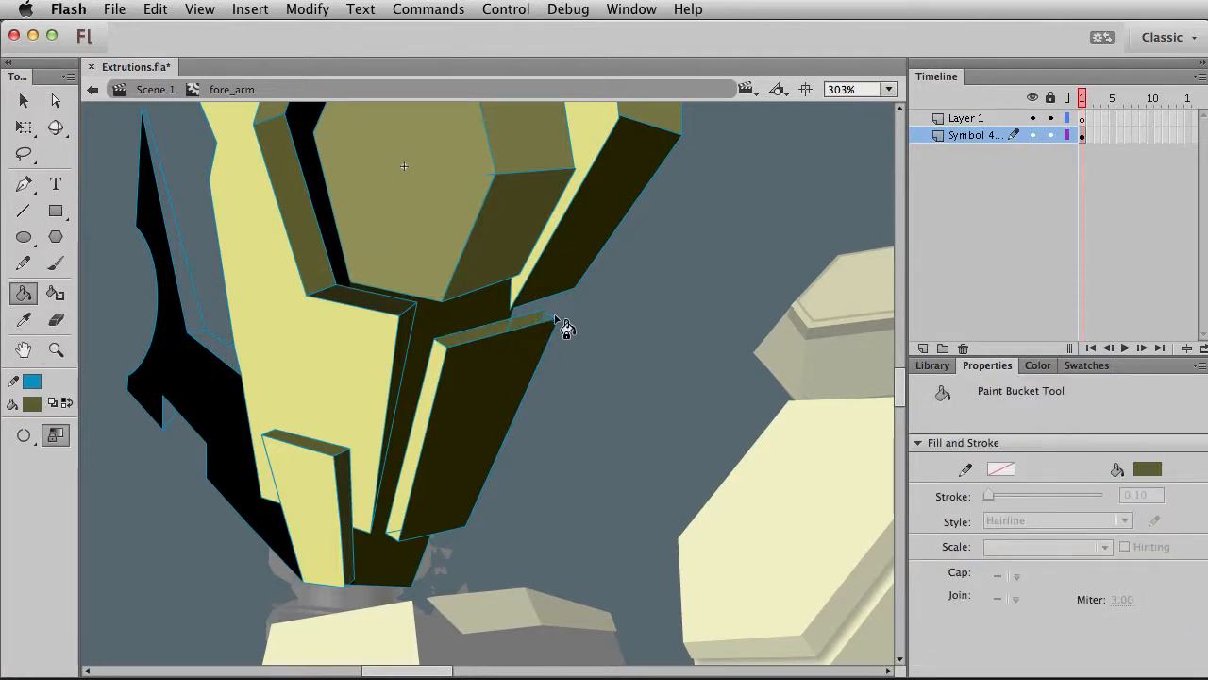
Delete the leftover construction line segments where the slanted panel's top face meets the armour above it
key("v")
left_click(509, 324)
key("Delete")
left_click(510, 328)
key("Delete")
Try the forearm armour without any of its blue outlines, and undo their deletion
key("super+1")
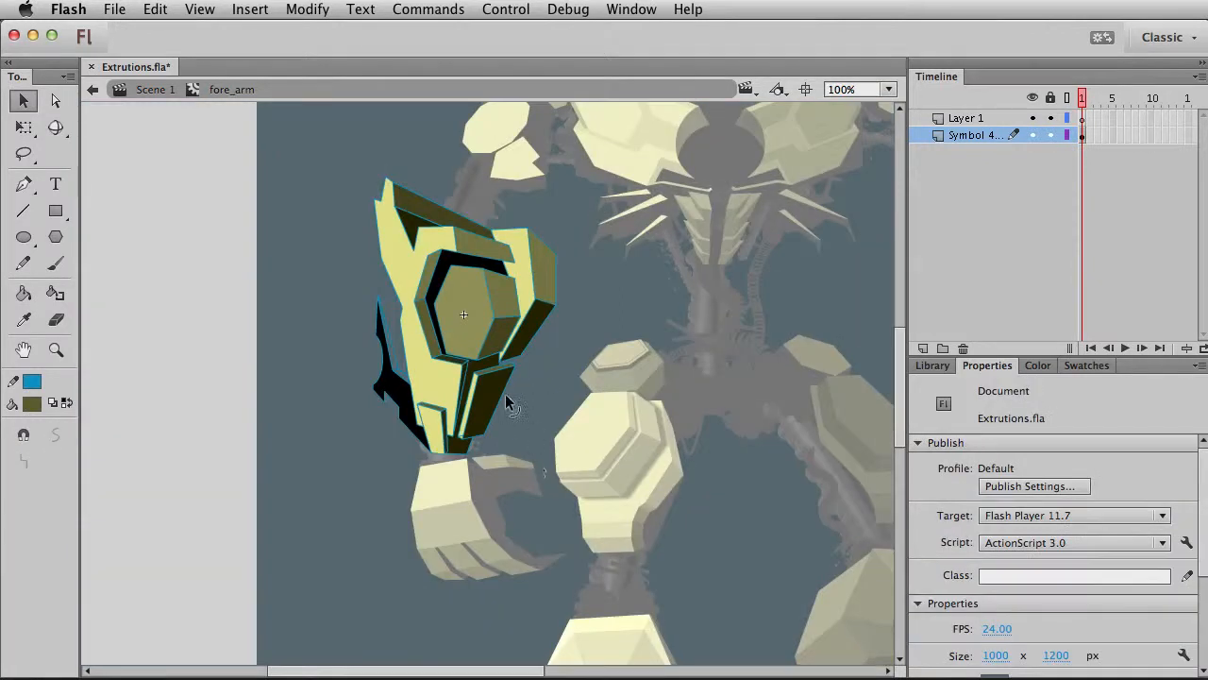
double_click(507, 402)
key("Delete")
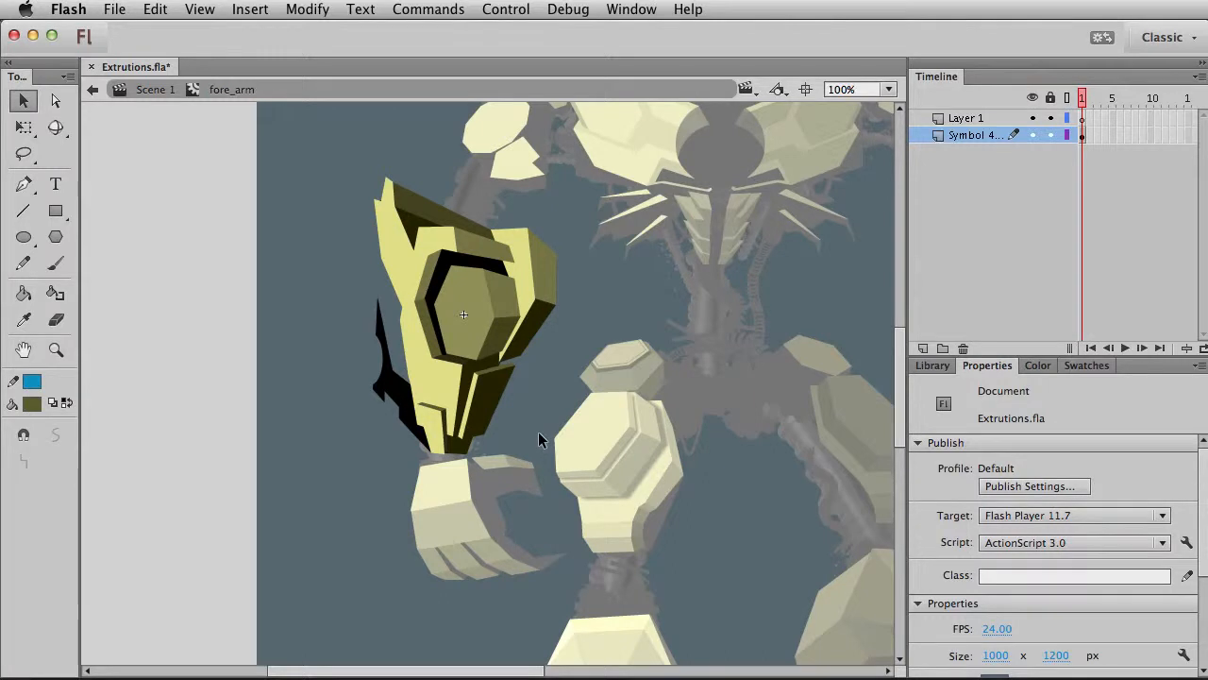
key("super+z")
key("Escape")
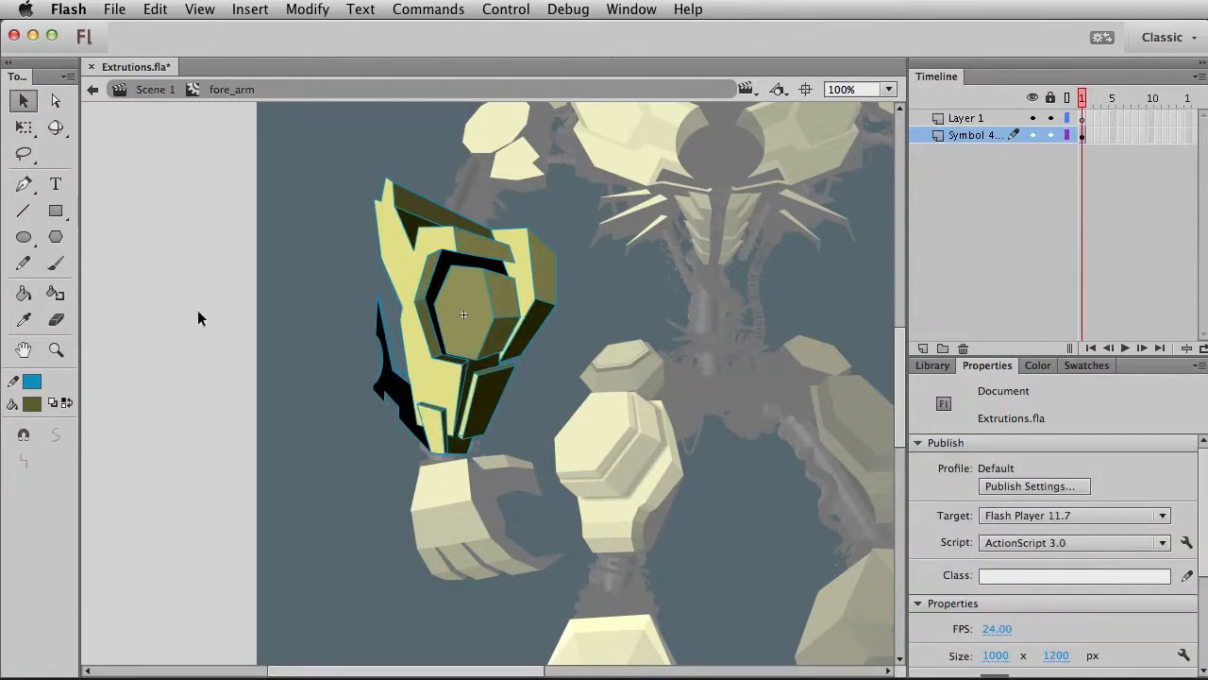
Try filling the black spiked side piece on the forearm's outer edge with a dark olive-green swatch
left_click(56, 349)
left_click_drag(327, 278, 533, 490)
key("v")
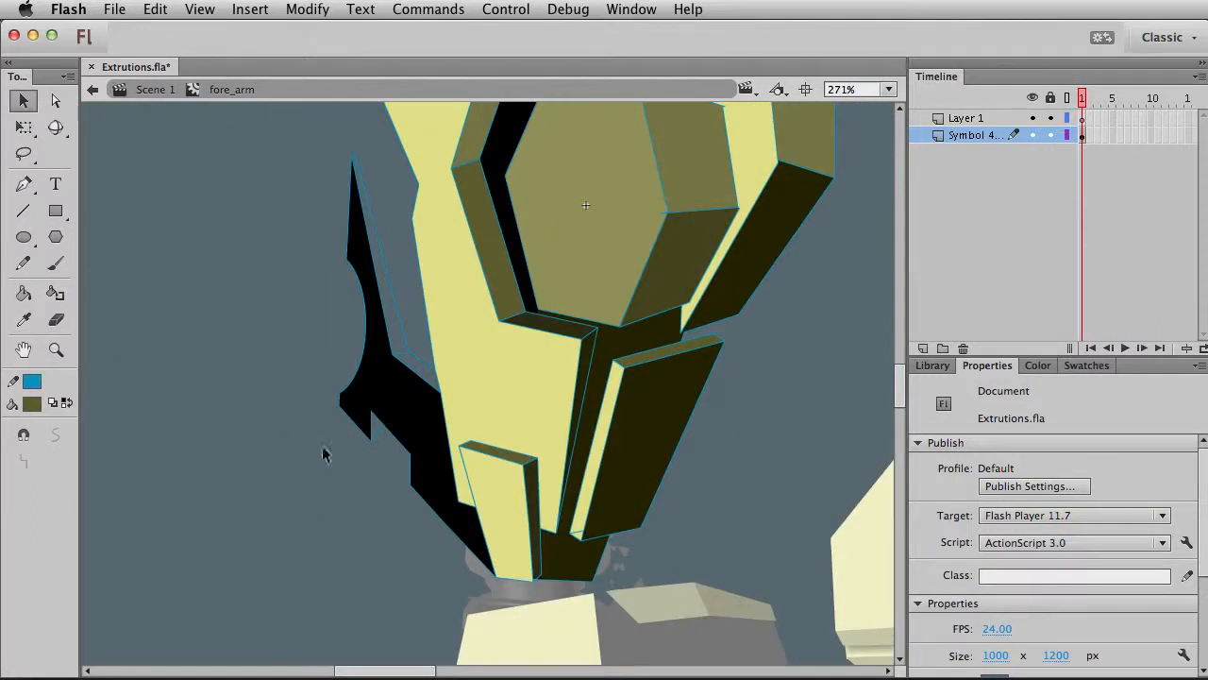
left_click(23, 293)
left_click(32, 403)
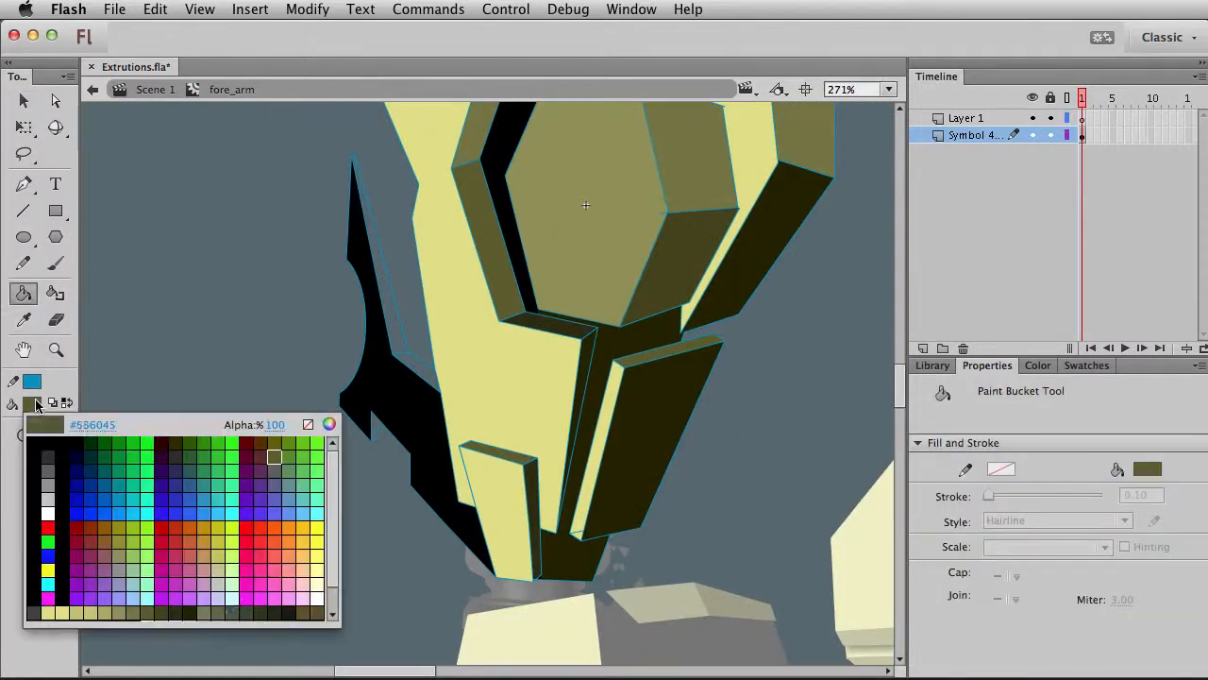
left_click(232, 611)
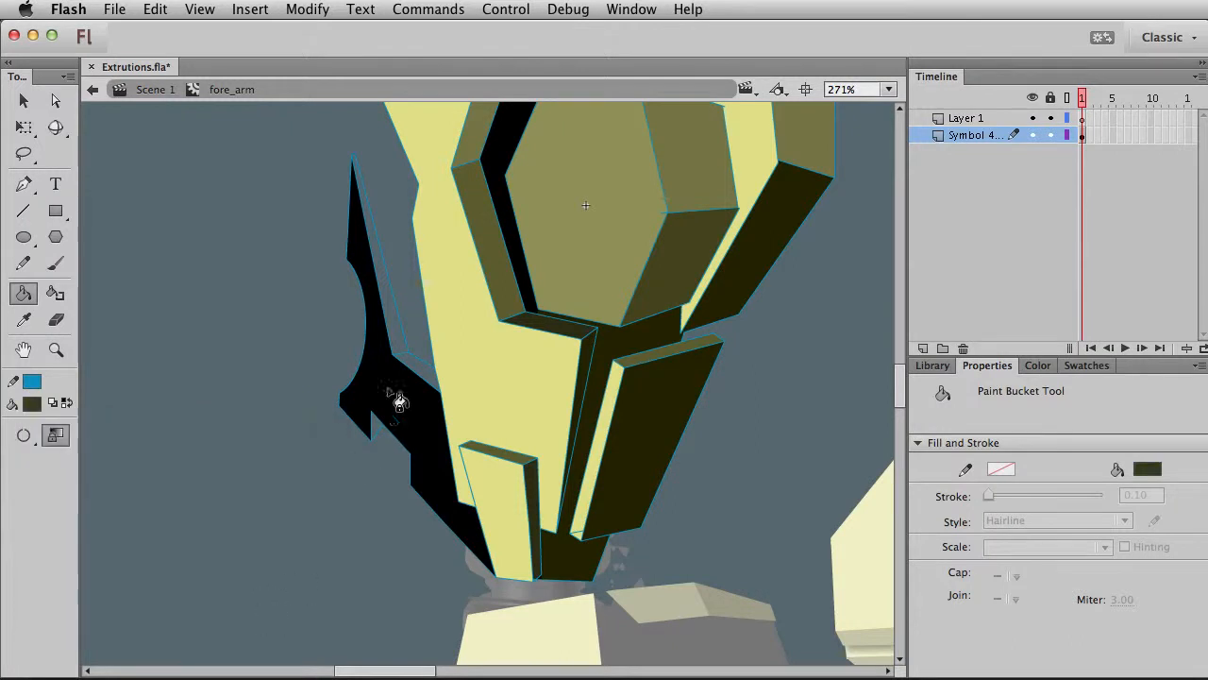
left_click(397, 412)
Fill the front of the spiked side piece with a lighter grey-green swatch
left_click(32, 403)
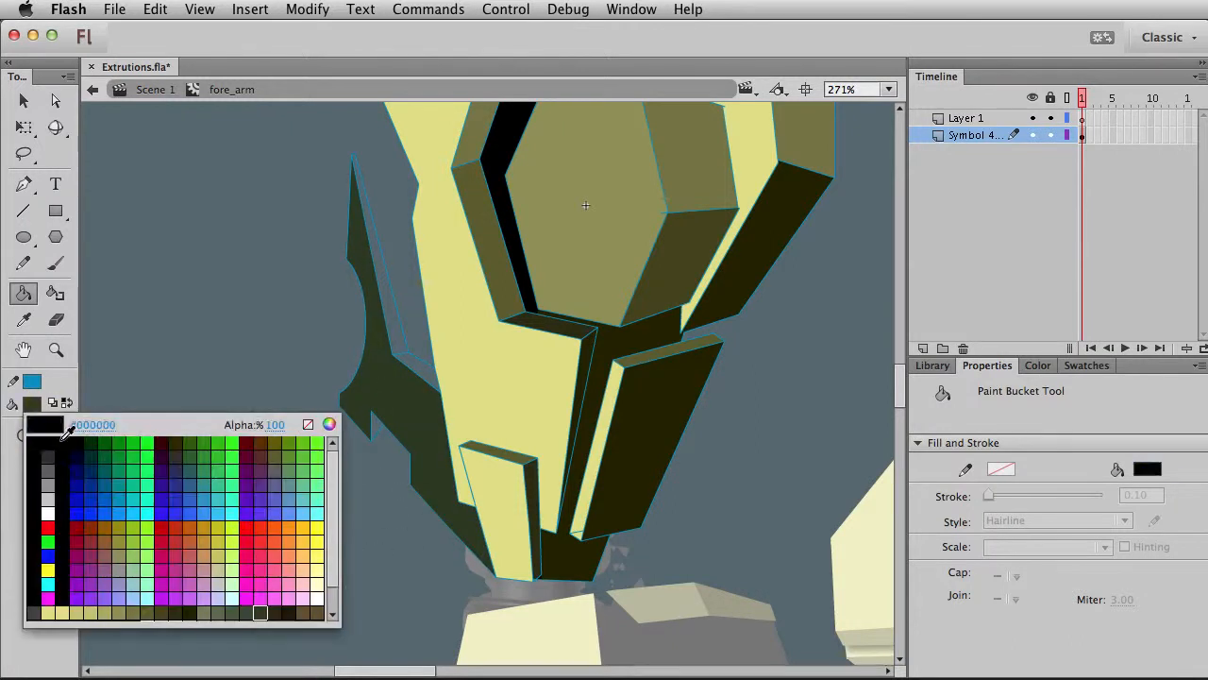
left_click(263, 612)
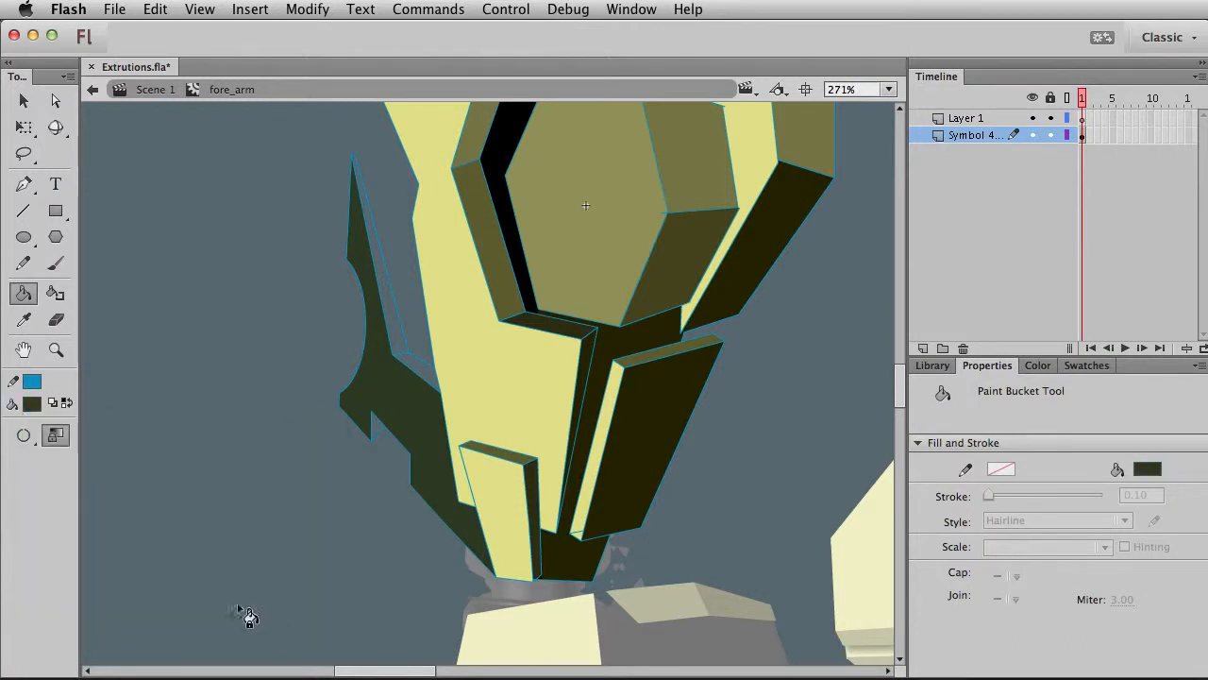
left_click(32, 403)
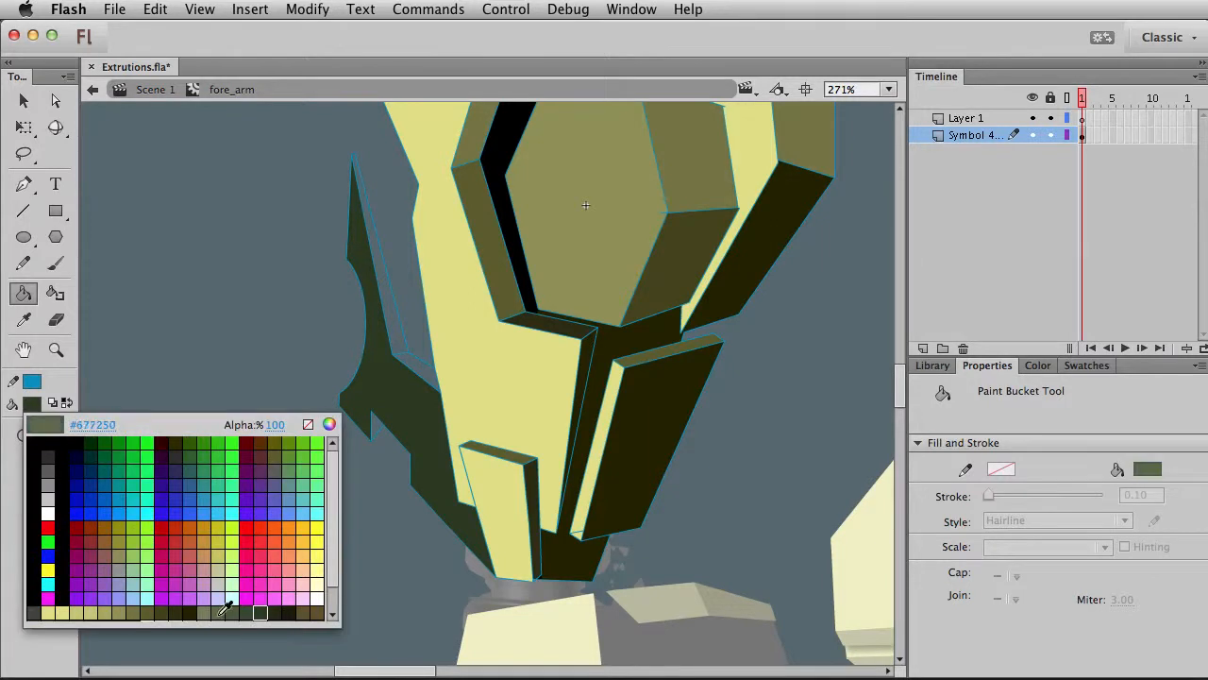
left_click(217, 613)
left_click(396, 432)
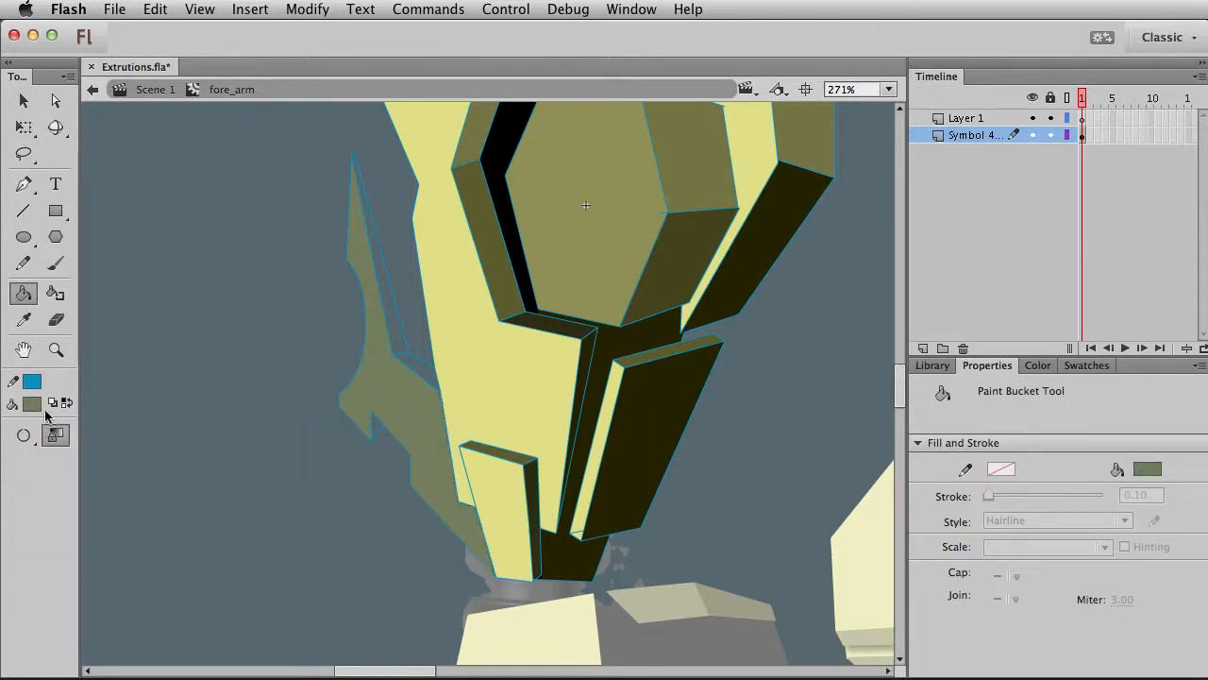
Fill the spiked side piece's long inner edge face with dark grey-green and the short face below it with a darker green
left_click(32, 404)
left_click(242, 614)
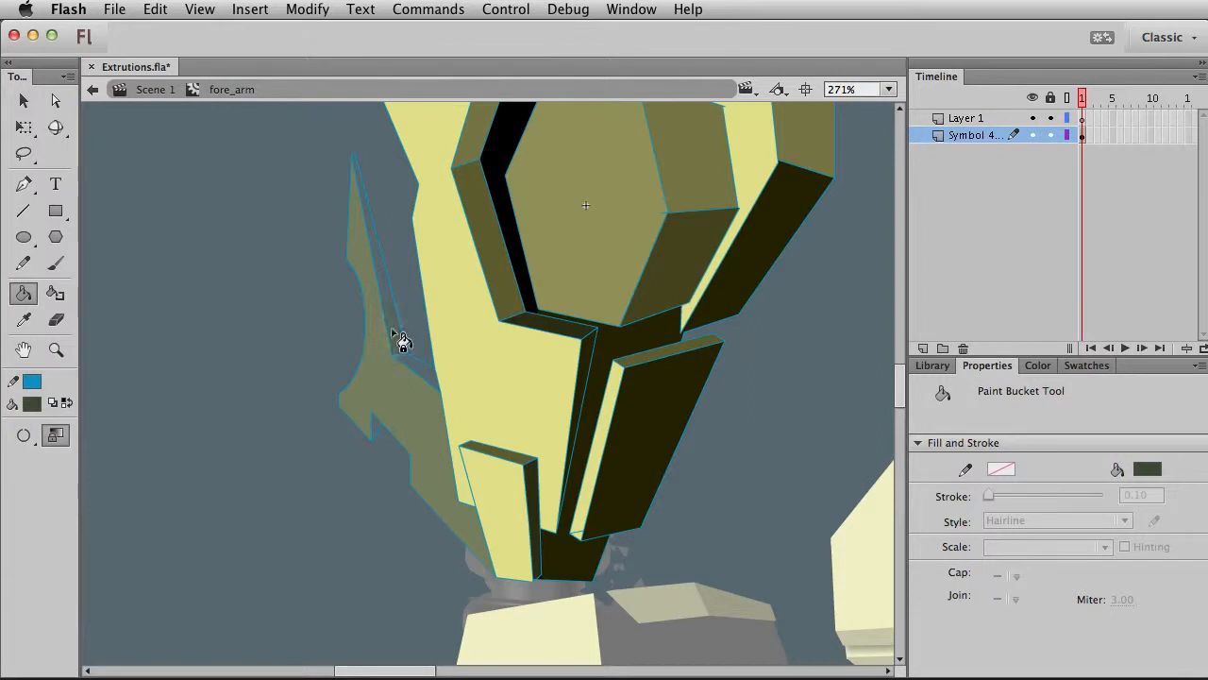
left_click(403, 341)
left_click(32, 403)
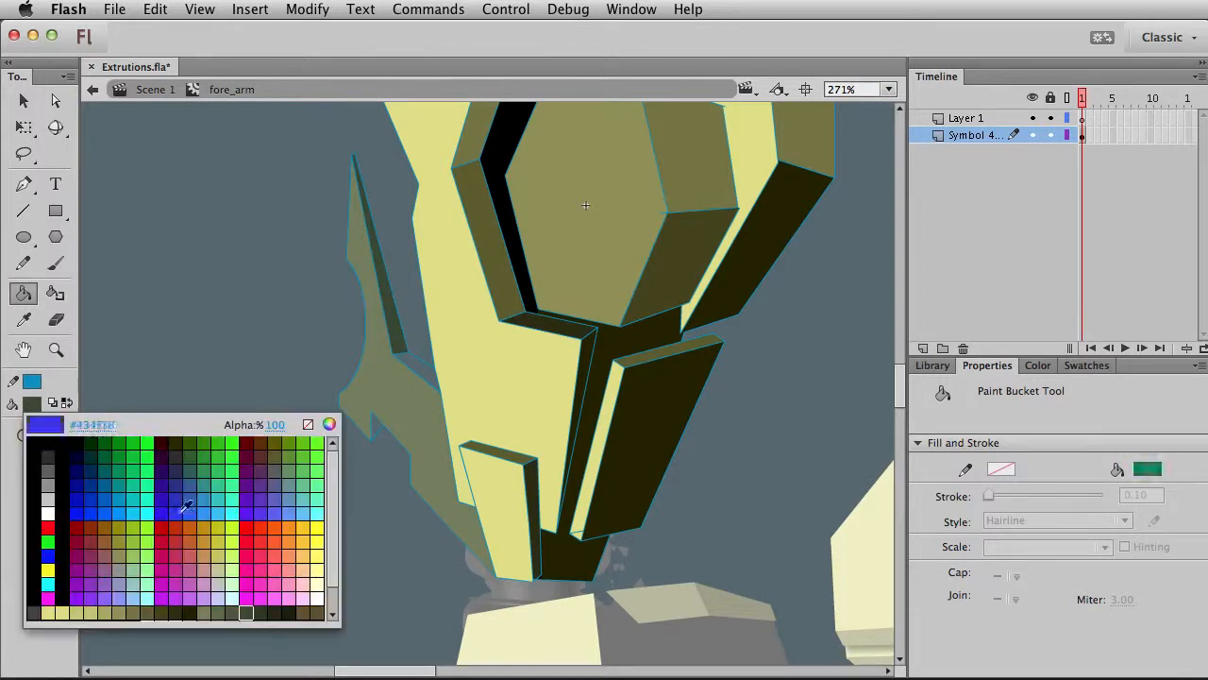
left_click(277, 609)
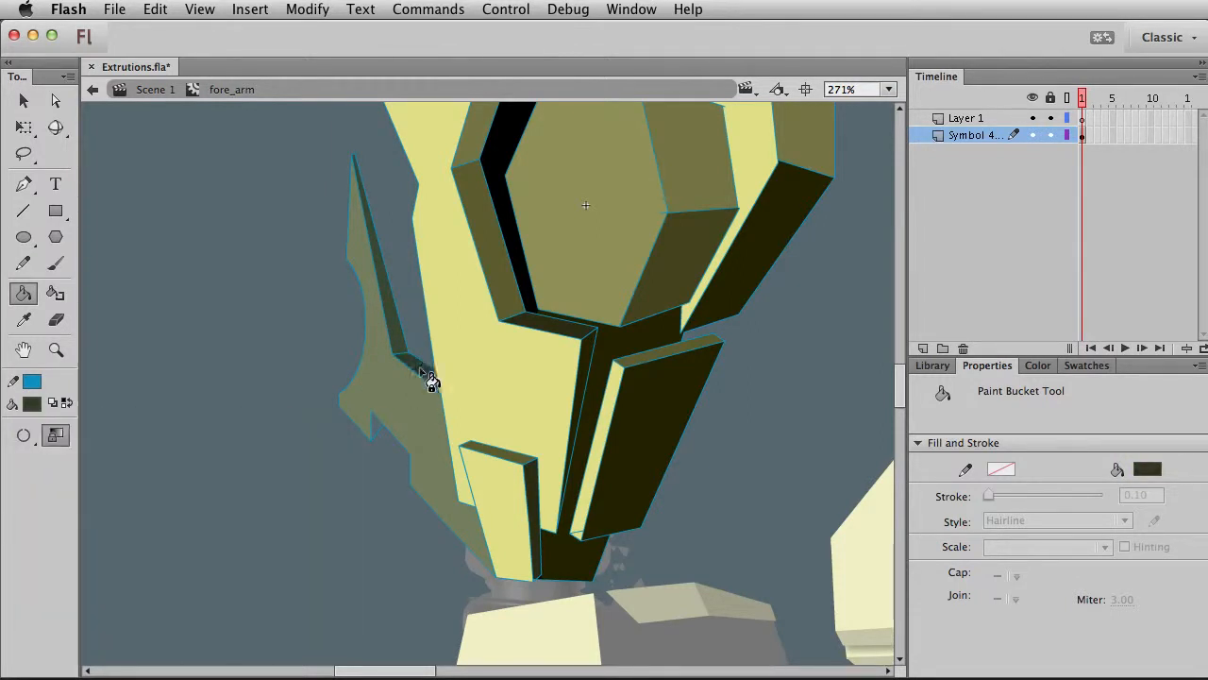
key("super+1")
key("v")
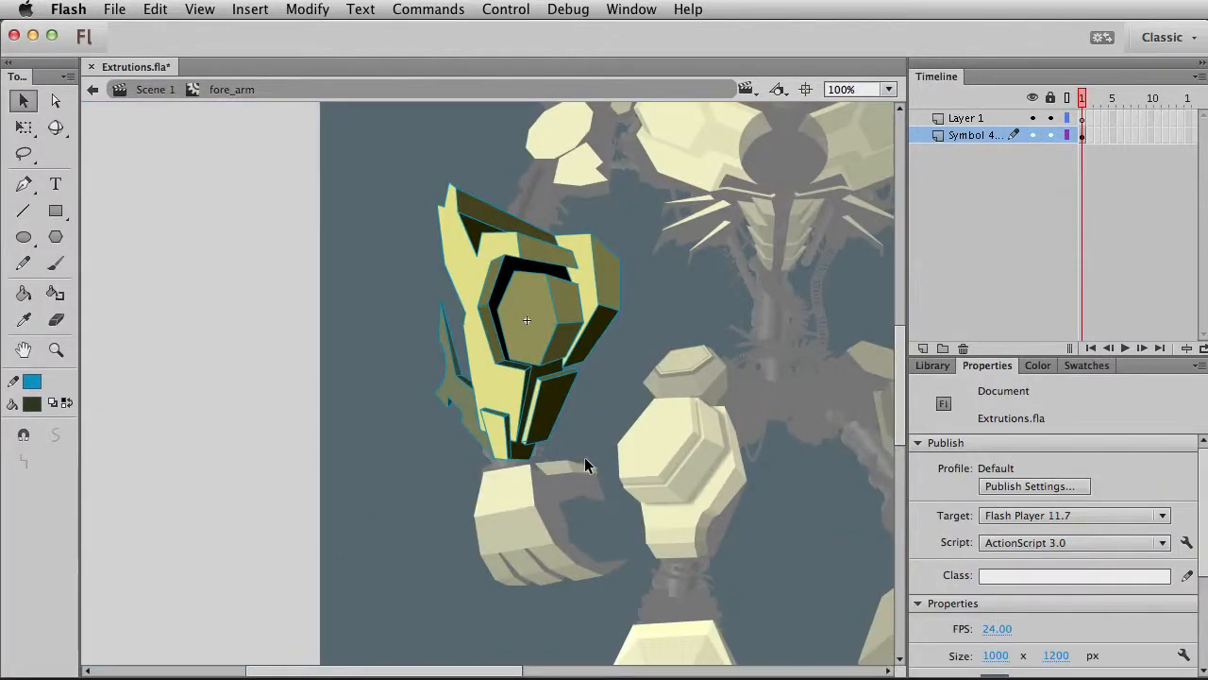
Try a brown swatch as the fill of the spiked side piece, and undo it
left_click(469, 416)
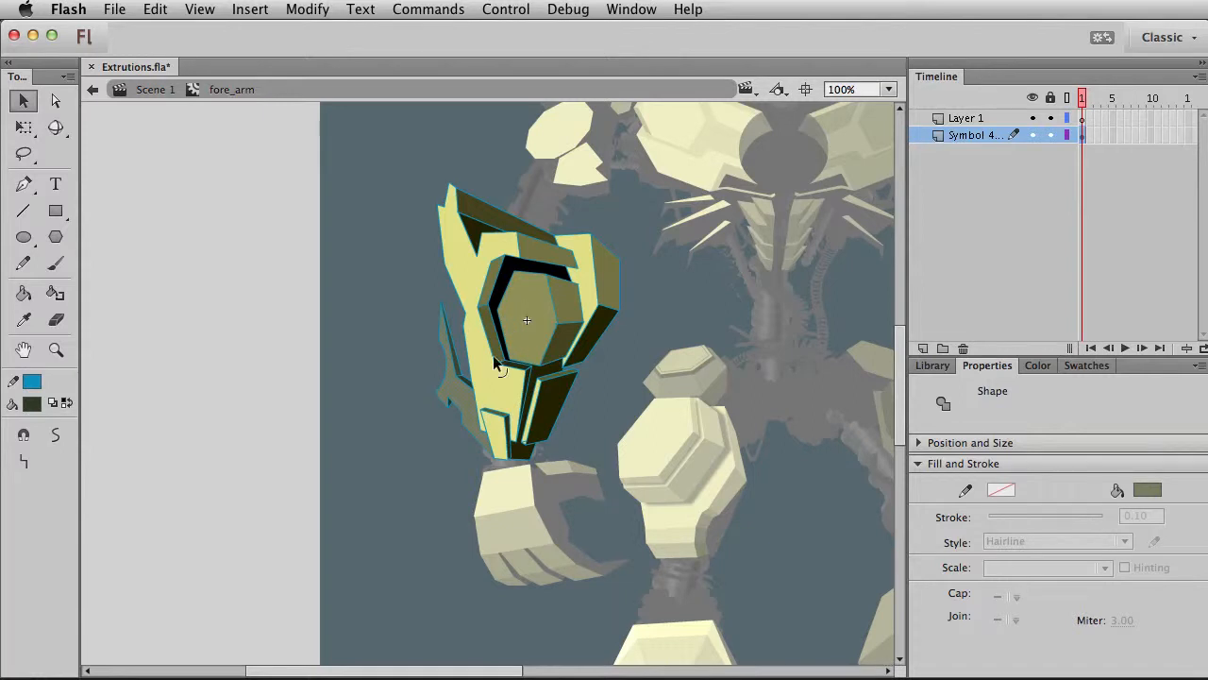
left_click(424, 466)
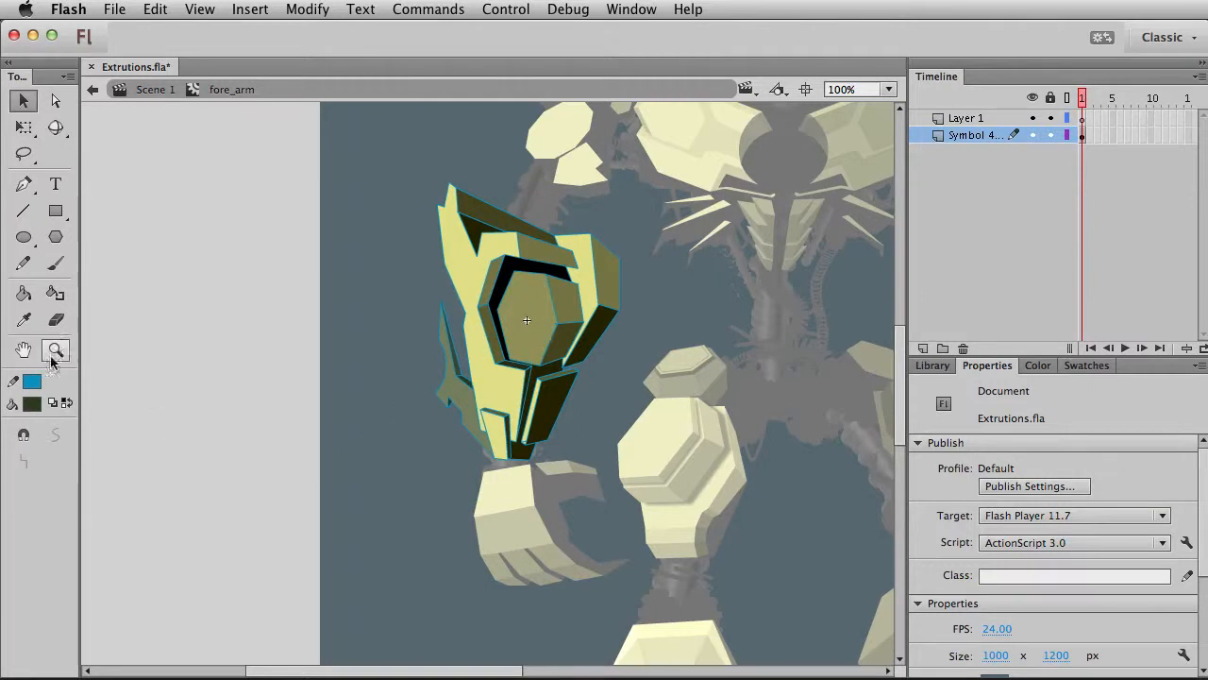
left_click(24, 292)
left_click(33, 404)
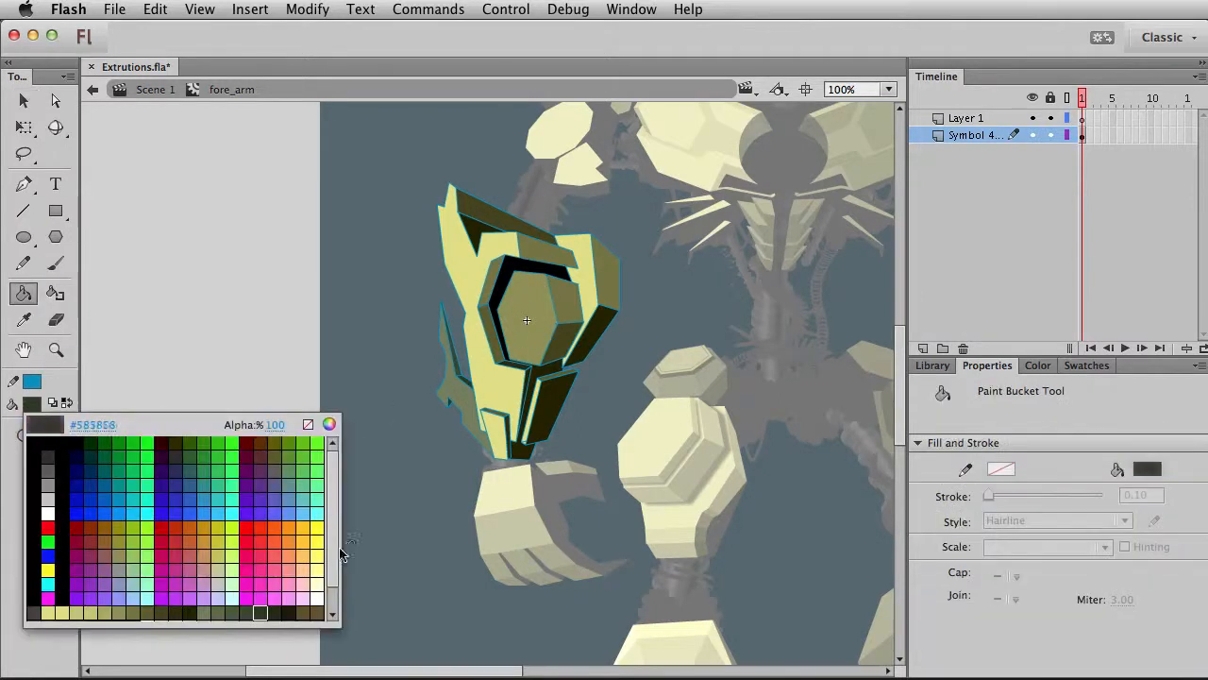
left_click(302, 610)
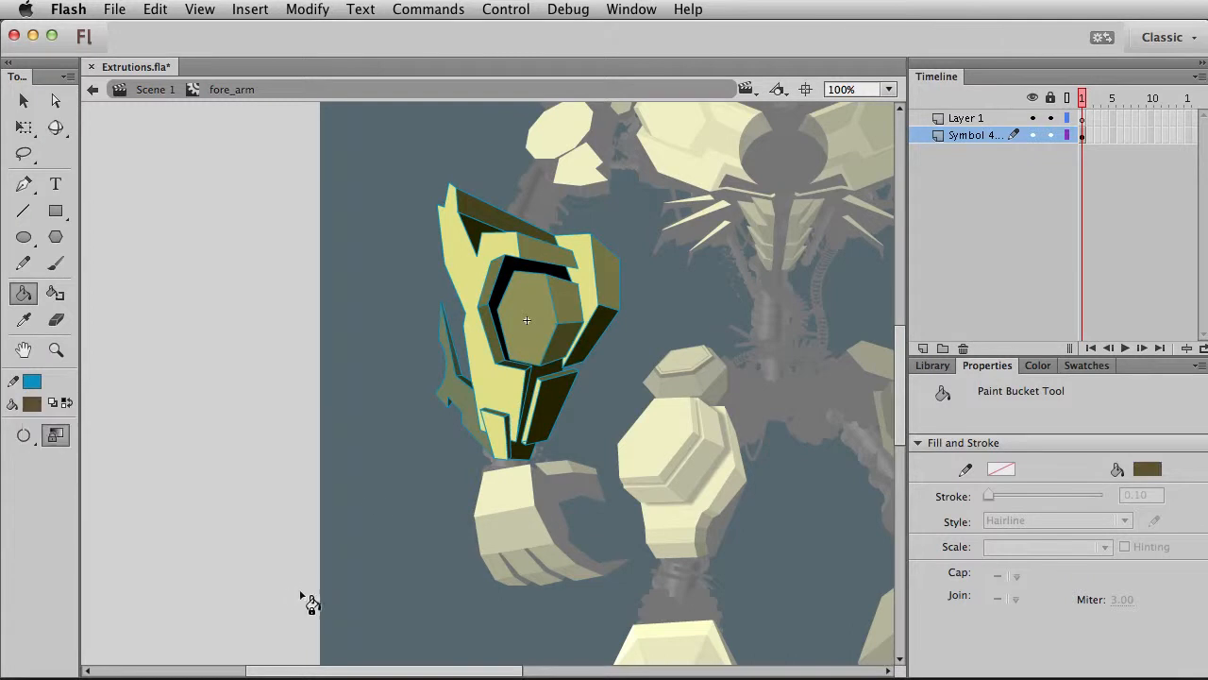
left_click(442, 408)
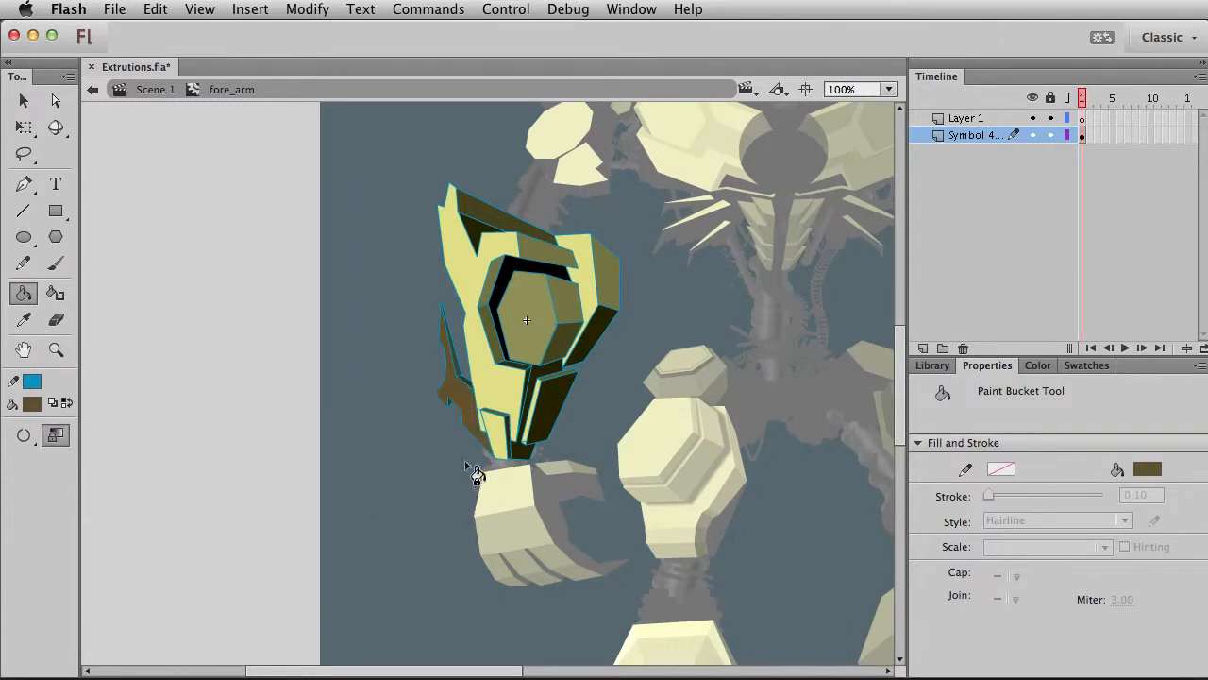
key("ctrl+z")
Change the stroke colour of all the forearm armour's outlines to black
key("v")
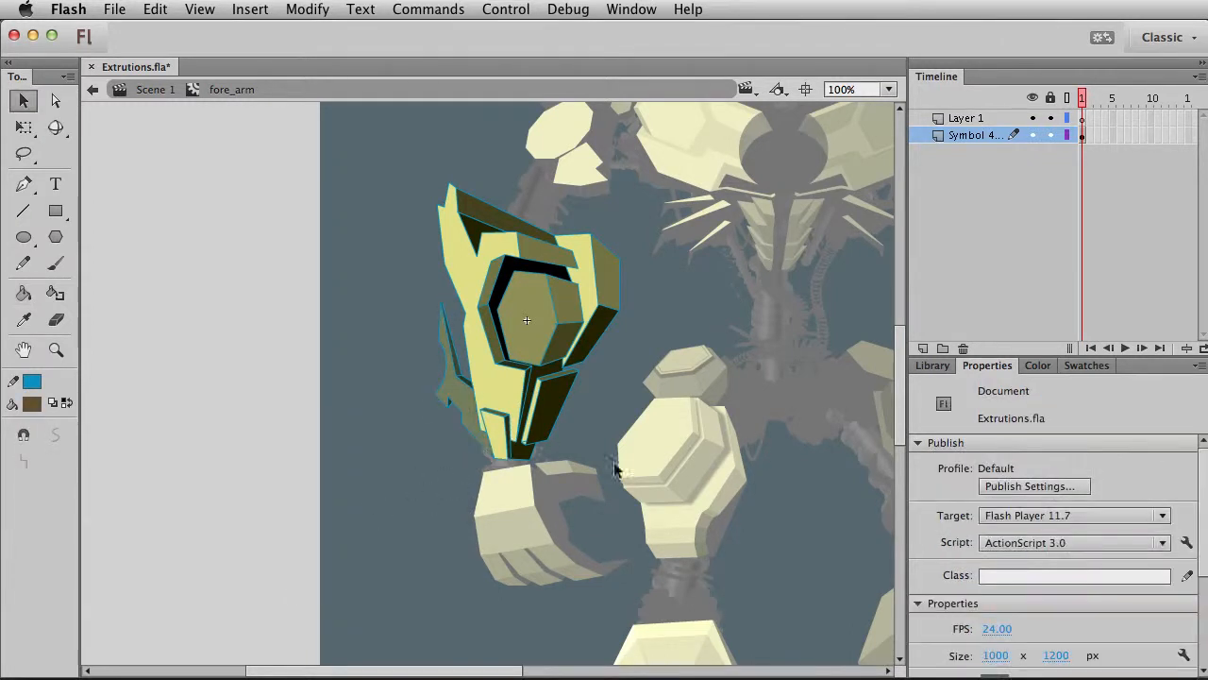
left_click_drag(628, 429, 543, 496)
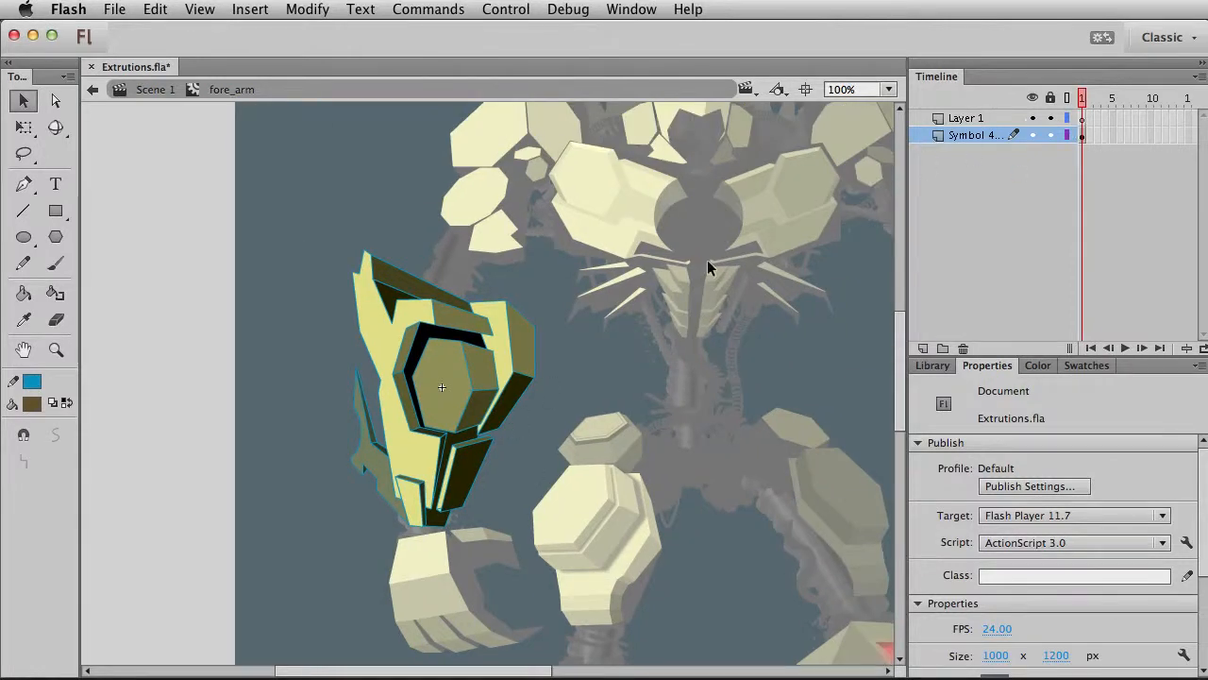
key("super+a")
left_click(38, 385)
left_click(47, 412)
left_click(327, 628)
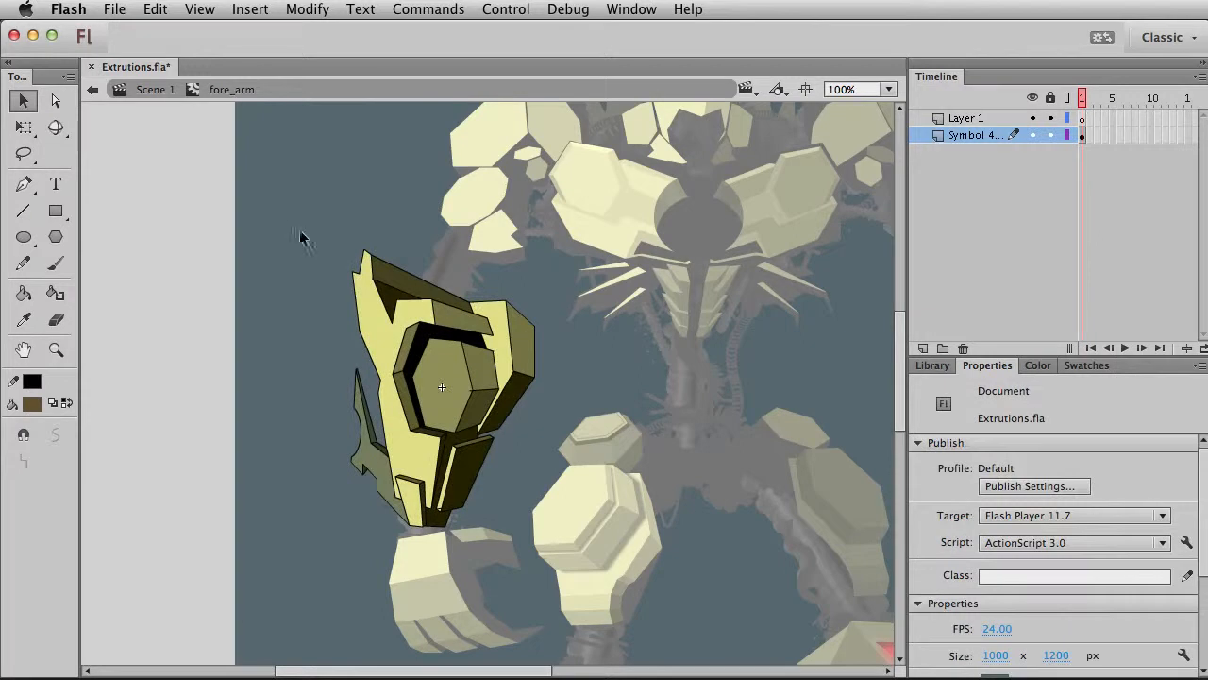
left_click(462, 384)
left_click(231, 432)
Delete the stray line segment at the lower end of the slanted panel's light yellow side face
left_click(64, 354)
left_click_drag(376, 326, 578, 551)
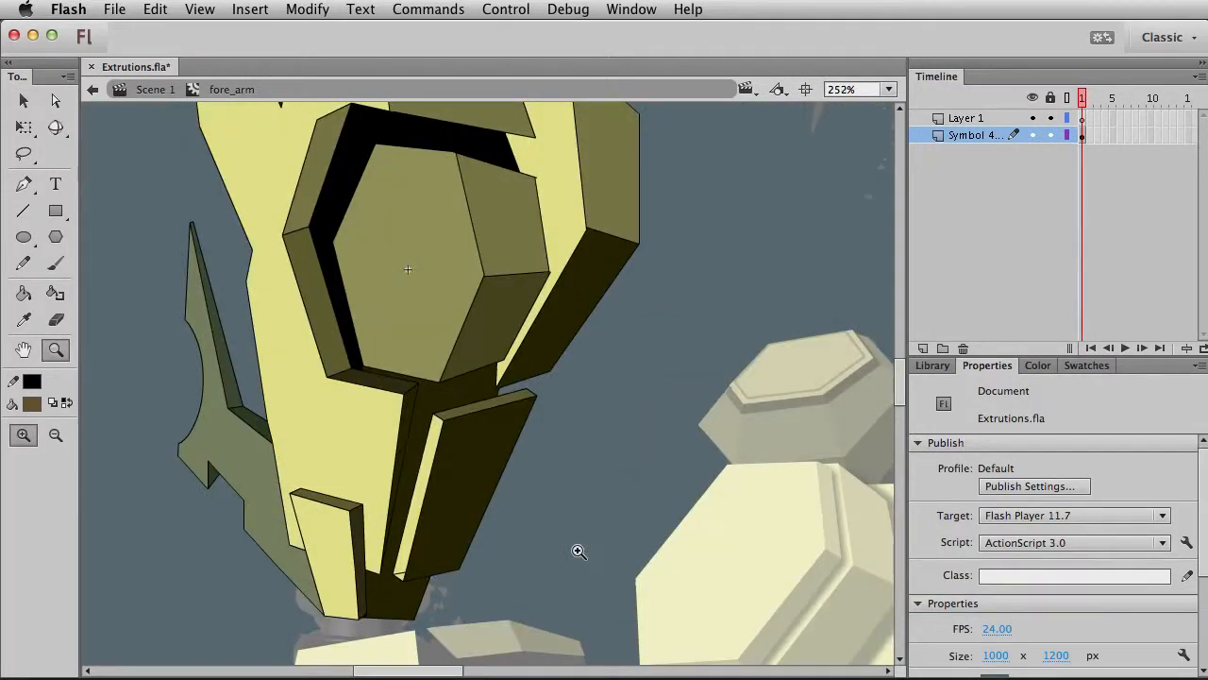
key("v")
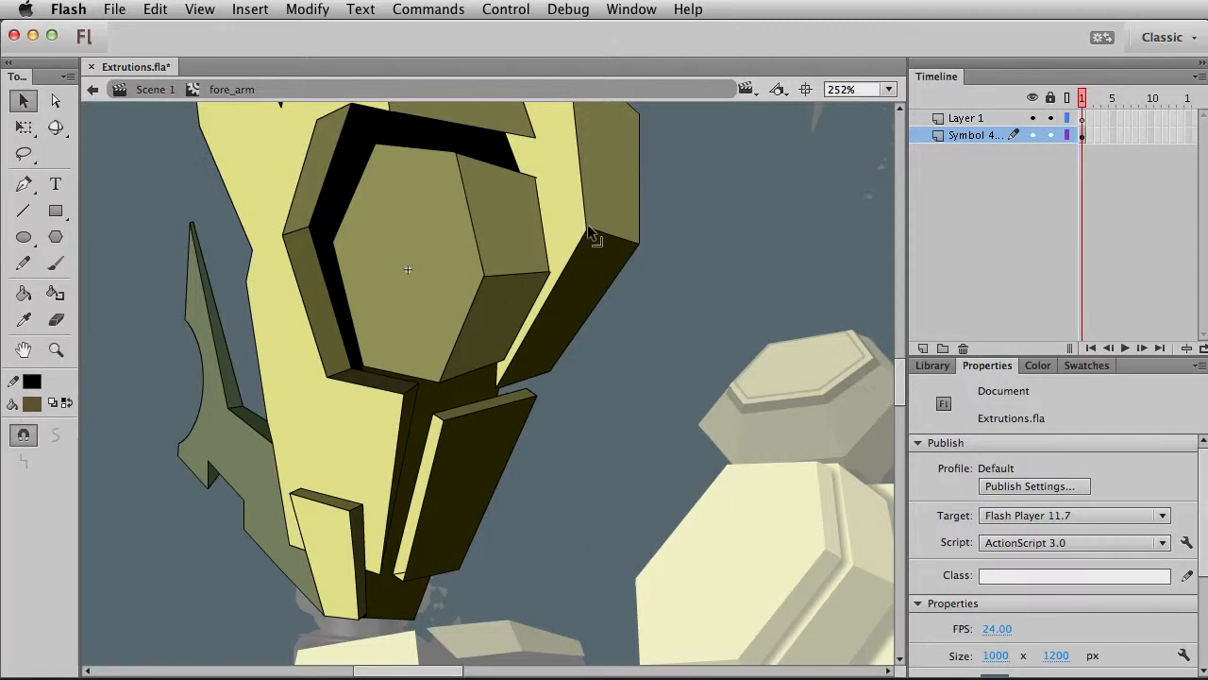
left_click(402, 573)
key("Delete")
Delete the stray line segment at the tip of the dark notch in the upper armour
scroll(372, 491, "up", 2)
scroll(372, 495, "up", 2)
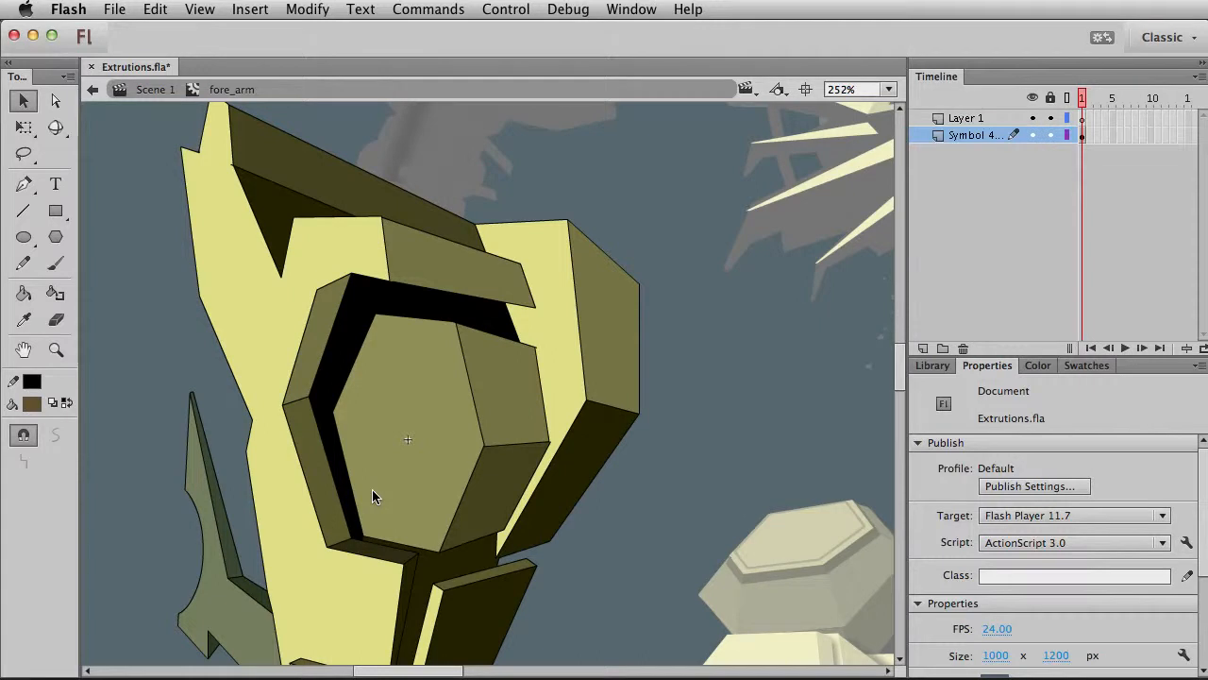
left_click(232, 168)
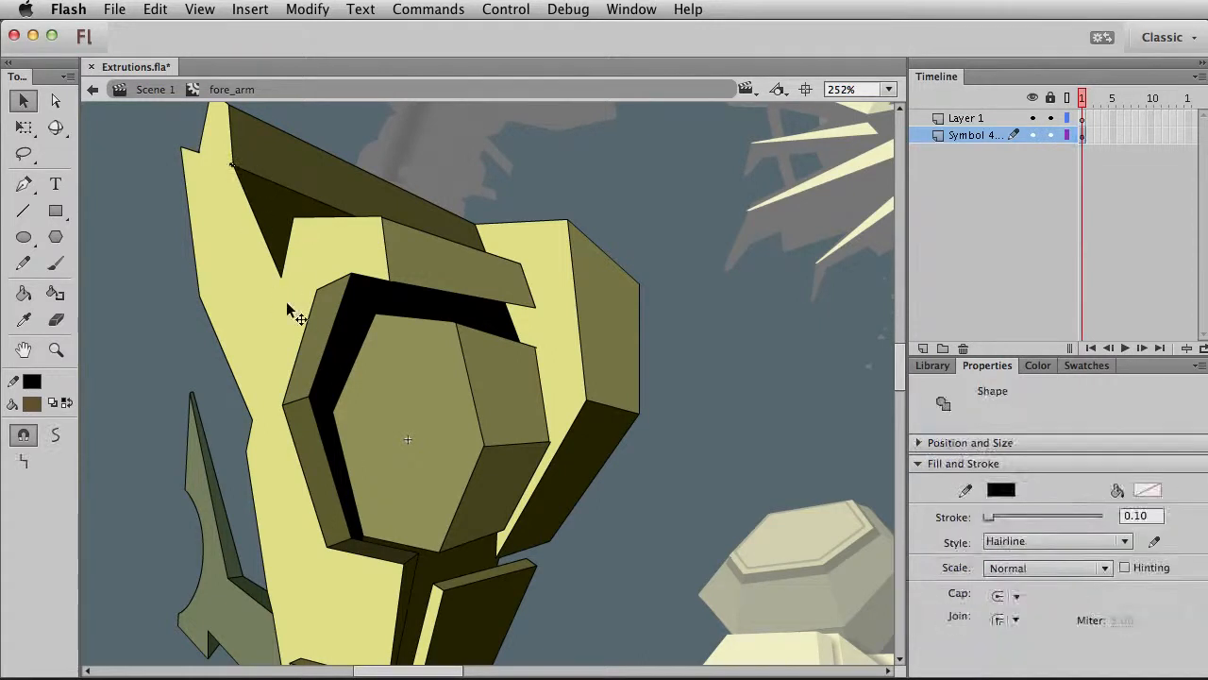
key("Delete")
Select the entire forearm artwork and reduce the alpha of its outline strokes to 10%
key("super+1")
left_click_drag(288, 243, 626, 615)
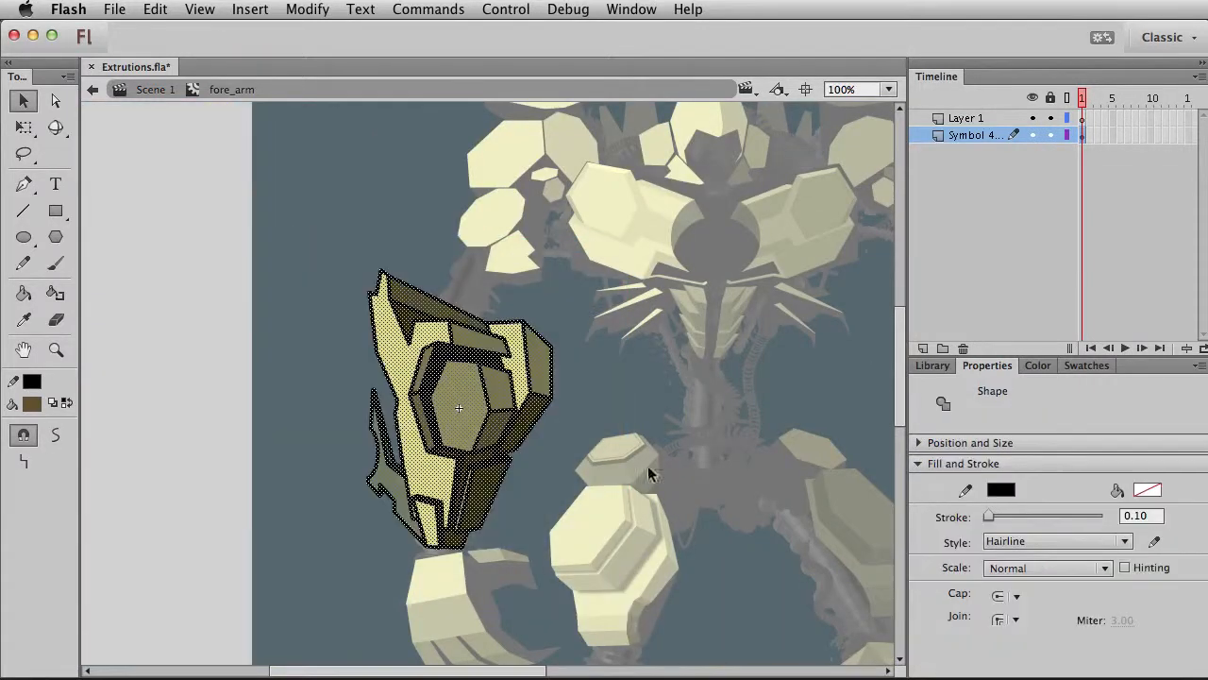
left_click(30, 380)
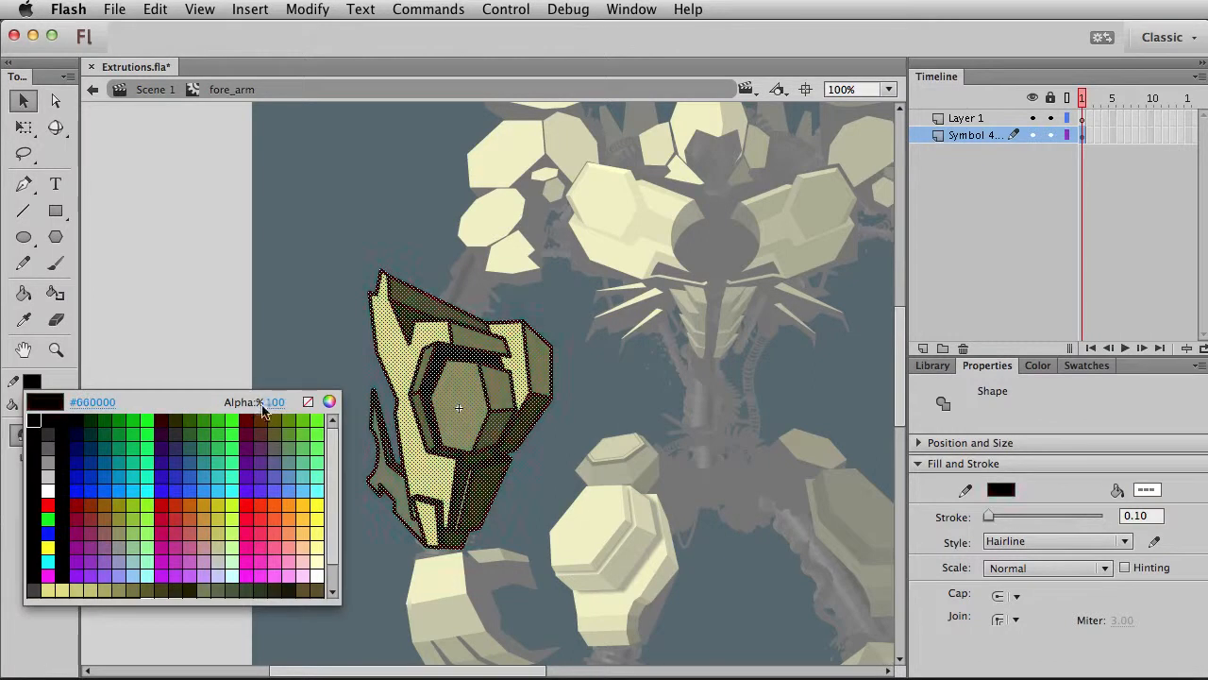
left_click(308, 401)
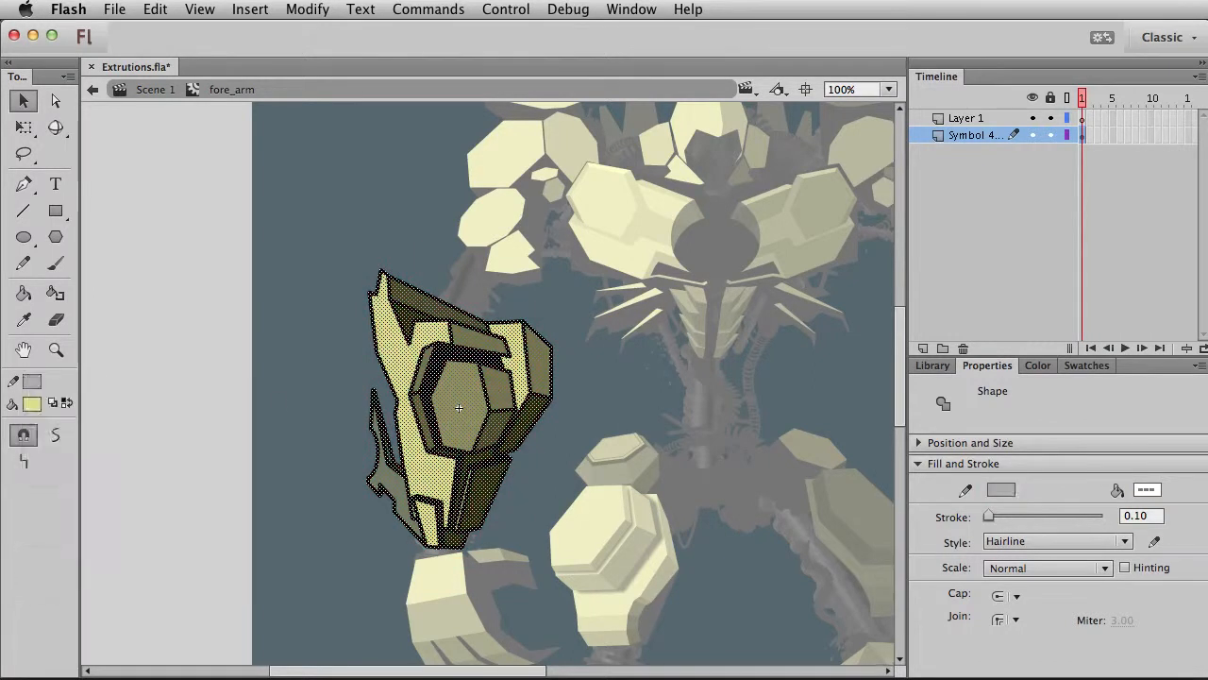
left_click(318, 419)
left_click_drag(314, 232, 661, 612)
left_click(31, 381)
left_click(276, 402)
type("10")
key("Return")
left_click(274, 393)
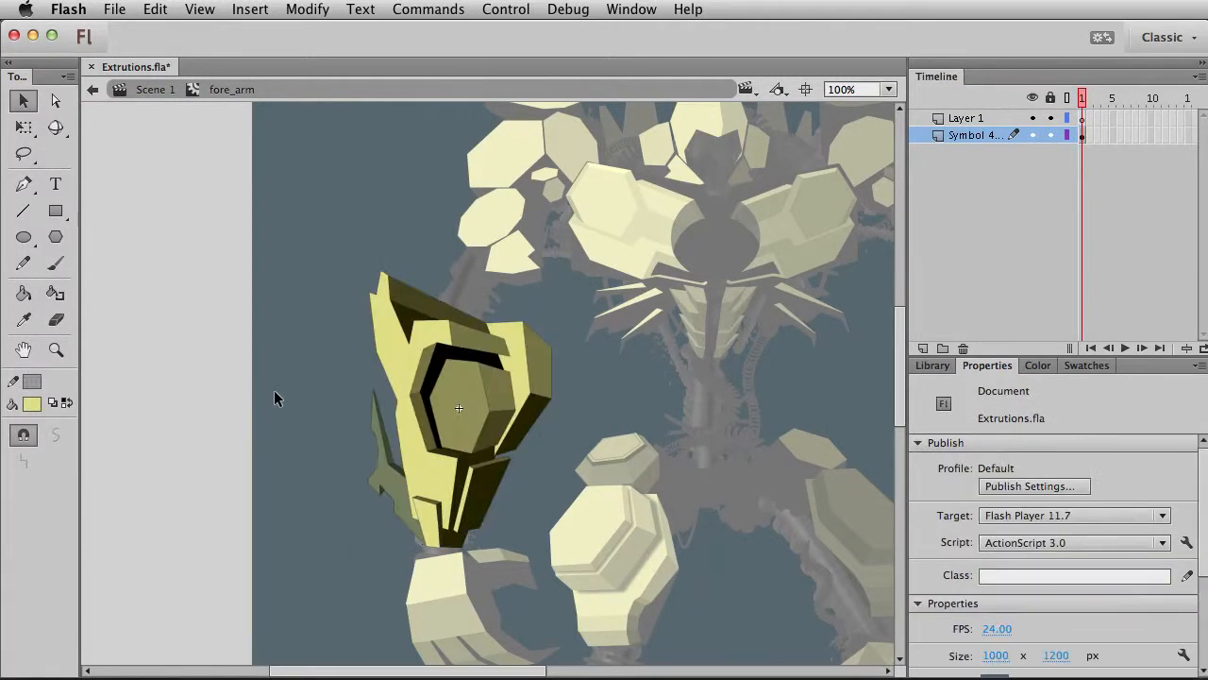
Leave the forearm symbol for Scene 1 and review the shaded forearm against the whole robot
double_click(274, 391)
left_click(194, 338)
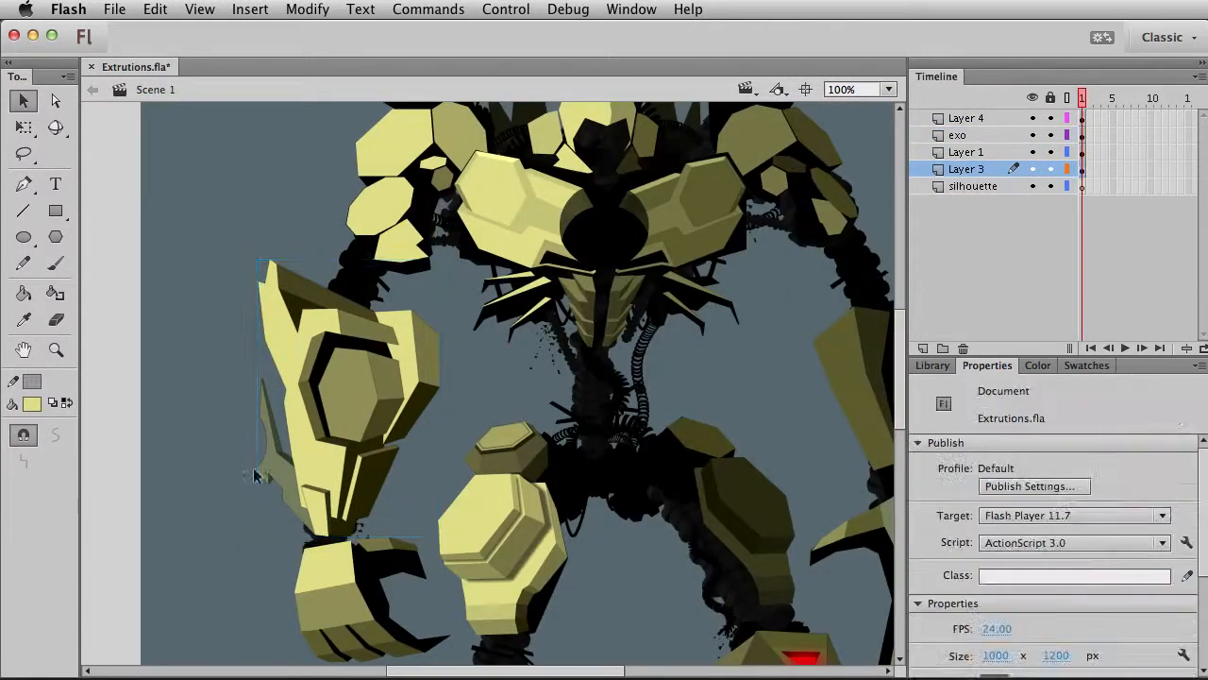
left_click(54, 350)
left_click(394, 472, "alt")
left_click_drag(355, 181, 843, 578)
scroll(486, 397, "up", 2)
key("v")
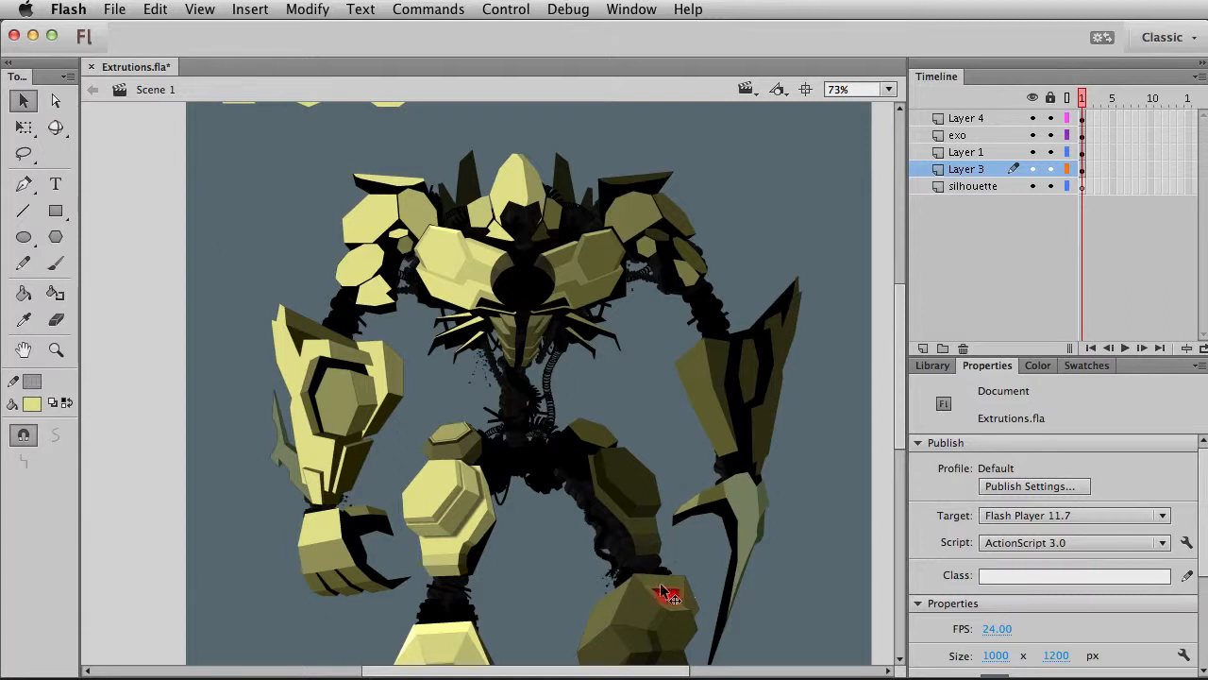
Open the forearm symbol for editing and recolour the dark face beside the wrist with an olive swatch
left_click(350, 491)
double_click(357, 455)
left_click(357, 455)
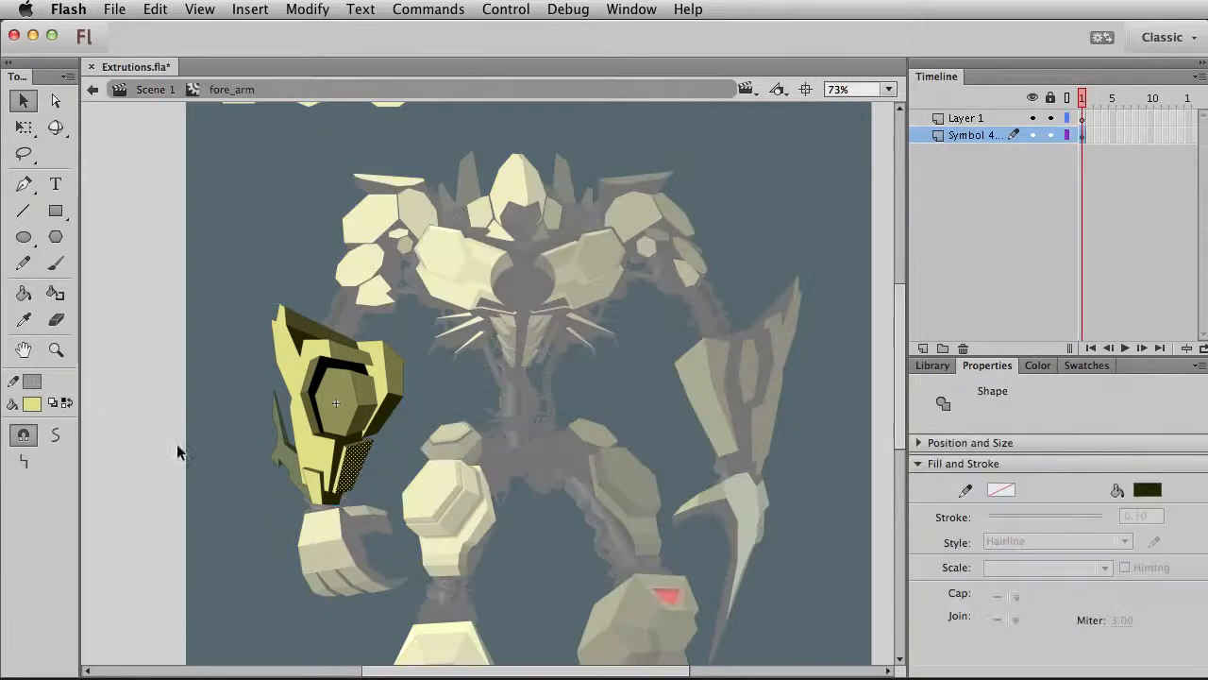
left_click(34, 404)
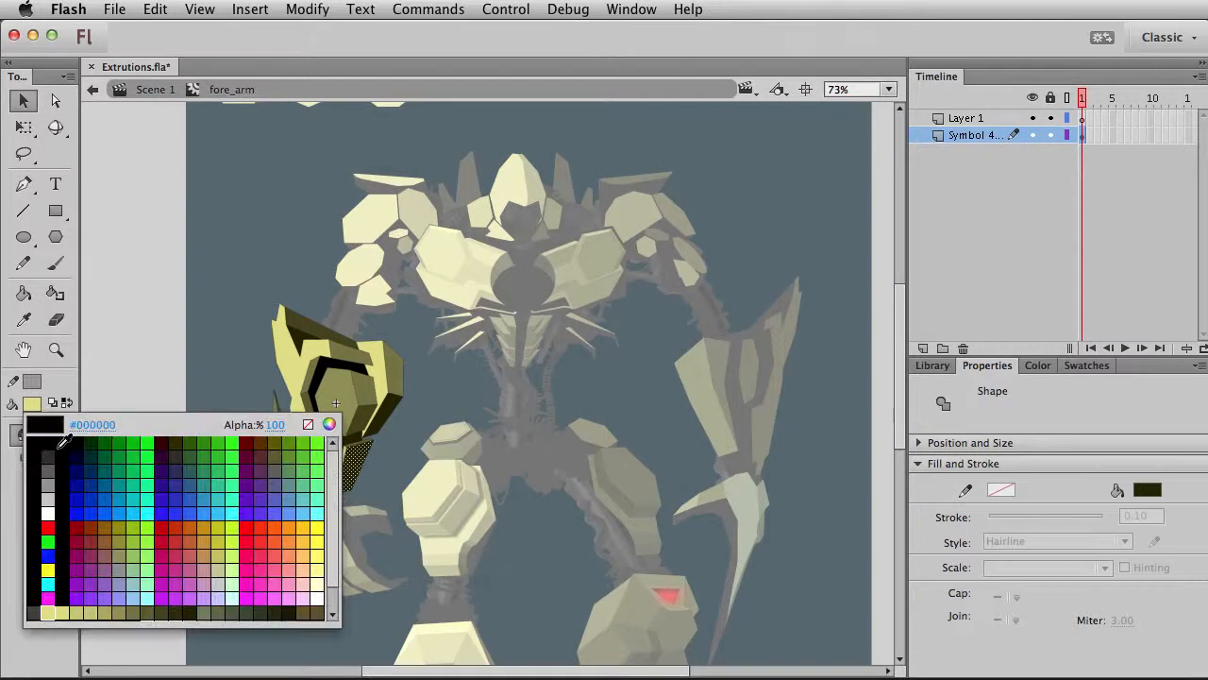
left_click(132, 608)
left_click(221, 370)
double_click(216, 512)
left_click(215, 517)
Recolour the light yellow face of the forearm's outer panel with a darker olive-yellow swatch, and return to Scene 1
double_click(380, 368)
left_click(381, 364)
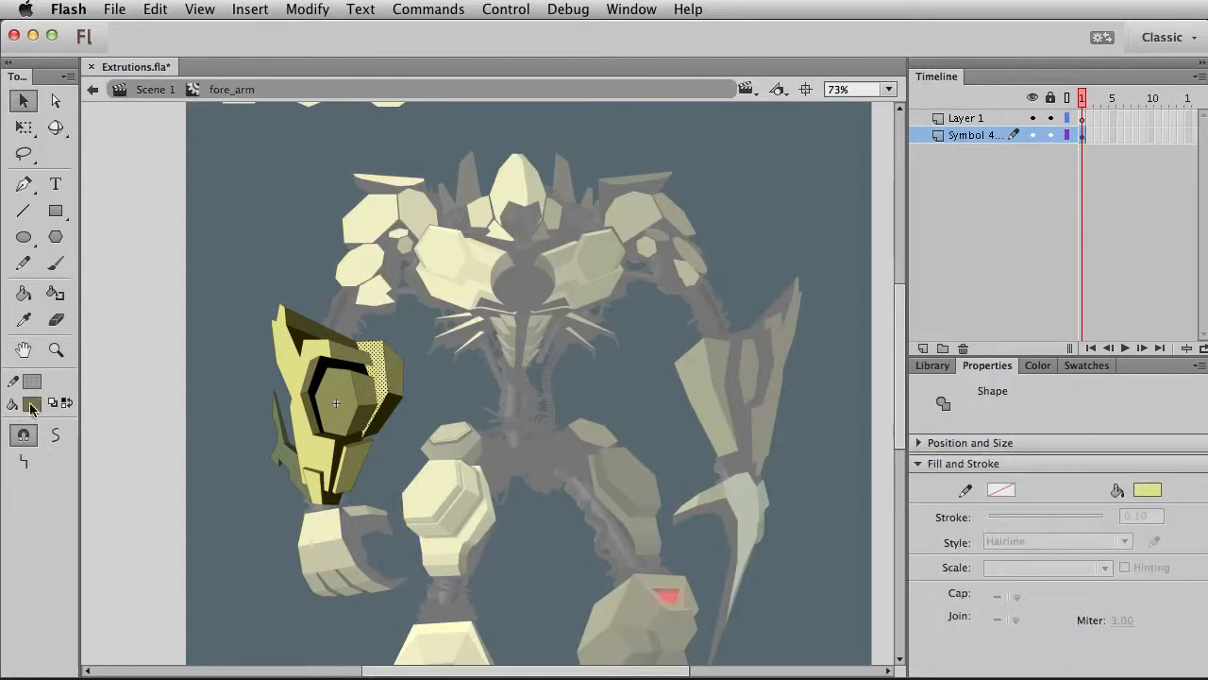
left_click(32, 403)
left_click(118, 610)
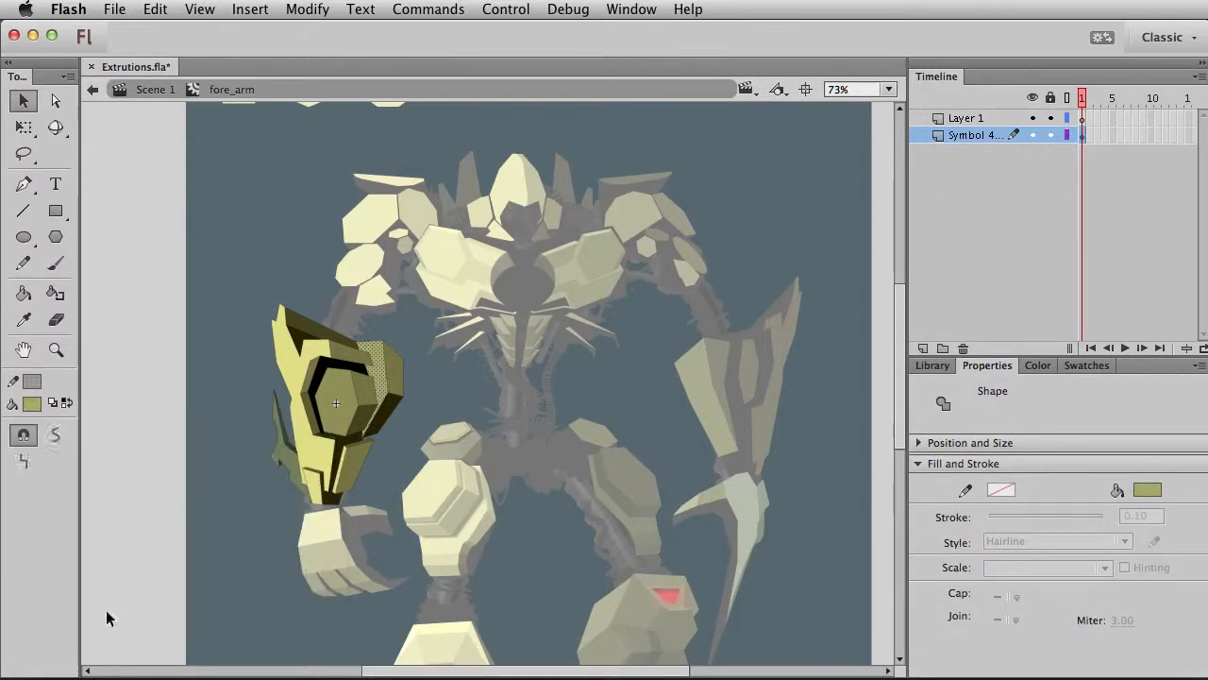
left_click(230, 463)
double_click(261, 505)
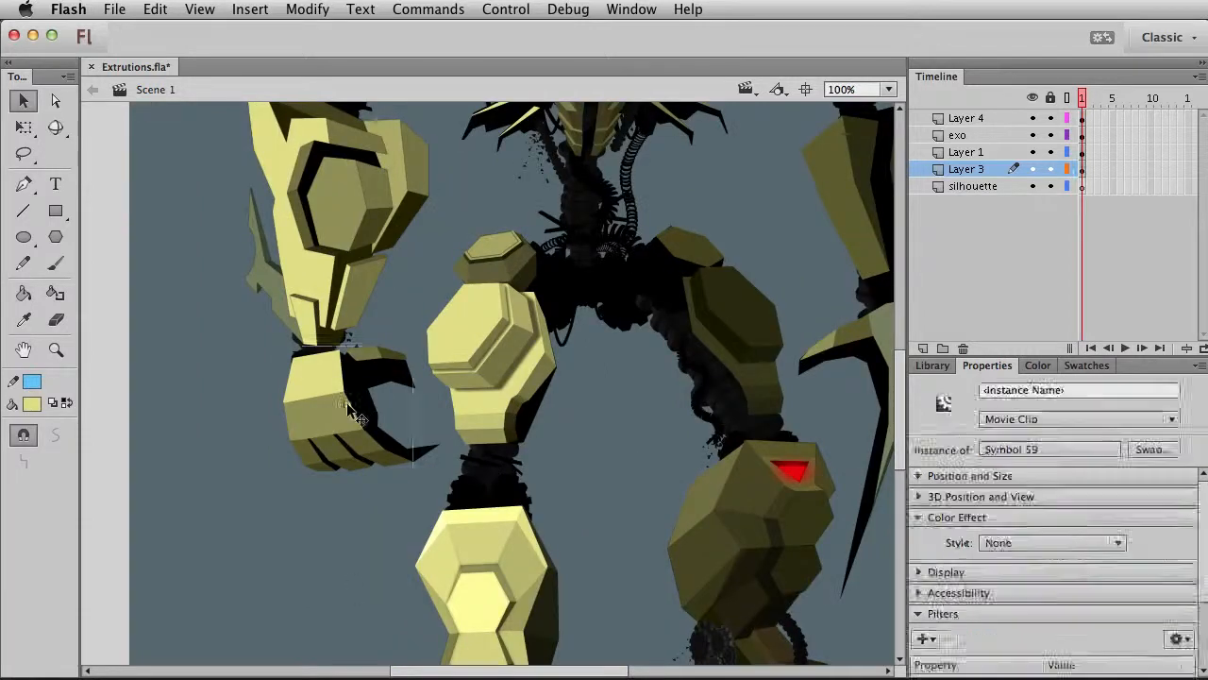
Open the hand symbol and outline the two large faces on the back of the hand with a blue hairline stroke
double_click(356, 415)
left_click(55, 350)
left_click_drag(251, 332, 470, 479)
left_click_drag(413, 435, 488, 443)
key("v")
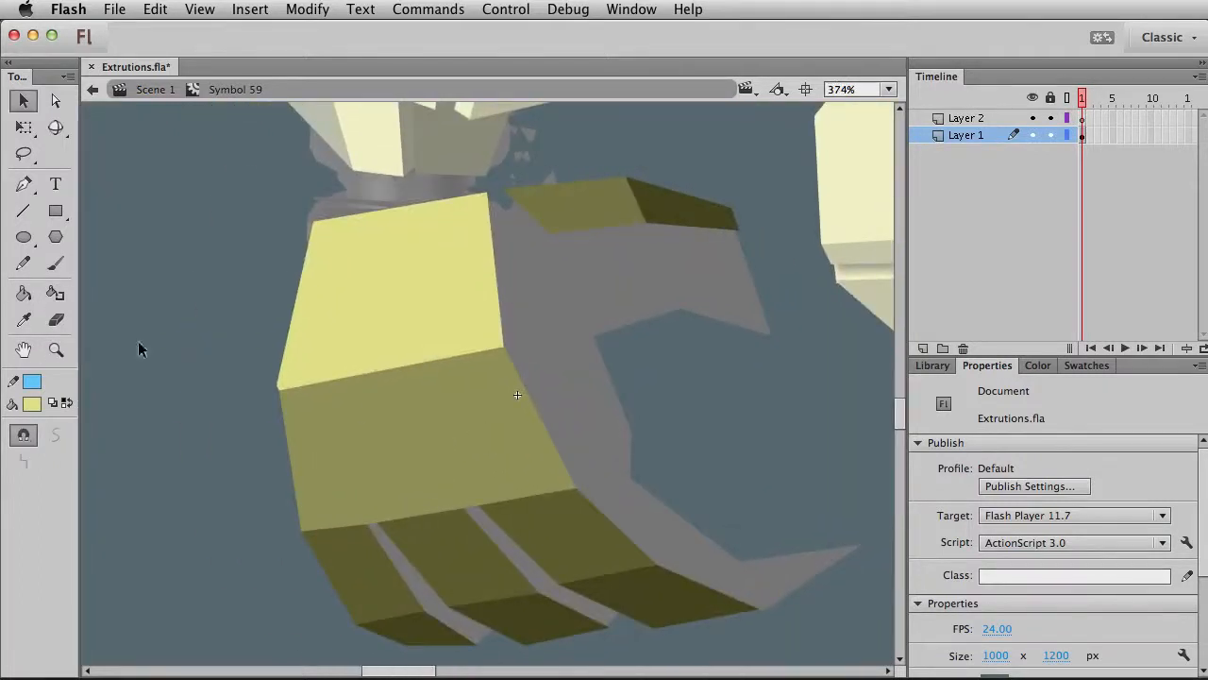
left_click(55, 294)
left_click(407, 429)
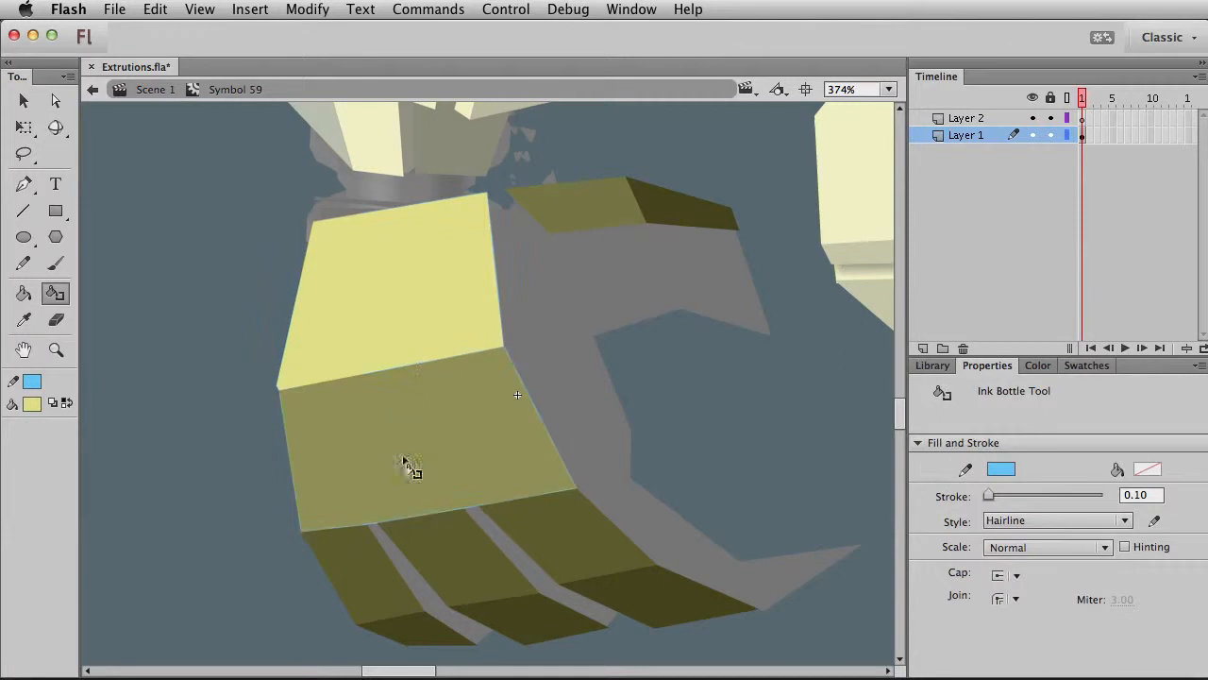
Duplicate the outline of the hand's two large faces, scale the copy down and nudge it into place inside the original
key("v")
double_click(332, 380)
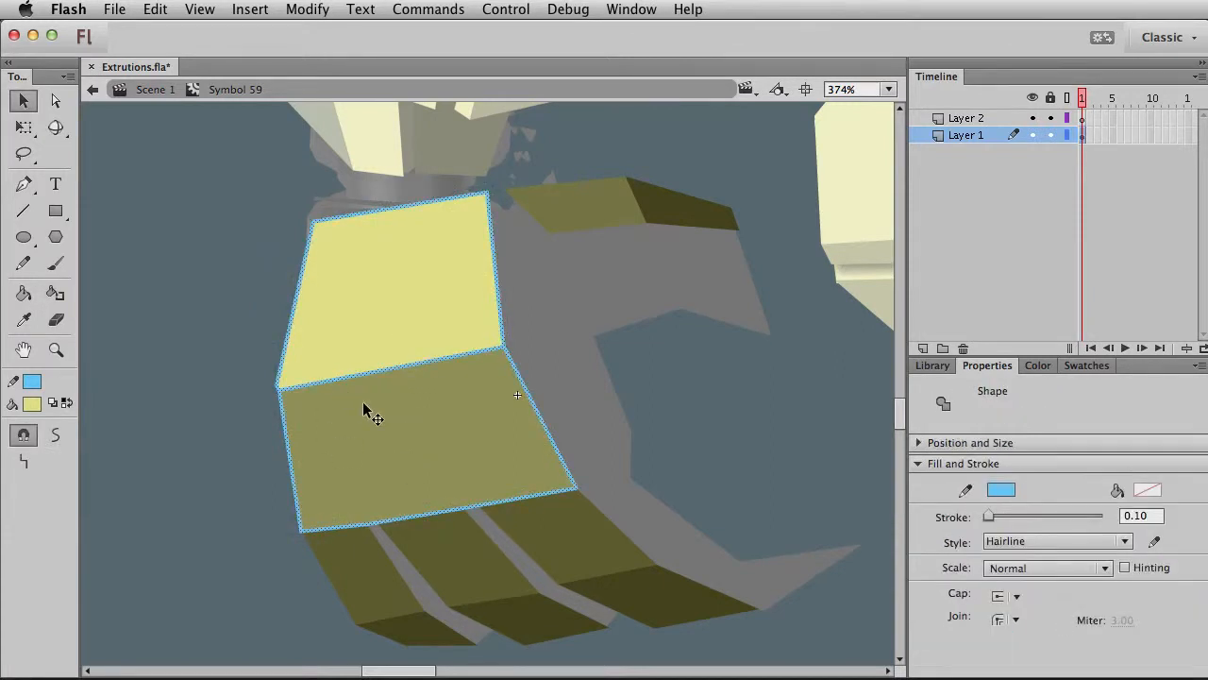
key("Left")
key("Left")
key("Left")
key("Left")
key("Left")
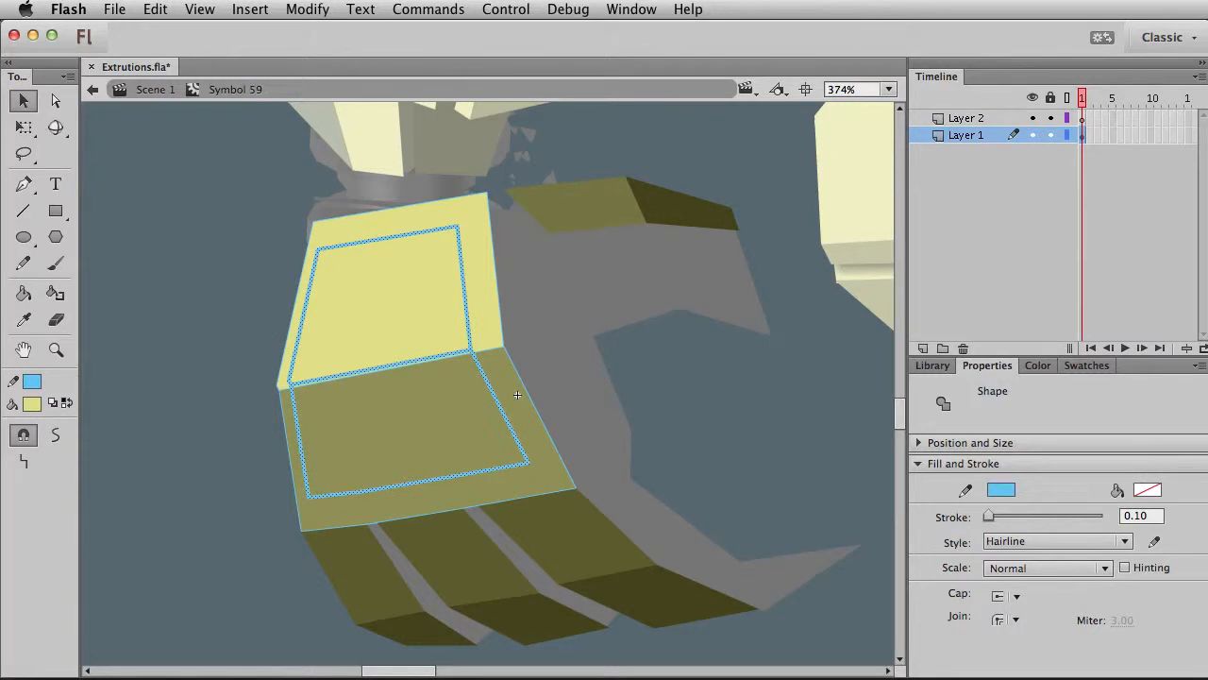
key("Up")
key("Up")
key("Down")
key("Down")
key("Down")
key("Down")
key("Down")
key("Down")
key("Down")
key("Down")
key("Down")
key("Right")
key("Right")
key("Up")
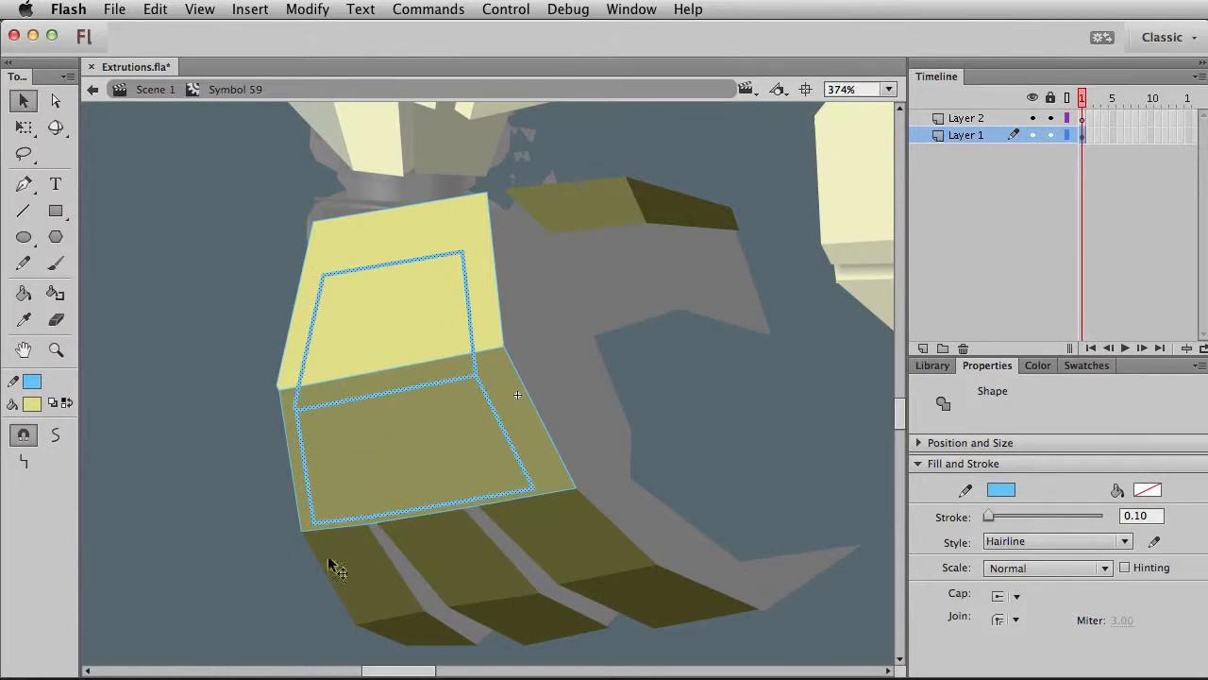
left_click(200, 570)
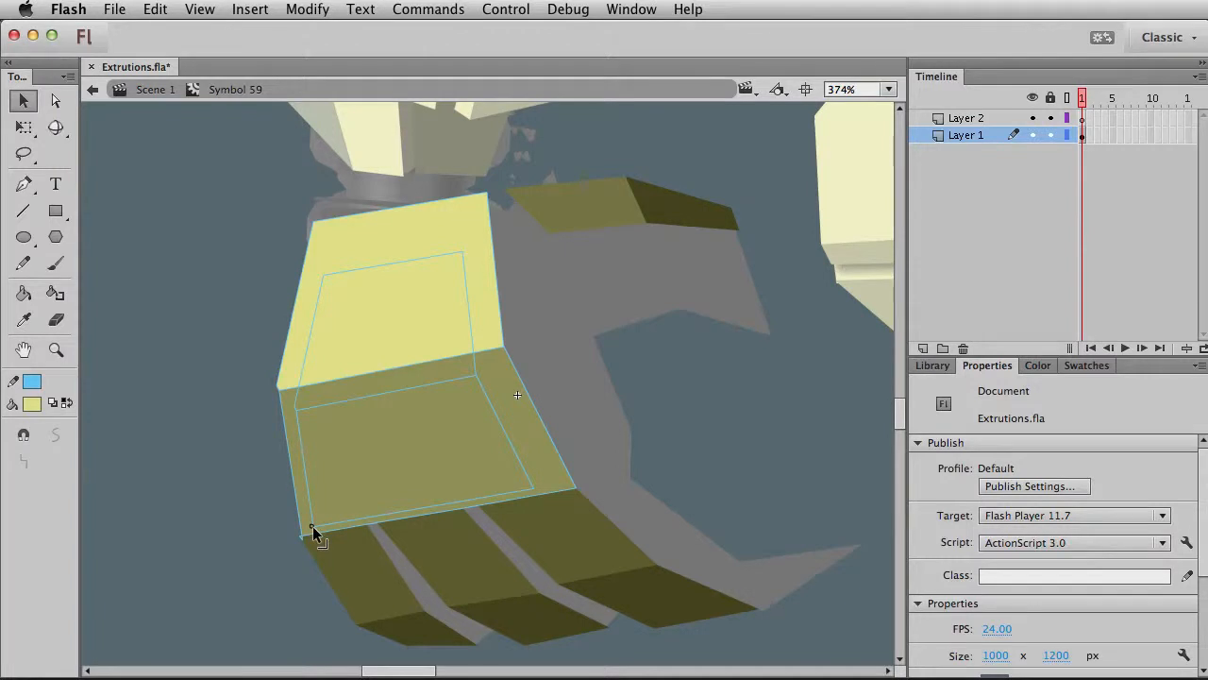
Delete the stray line segments at the lower outer corner of the hand outline
left_click(302, 537)
key("Delete")
left_click(305, 543)
key("Delete")
key("super+z")
left_click(293, 556)
left_click(303, 539)
left_click(300, 538)
key("Delete")
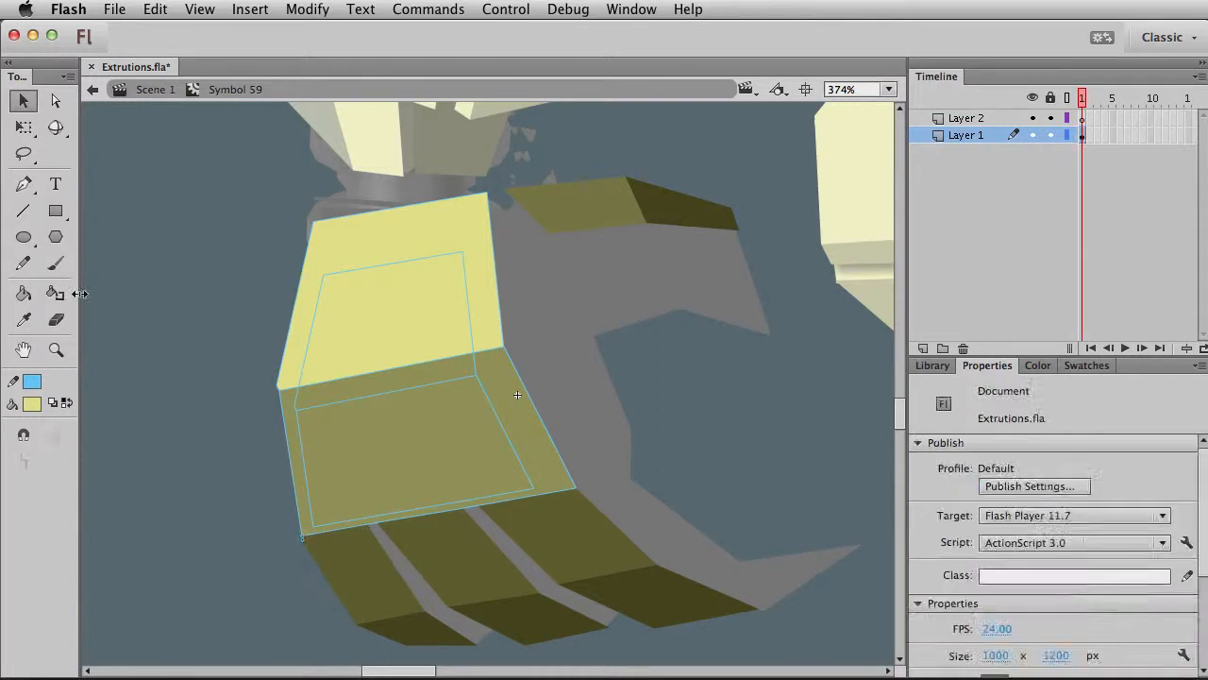
Draw snapped lines joining the inner outline's corners to the matching outer corners to form the hand's bevels
left_click(24, 212)
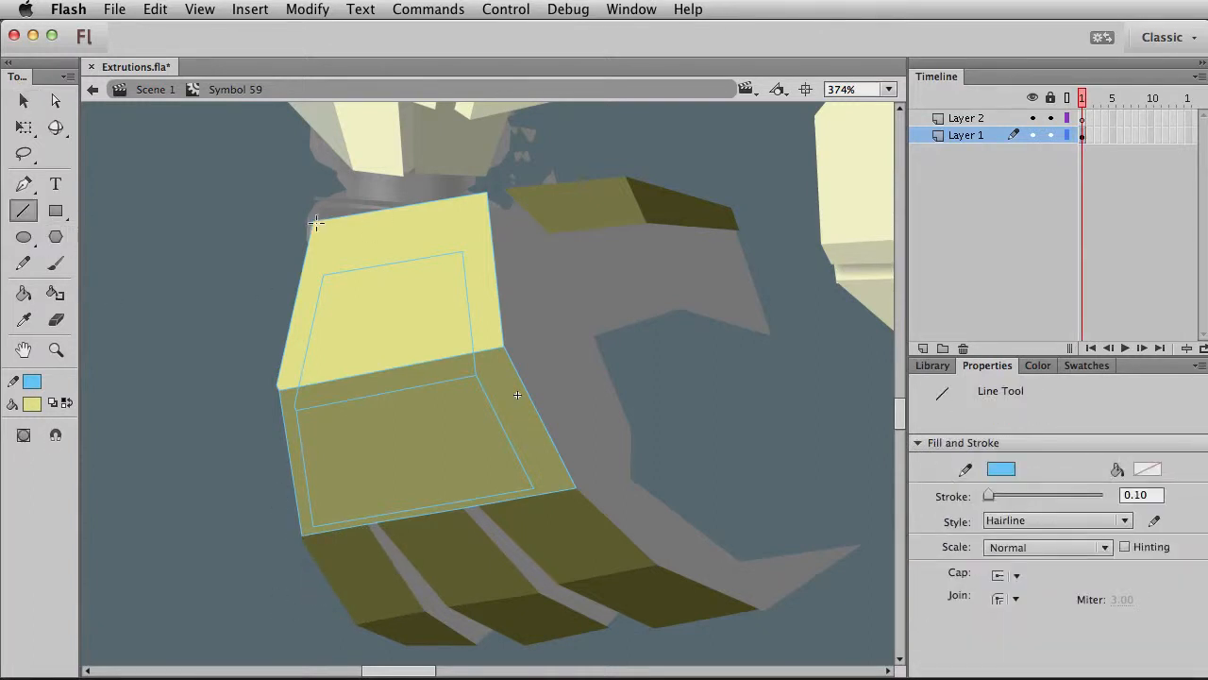
left_click(56, 434)
left_click_drag(461, 251, 491, 196)
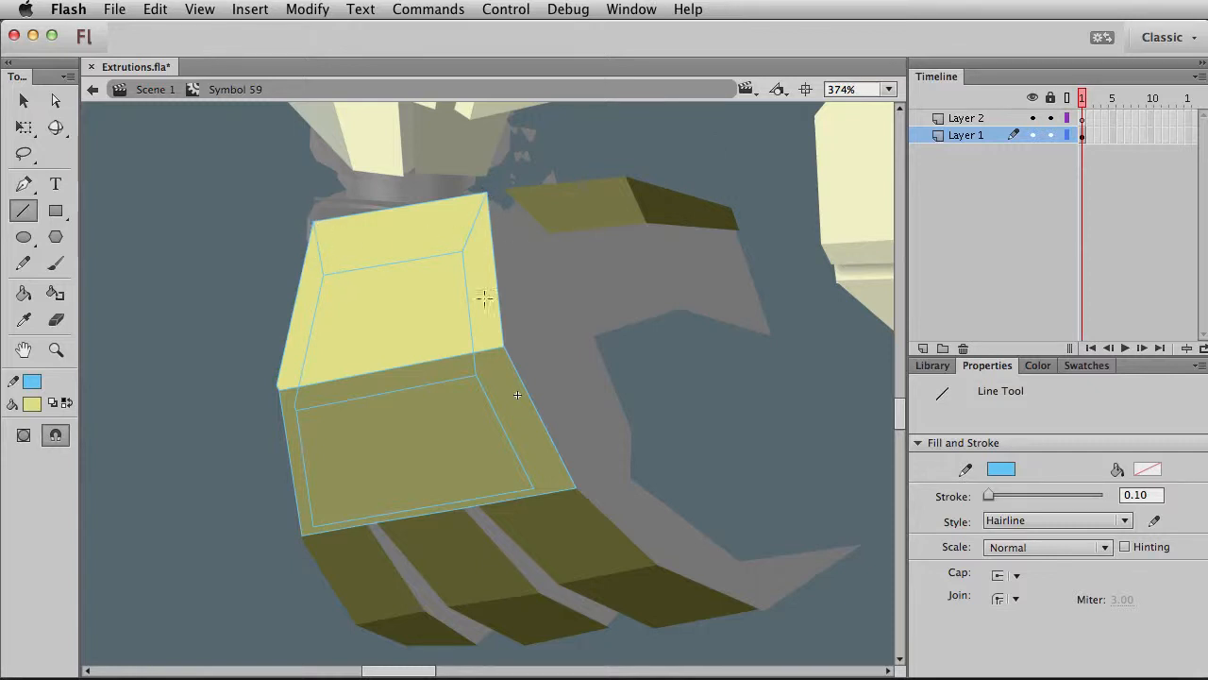
left_click_drag(475, 365, 504, 347)
key("v")
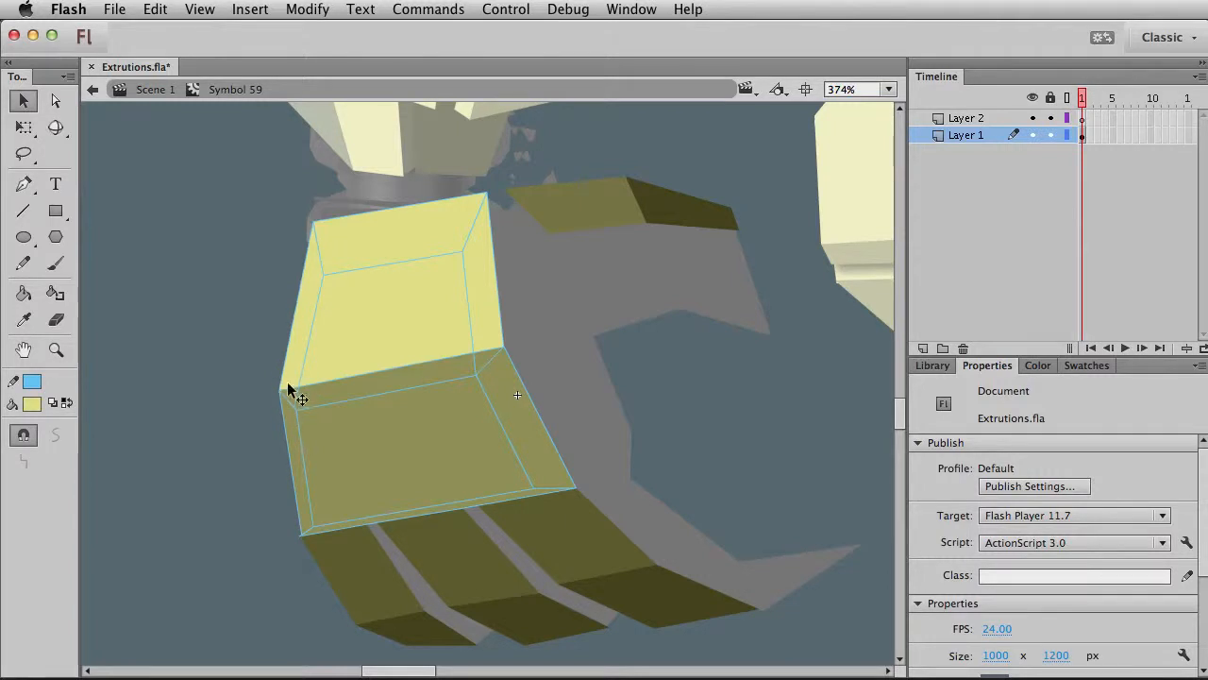
Fill the strip below the upper hand face with the same light yellow and delete the line dividing them
left_click(56, 293)
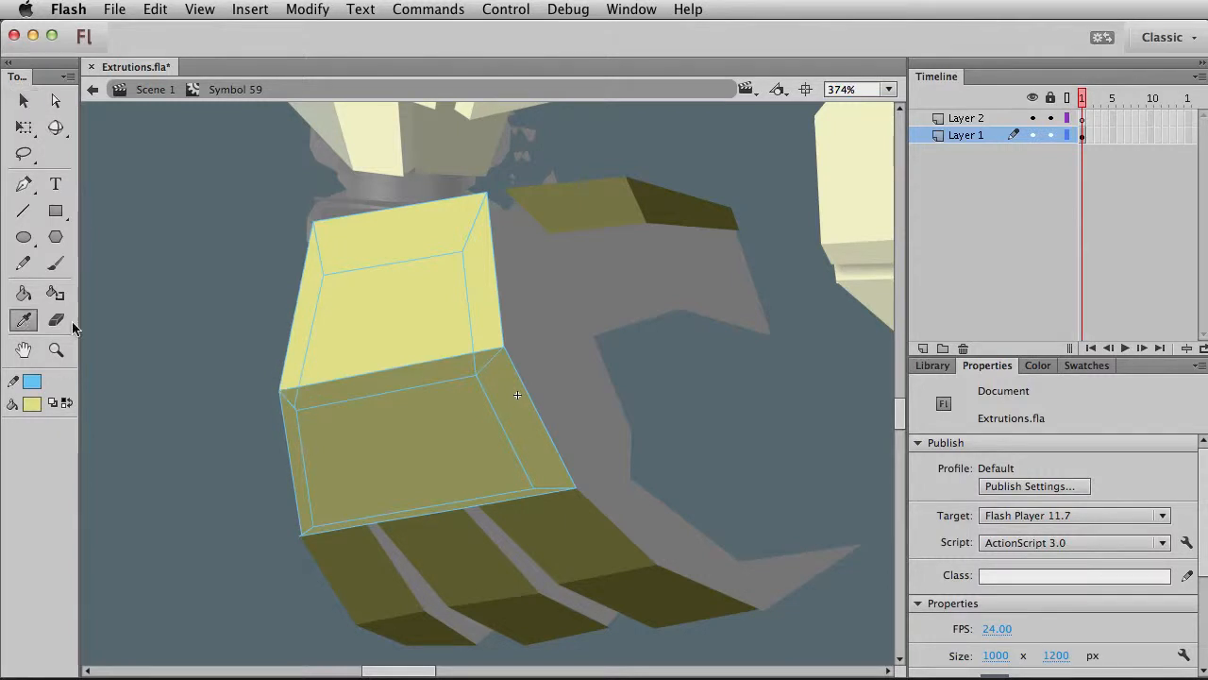
key("v")
left_click(452, 365)
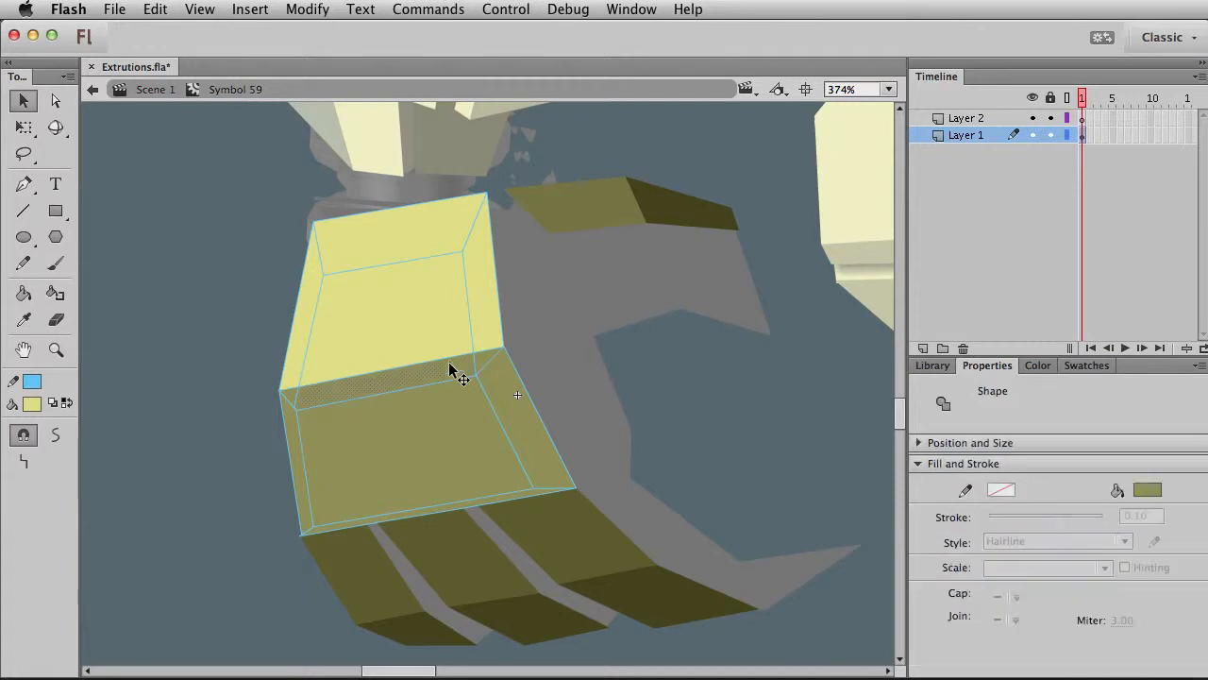
left_click(24, 293)
left_click(379, 372)
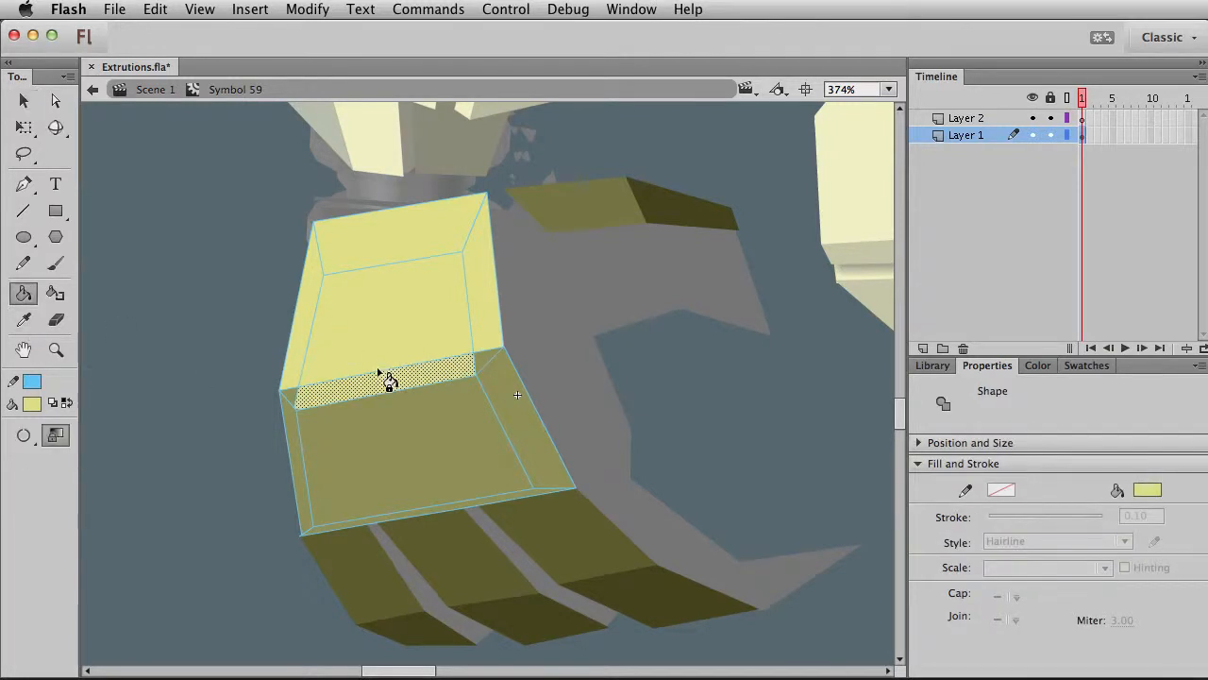
key("v")
left_click(379, 371)
key("Delete")
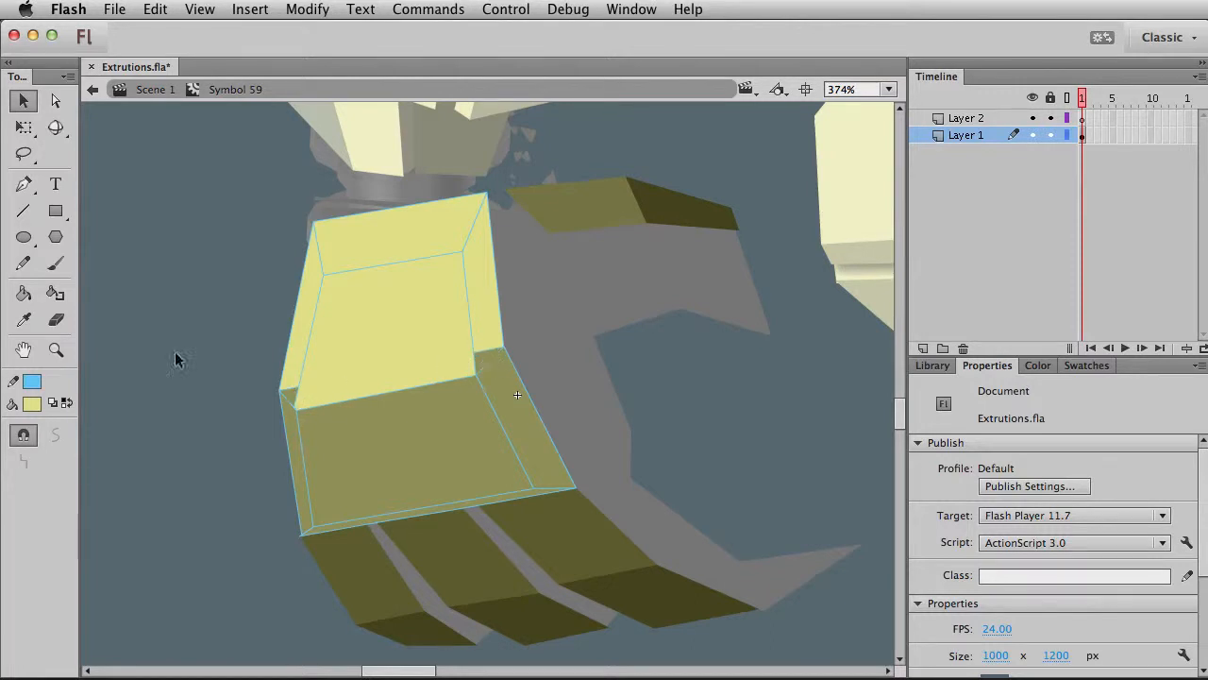
Fill the upper face's two side bevels with the lower face's olive and delete the leftover line segments crossing them
key("i")
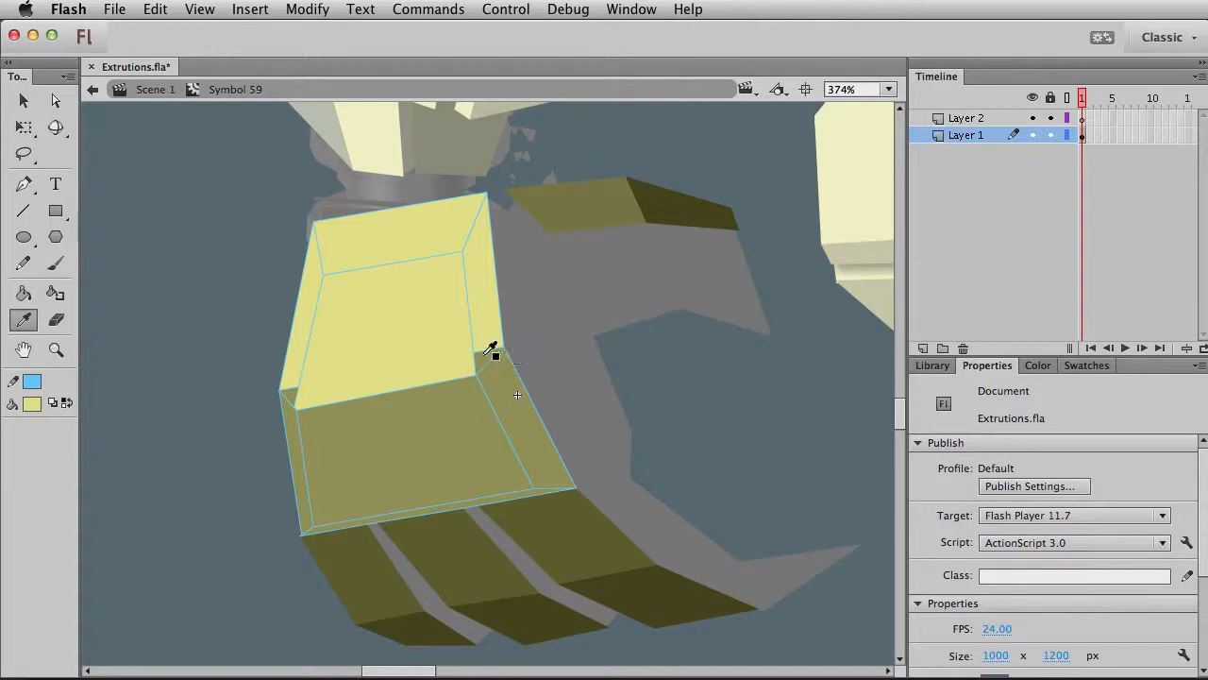
left_click(493, 350)
left_click(491, 326)
left_click(300, 374)
key("v")
left_click(290, 388)
key("Delete")
left_click(496, 349)
key("Delete")
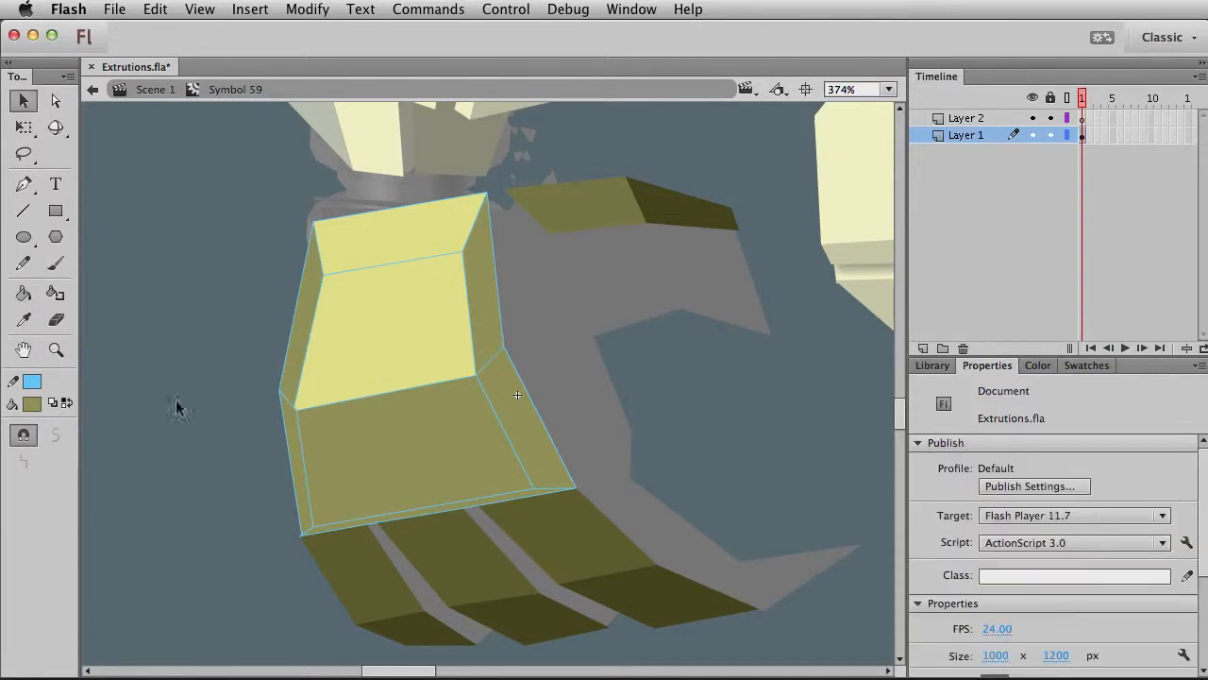
Sample the hand's light yellow, raise its brightness to 100% and fill the bevel nearest the wrist with it
key("i")
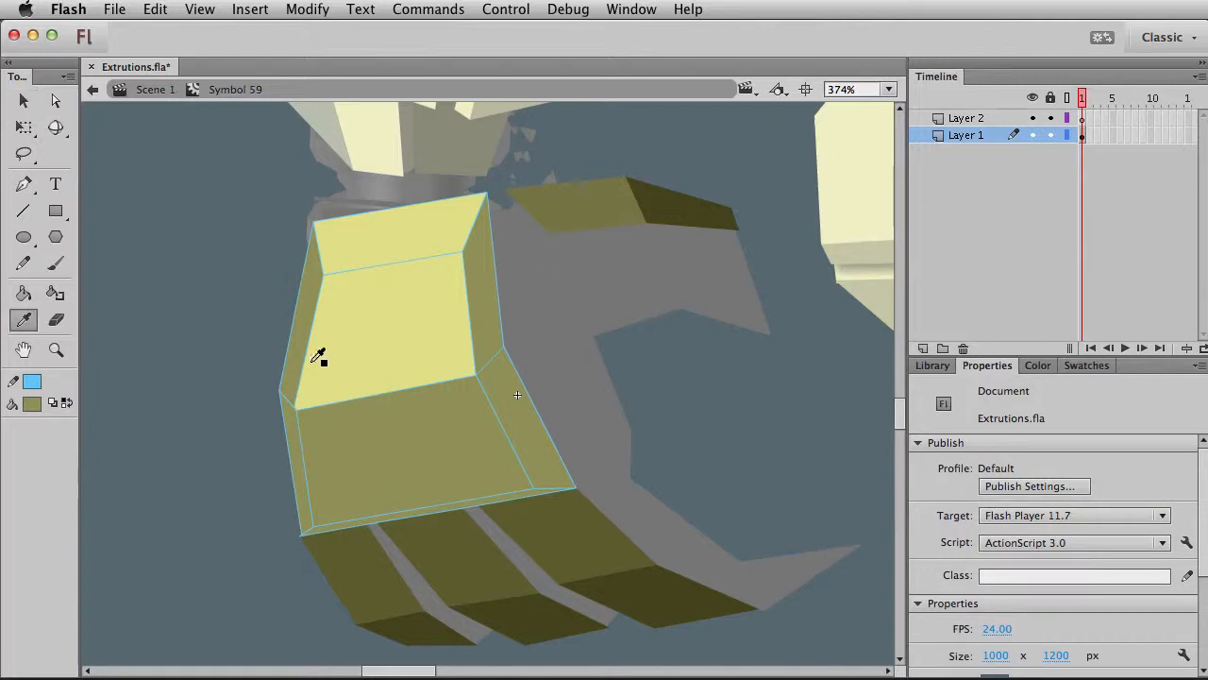
left_click(451, 216)
left_click(1043, 367)
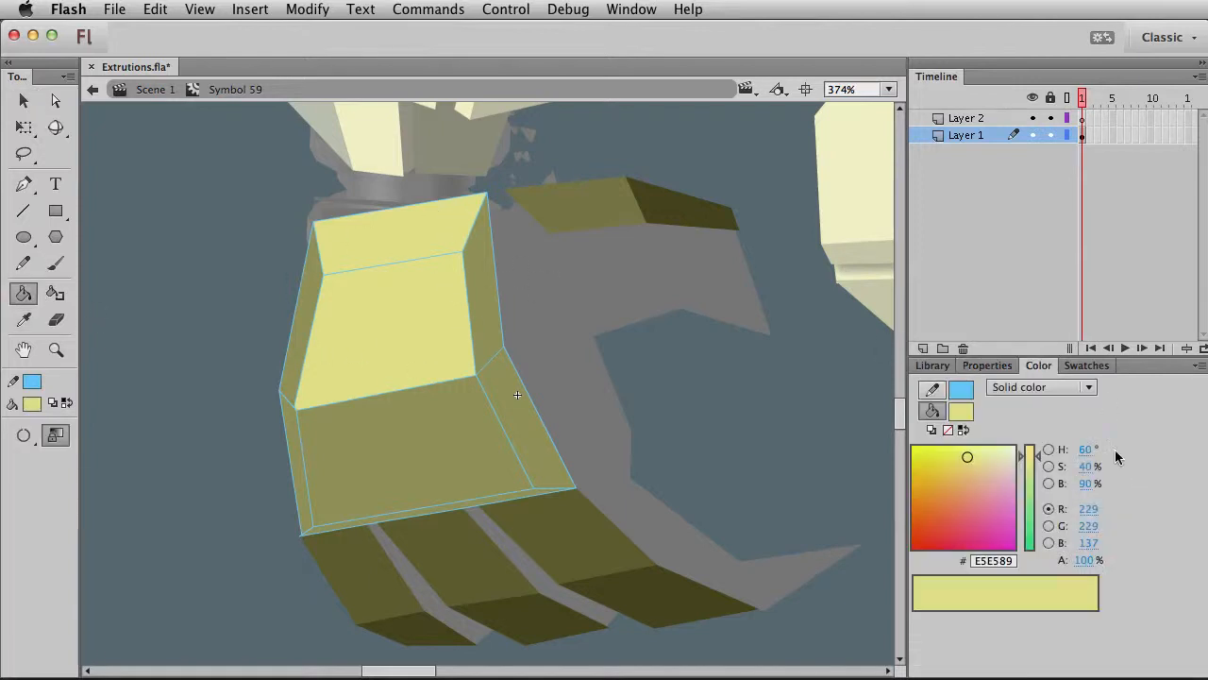
left_click_drag(1094, 484, 1138, 485)
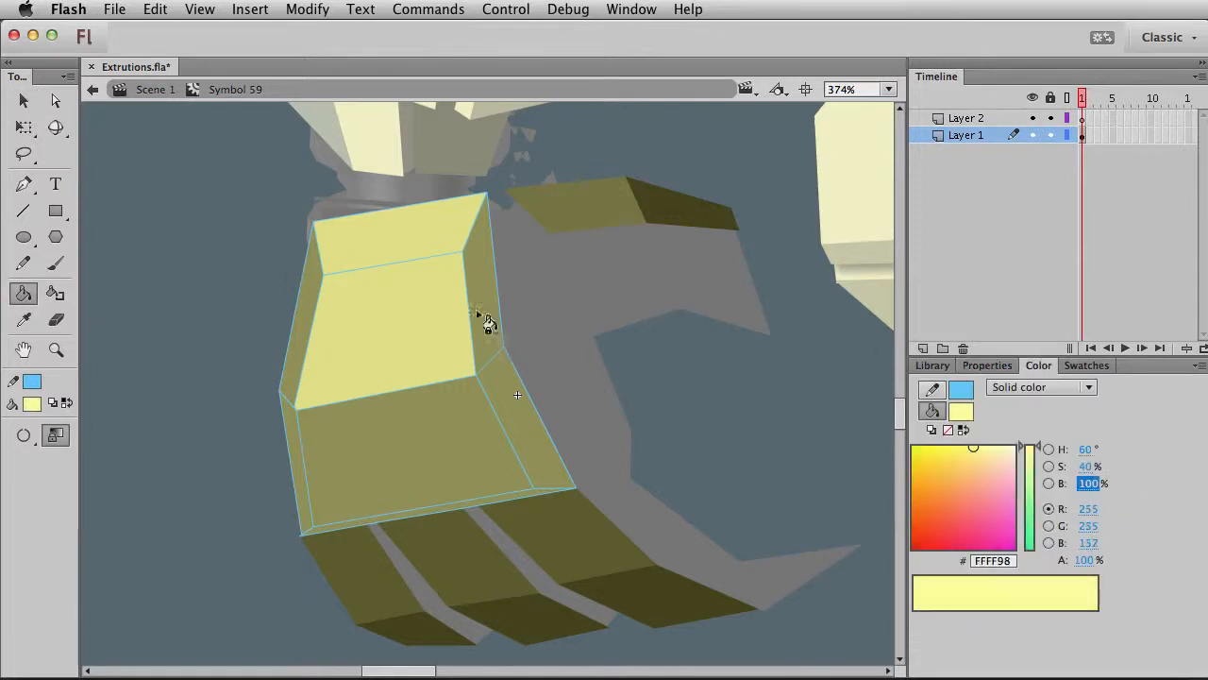
key("v")
left_click(361, 250)
left_click(24, 293)
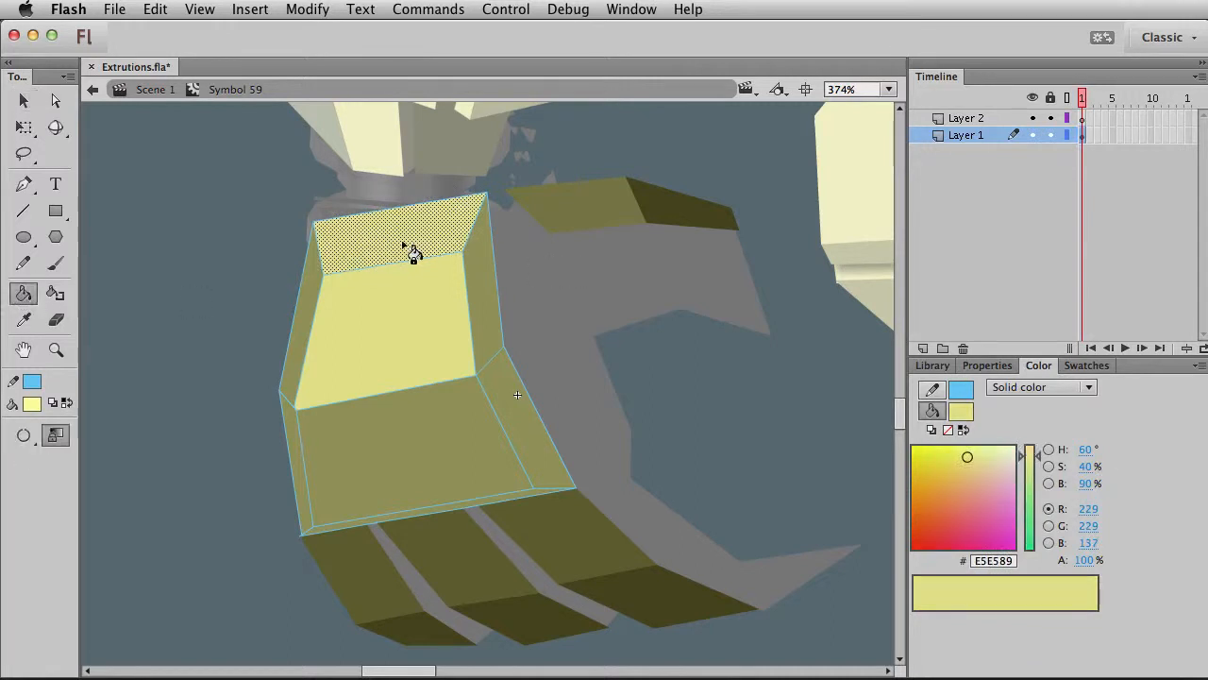
left_click(410, 254)
key("v")
left_click(653, 337)
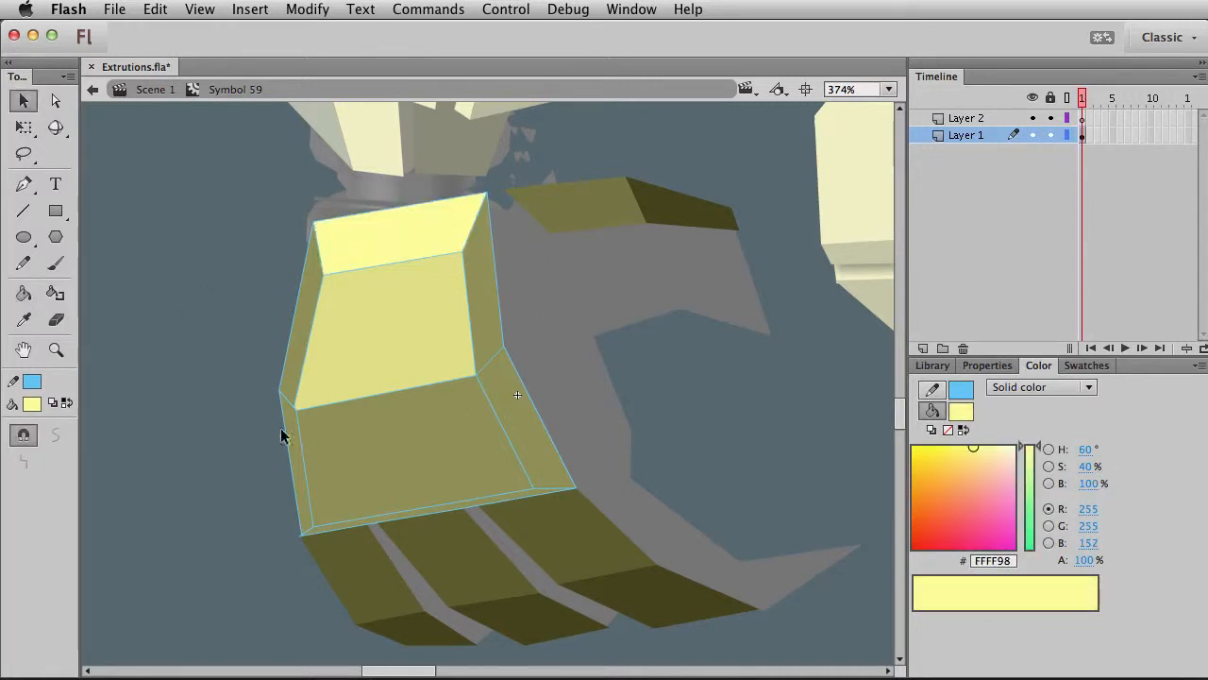
Sample the lower hand face's olive, reduce its brightness to 40% and fill the lower face's two side bevels
left_click(23, 293)
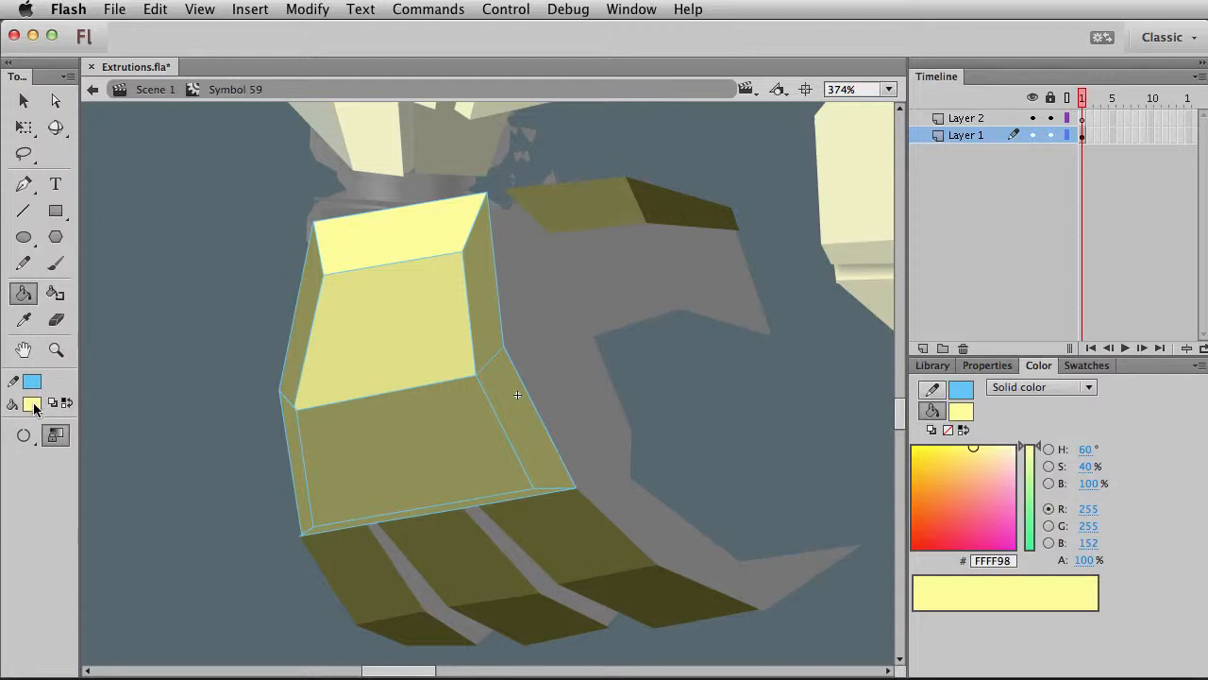
left_click(24, 320)
left_click(475, 463)
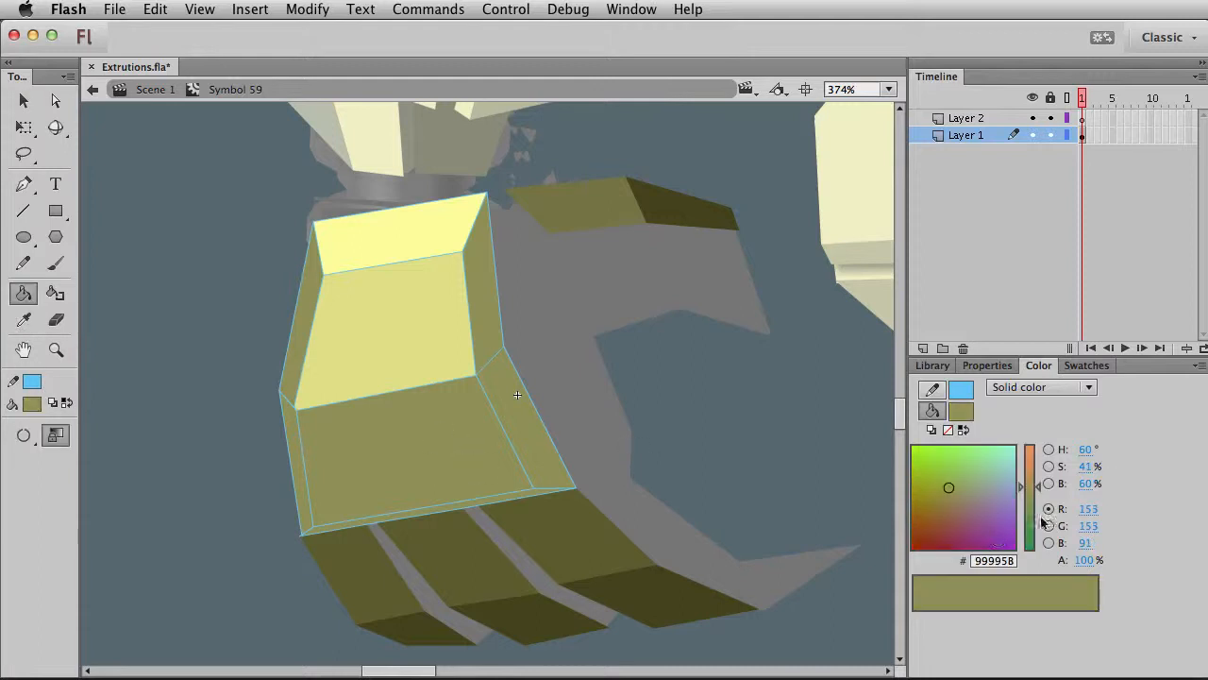
left_click_drag(1086, 483, 1067, 484)
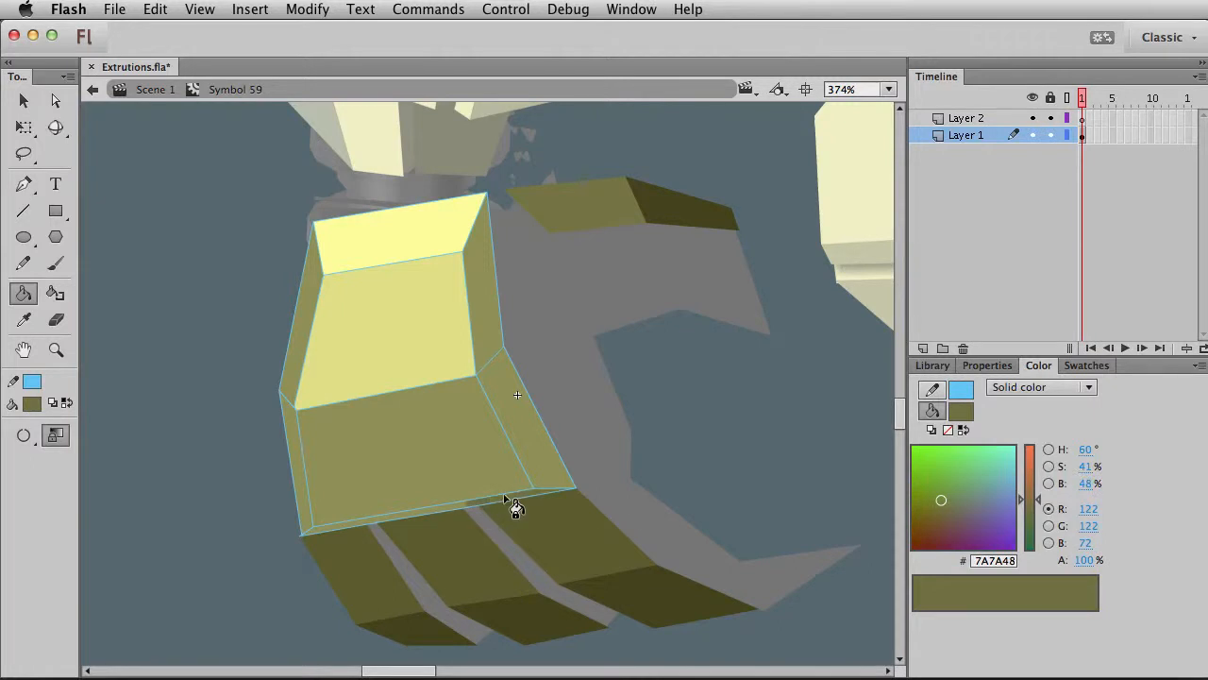
left_click(24, 435)
left_click(104, 438)
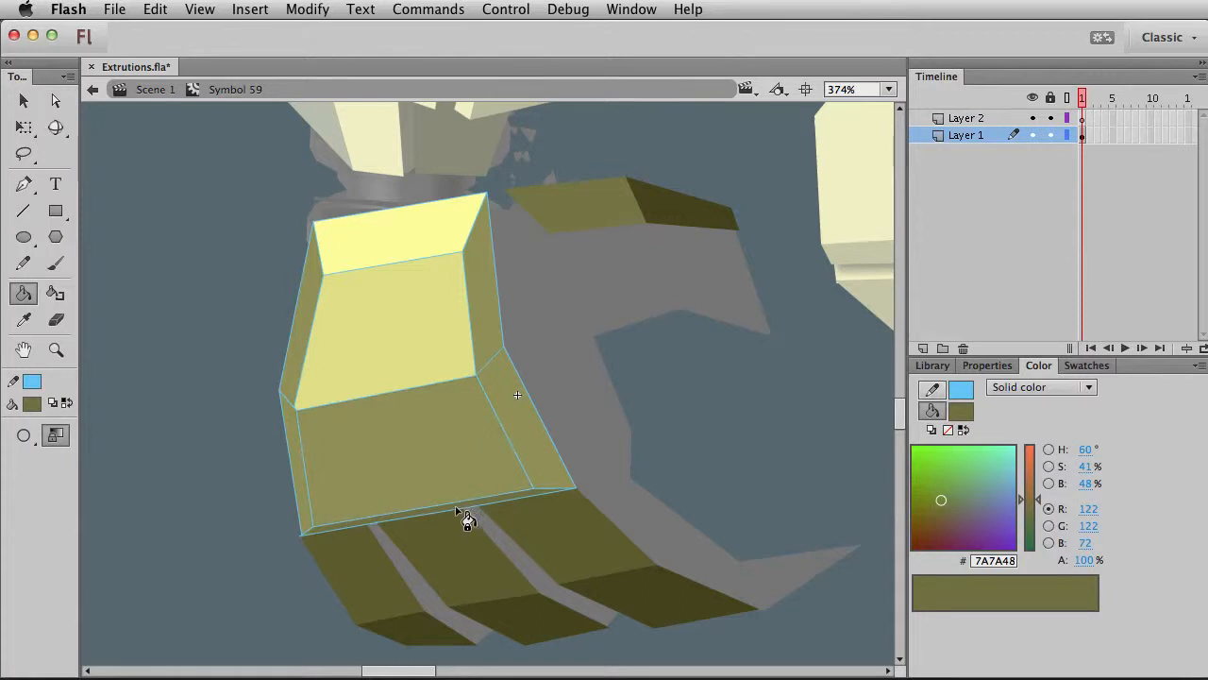
left_click_drag(1091, 485, 1083, 487)
left_click(543, 432)
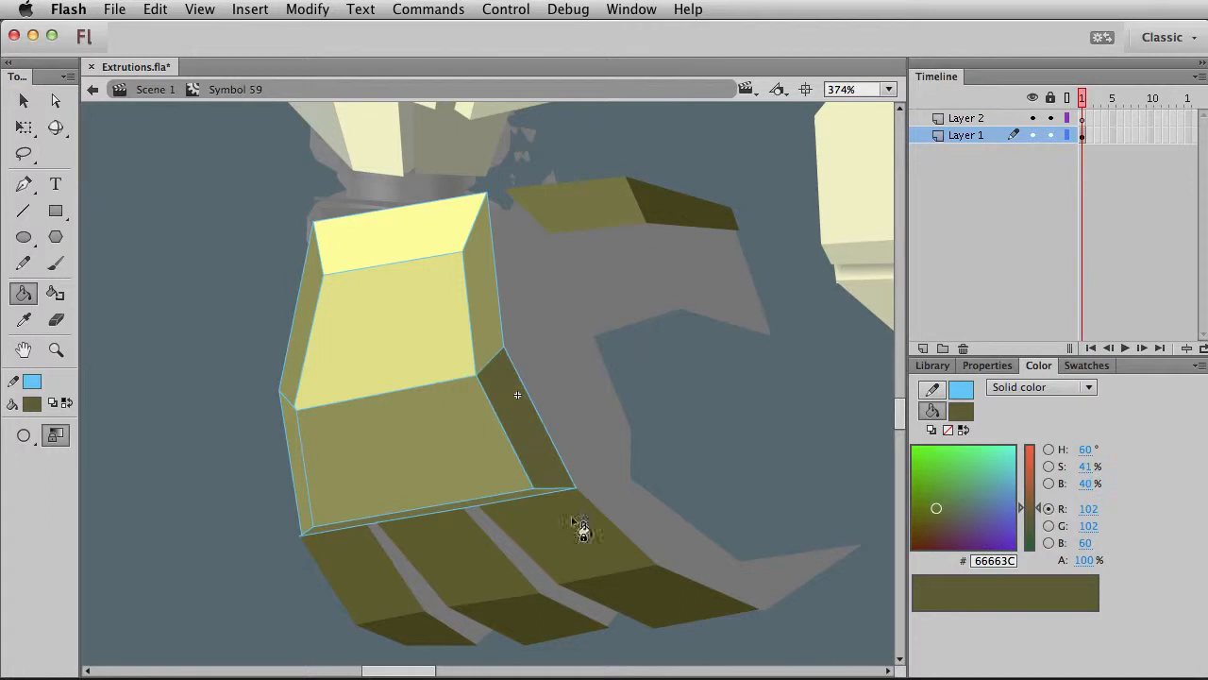
left_click(300, 469)
key("v")
Fill the thin bevel above the fingers with the olive at 27% brightness, and return to Scene 1
left_click_drag(1086, 484, 1073, 484)
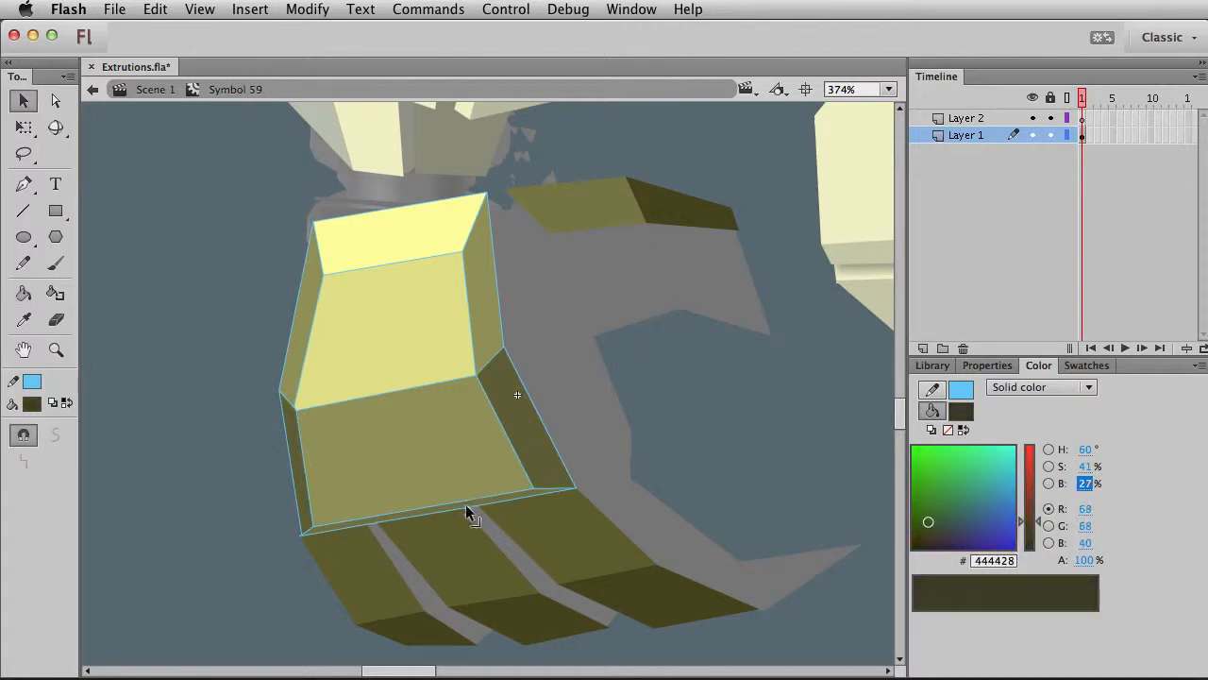
left_click(469, 505)
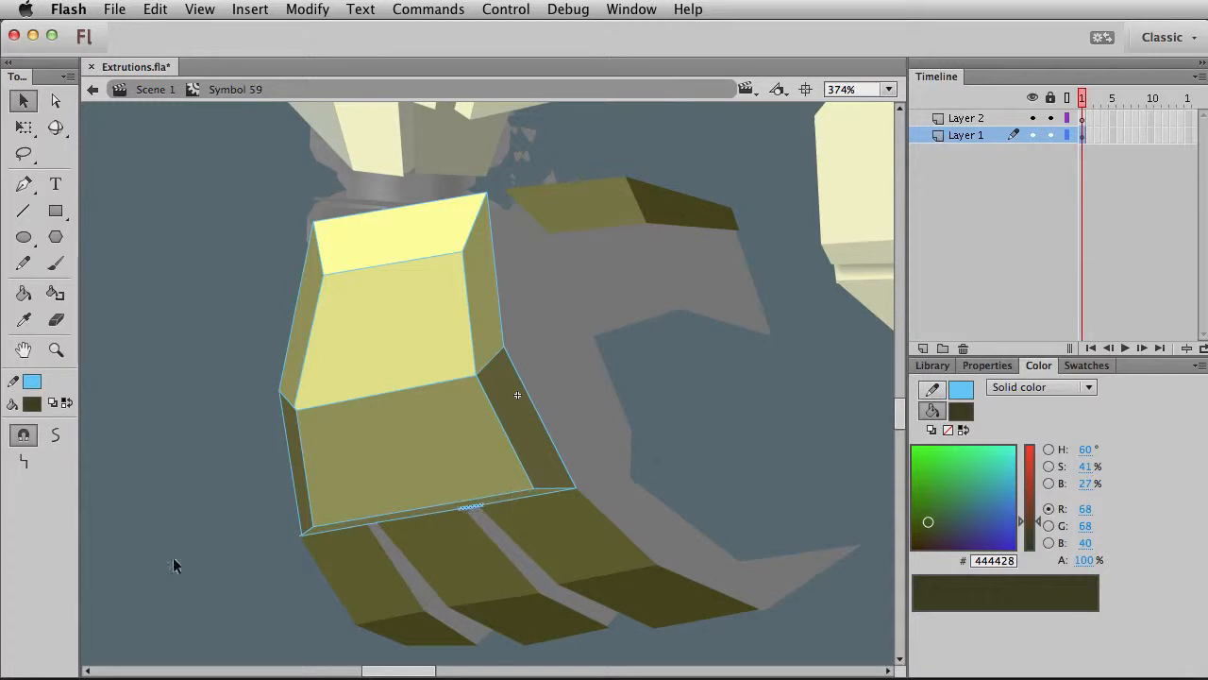
left_click(24, 293)
left_click(486, 514)
key("v")
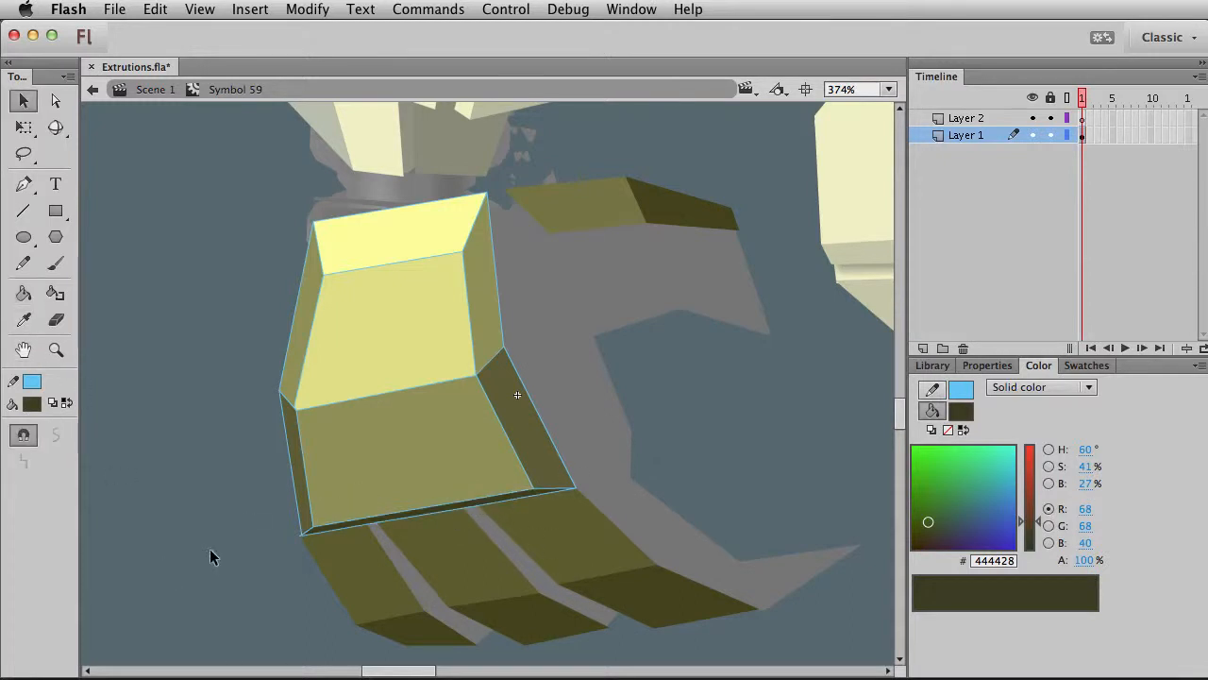
key("super+e")
left_click(370, 532)
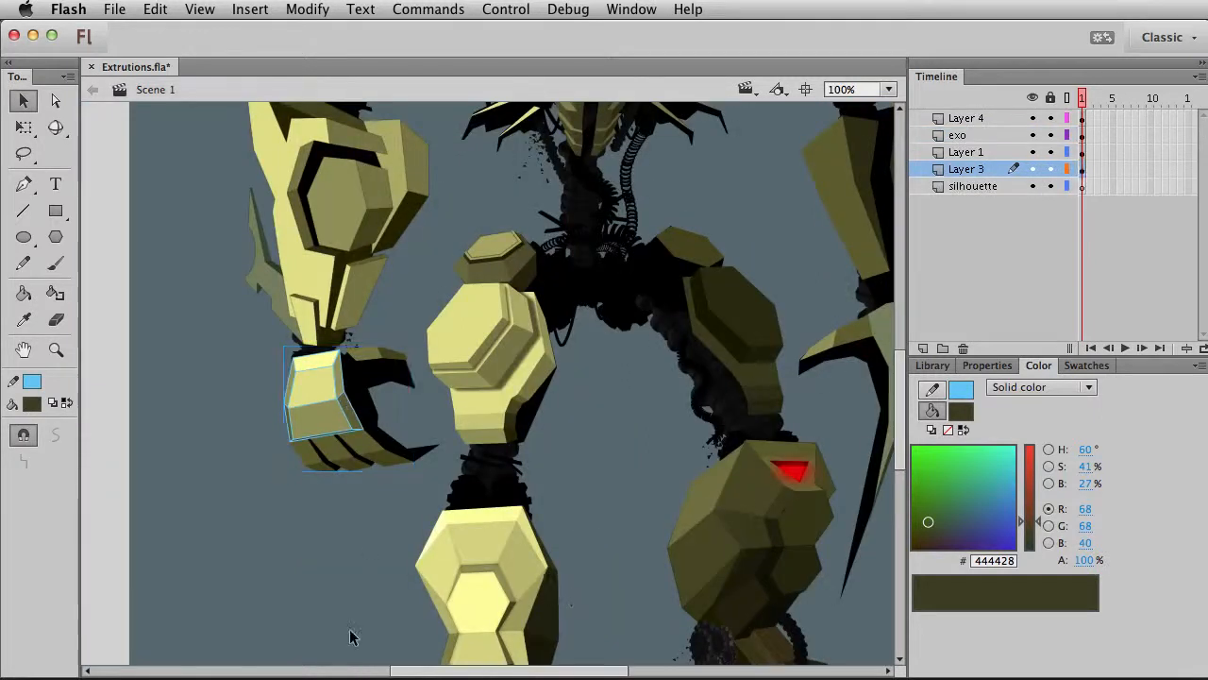
Open the hand armour symbol for editing, with its finger segments in close view
left_click_drag(348, 552, 437, 619)
left_click(431, 508)
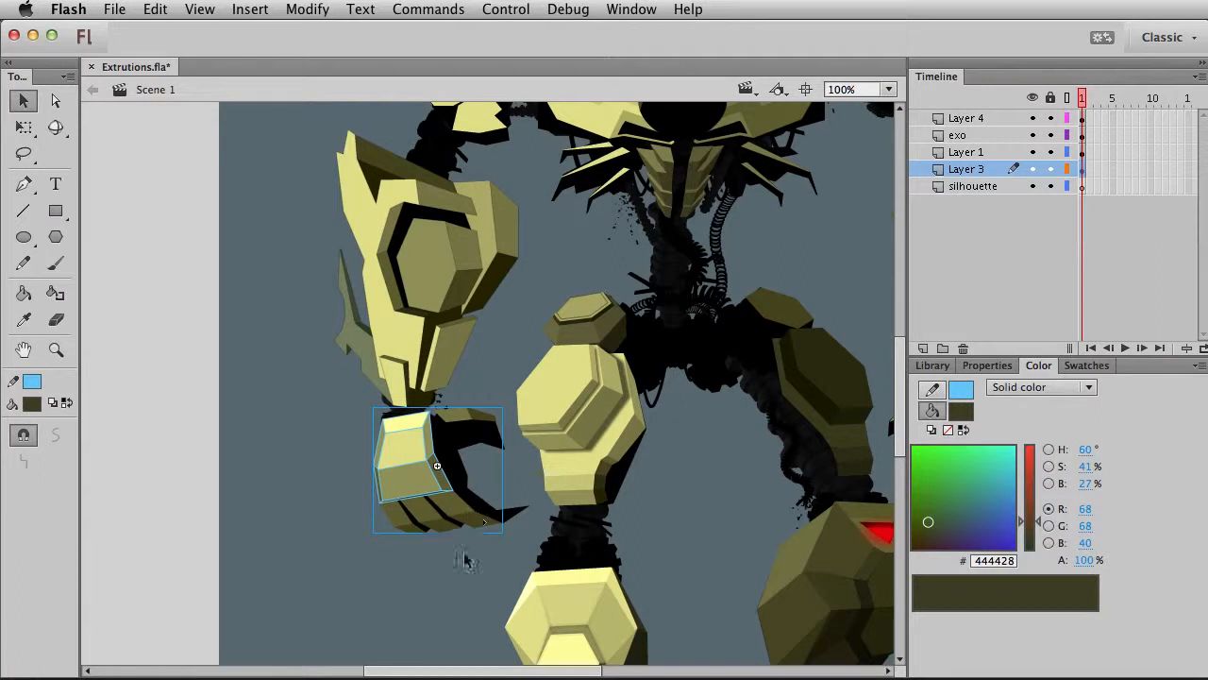
double_click(421, 497)
left_click(56, 348)
left_click_drag(338, 431, 594, 581)
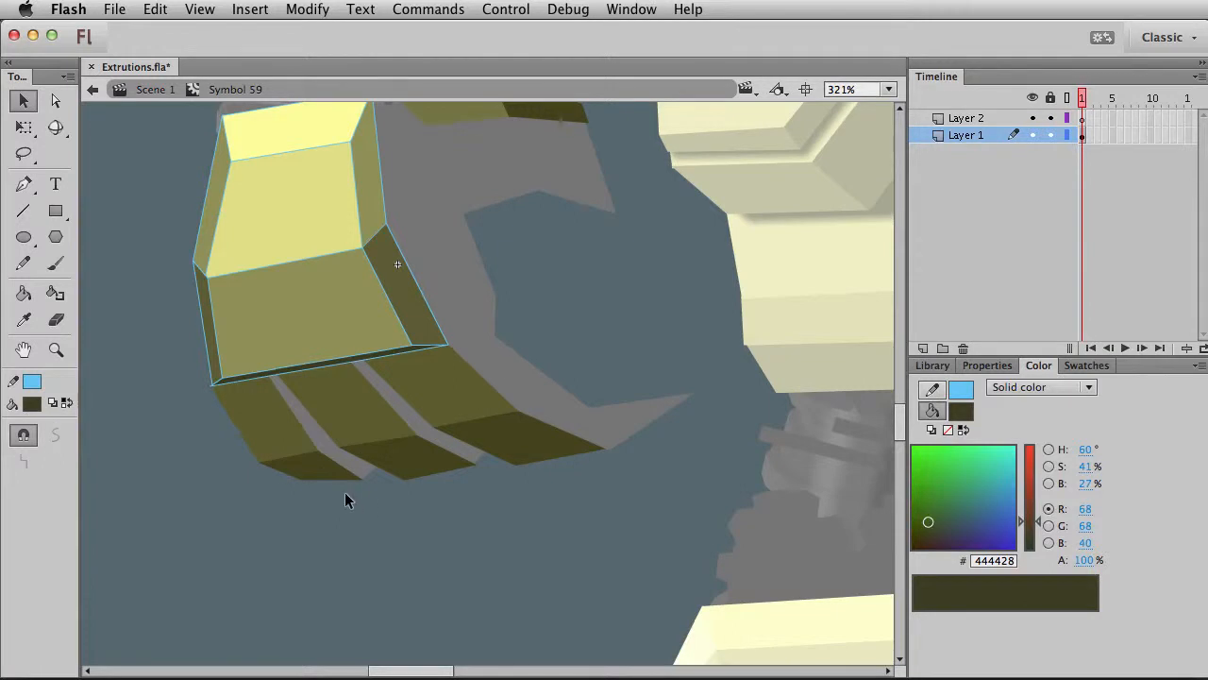
left_click(324, 475)
left_click(405, 473, "shift")
left_click(577, 442, "shift")
left_click(484, 398, "shift")
left_click(366, 408, "shift")
left_click(258, 477)
Select the six olive finger faces on Layer 1, cut them and paste them in place on Layer 2
left_click(262, 432)
left_click(324, 475, "shift")
left_click(339, 410, "shift")
left_click(408, 467, "shift")
left_click(491, 409, "shift")
left_click(507, 459, "shift")
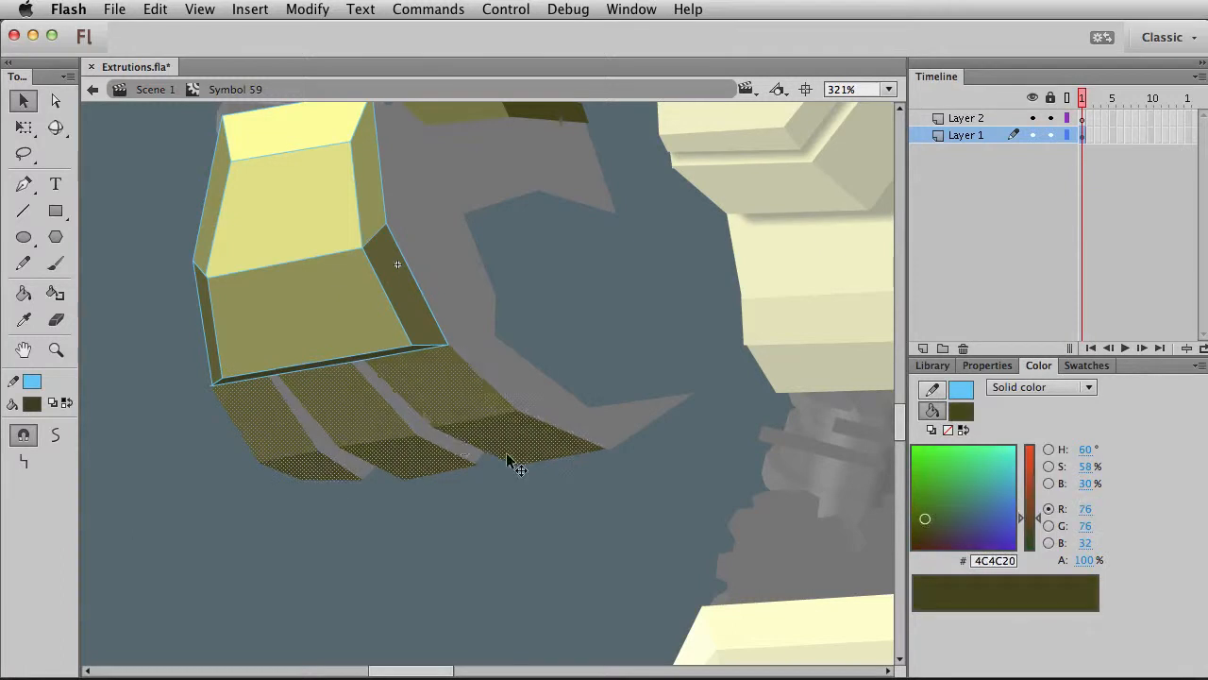
key("Delete")
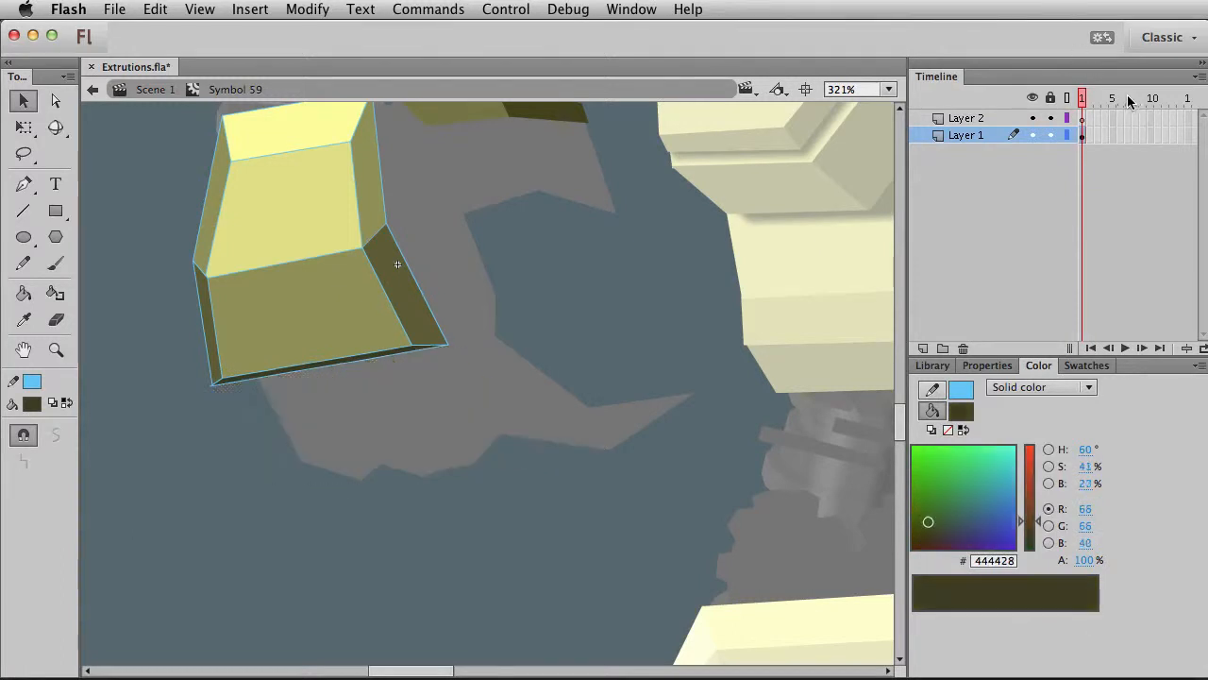
key("super+shift+v")
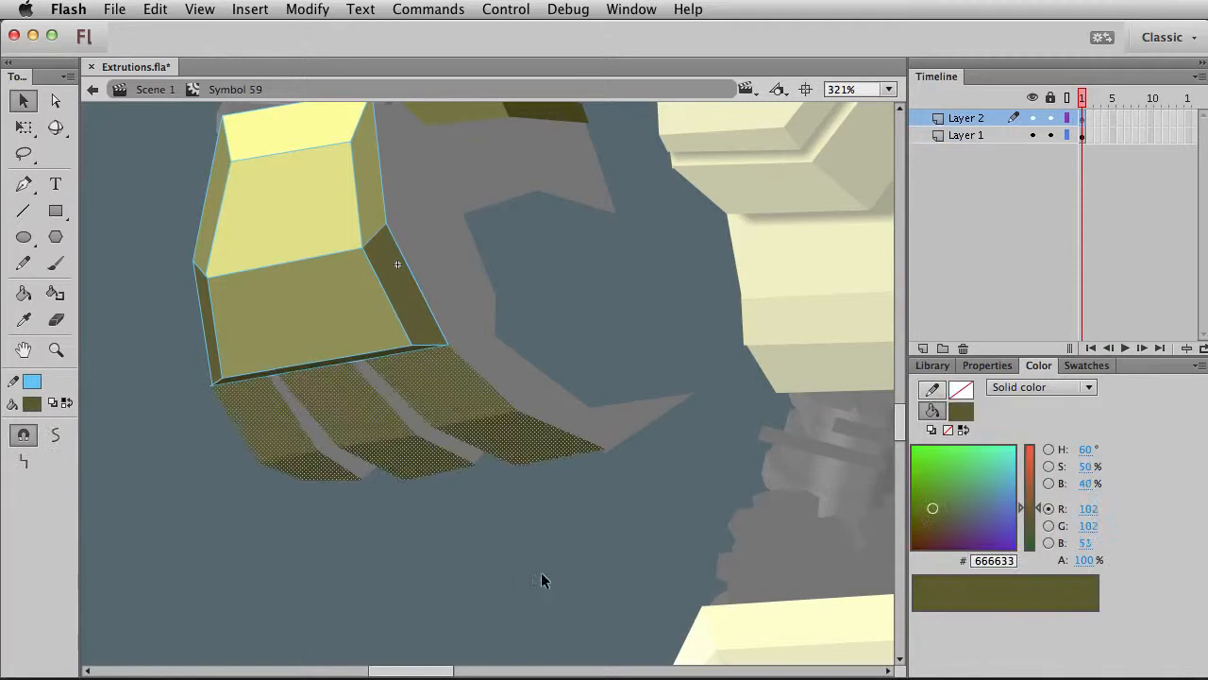
Inset the six finger faces by 2 px with Expand Fill
left_click(291, 6)
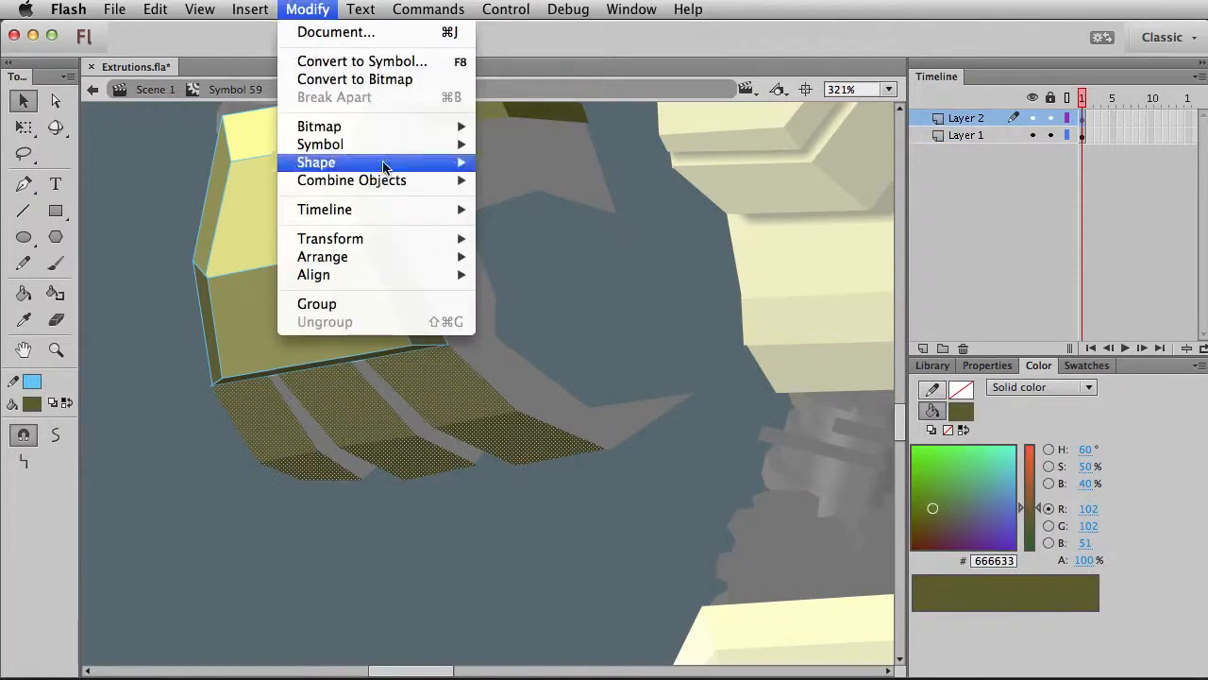
mouse_move(393, 145)
mouse_move(377, 169)
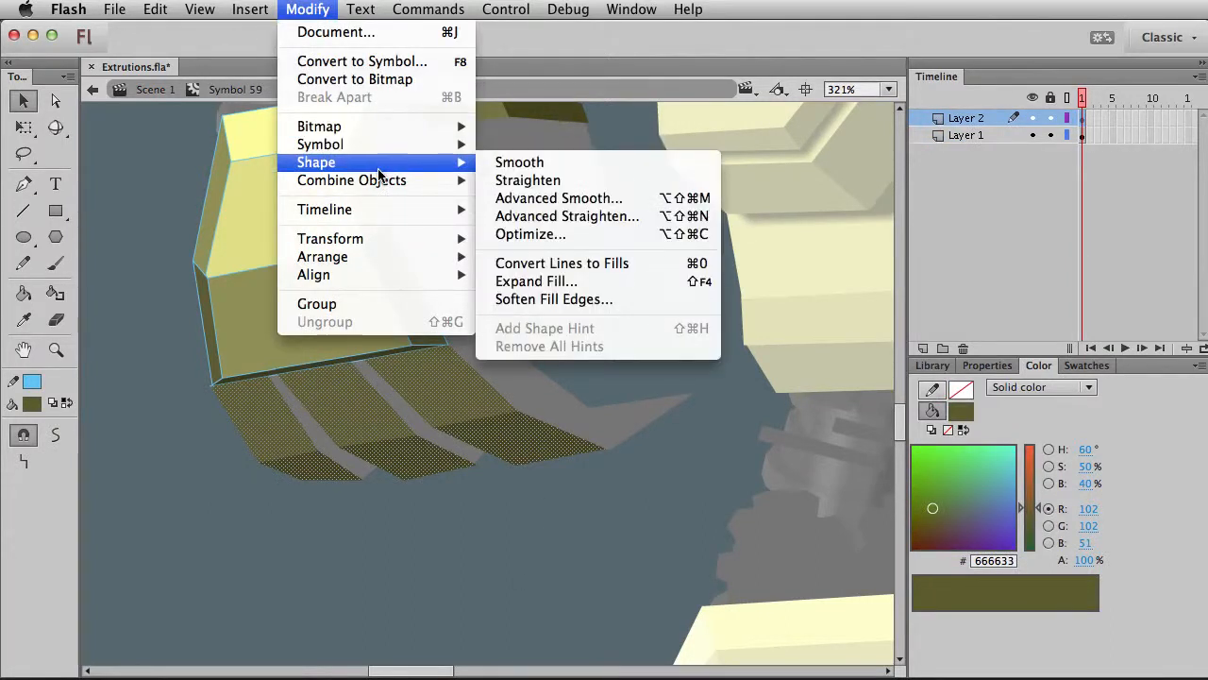
left_click(578, 280)
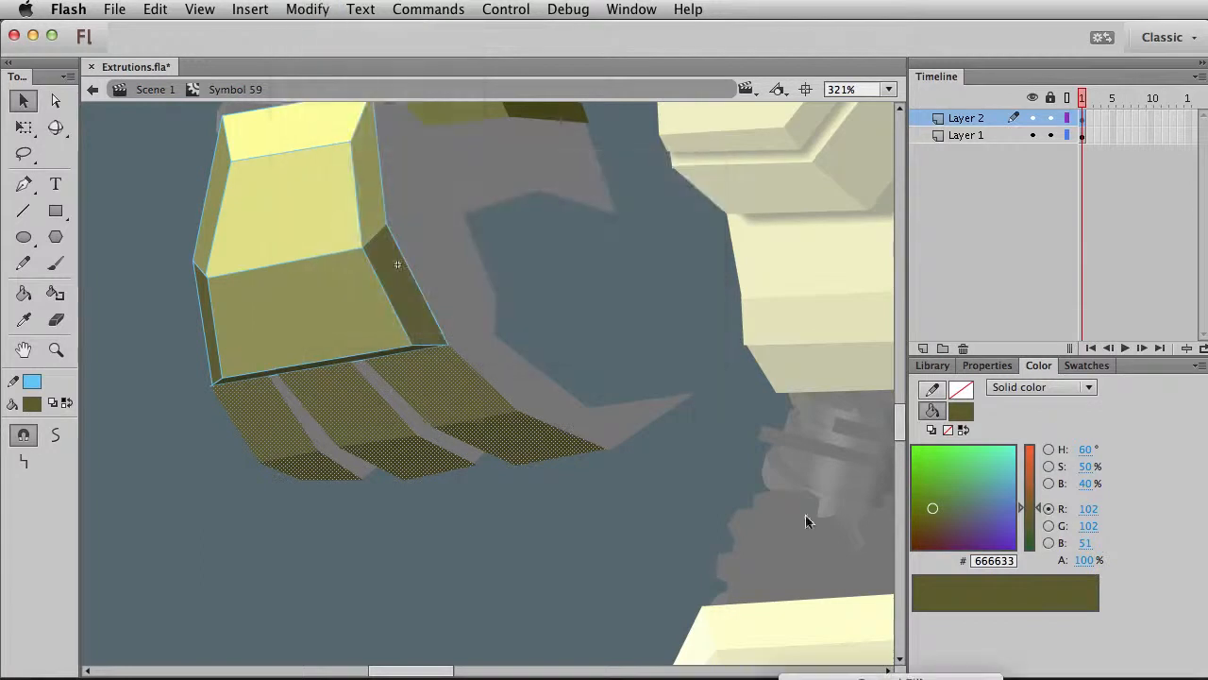
left_click(647, 455)
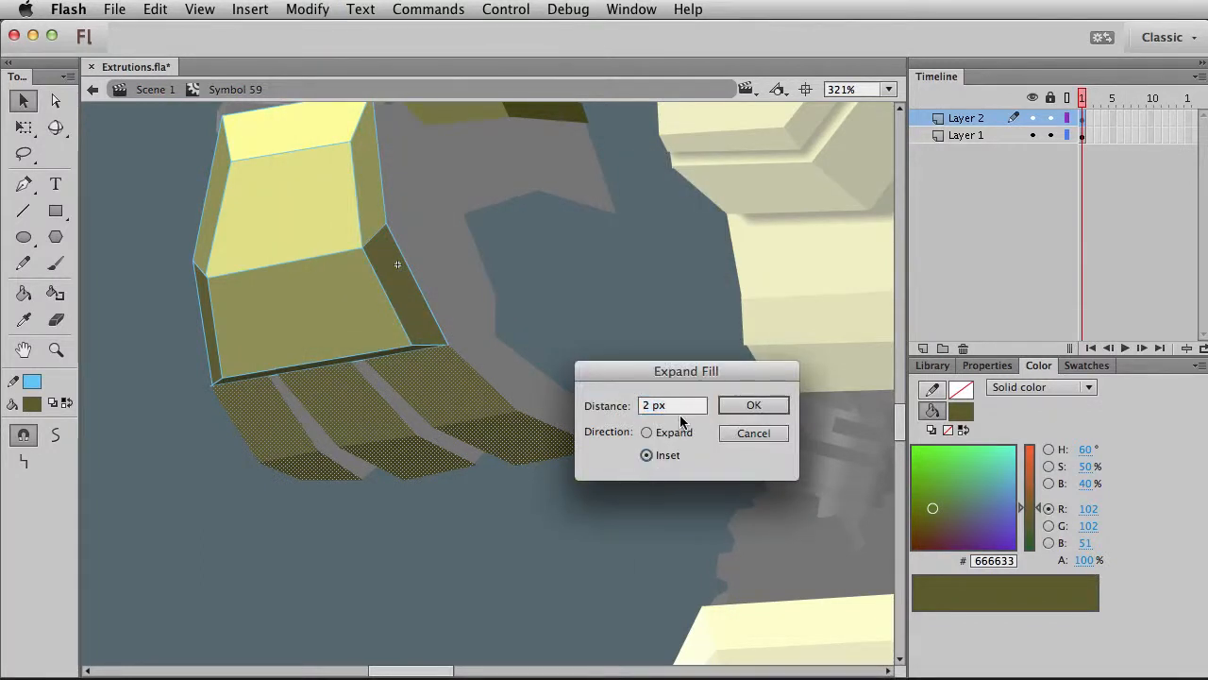
type("1")
left_click(766, 405)
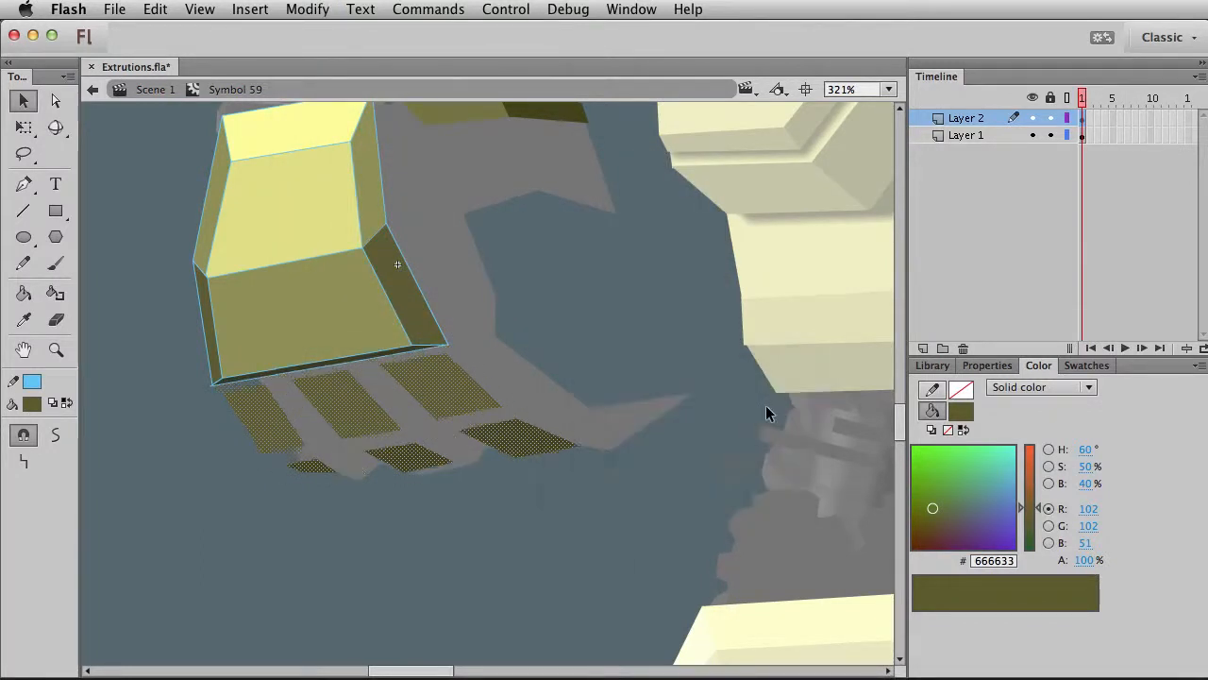
left_click(618, 477)
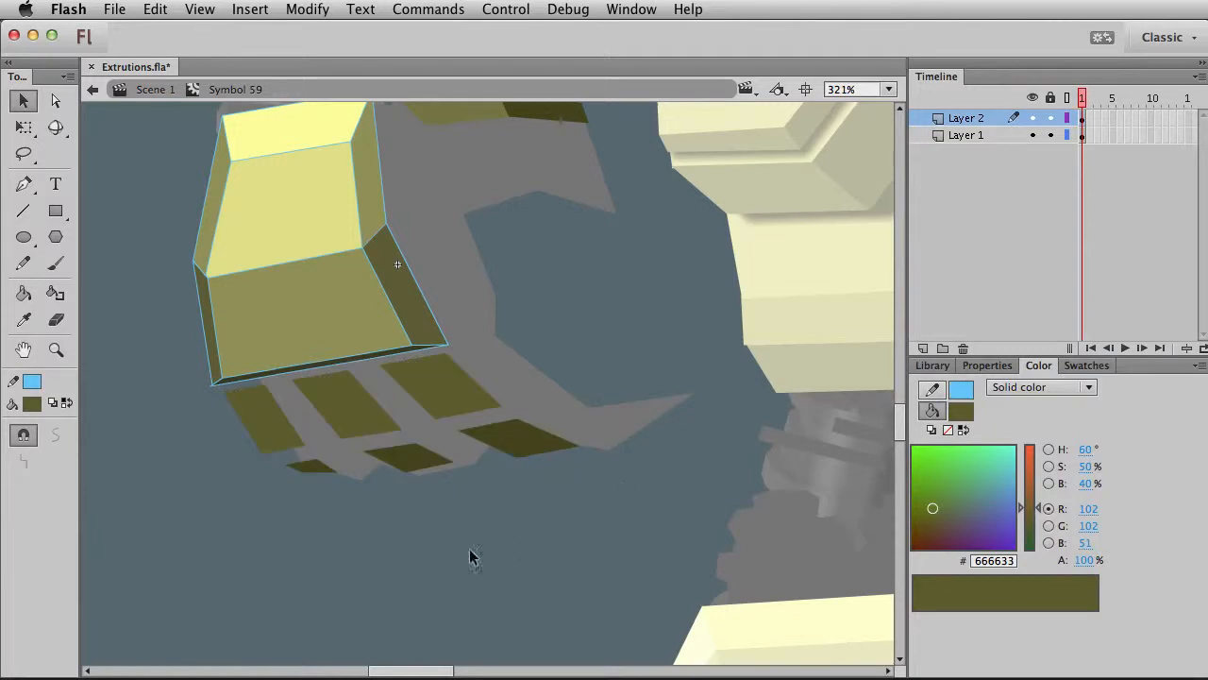
Outline each of the six inset finger faces with the light blue stroke
left_click(52, 301)
left_click(267, 429)
left_click(345, 401)
left_click(314, 467)
left_click(412, 465)
left_click(436, 404)
left_click(510, 440)
Copy the six finger faces with their outlines and paste them in place on a new layer directly above Layer 1
left_click(55, 349)
left_click_drag(195, 261, 630, 533)
key("v")
double_click(237, 384)
left_click(178, 370)
double_click(247, 393)
double_click(436, 378, "shift")
double_click(619, 374, "shift")
double_click(701, 426, "shift")
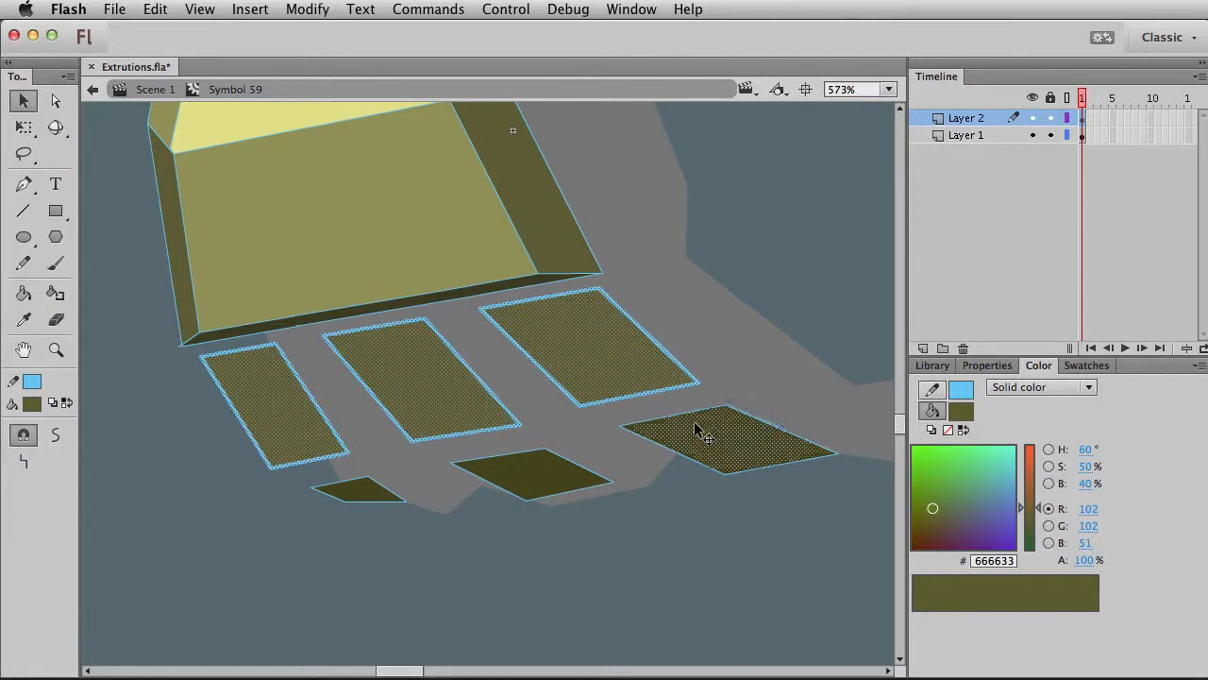
double_click(519, 482, "shift")
double_click(382, 498, "shift")
left_click(970, 135)
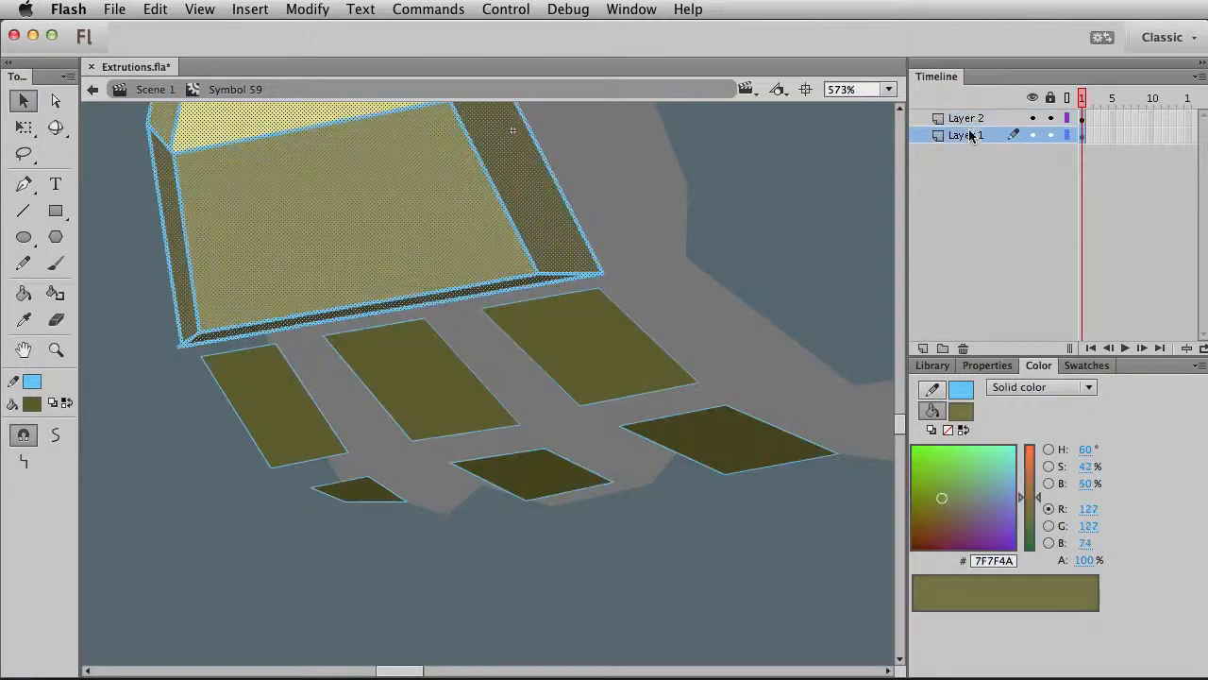
left_click(924, 349)
key("shift+super+v")
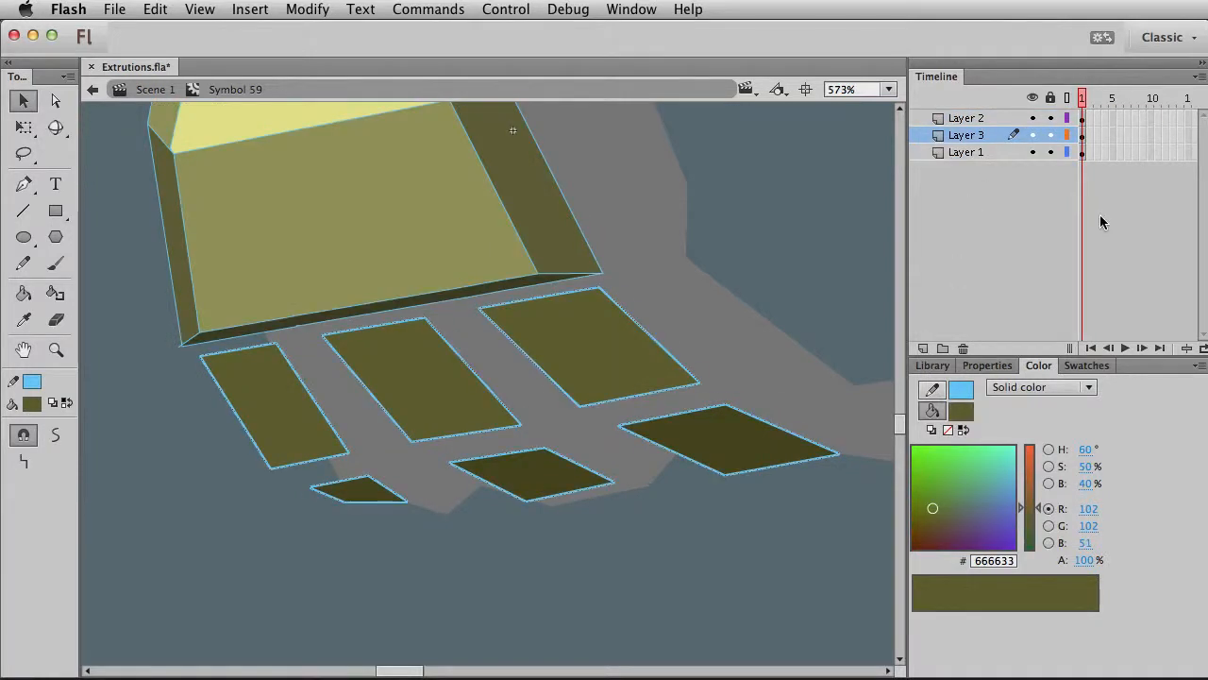
Nudge the copied finger faces on Layer 3 up and to the right, offset from the originals
key("shift+Up")
key("shift+Right")
key("shift+Right")
key("shift+Right")
key("Up")
key("Up")
key("Up")
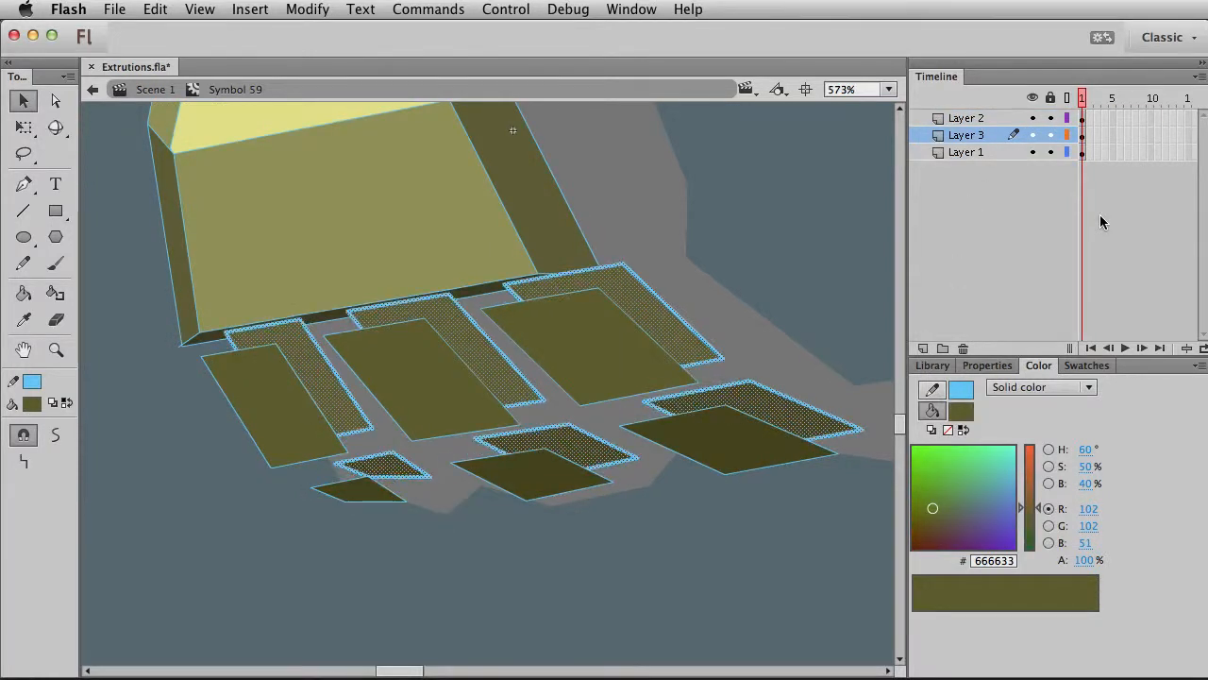
Move Layer 1 above the two finger layers, then lock and hide it
left_click(969, 154)
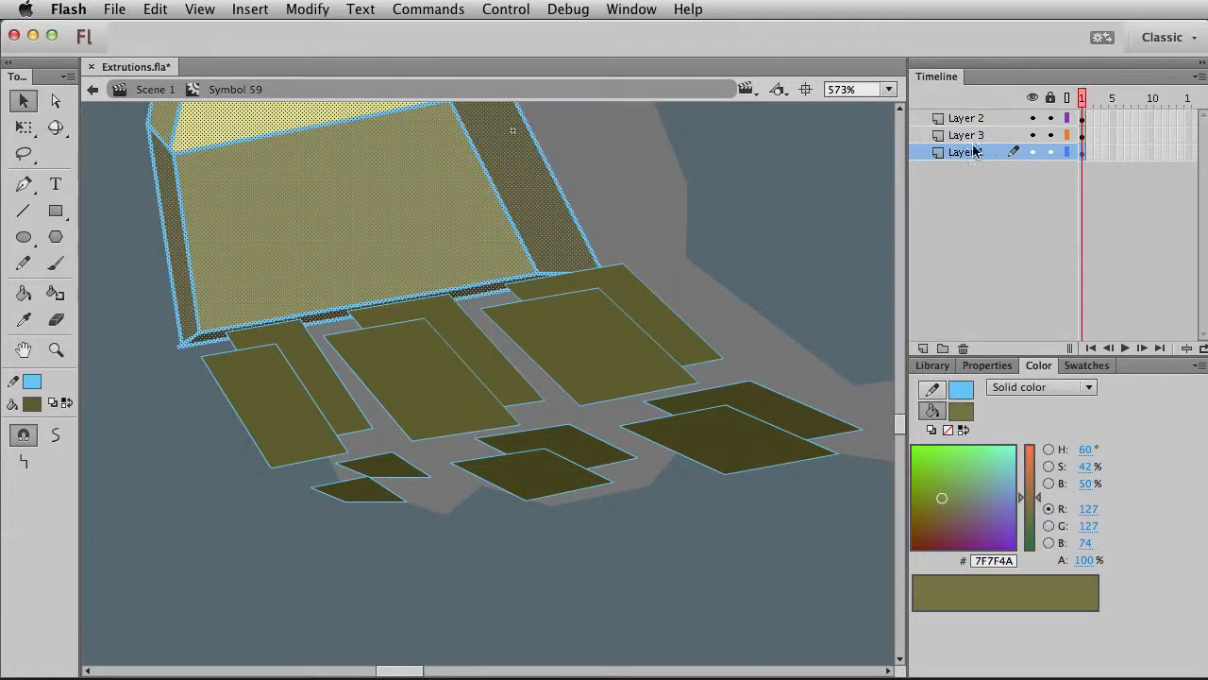
left_click_drag(984, 163, 982, 114)
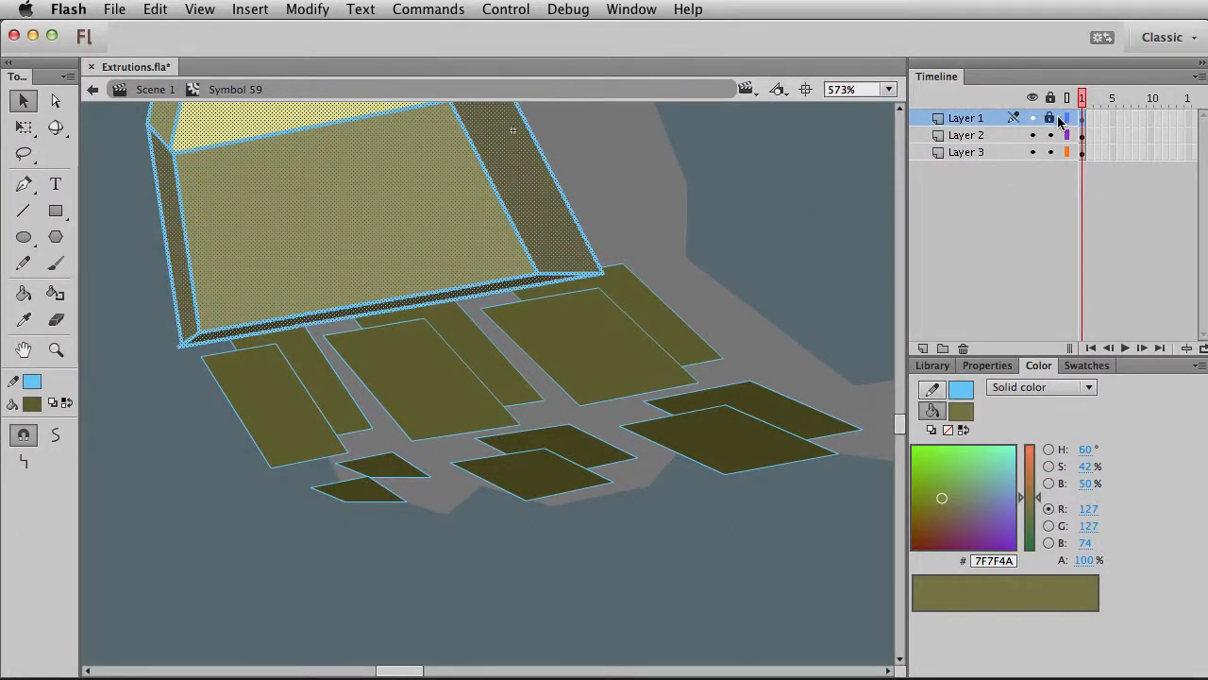
left_click(1052, 118)
left_click(1033, 117)
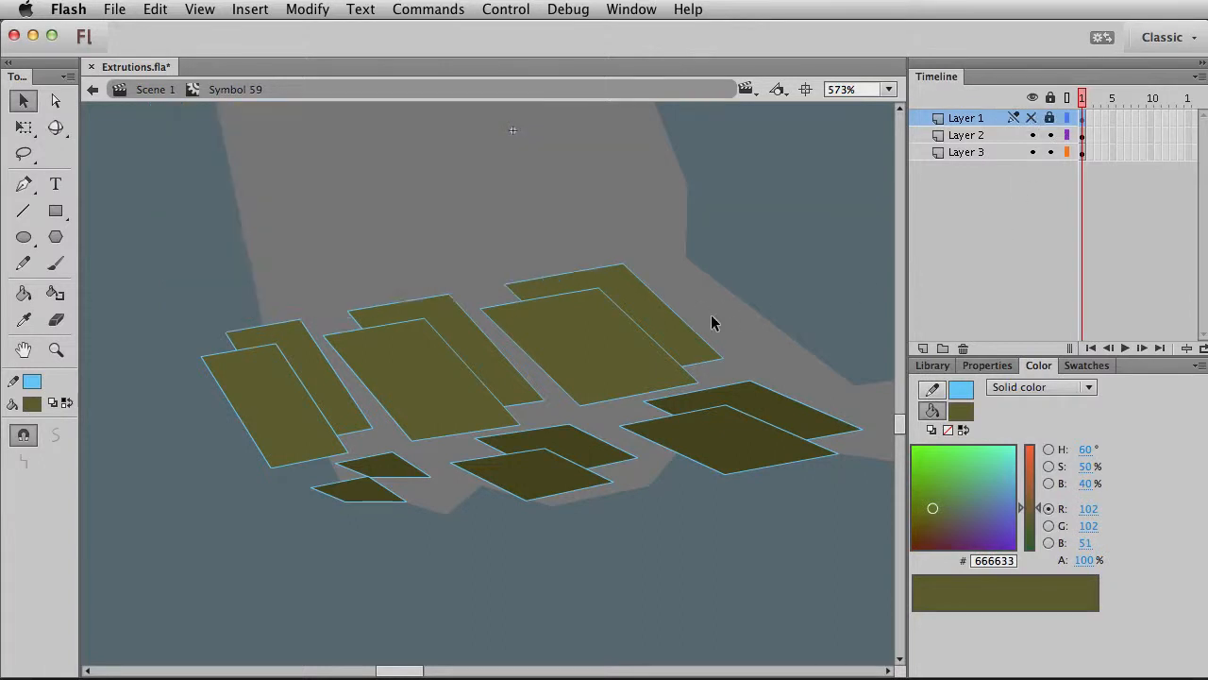
Nudge the front finger faces on Layer 2 slightly down and to the right
left_click(1084, 136)
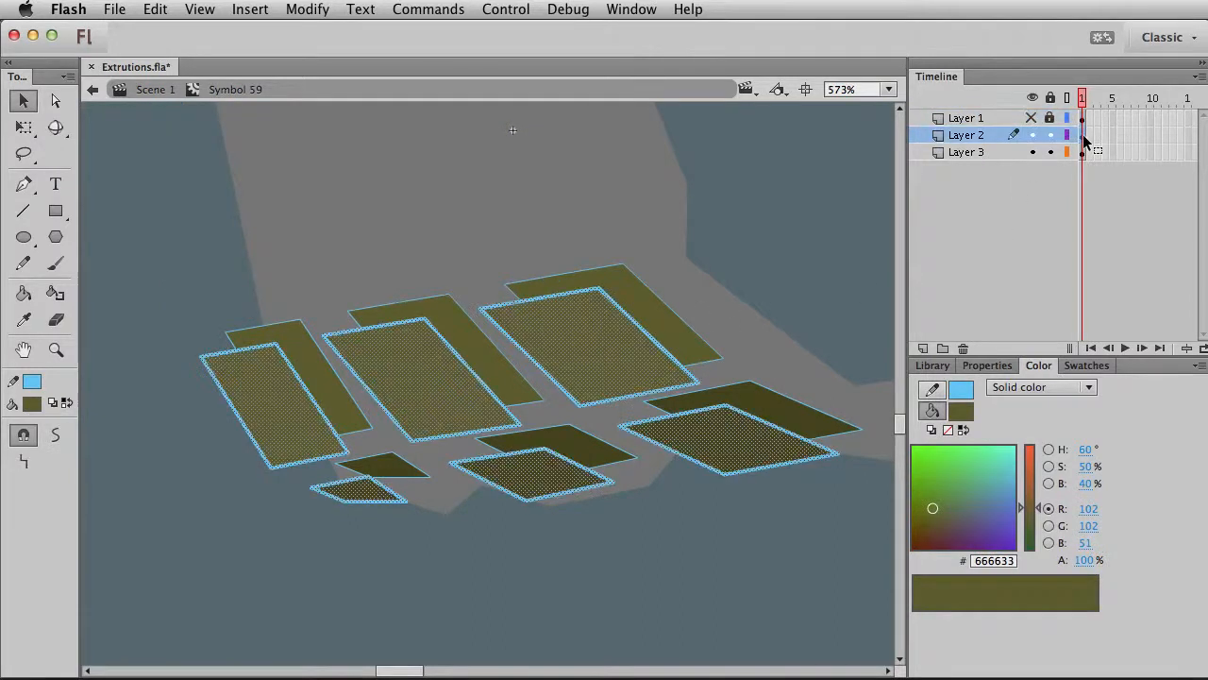
key("shift+Down")
key("shift+Right")
key("shift+Left")
key("shift+Right")
key("Right")
key("Up")
key("Up")
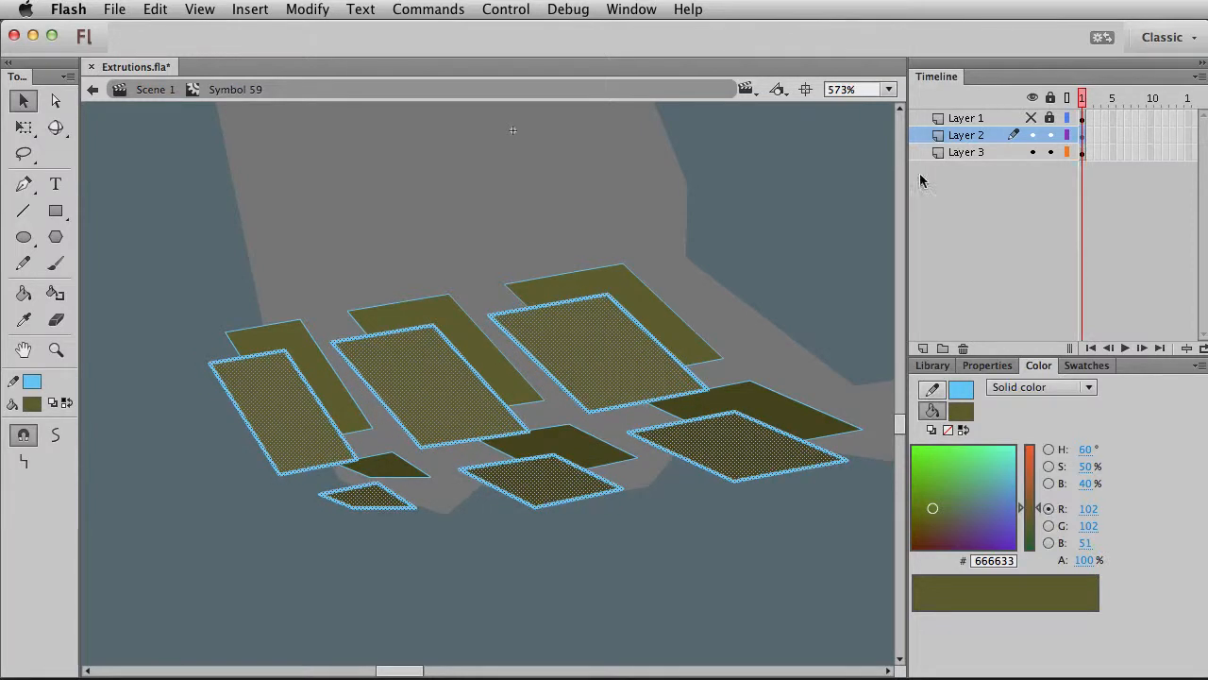
left_click(408, 510)
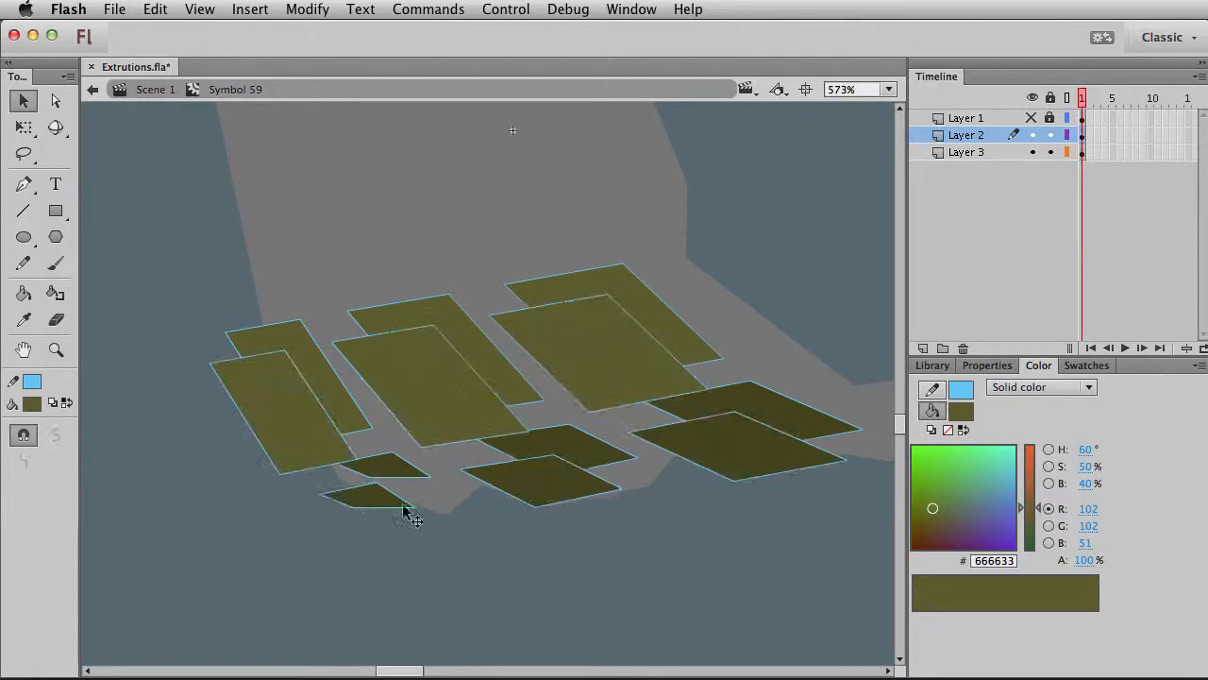
Draw snapped straight lines joining the matching corners of the front and back finger faces
left_click(23, 211)
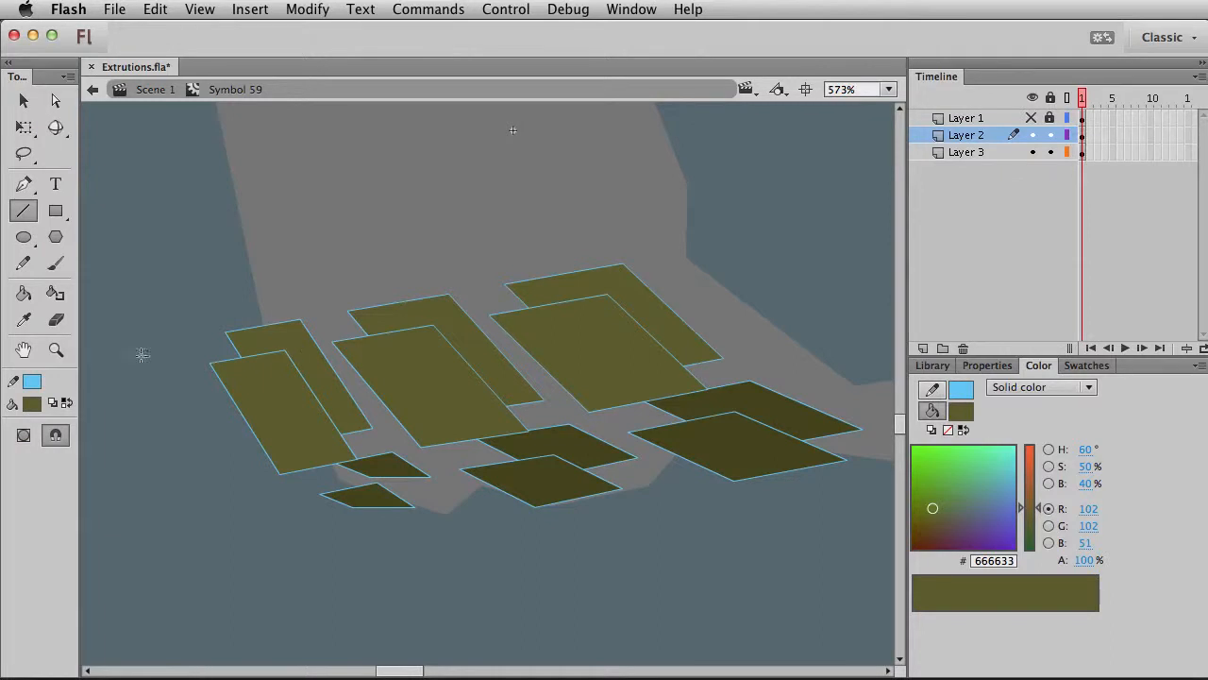
left_click(49, 434)
left_click_drag(211, 362, 227, 332)
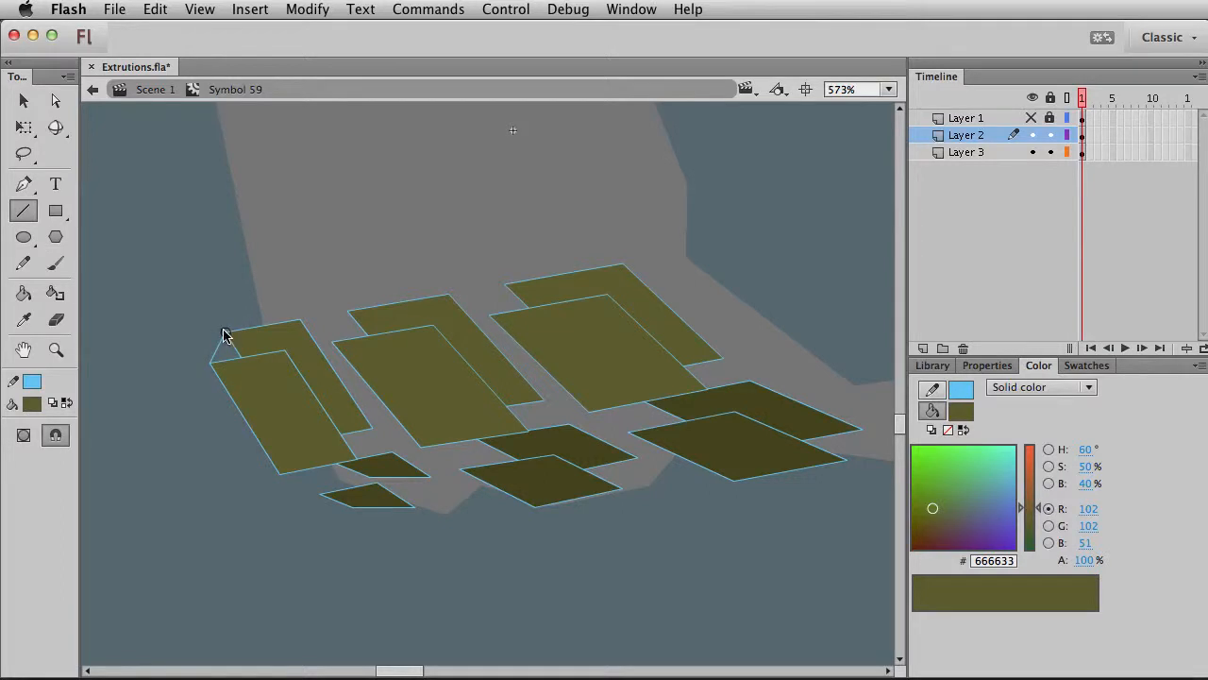
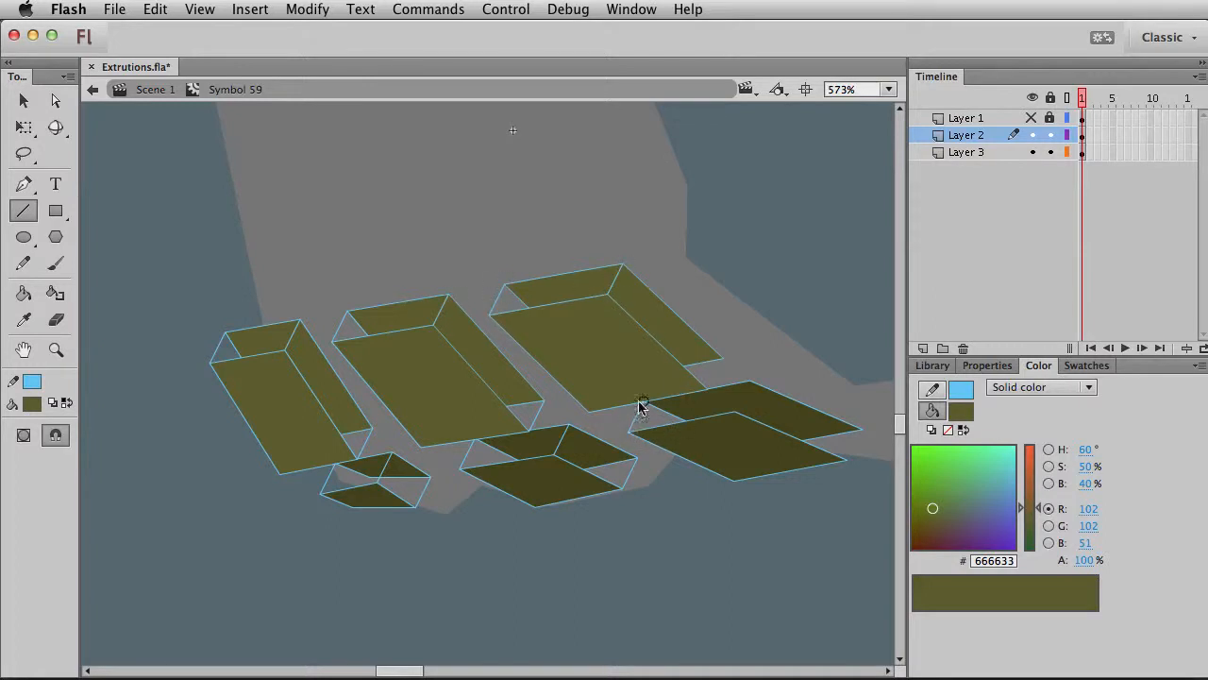
left_click_drag(737, 413, 752, 381)
left_click_drag(763, 511, 718, 542)
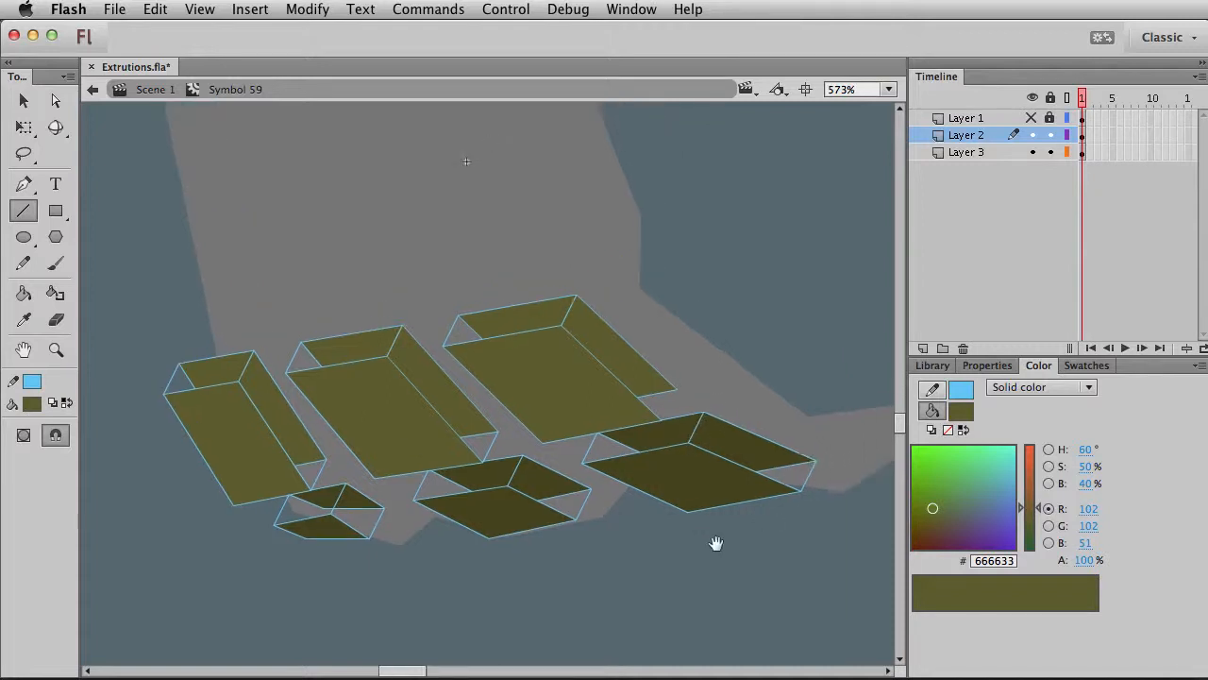
Sample the upper finger faces' olive, and move all Layer 2 artwork in place onto Layer 3
key("v")
left_click(22, 325)
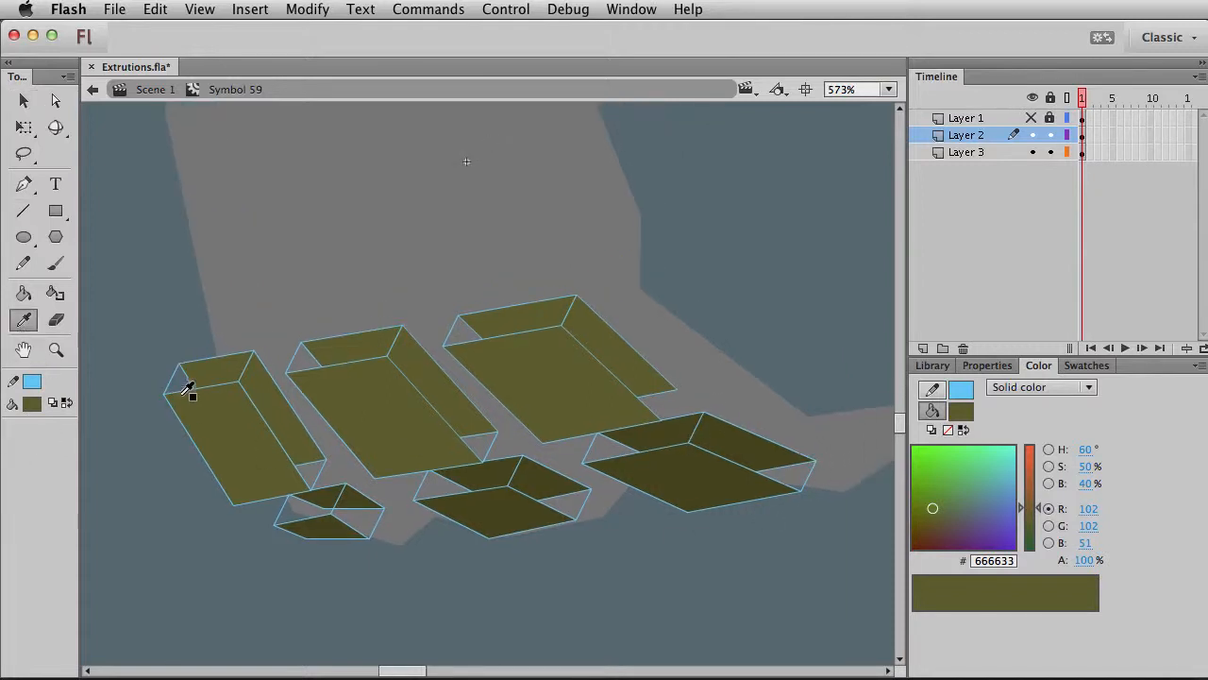
left_click(189, 397)
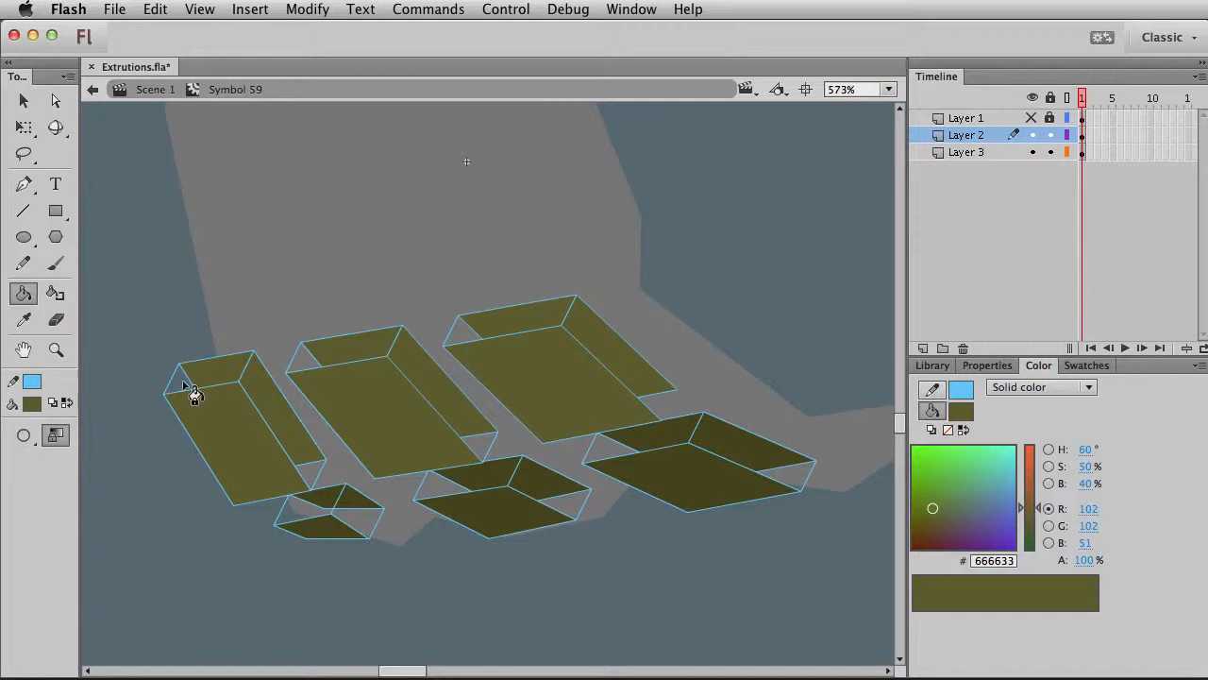
key("v")
left_click(1086, 138)
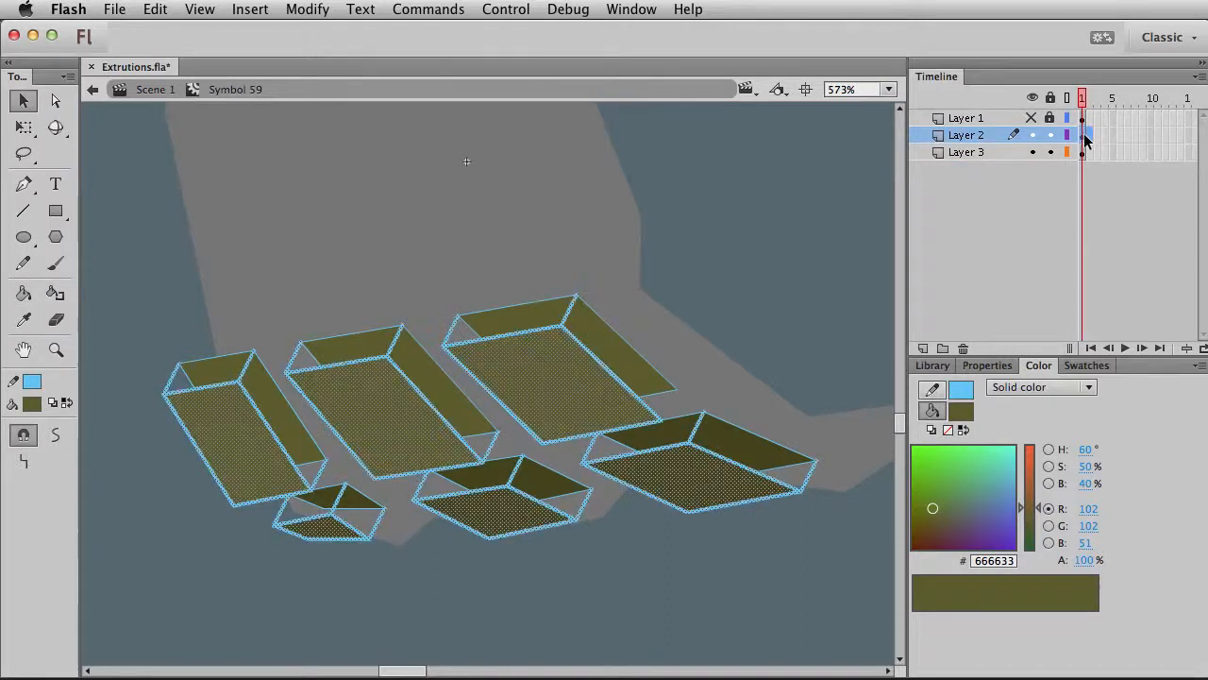
key("Delete")
left_click(1085, 153)
left_click(808, 236)
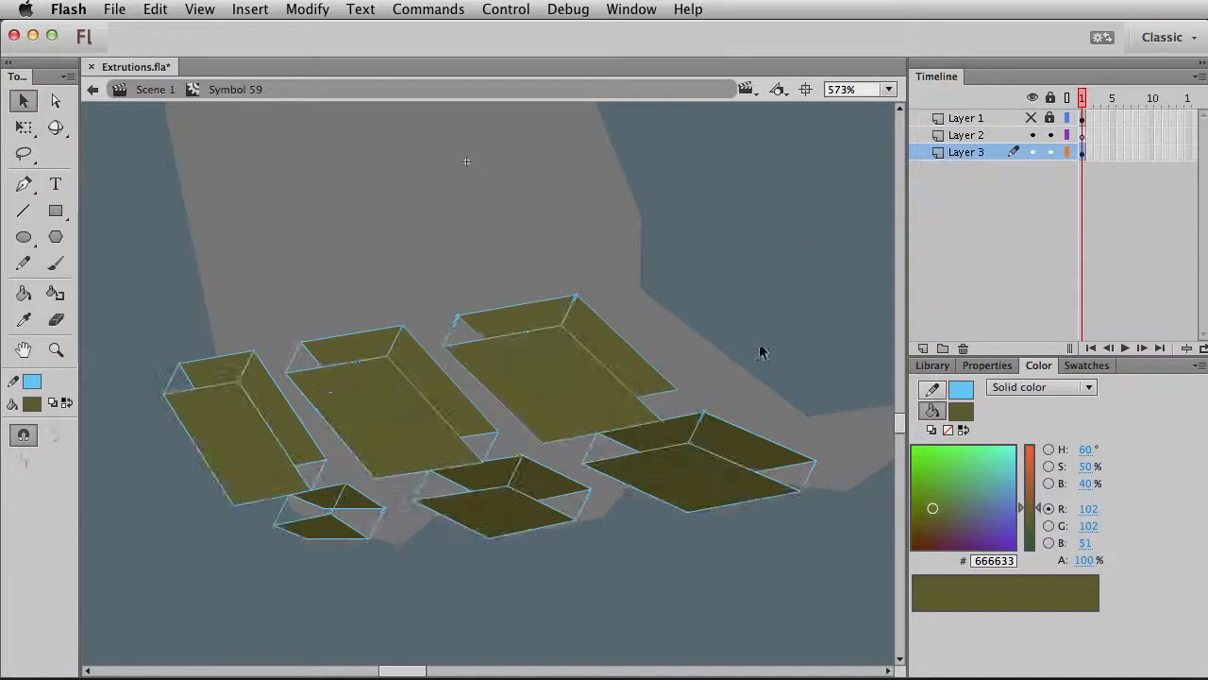
Add the missing corner line on the largest upper finger segment and fill the side faces of all six segments with olive #666633
left_click(19, 215)
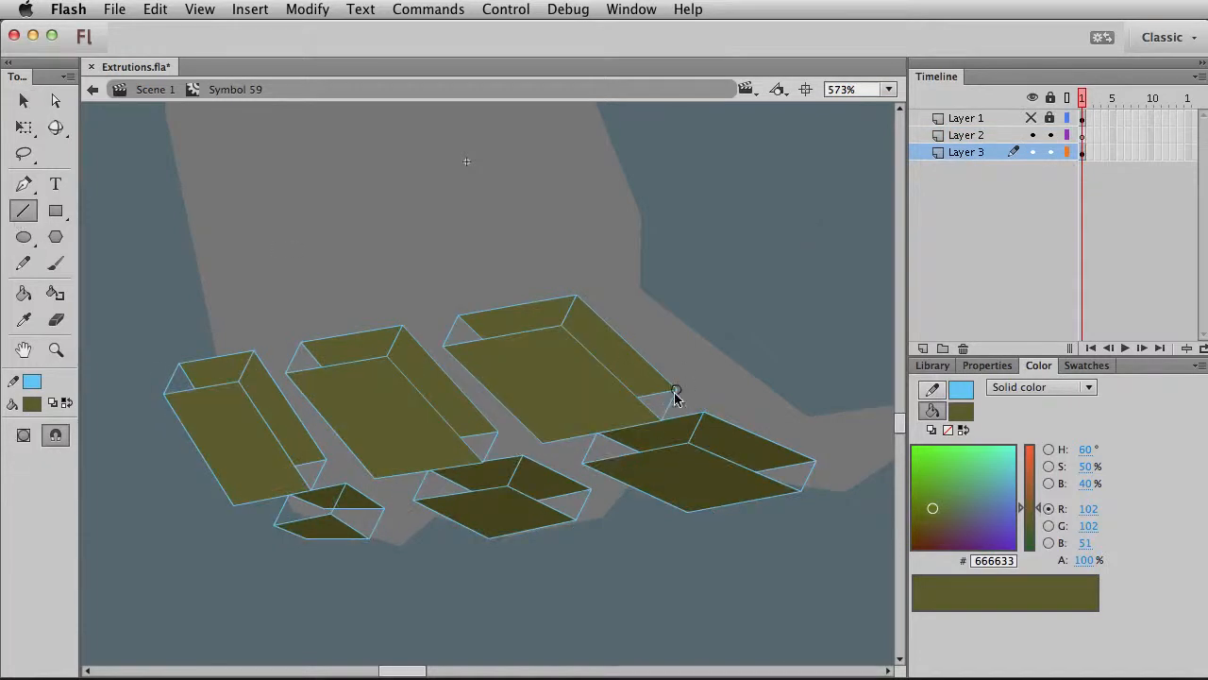
left_click(23, 293)
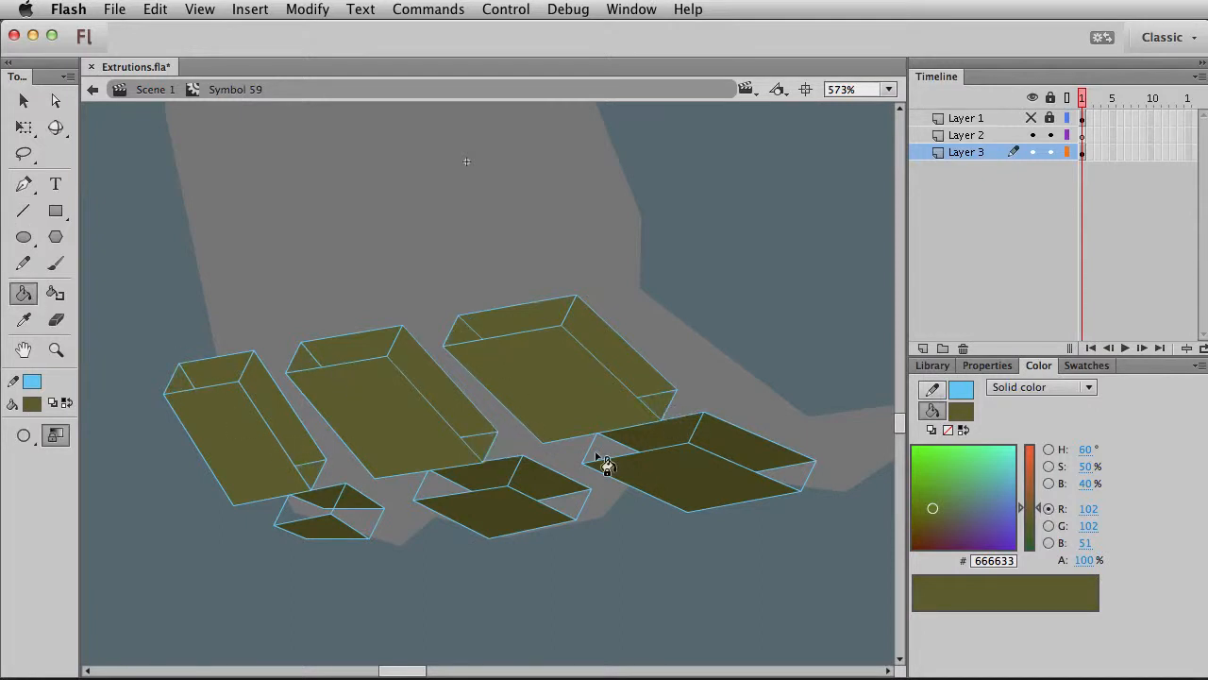
left_click(680, 444)
left_click(753, 455)
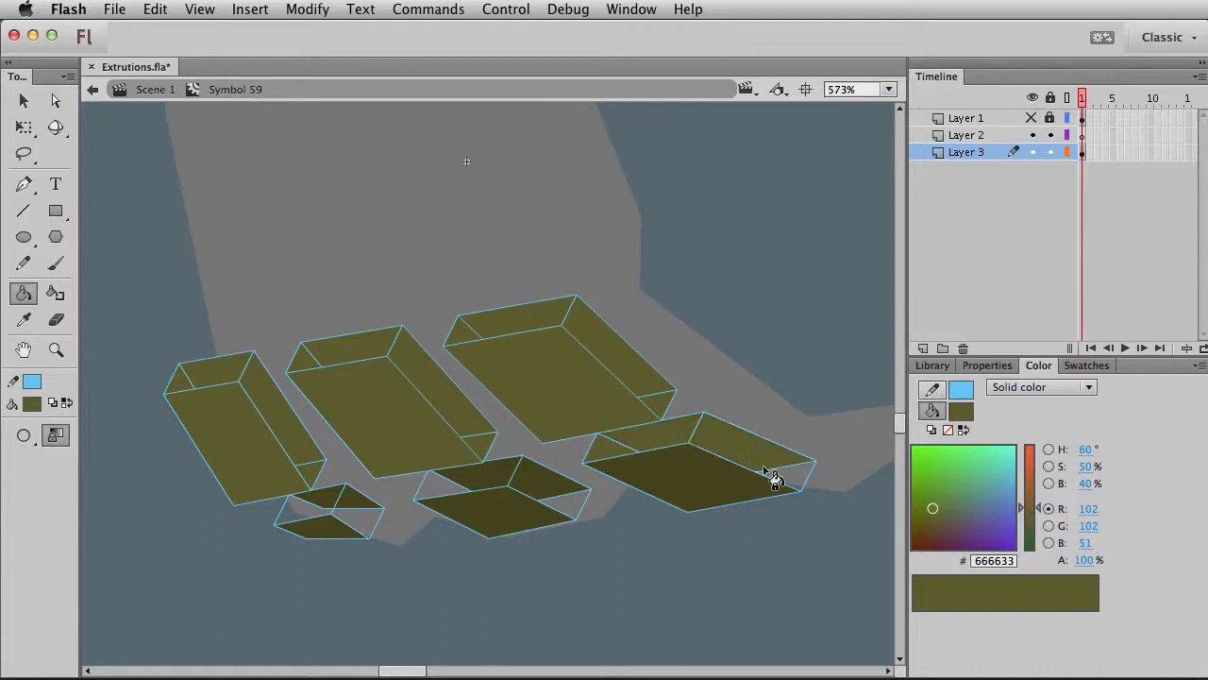
left_click(501, 480)
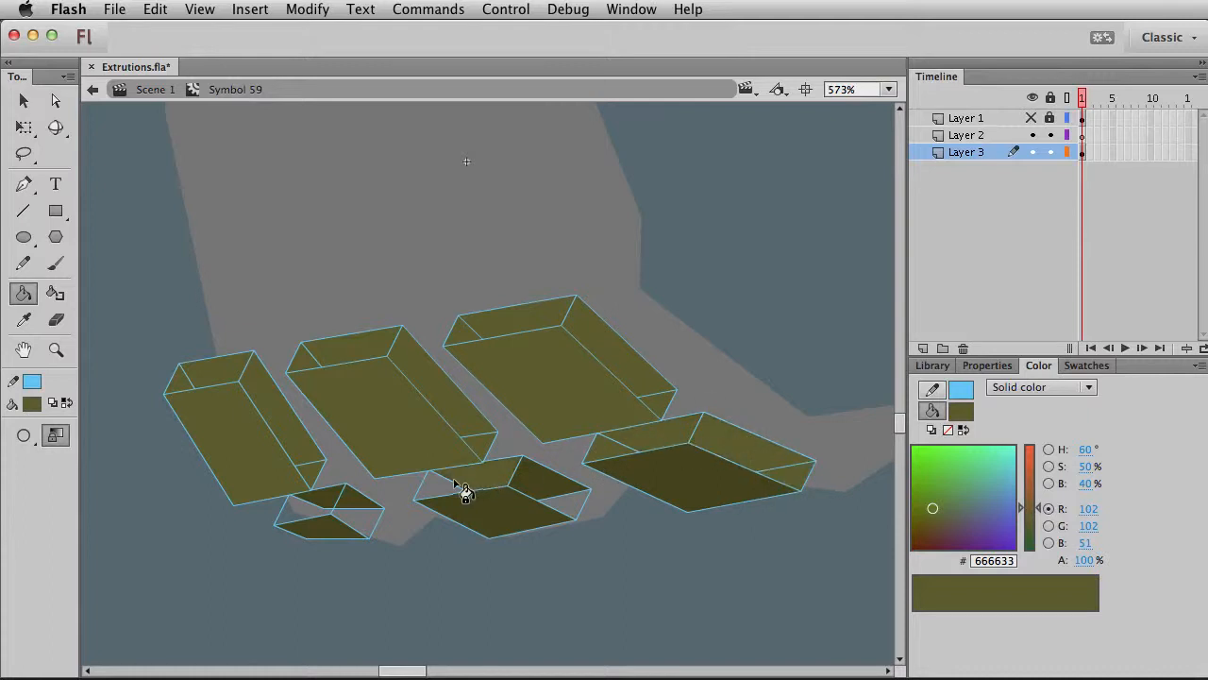
left_click(577, 500)
left_click(326, 503)
left_click(349, 508)
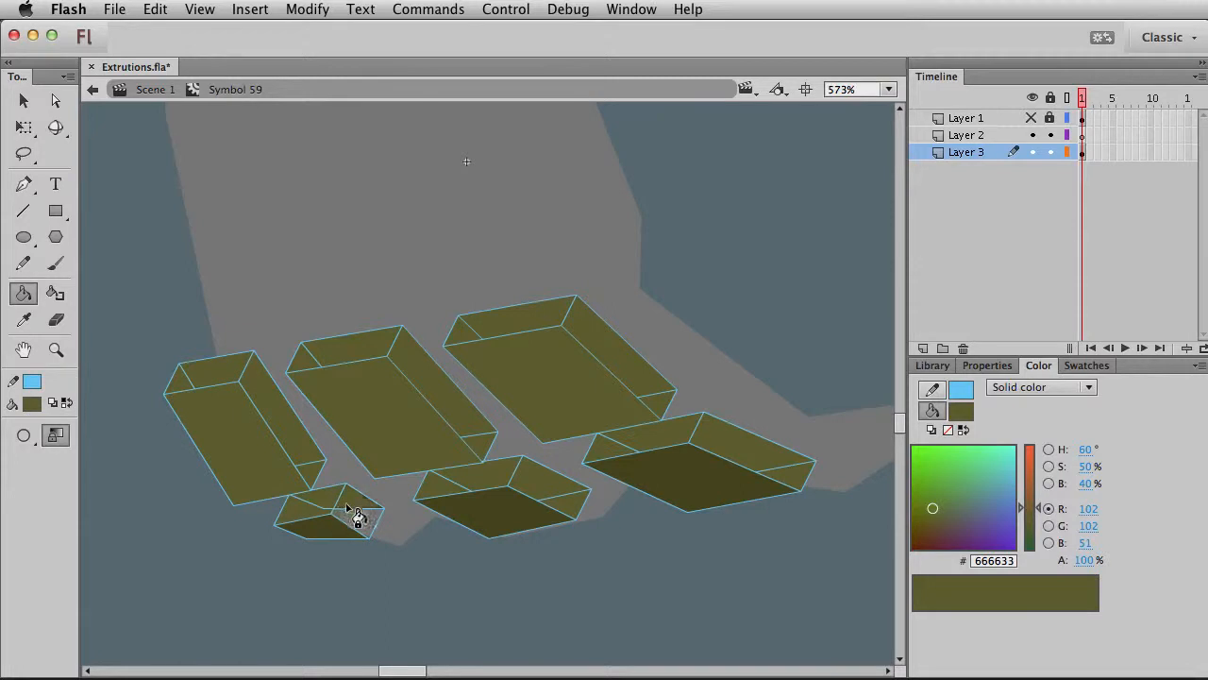
key("v")
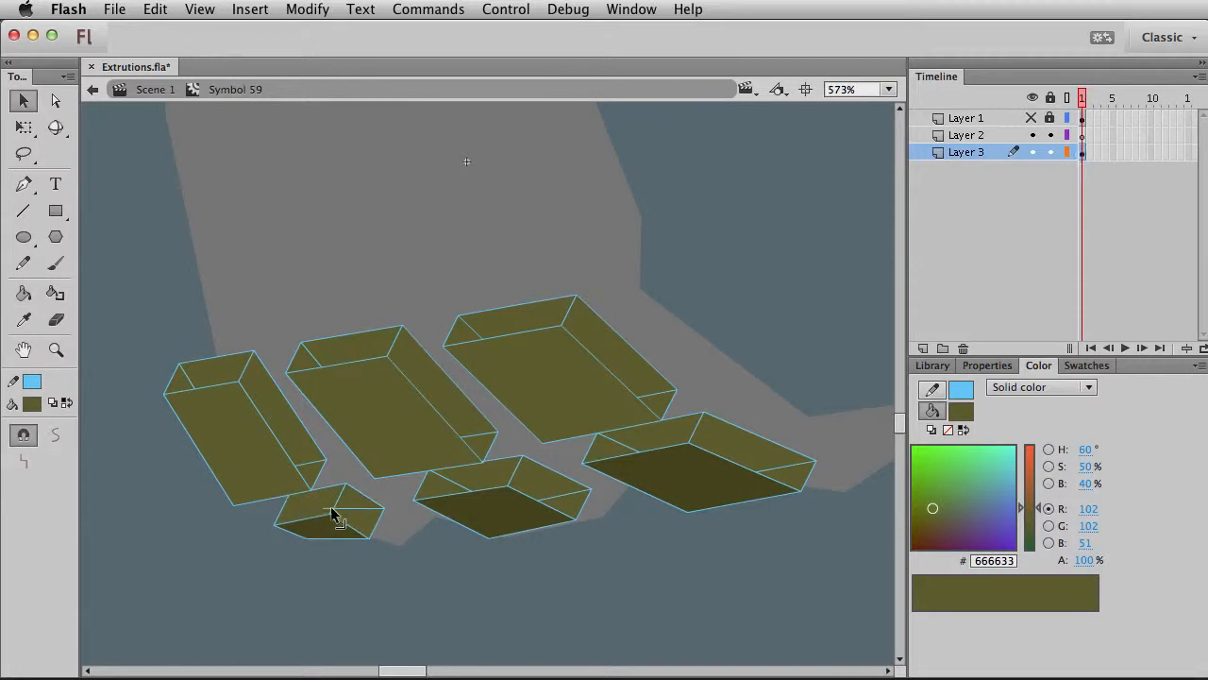
Delete the hidden back-edge lines inside the two smaller upper finger segments, the smallest lower segment and the middle lower segment's left end
left_click(189, 372)
left_click(195, 385)
key("Delete")
left_click(310, 355)
key("Delete")
left_click(484, 439)
key("Delete")
left_click(461, 486)
key("Delete")
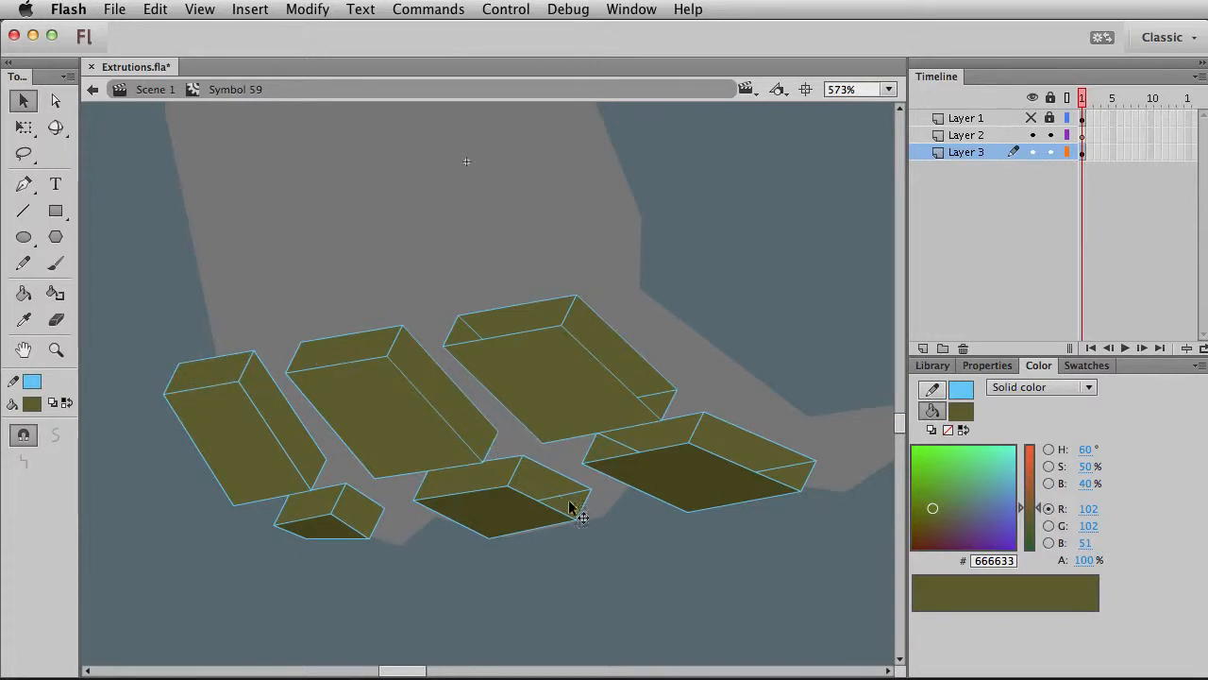
Delete the remaining hidden back-edge lines inside the middle lower segment, the largest upper segment and the largest lower segment
left_click(566, 495)
key("Delete")
left_click(612, 444)
key("Delete")
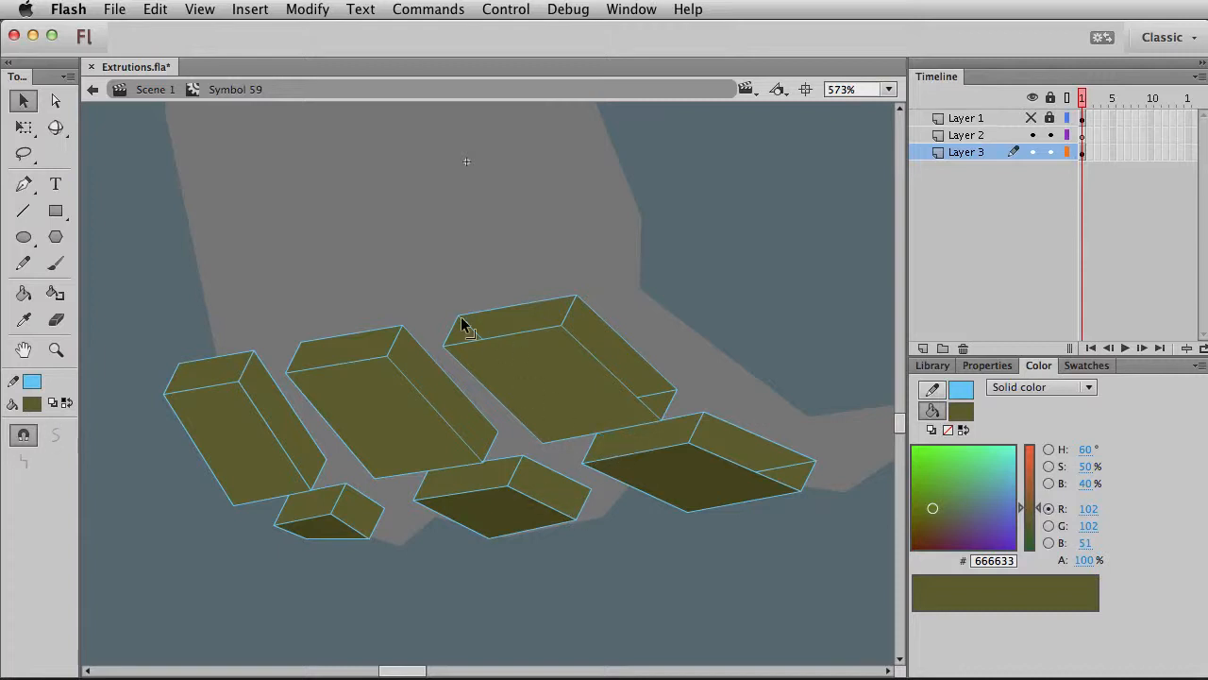
left_click(462, 327)
key("Delete")
left_click(666, 401)
key("Delete")
left_click(806, 468)
key("Delete")
Check the hand in the main scene, and reopen its armour symbol with the fingers in close view
double_click(689, 554)
left_click(468, 585)
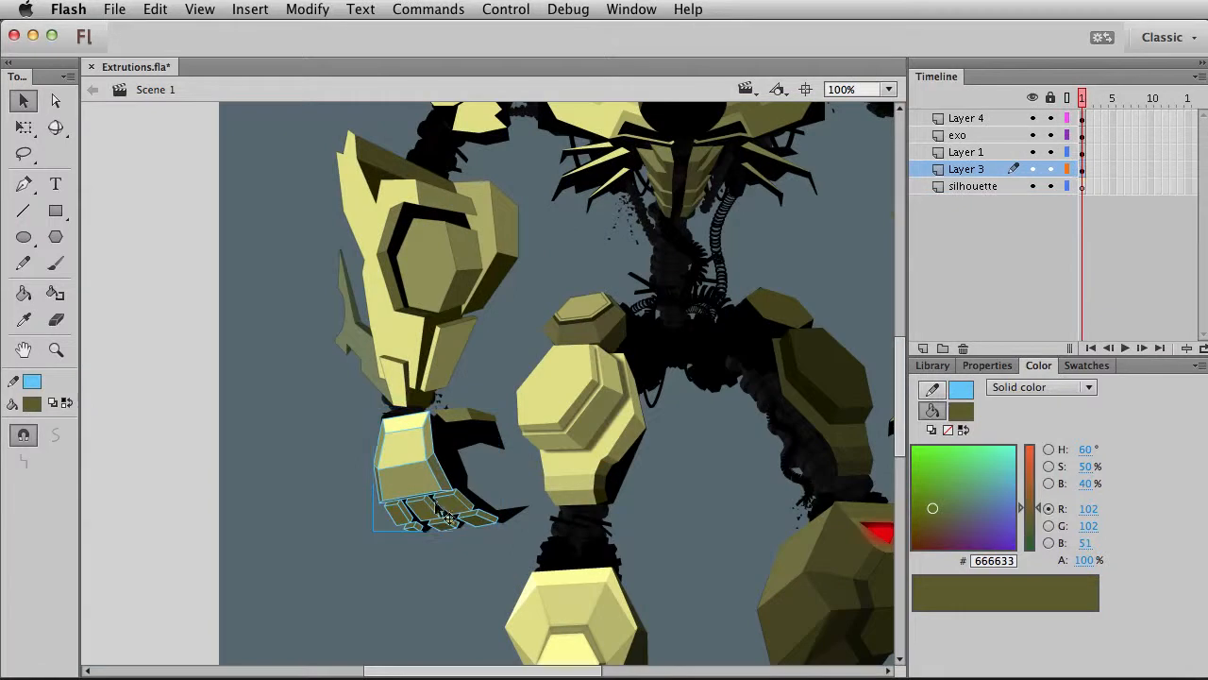
left_click(436, 518)
double_click(436, 517)
key("z")
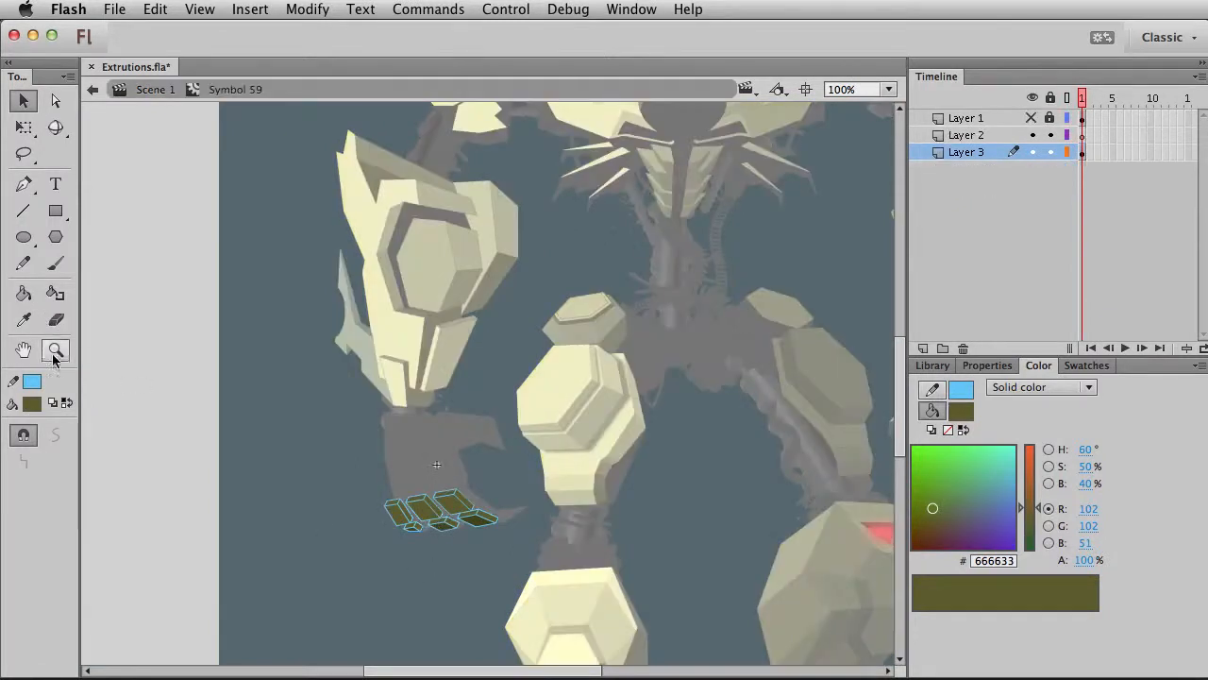
left_click_drag(378, 478, 582, 559)
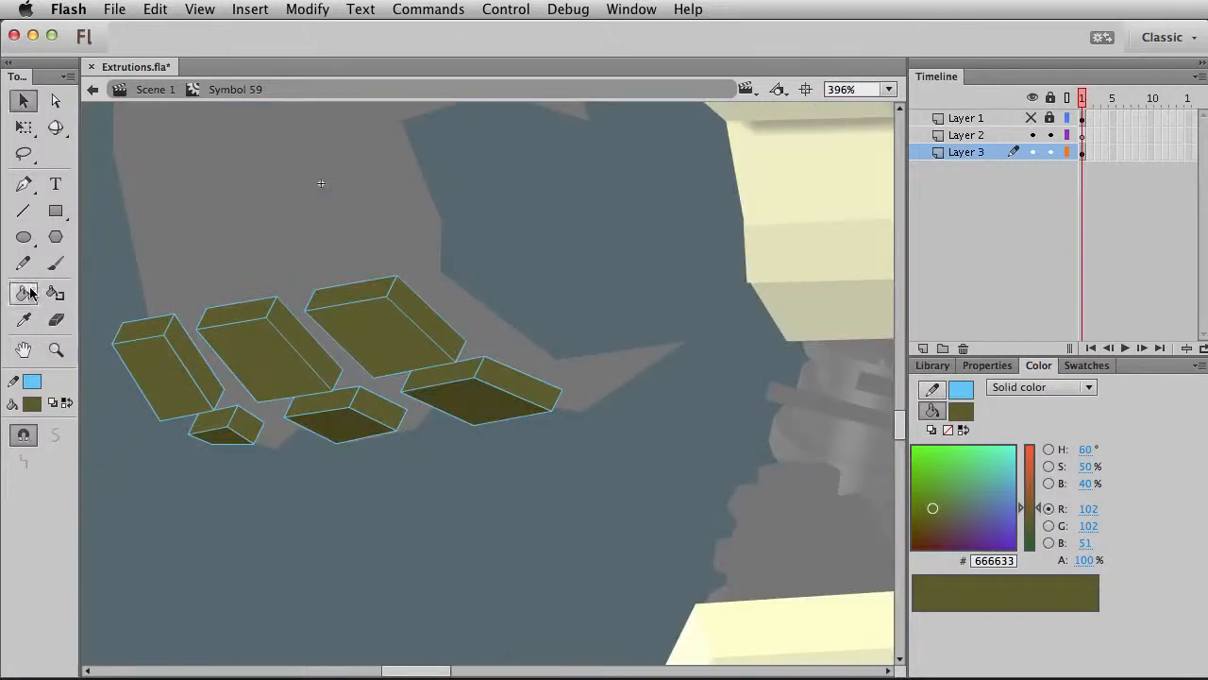
Fill the right side faces of the three lower finger segments with dark olive #333314
left_click(24, 293)
left_click(32, 403)
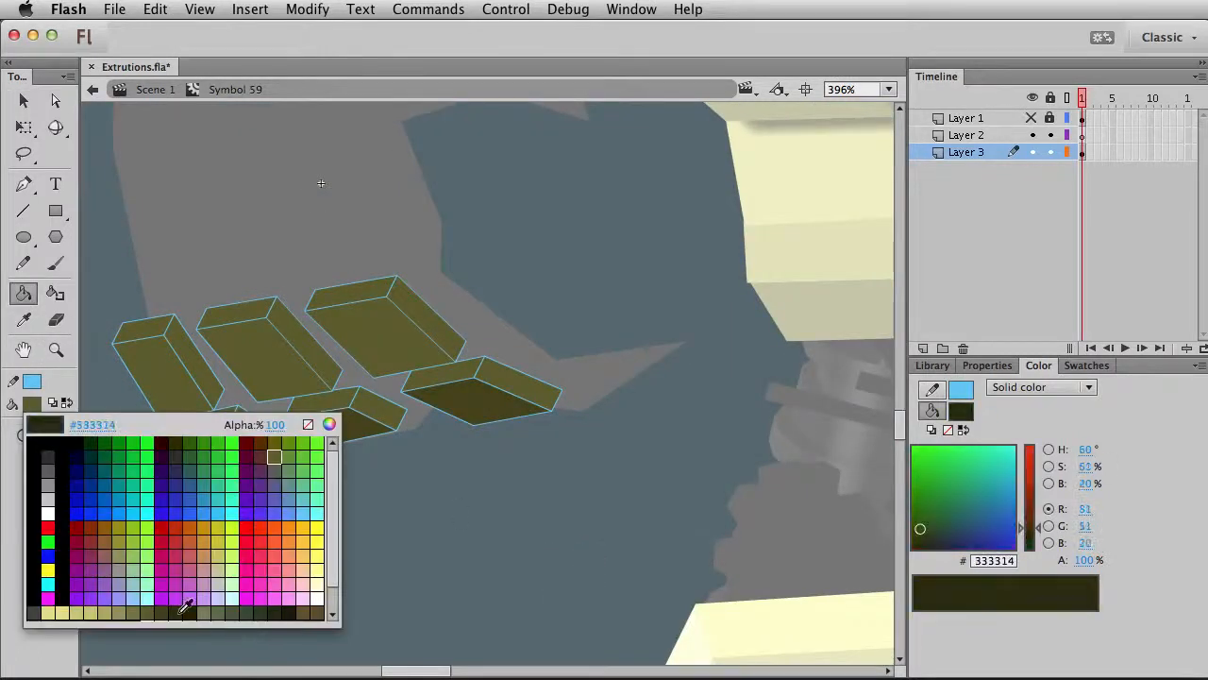
left_click(188, 610)
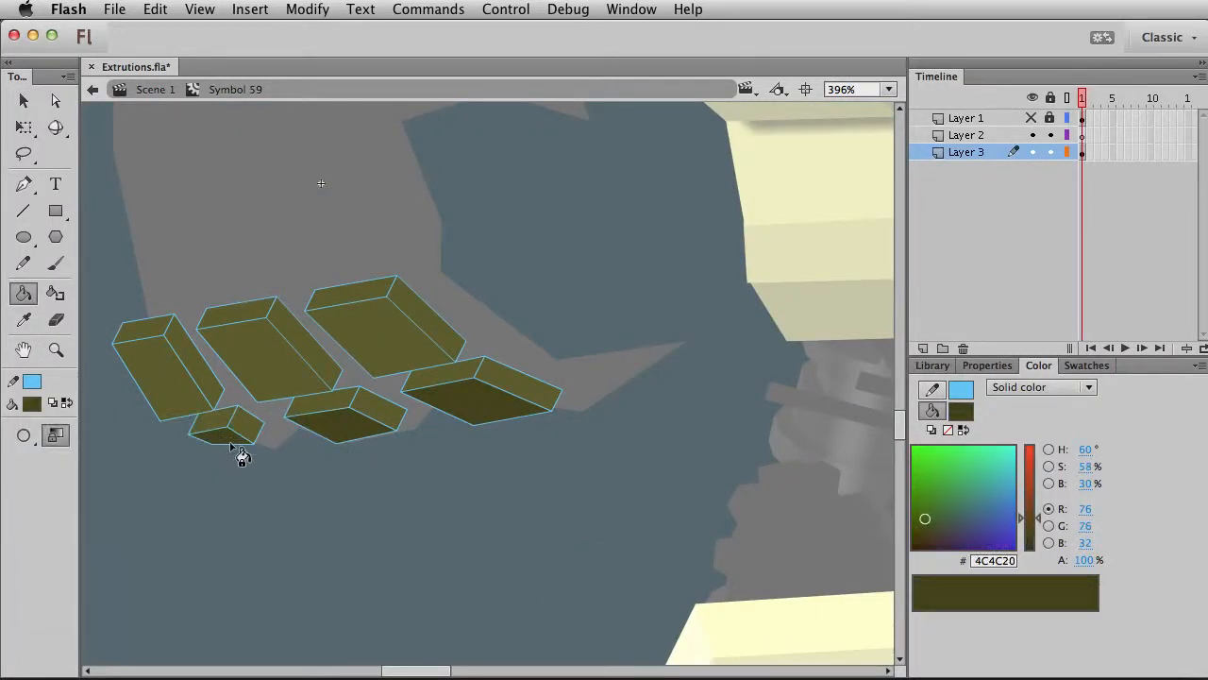
left_click(32, 403)
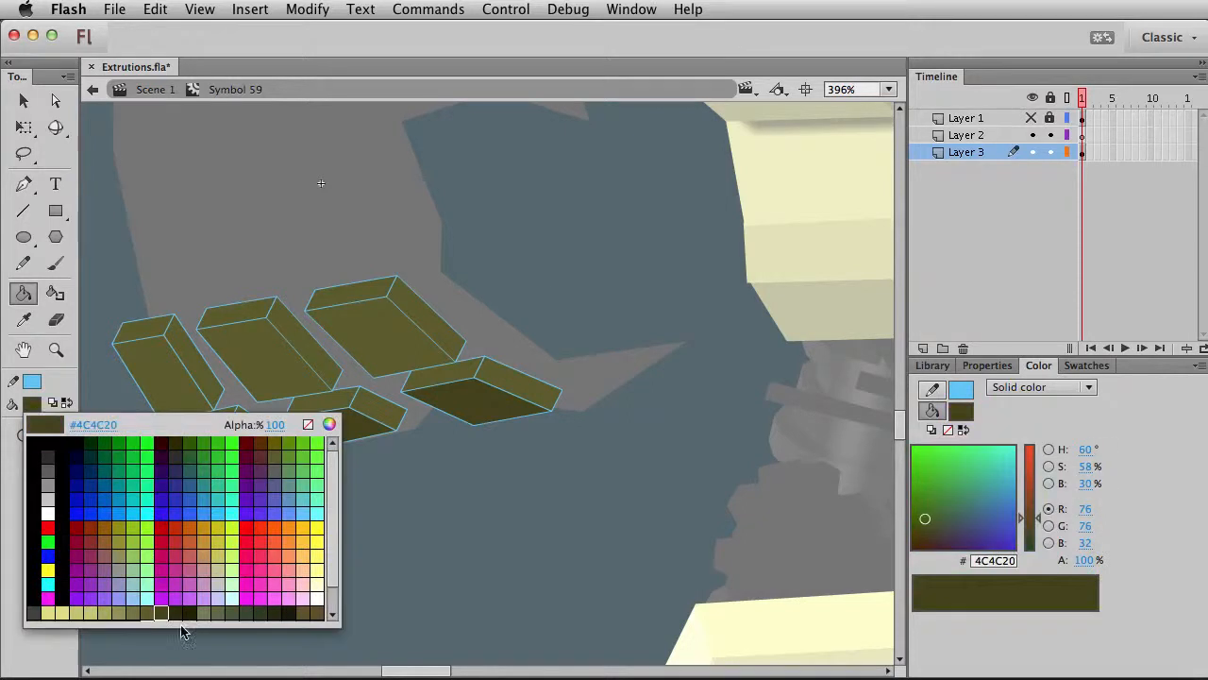
left_click(176, 612)
left_click(373, 408)
left_click(526, 397)
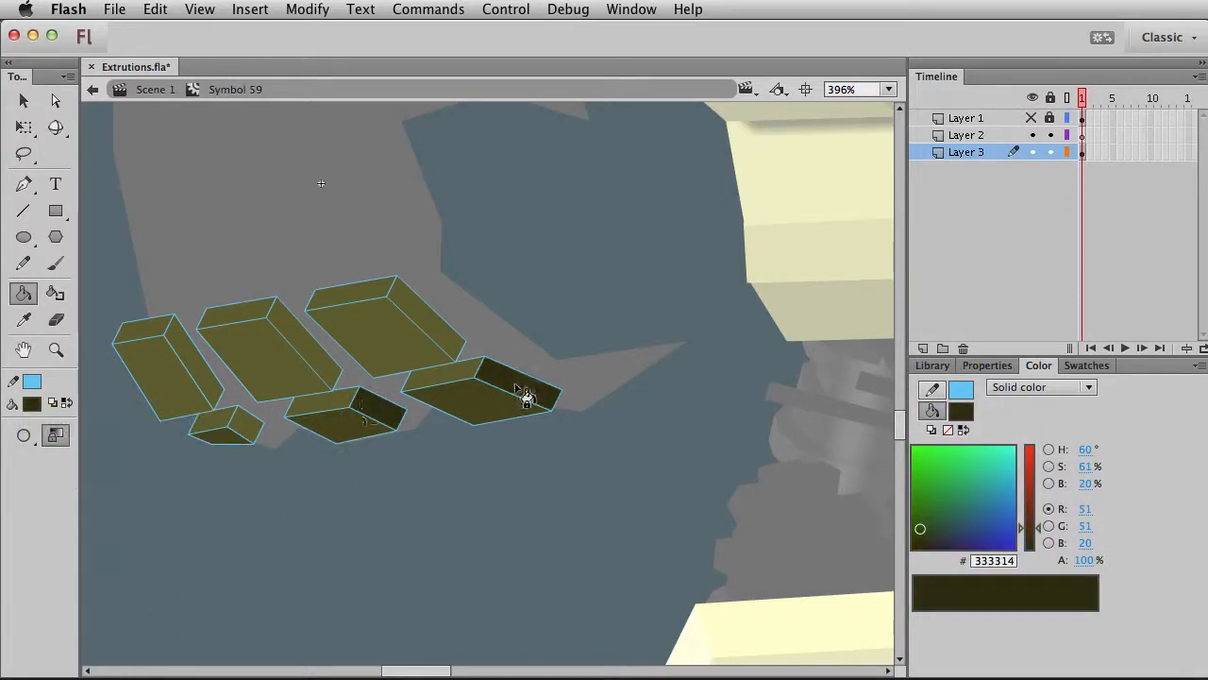
left_click(247, 429)
Fill the top faces of the three lower finger segments with olive #99995B
left_click(32, 403)
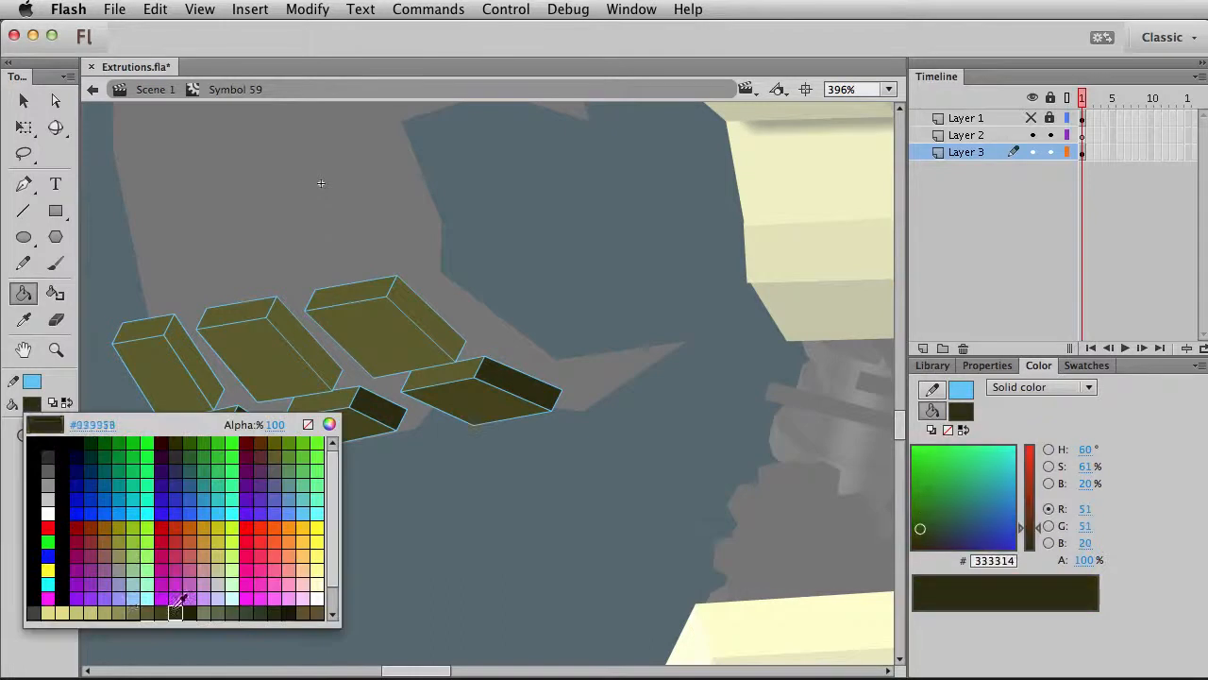
left_click(123, 612)
left_click(211, 419)
left_click(317, 416)
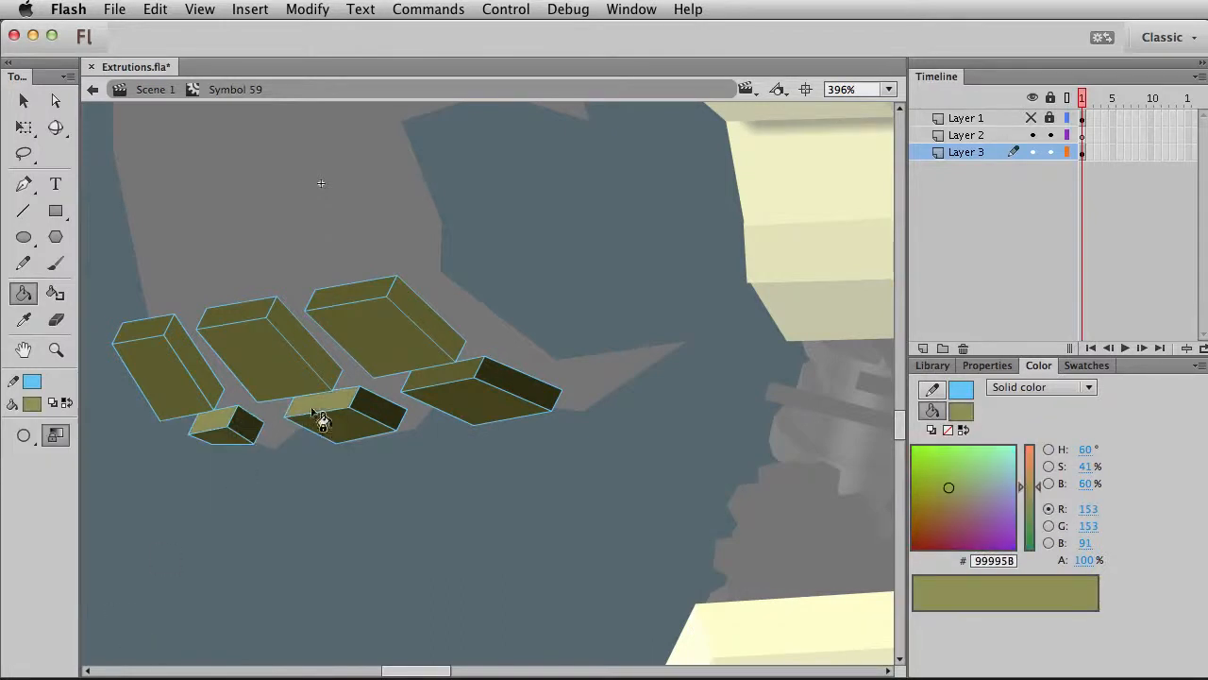
left_click(434, 383)
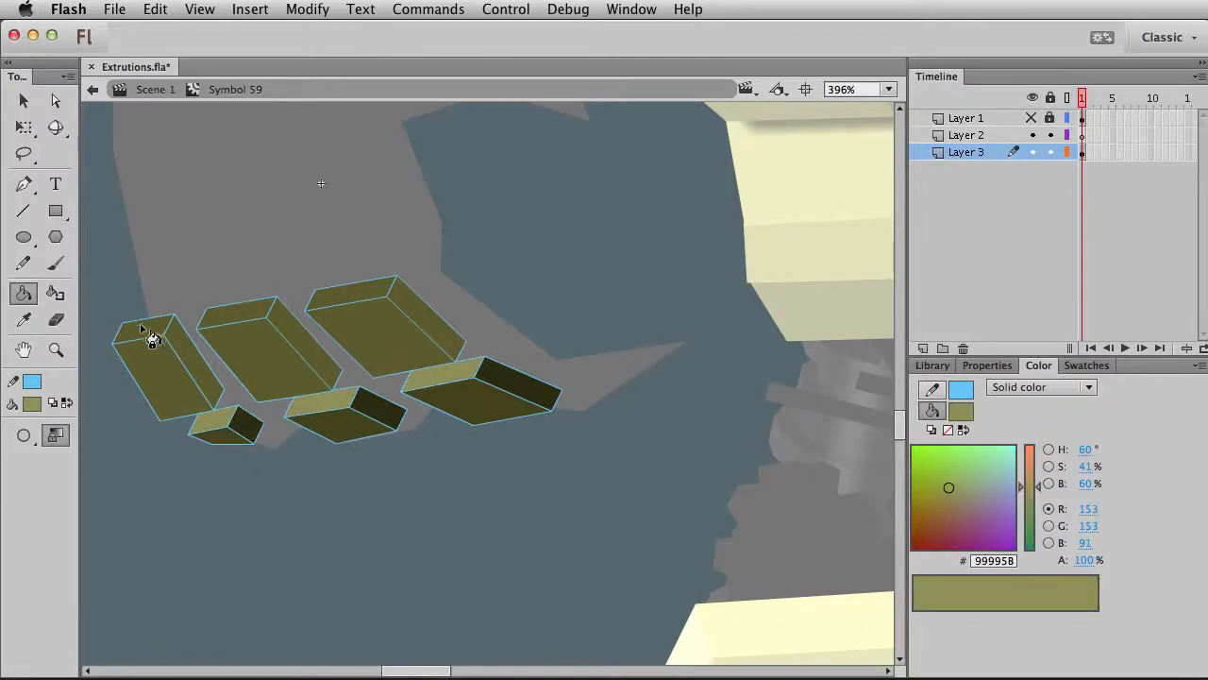
Fill the top faces of the three upper finger segments with light olive #CCCC7A
left_click(32, 403)
left_click(98, 615)
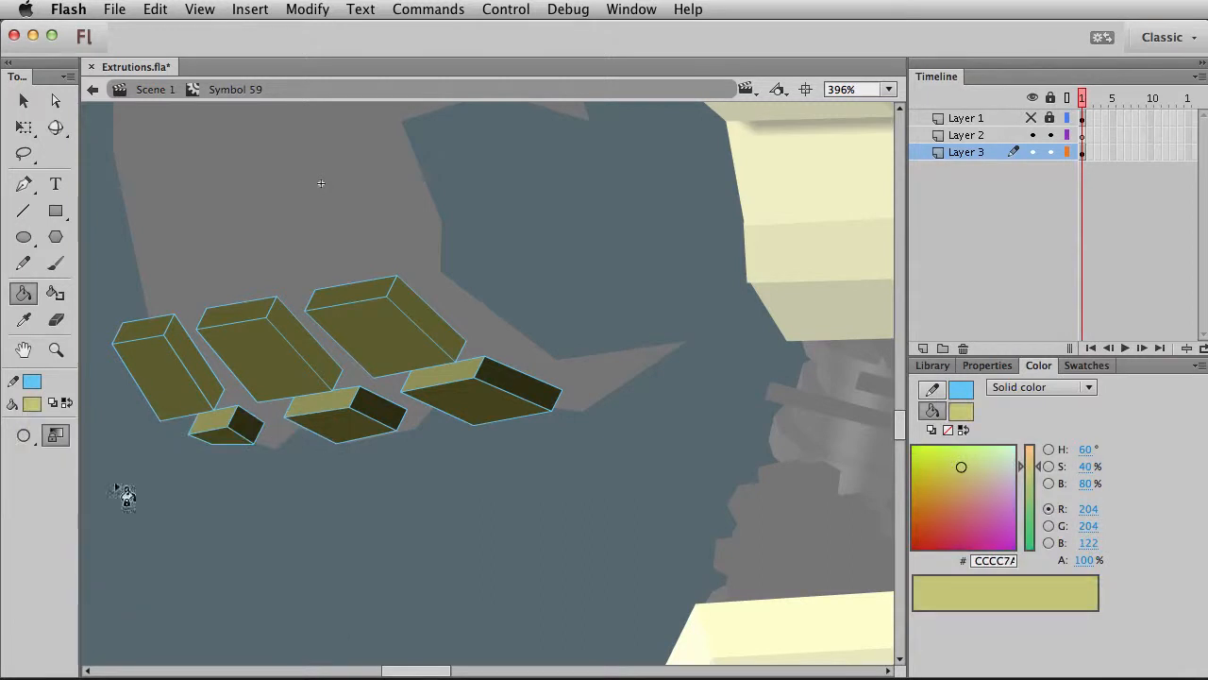
left_click(144, 337)
left_click(264, 317)
left_click(366, 304)
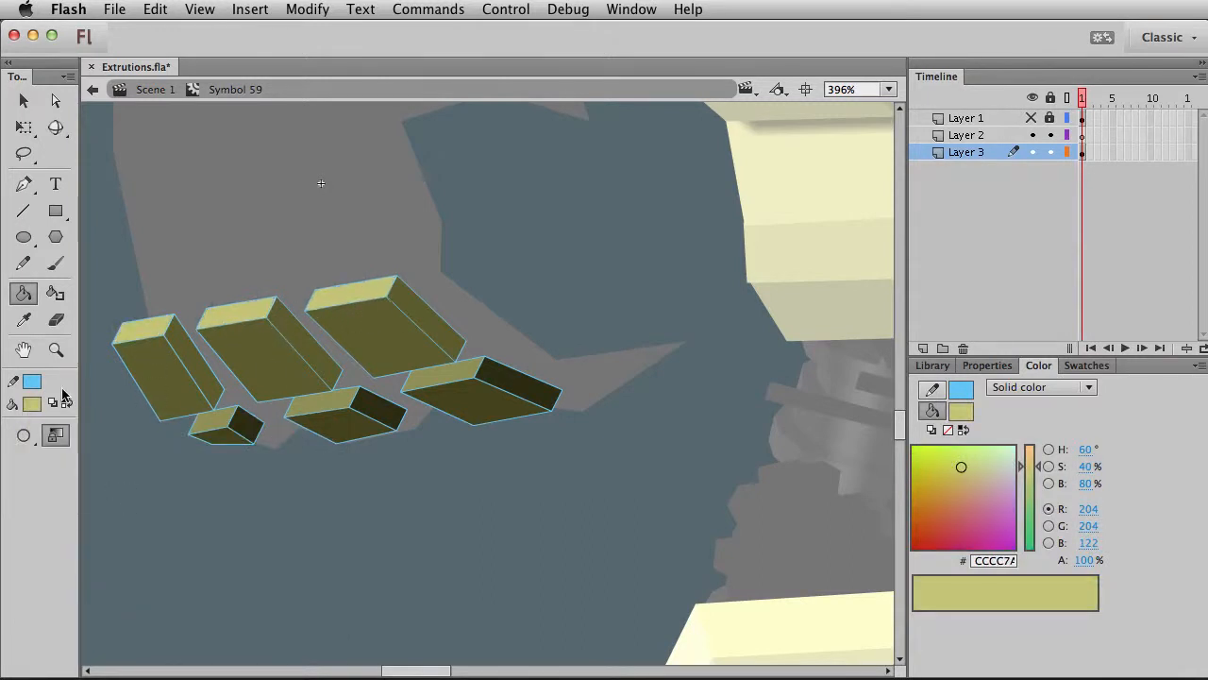
Fill the front faces of the three upper finger segments with olive #99995B, and return to the main scene
left_click(32, 404)
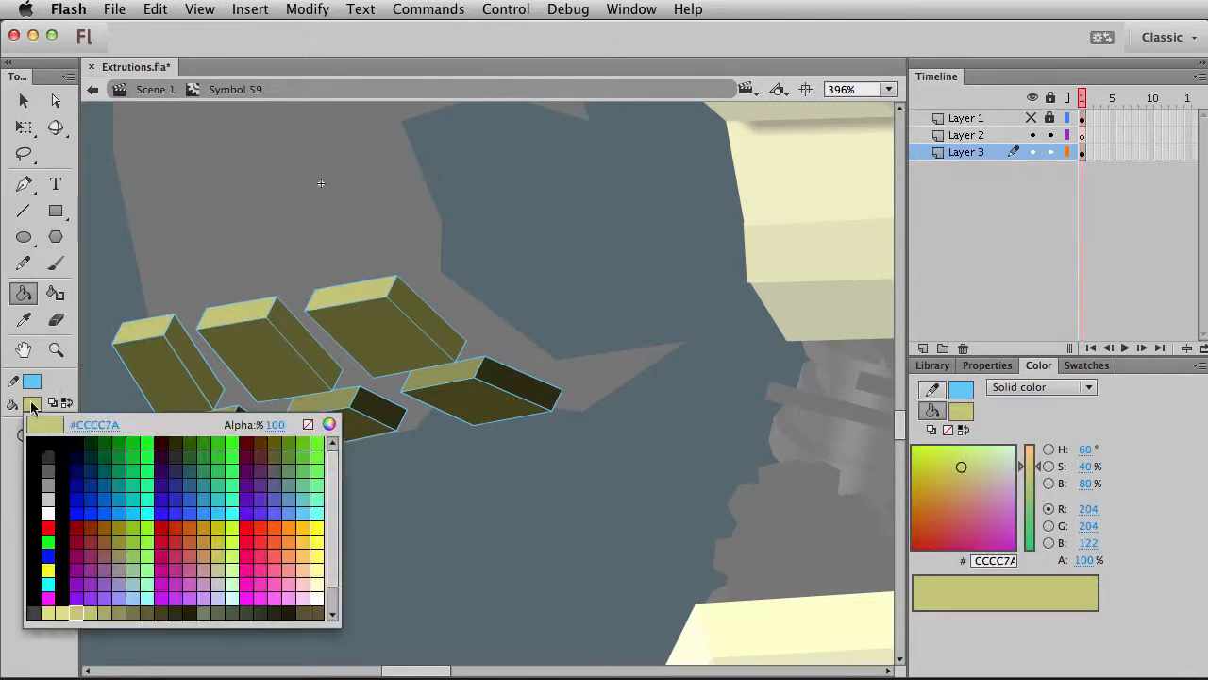
left_click(137, 610)
left_click(180, 400)
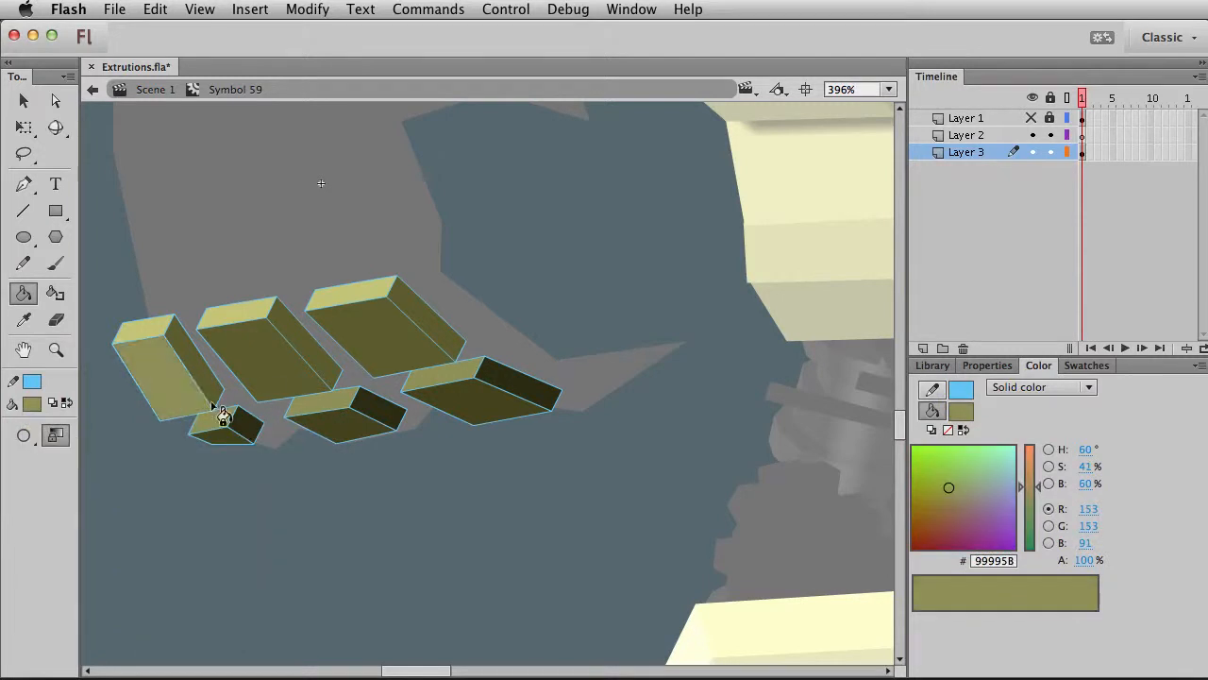
left_click(278, 375)
left_click(367, 348)
key("super+e")
key("v")
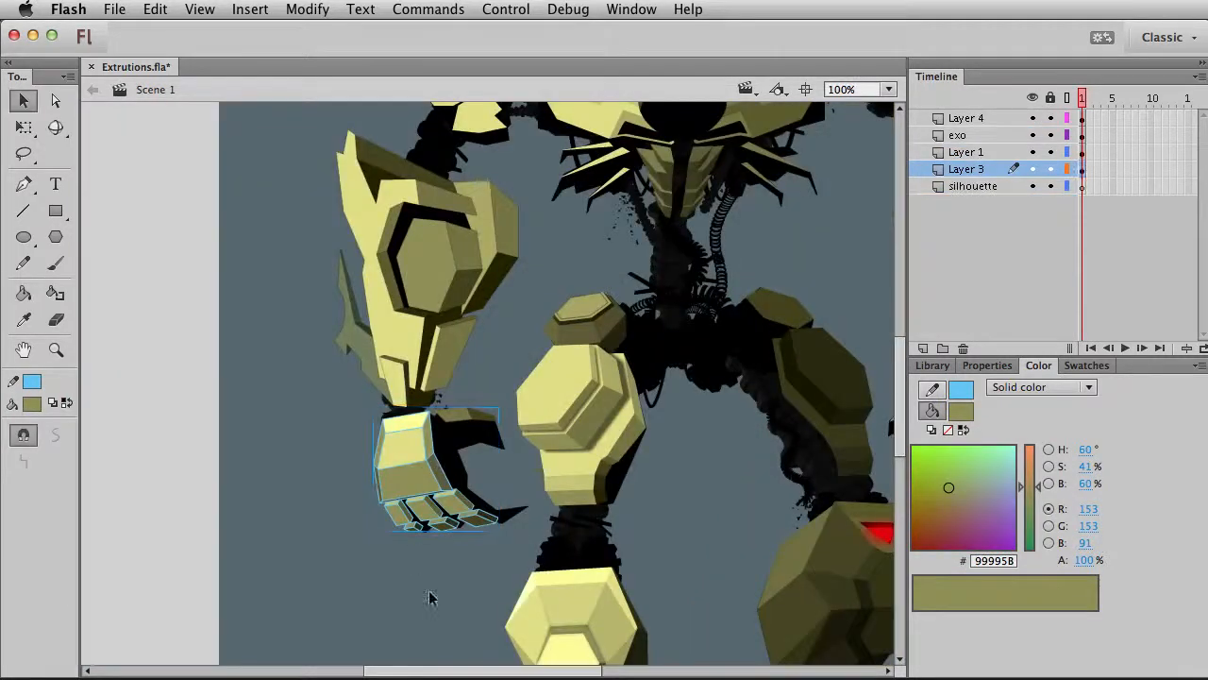
Reopen the hand armour symbol, show and unlock Layer 1, and select the hand and finger artwork on all layers
left_click(467, 506)
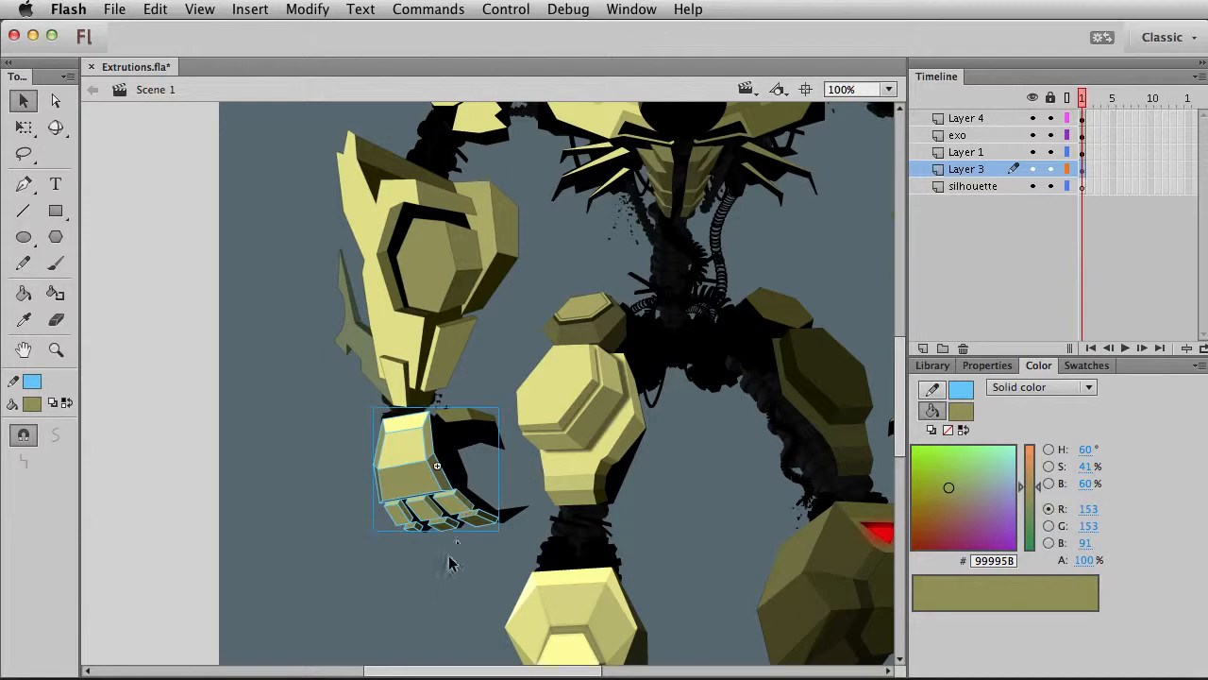
double_click(446, 527)
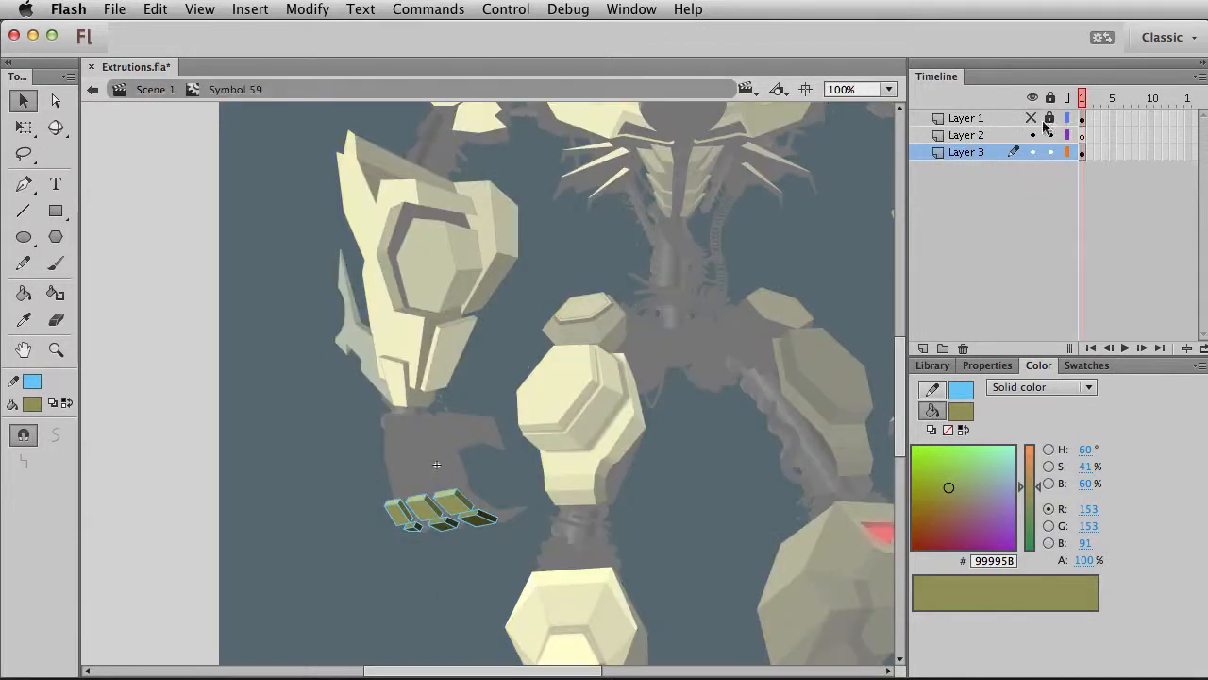
left_click(1032, 119)
left_click_drag(326, 369, 530, 576)
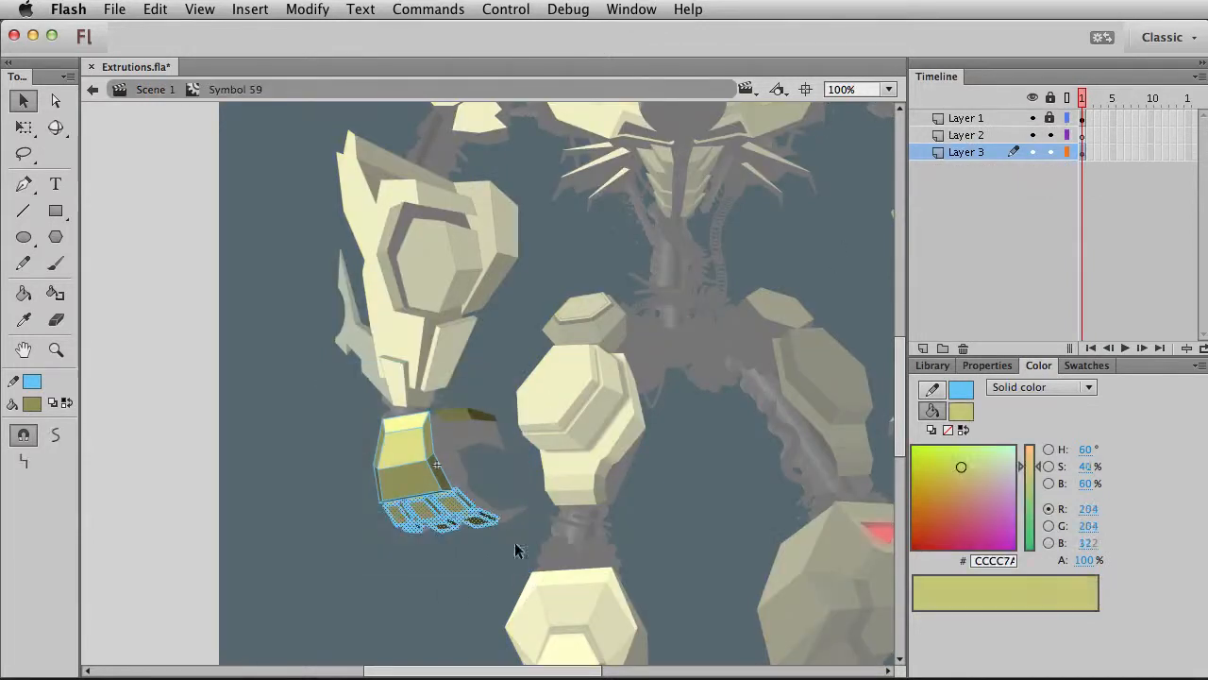
key("super+a")
left_click_drag(288, 374, 540, 572)
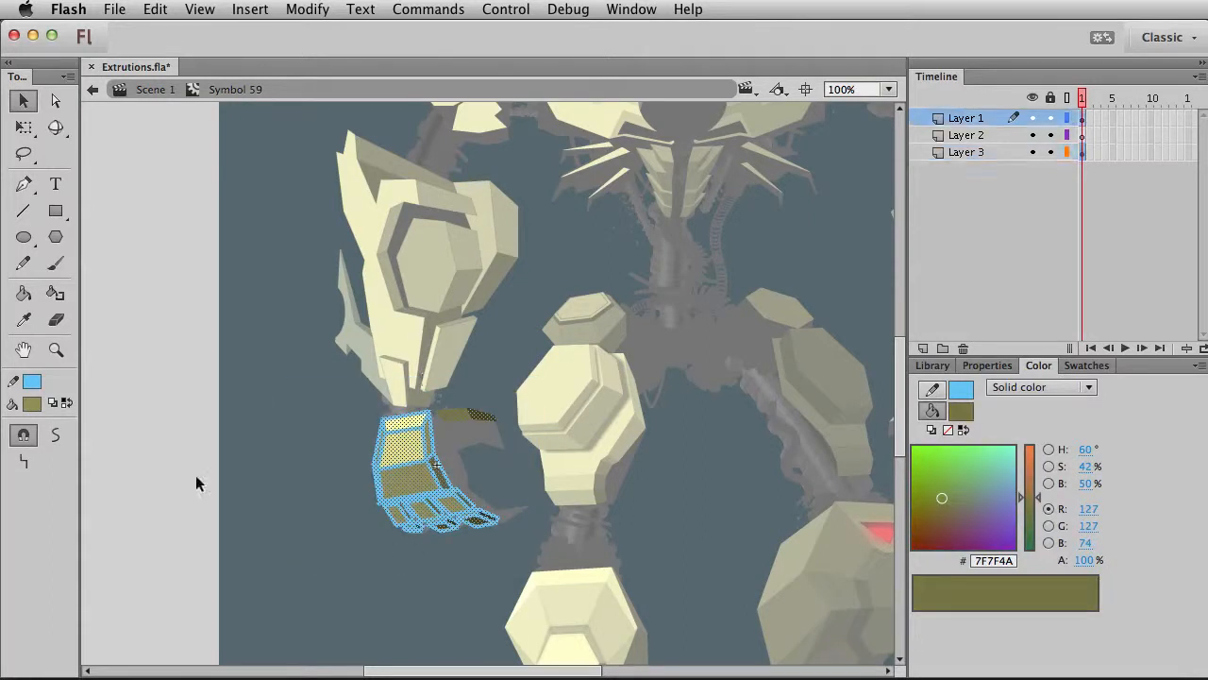
Set the selected artwork's stroke to black with 0% alpha, and return to the main scene
left_click(33, 382)
left_click(34, 419)
left_click(32, 382)
left_click(289, 404)
type("0")
key("Return")
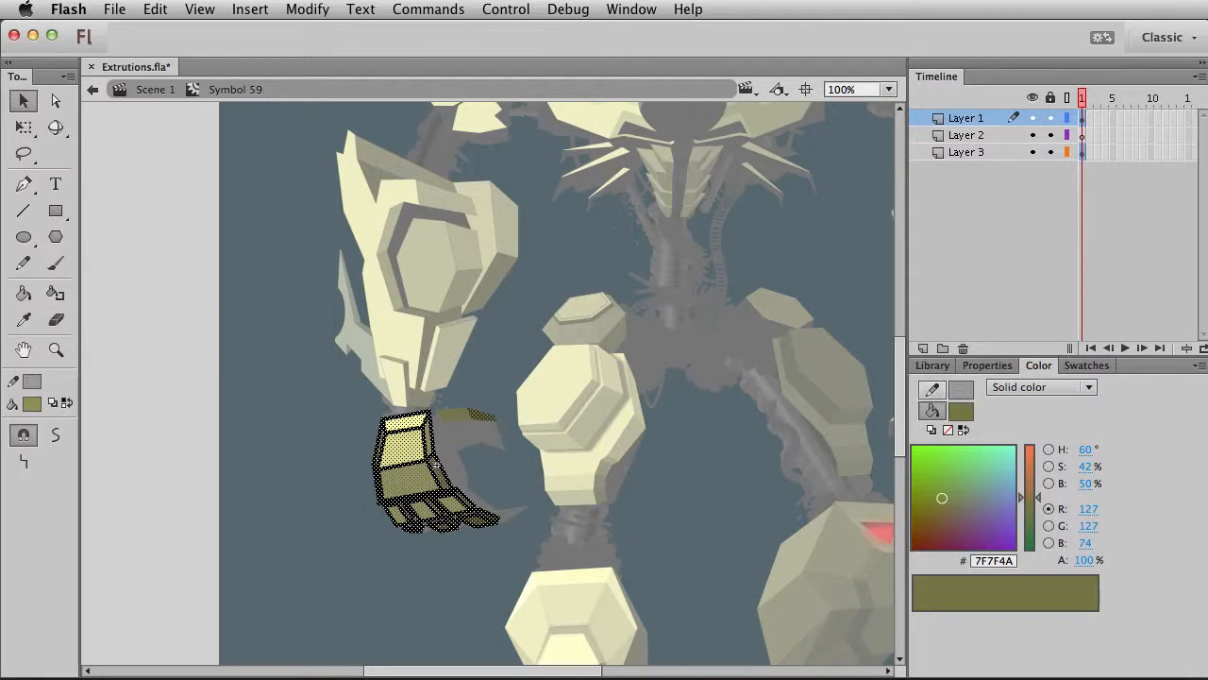
left_click(383, 372)
double_click(318, 482)
left_click_drag(472, 492, 377, 578)
left_click_drag(380, 316, 301, 275)
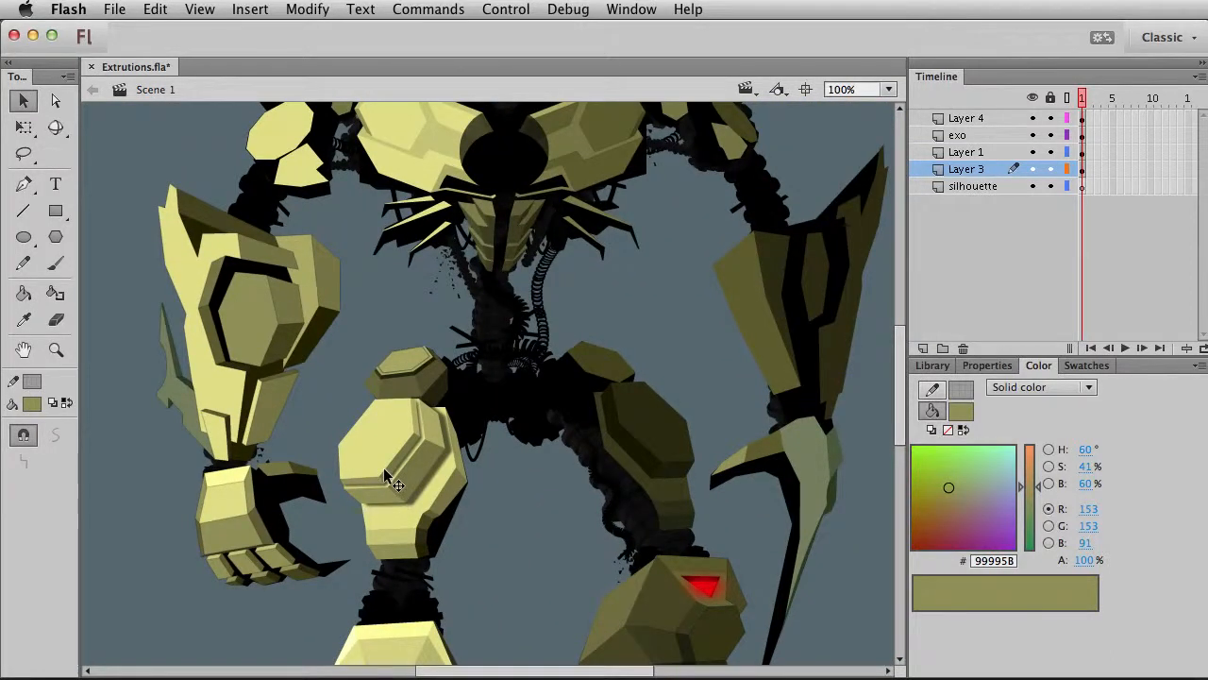
Reopen the hand armour symbol, select its artwork and check the stroke's colour and alpha
double_click(234, 500)
left_click_drag(147, 432, 386, 628)
left_click(32, 403)
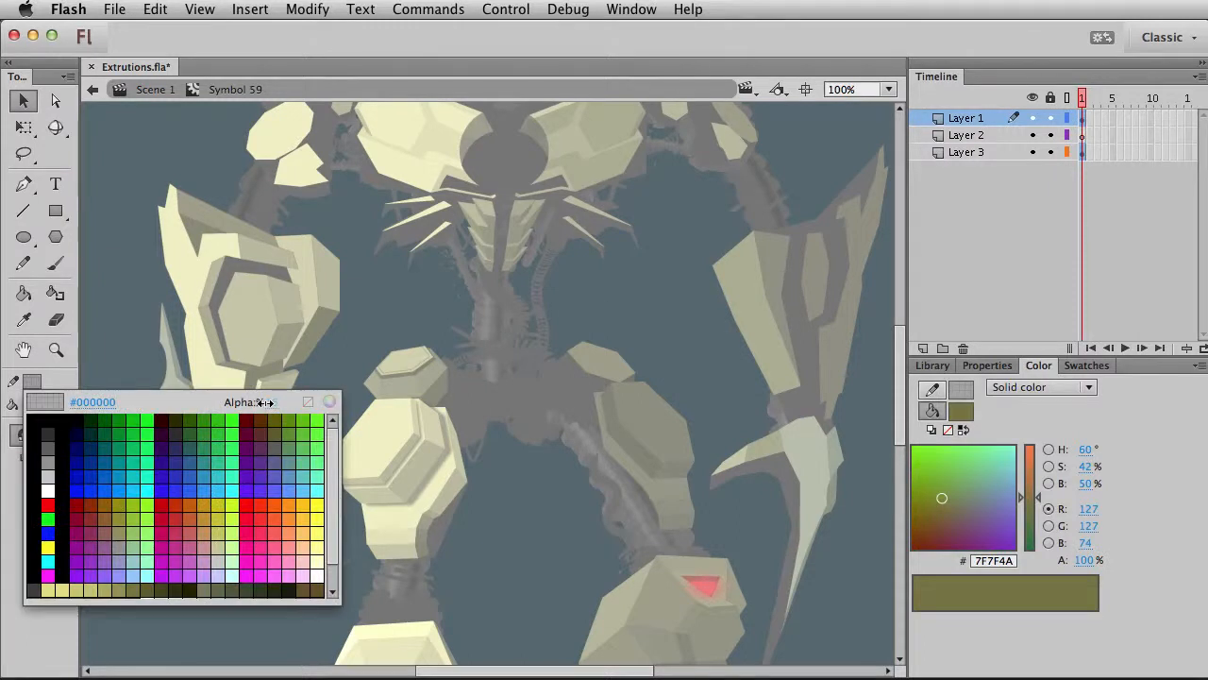
left_click(266, 342)
double_click(329, 344)
left_click(272, 420)
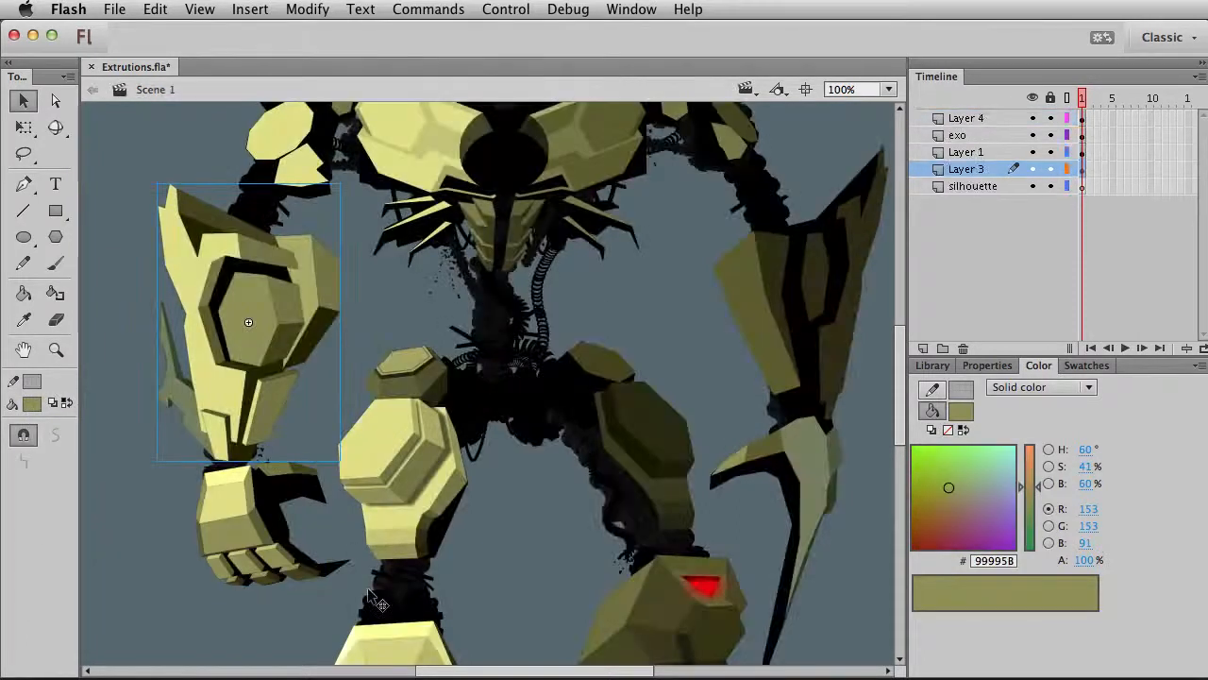
Open the black hand silhouette symbol, turn off its outline display and recolour the shape to dark olive #262600
double_click(269, 503)
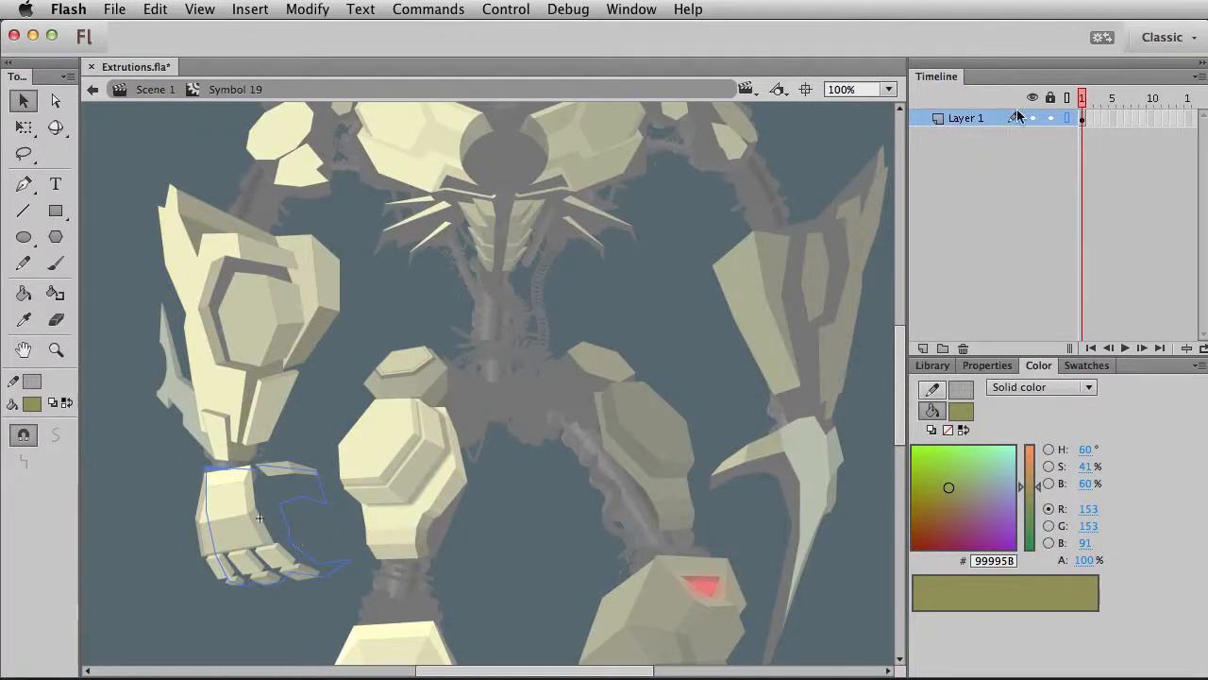
left_click(1071, 118)
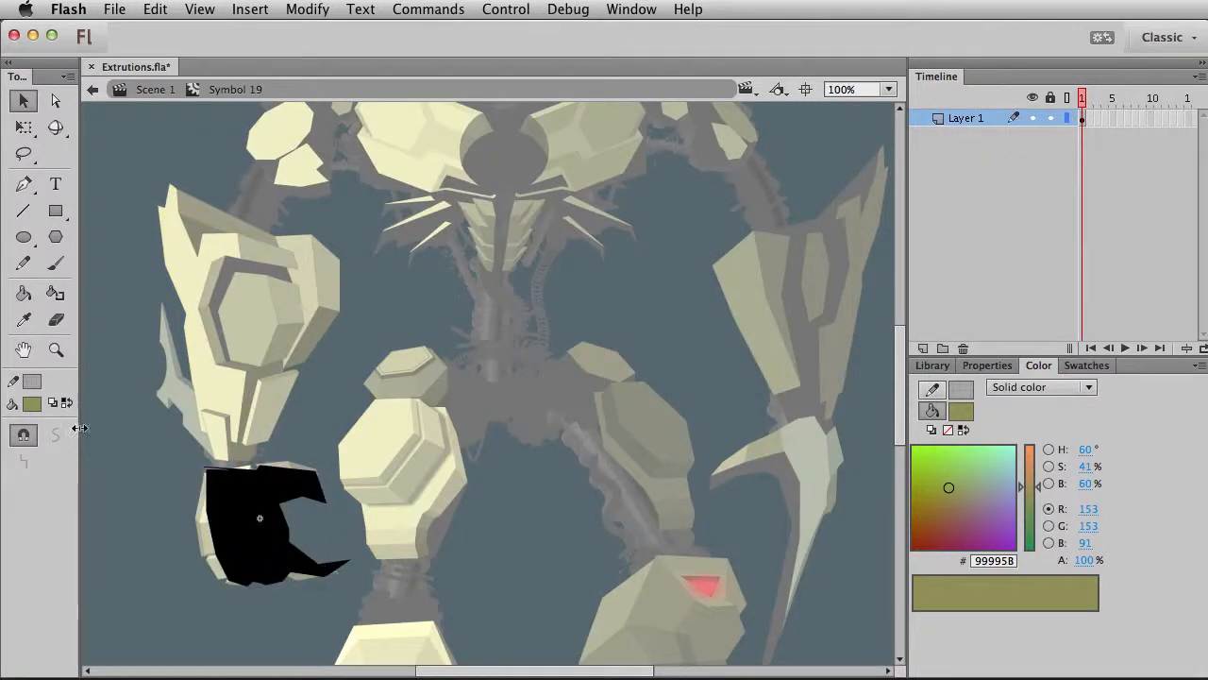
left_click(56, 350)
left_click_drag(170, 474, 366, 618)
key("v")
left_click(376, 385)
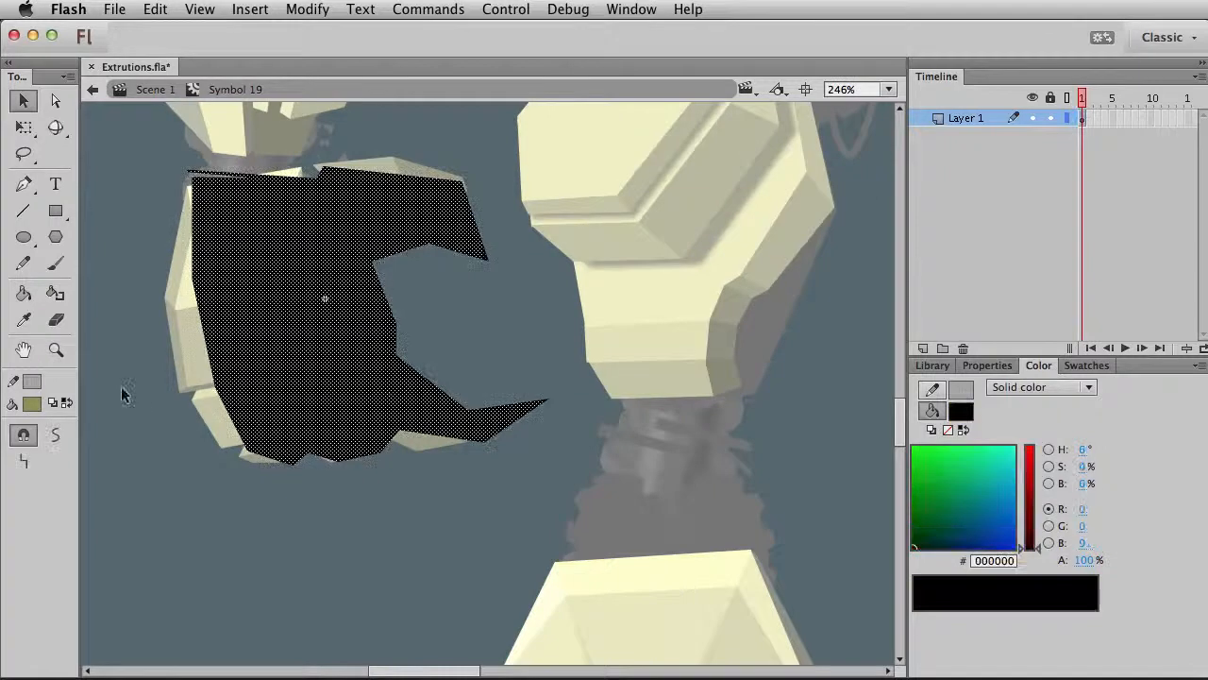
left_click(40, 405)
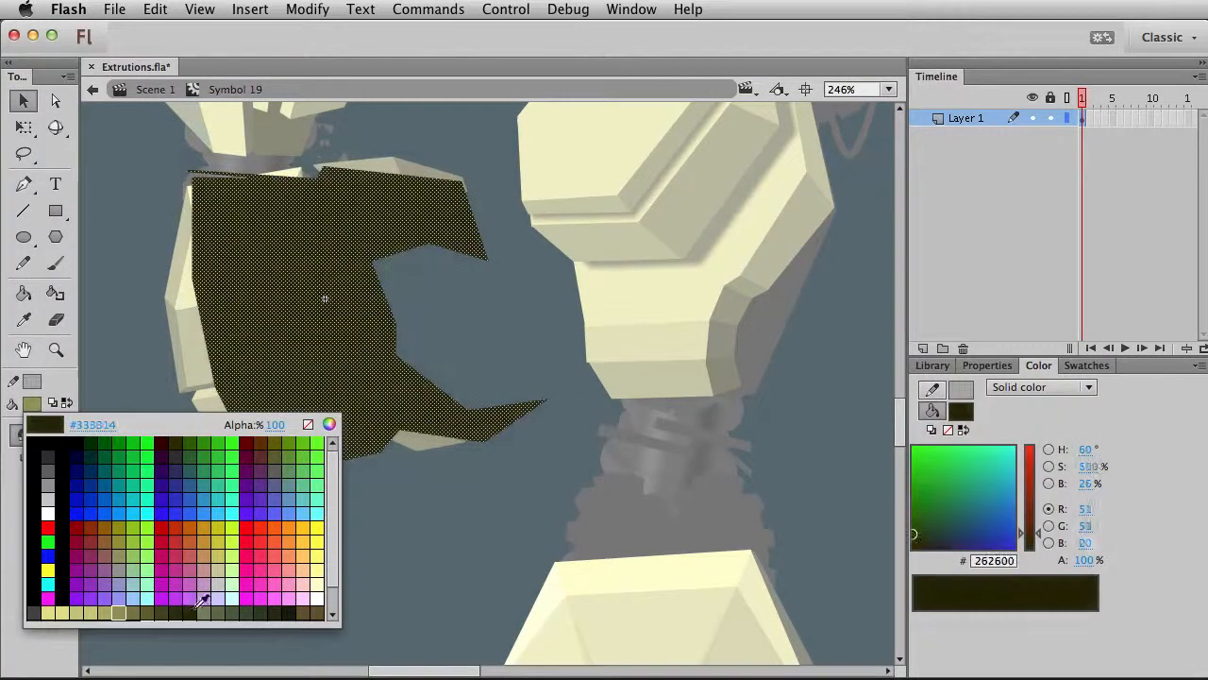
left_click(198, 598)
left_click(359, 549)
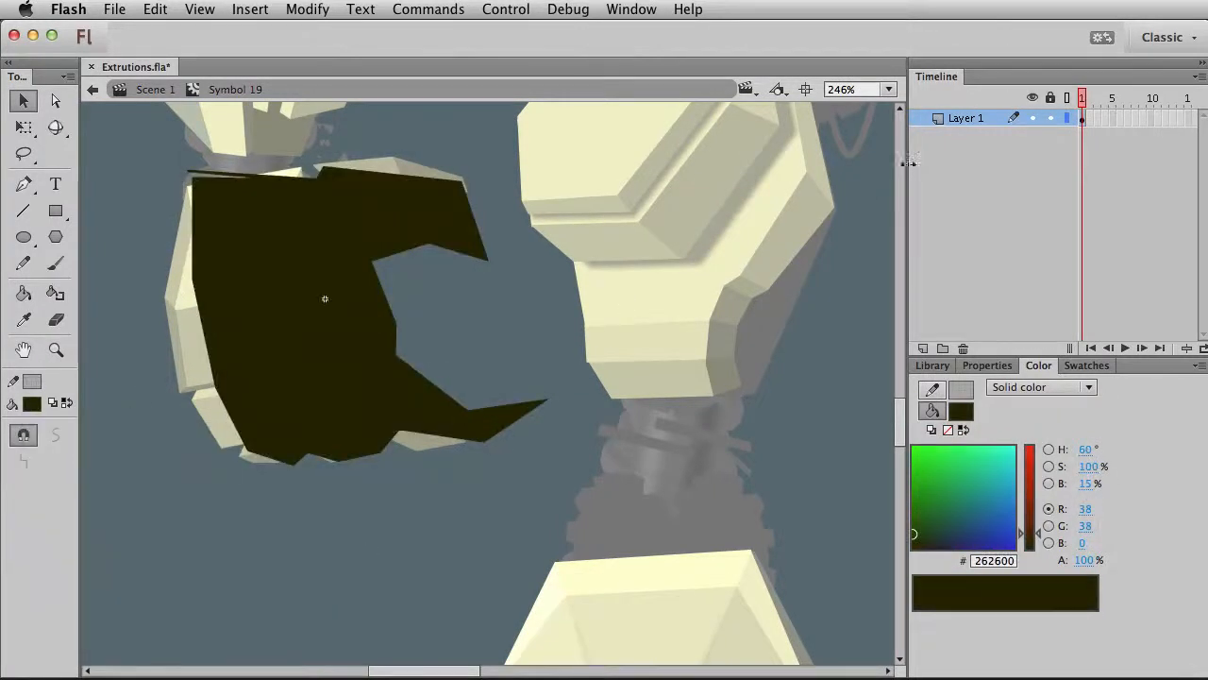
Show the silhouette as outlines, turn off snapping, and reshape its lower corners to fit behind the palm and finger armour
left_click(1068, 118)
left_click_drag(489, 440, 463, 453)
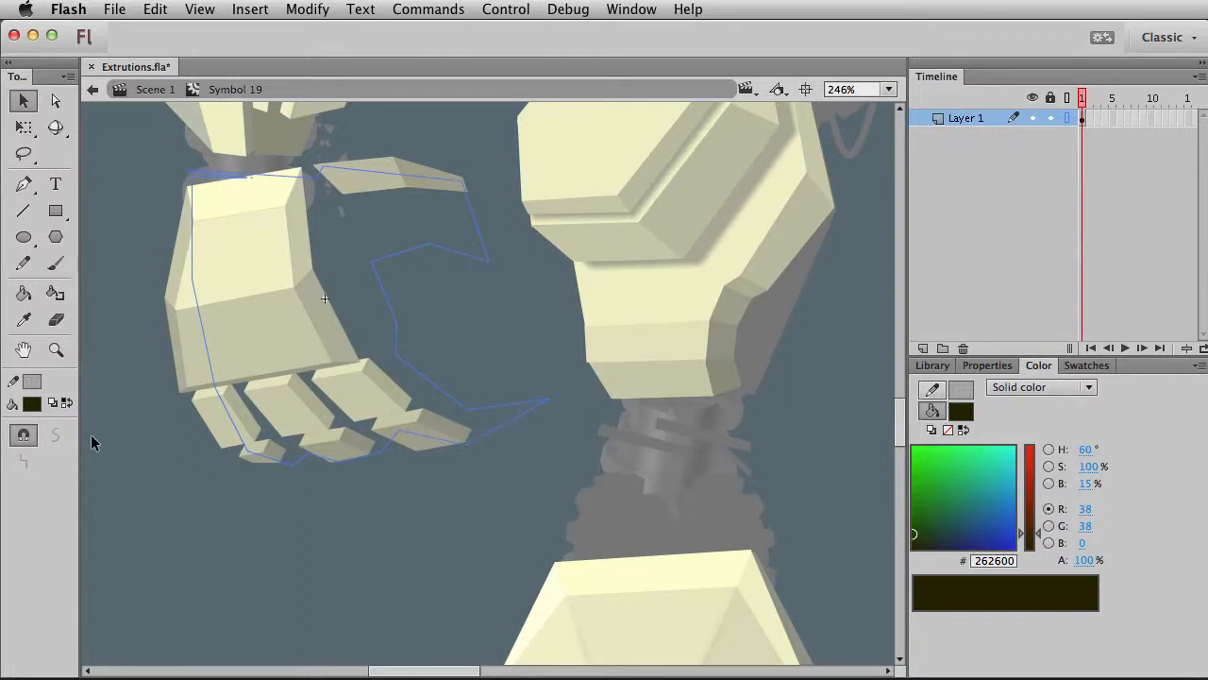
left_click(22, 433)
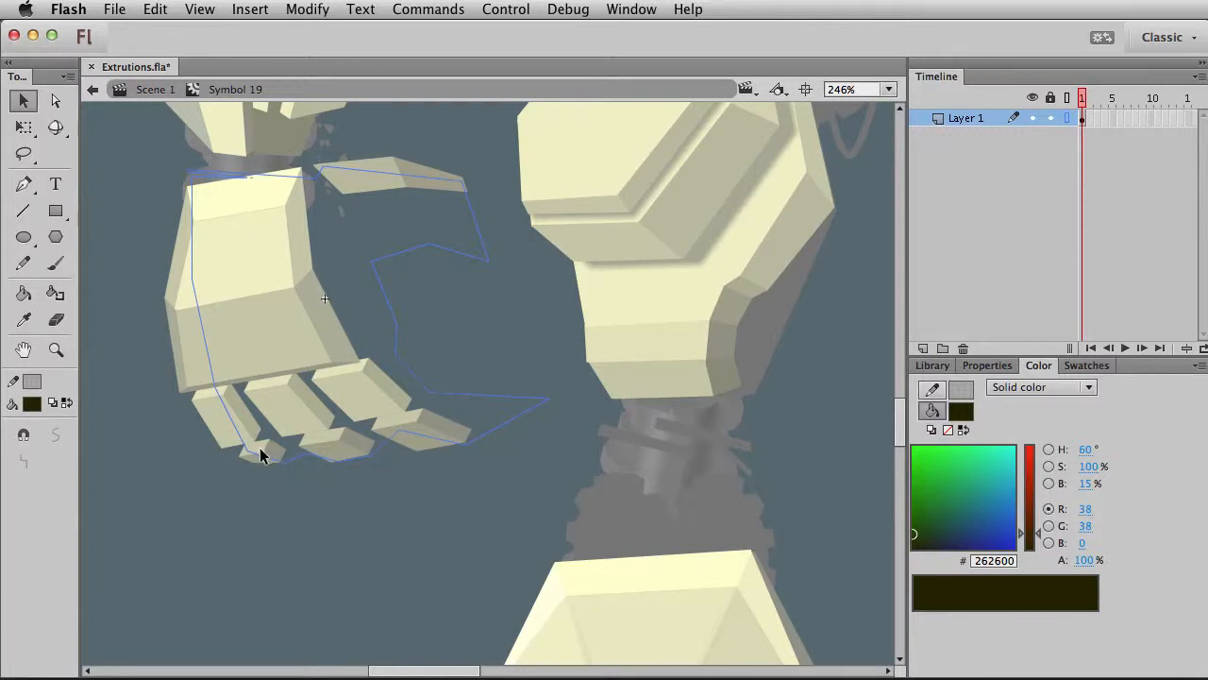
left_click_drag(247, 450, 235, 452)
left_click_drag(214, 382, 195, 404)
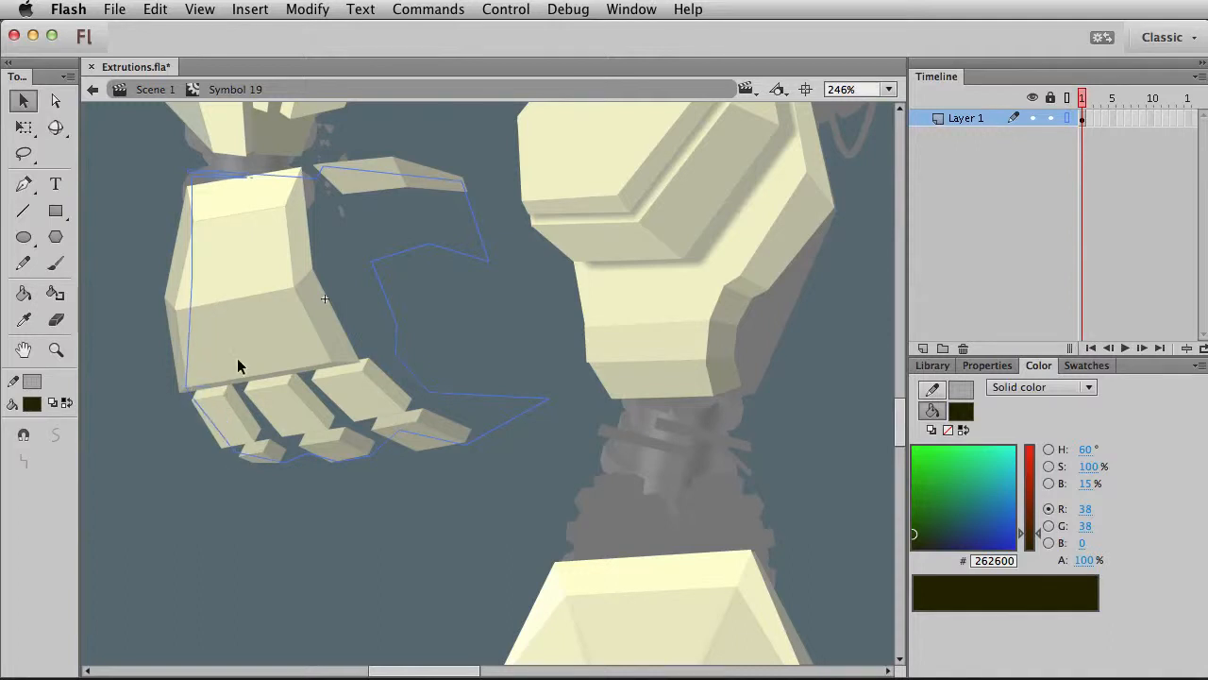
double_click(365, 476)
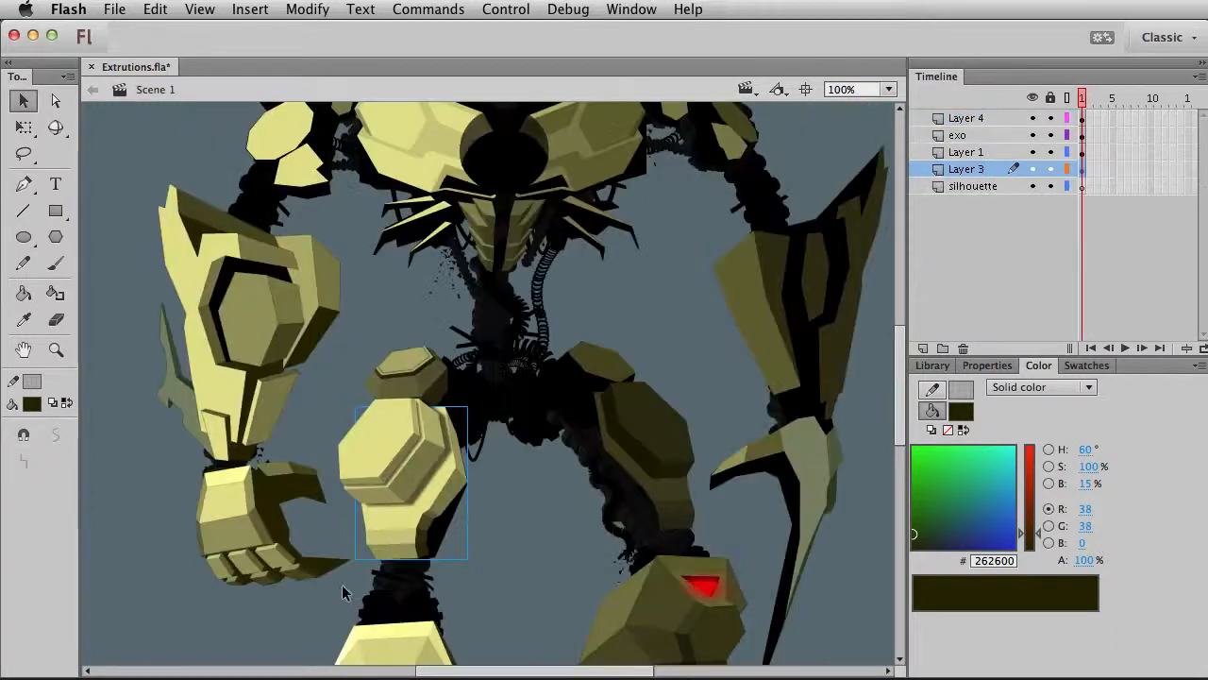
scroll(306, 609, "down", 2)
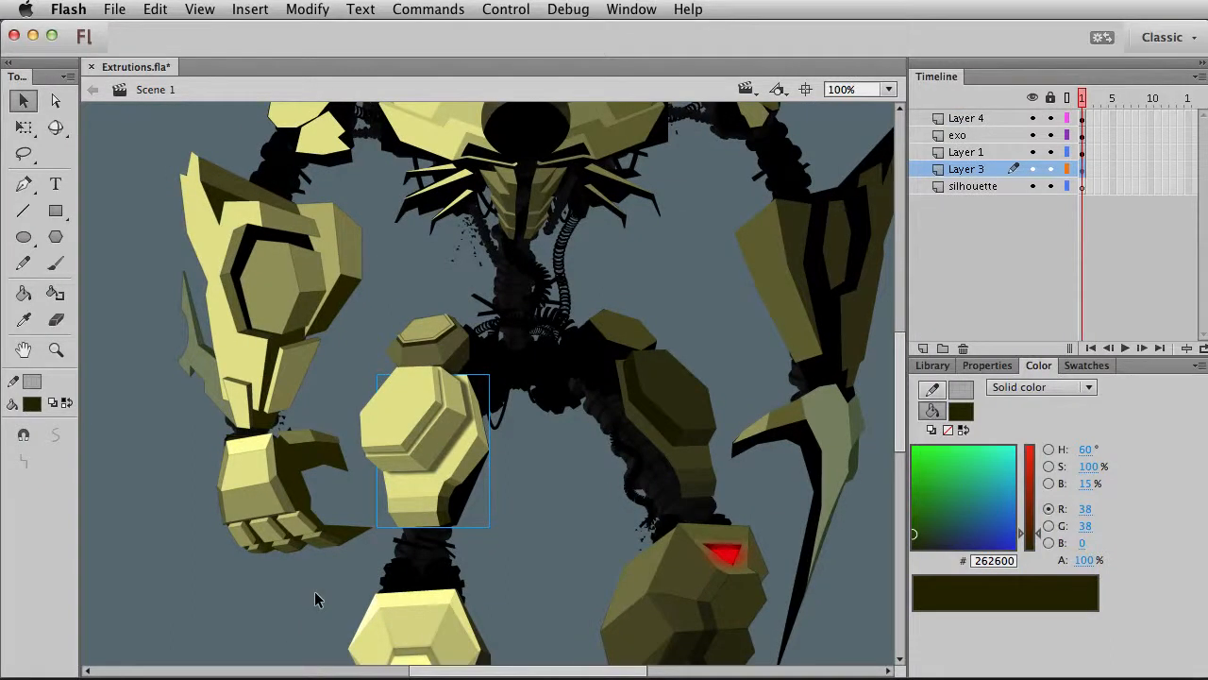
Open the hand silhouette symbol, reshape its thumb tip and pull a narrow notch into the thumb's inner edge, and return to the main scene
double_click(293, 499)
left_click(56, 349)
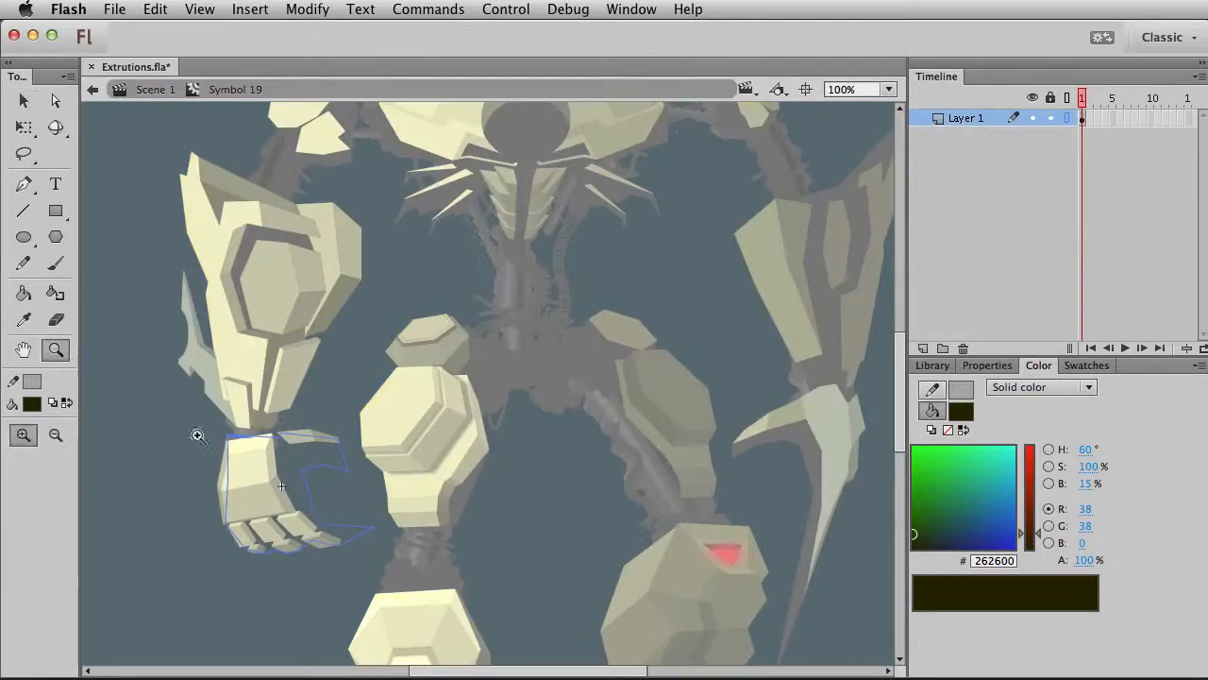
left_click(286, 501)
key("v")
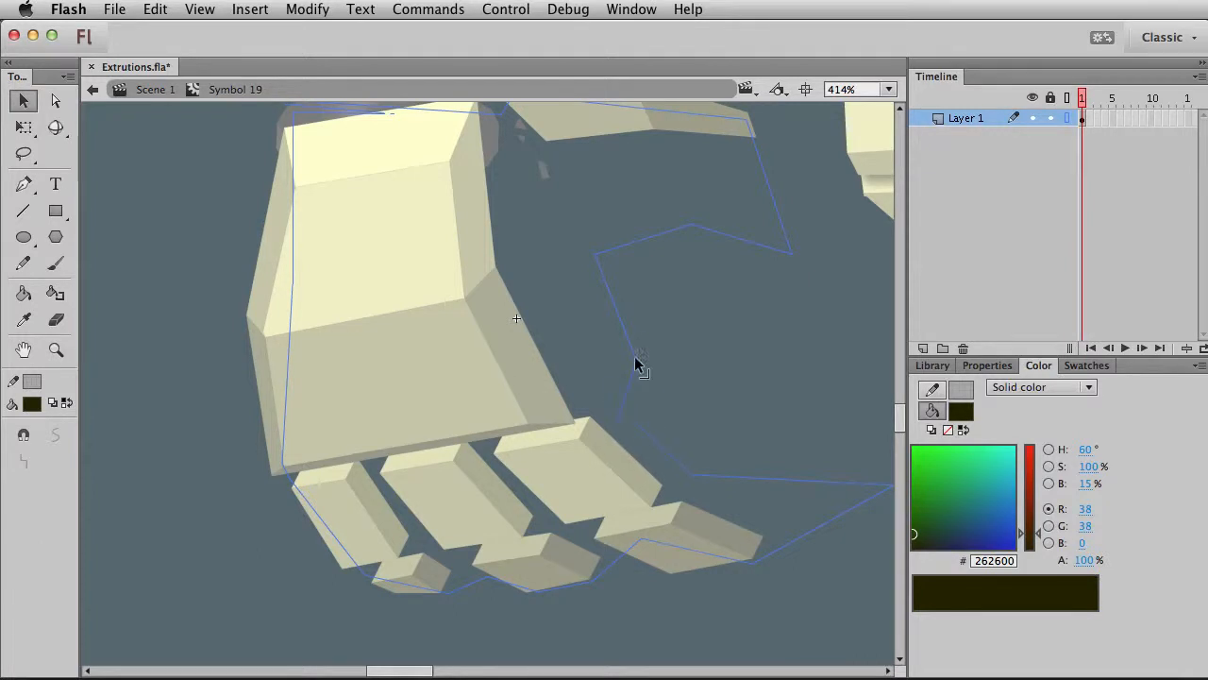
key("space")
left_click_drag(674, 315, 661, 513)
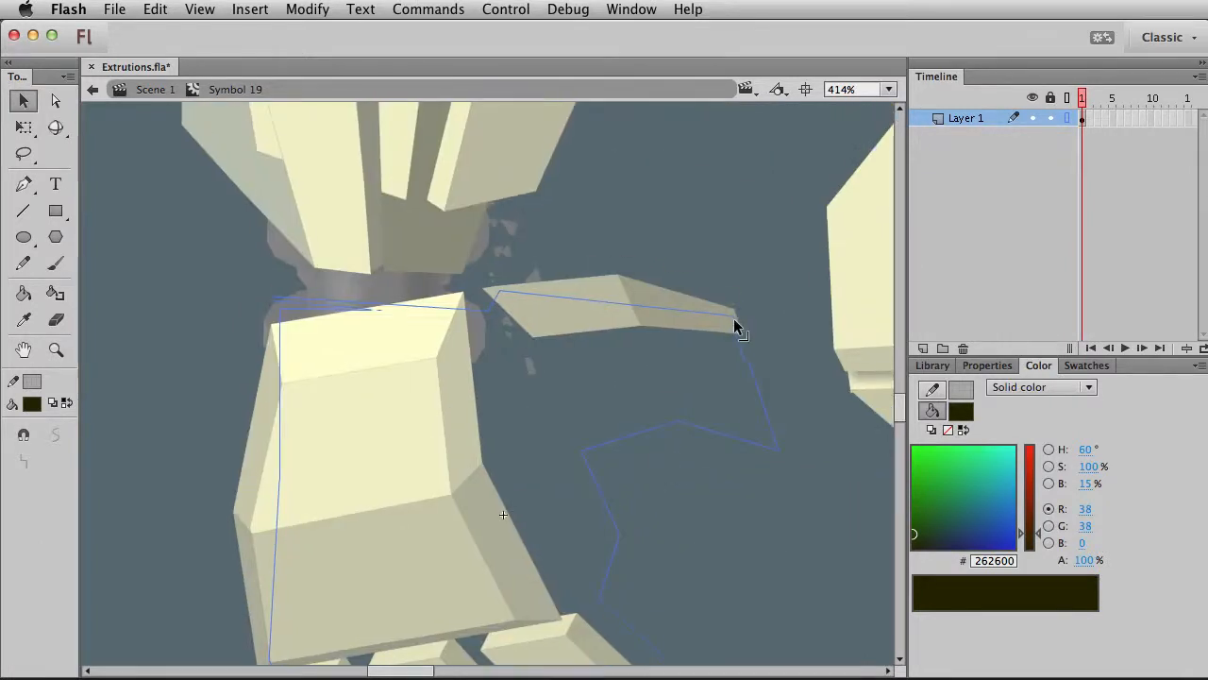
left_click_drag(737, 318, 740, 322)
left_click_drag(779, 448, 792, 442)
mouse_move(666, 431)
left_mouse_down()
mouse_move(654, 367)
mouse_move(639, 386)
mouse_move(674, 422)
left_mouse_up()
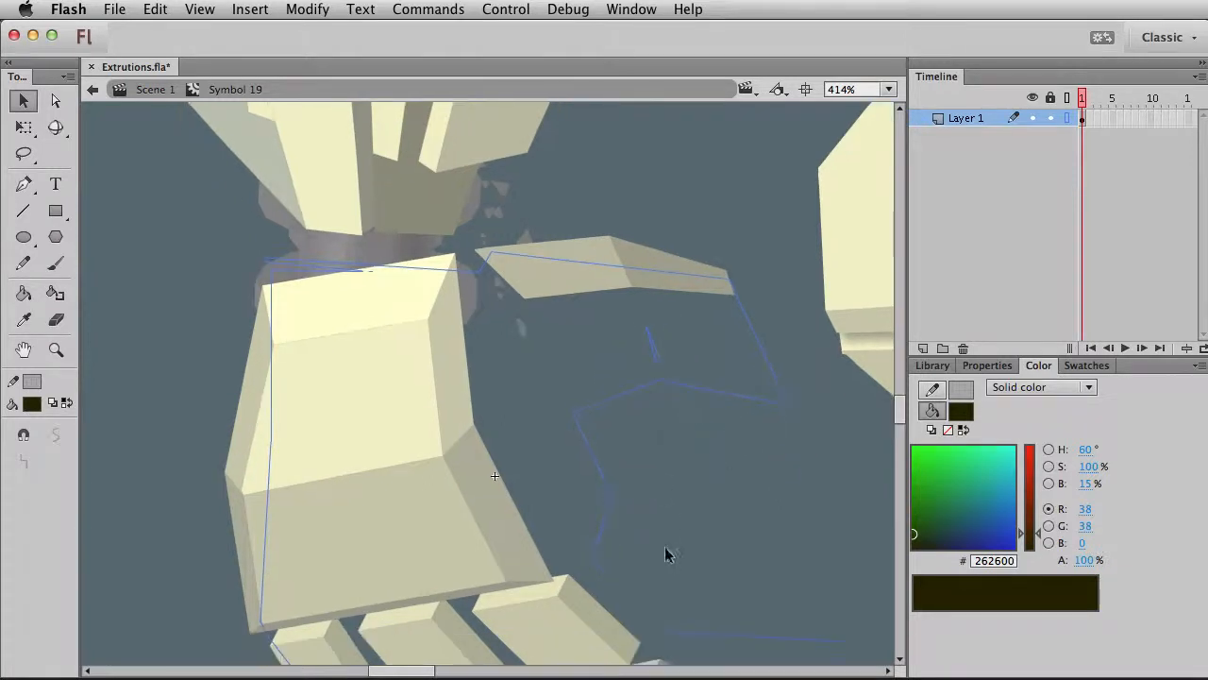
double_click(648, 566)
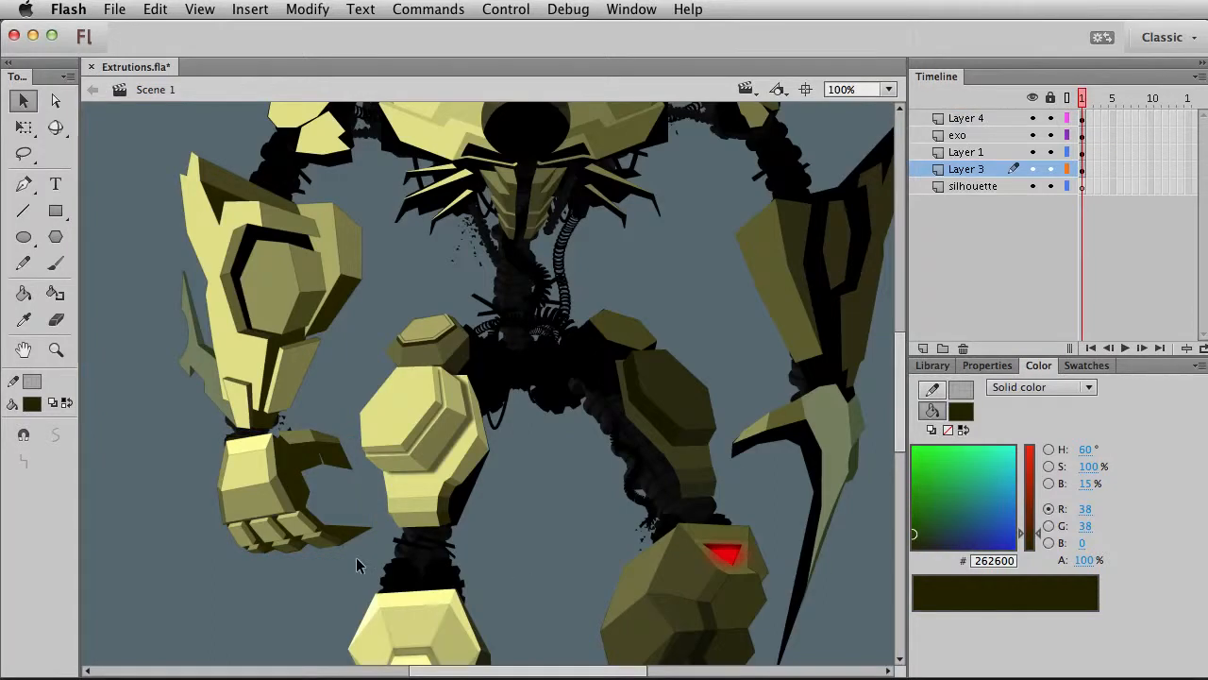
Open the hand armour symbol and reshape the thumb armour's lower edge into a slimmer bent plate
left_click(319, 450)
key("space")
left_click_drag(368, 545, 522, 536)
left_click(453, 465)
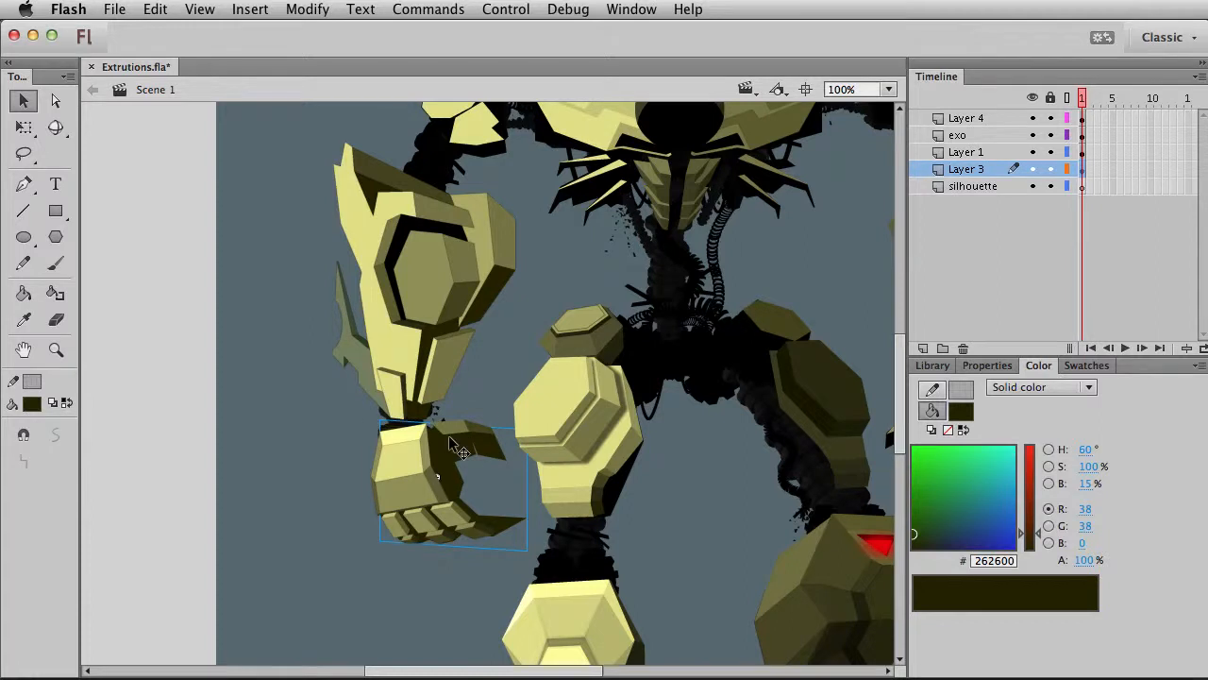
double_click(451, 441)
left_click(54, 351)
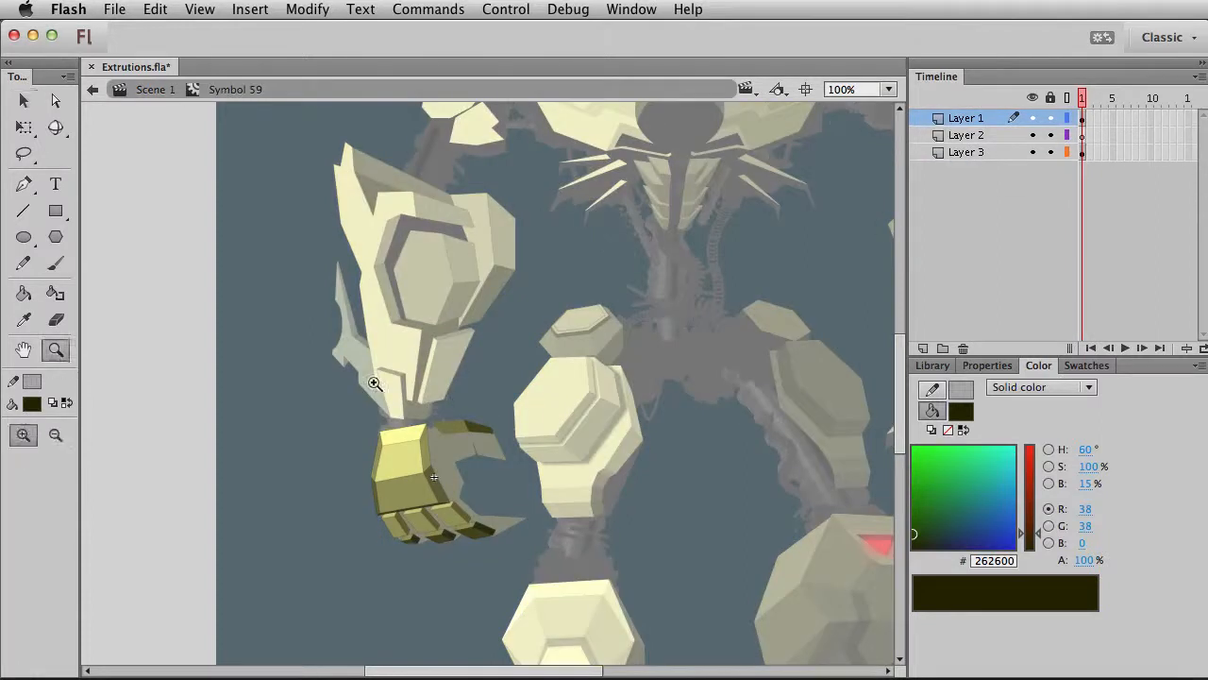
left_click_drag(357, 376, 534, 512)
key("v")
left_click_drag(484, 358, 430, 310)
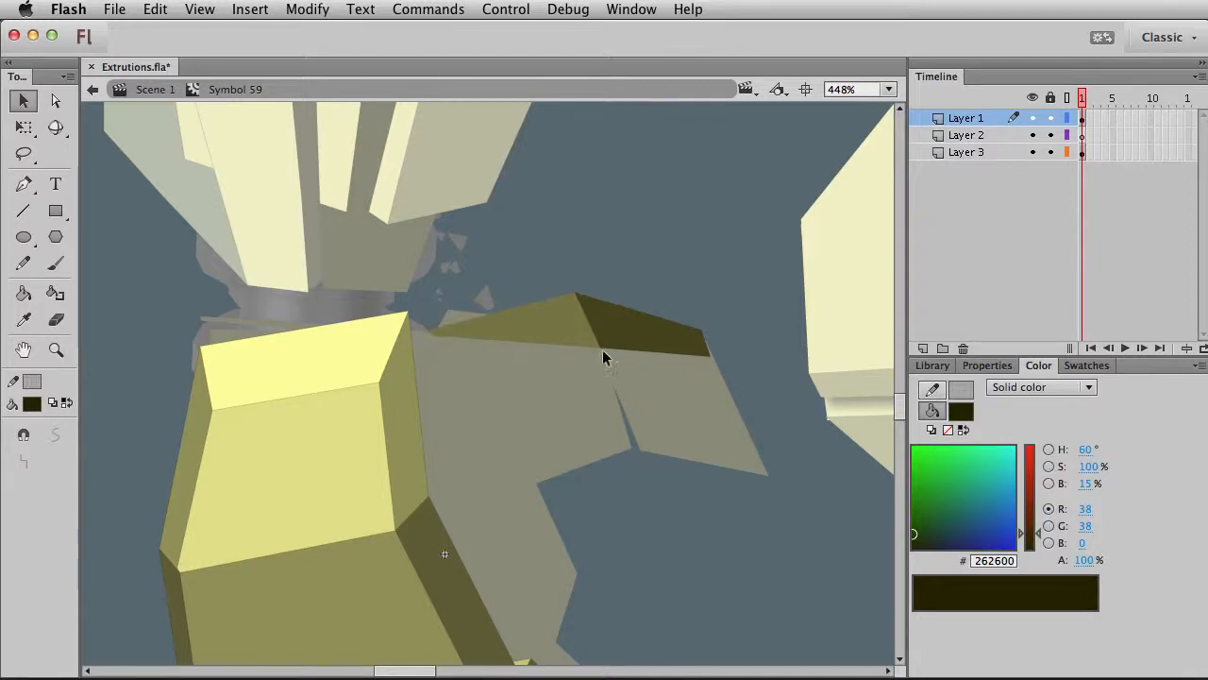
left_click_drag(596, 343, 587, 321)
left_click_drag(711, 355, 718, 357)
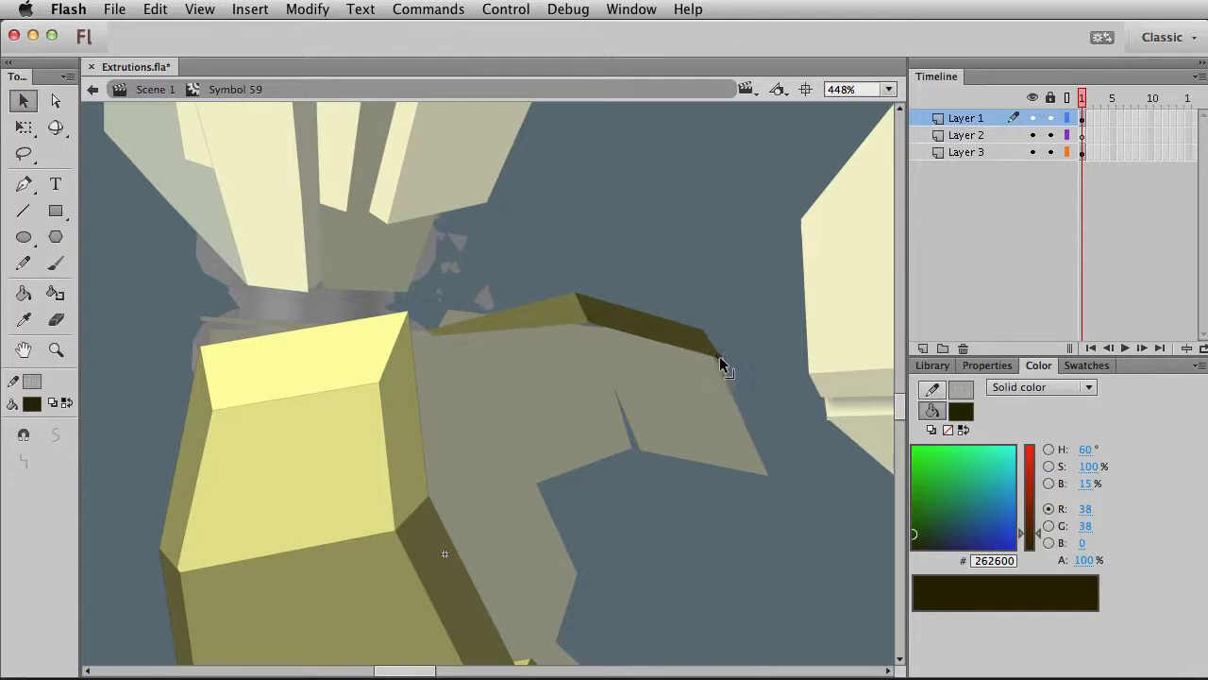
left_click_drag(587, 323, 591, 326)
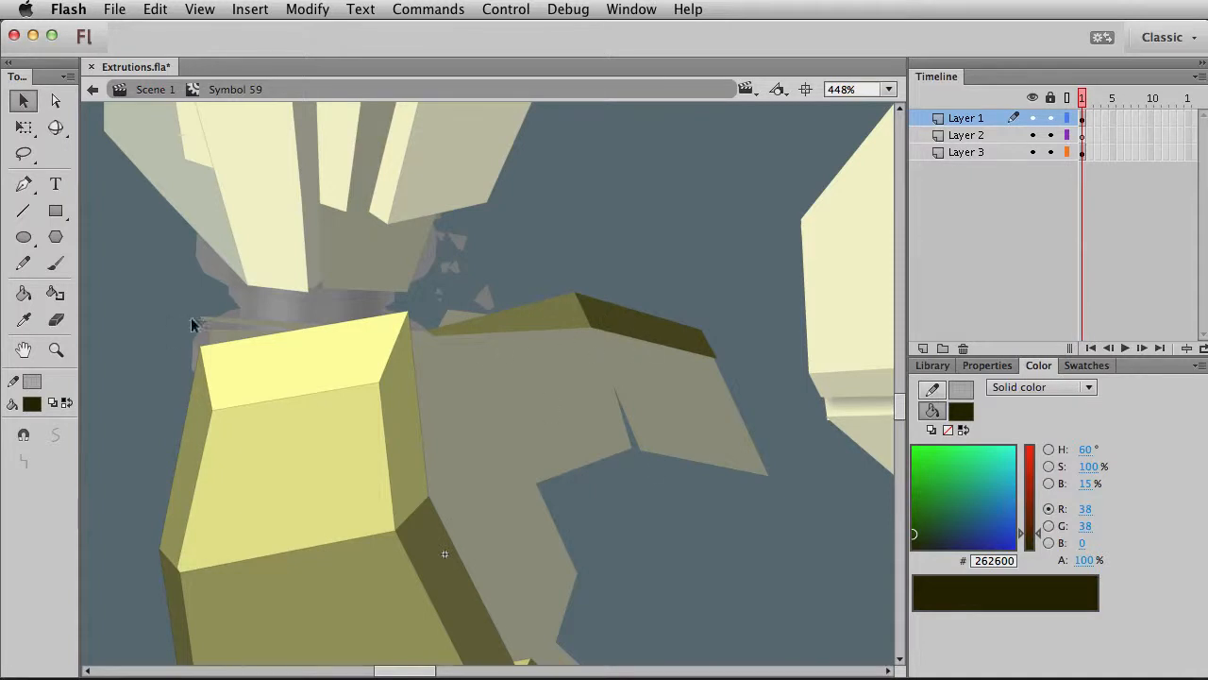
Duplicate the thumb armour's lower edge lines and offset the copy slightly below the plate
left_click(26, 213)
left_click(56, 294)
key("v")
left_click(561, 330)
key("Down")
key("Down")
key("Down")
key("Down")
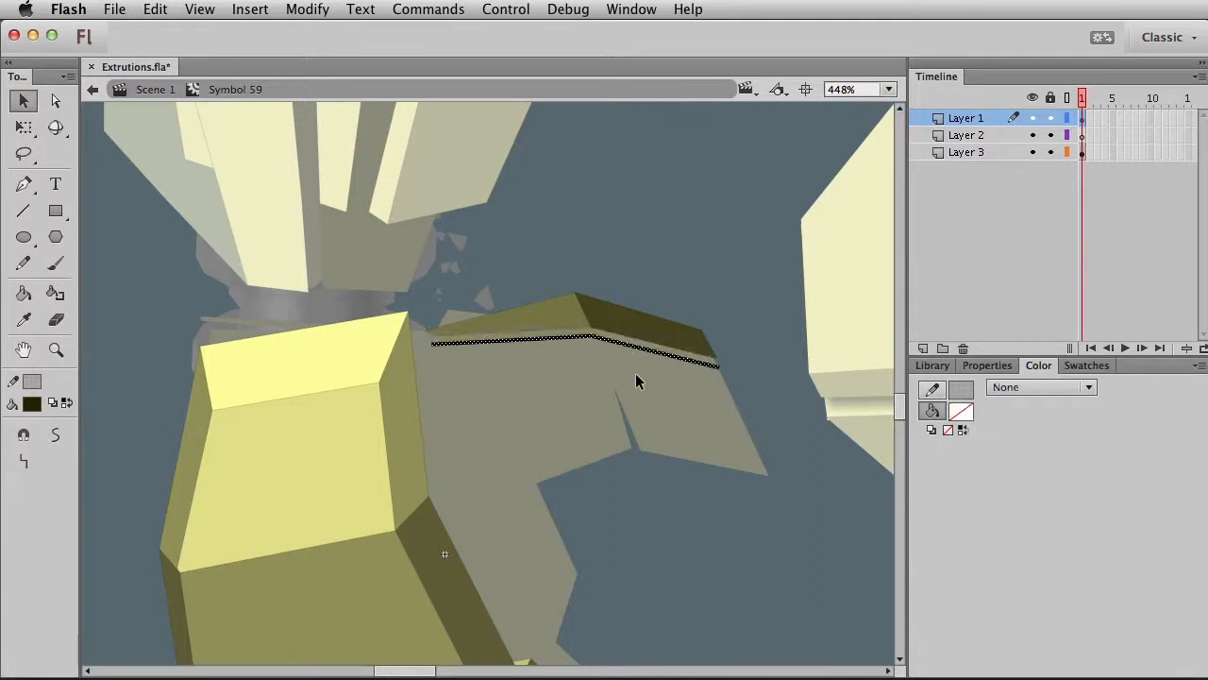
left_click(639, 386)
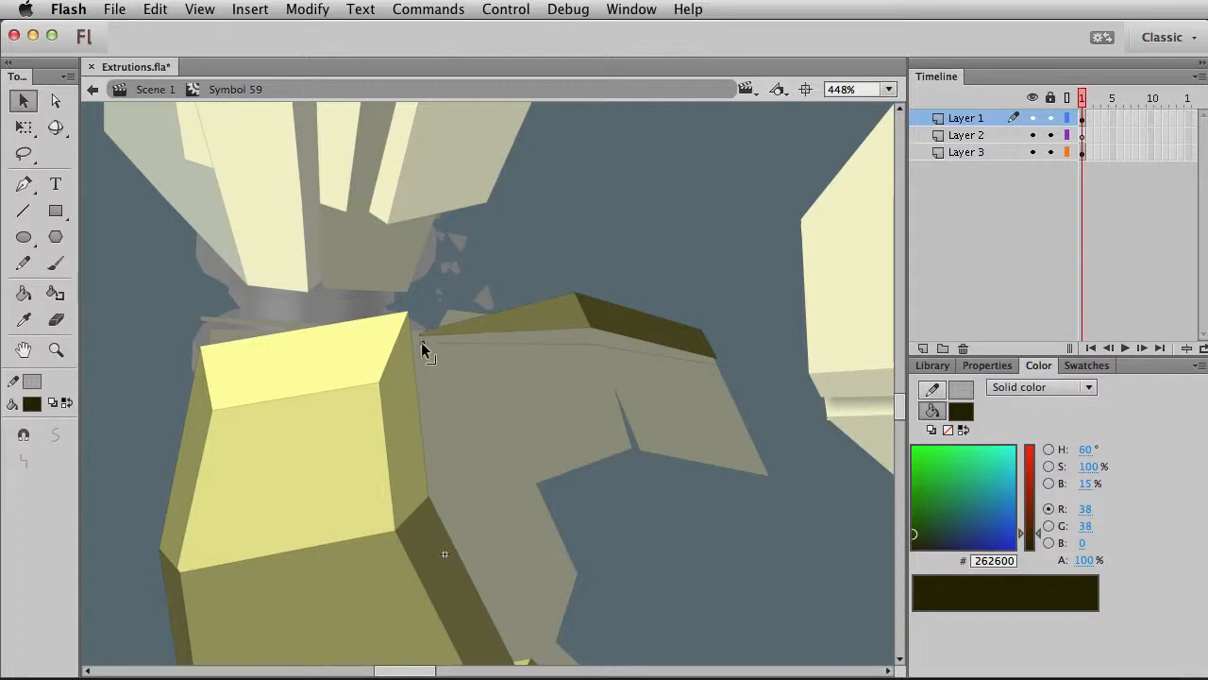
Turn on object snapping and connect the thumb plate's lower corners to the offset edge with short lines
left_click(24, 211)
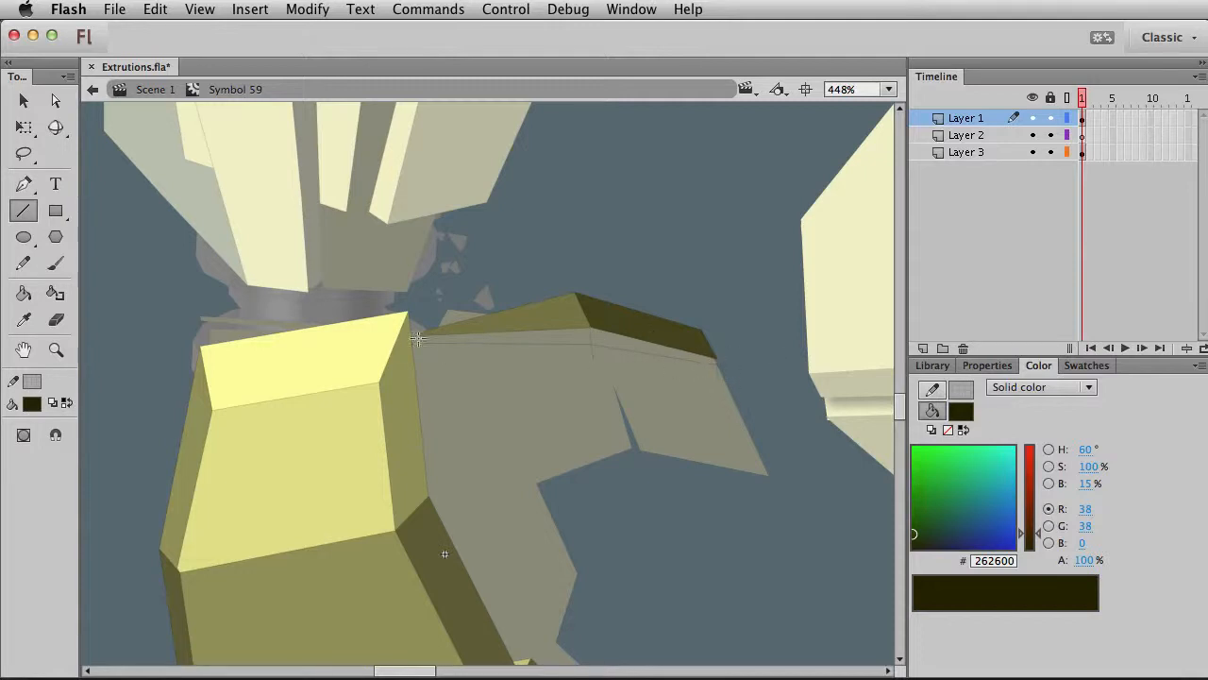
left_click(55, 349)
left_click_drag(362, 259, 744, 403)
key("v")
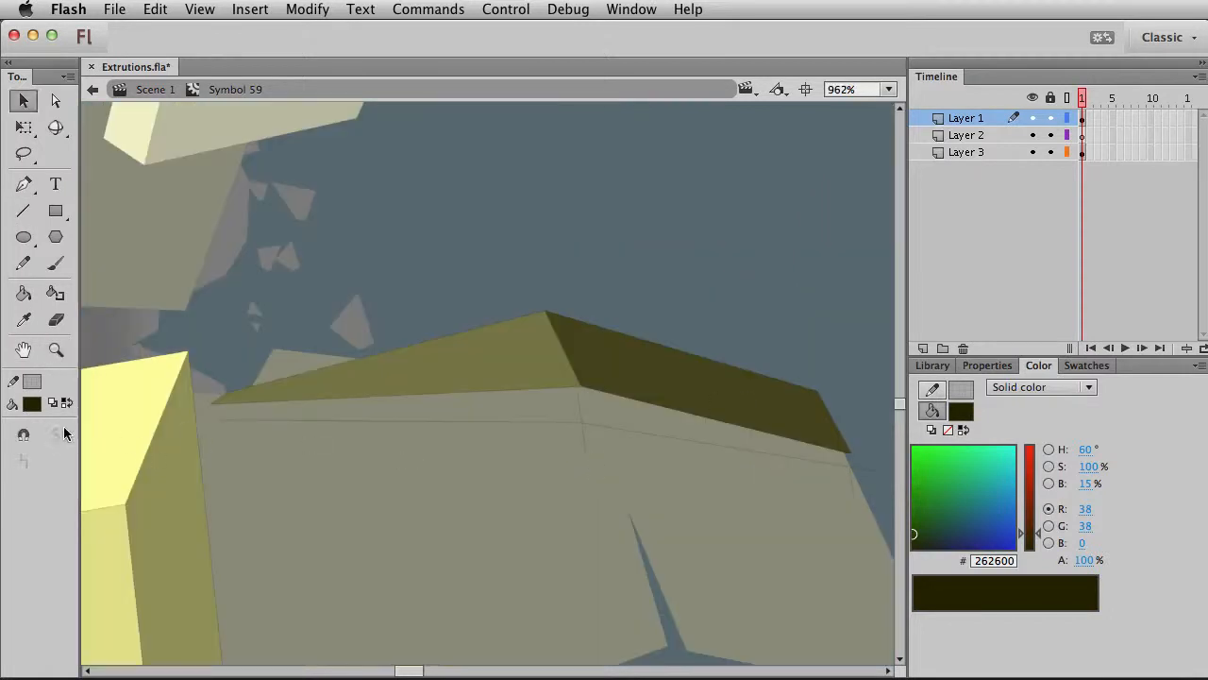
left_click(24, 434)
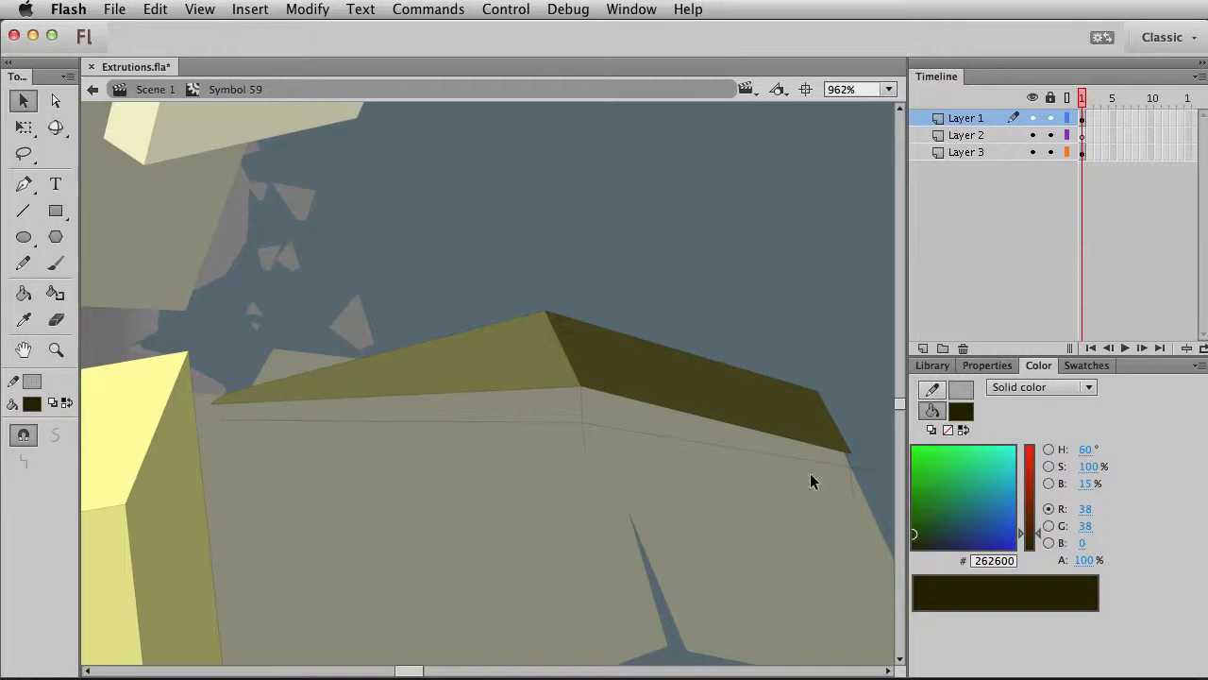
scroll(816, 468, "right", 3)
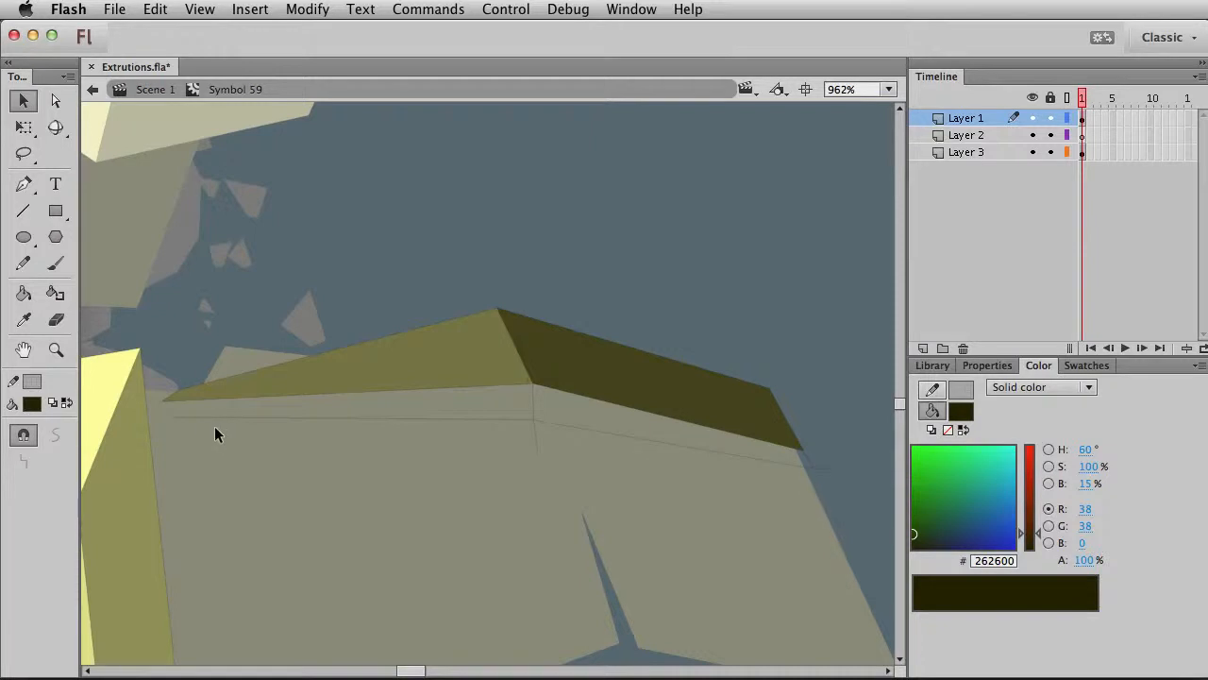
left_click(23, 211)
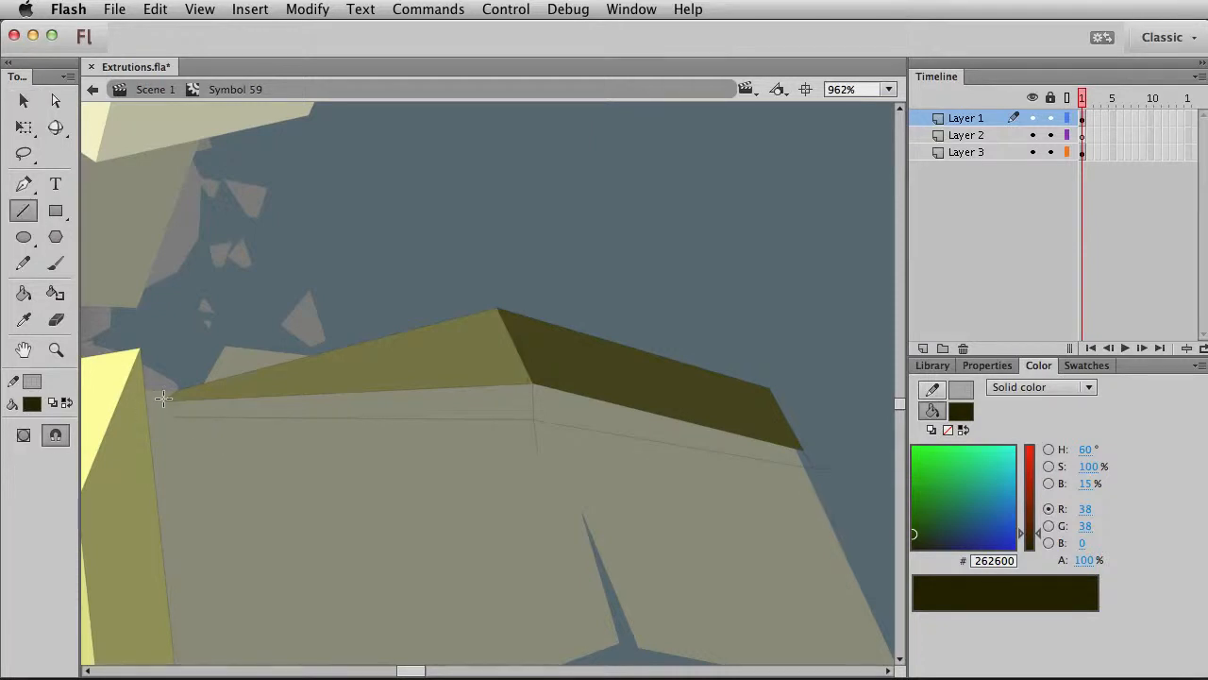
Fill the thumb armour's underside face nearest the palm with olive #666633
left_click(24, 293)
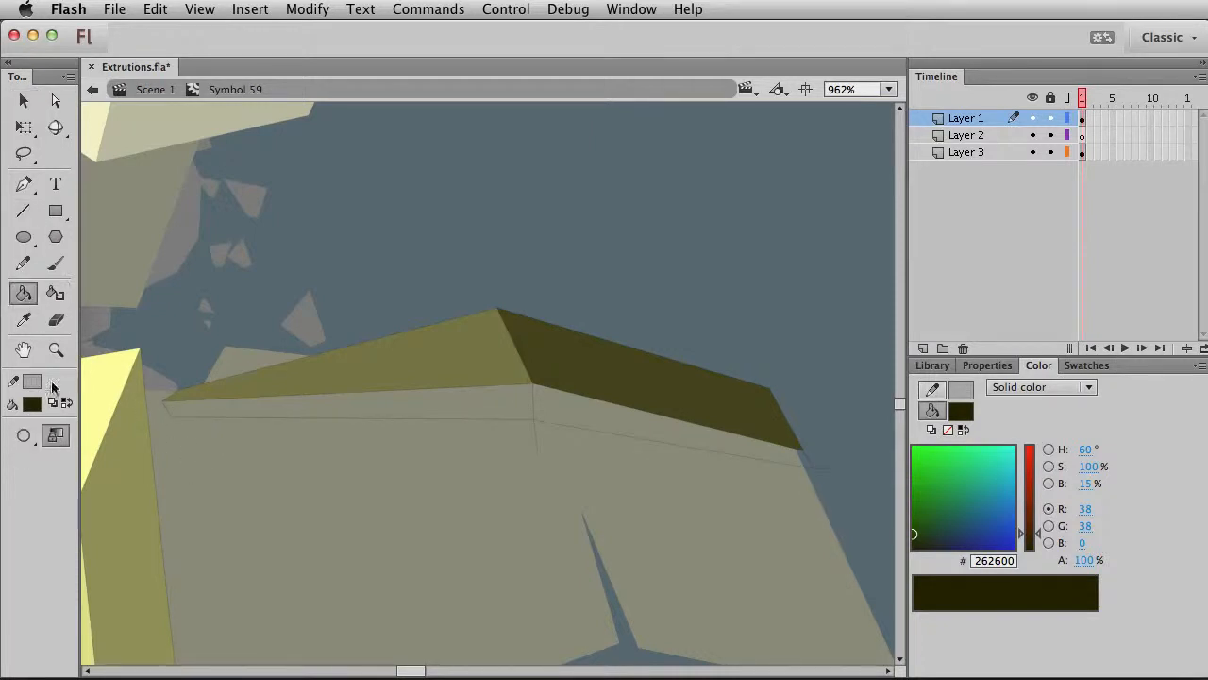
left_click(35, 404)
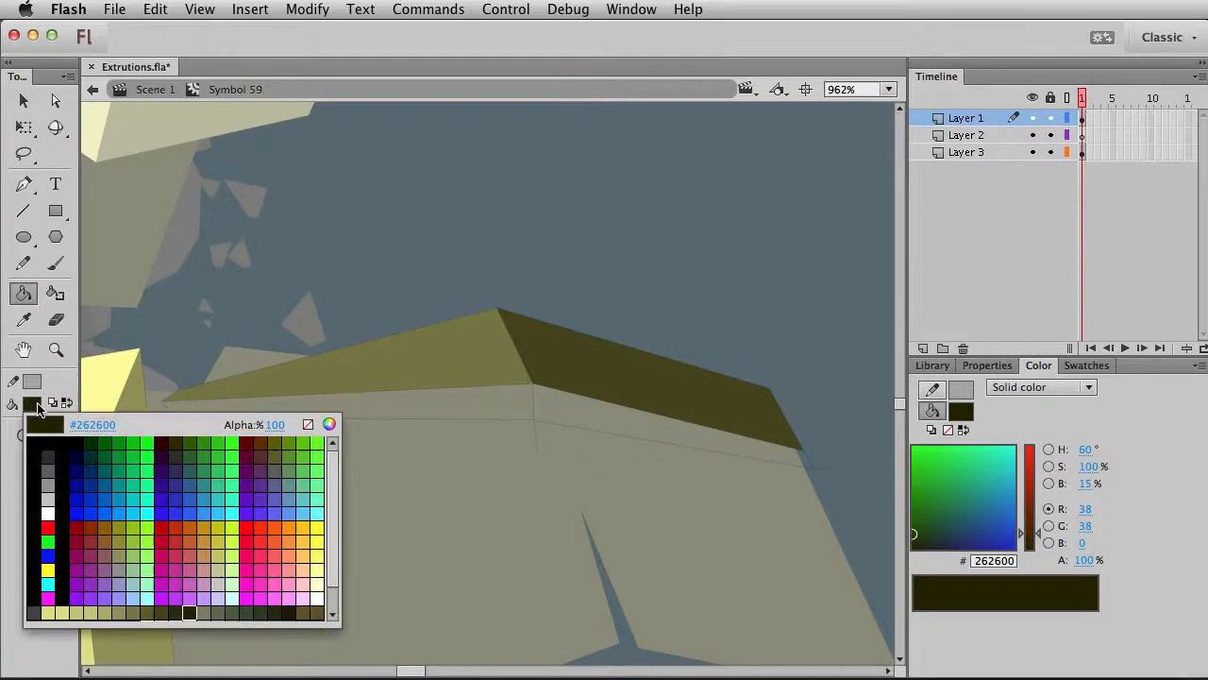
left_click(138, 606)
left_click(302, 421)
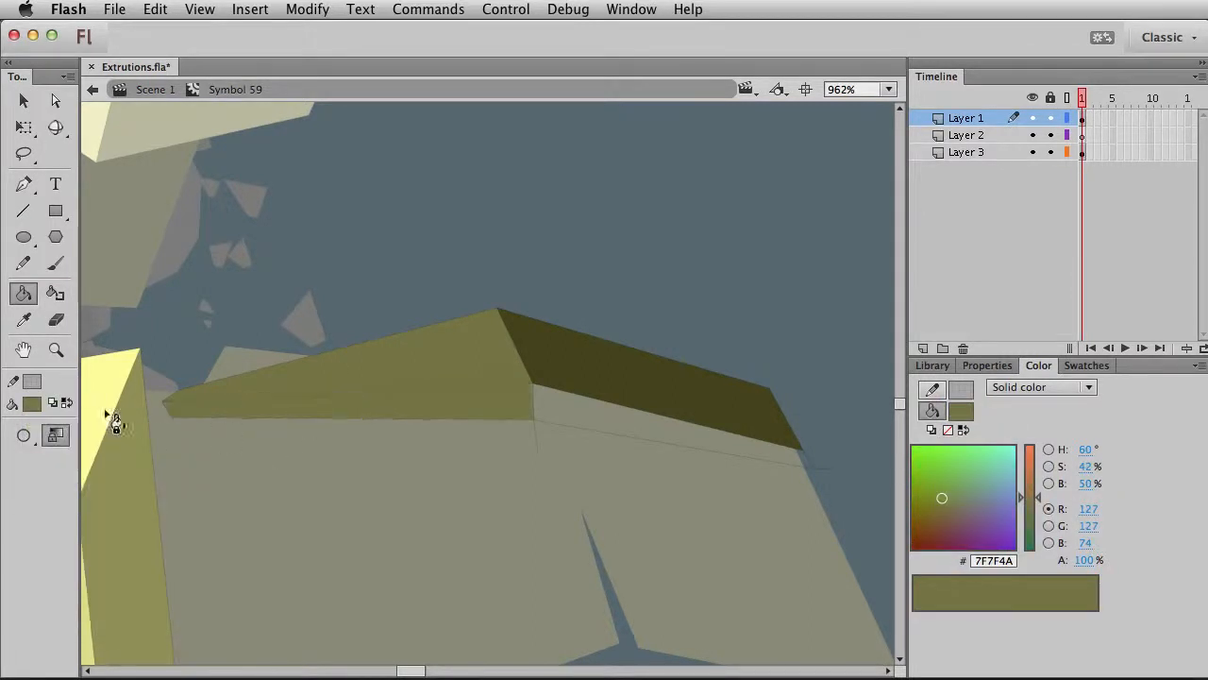
left_click(45, 404)
left_click(156, 605)
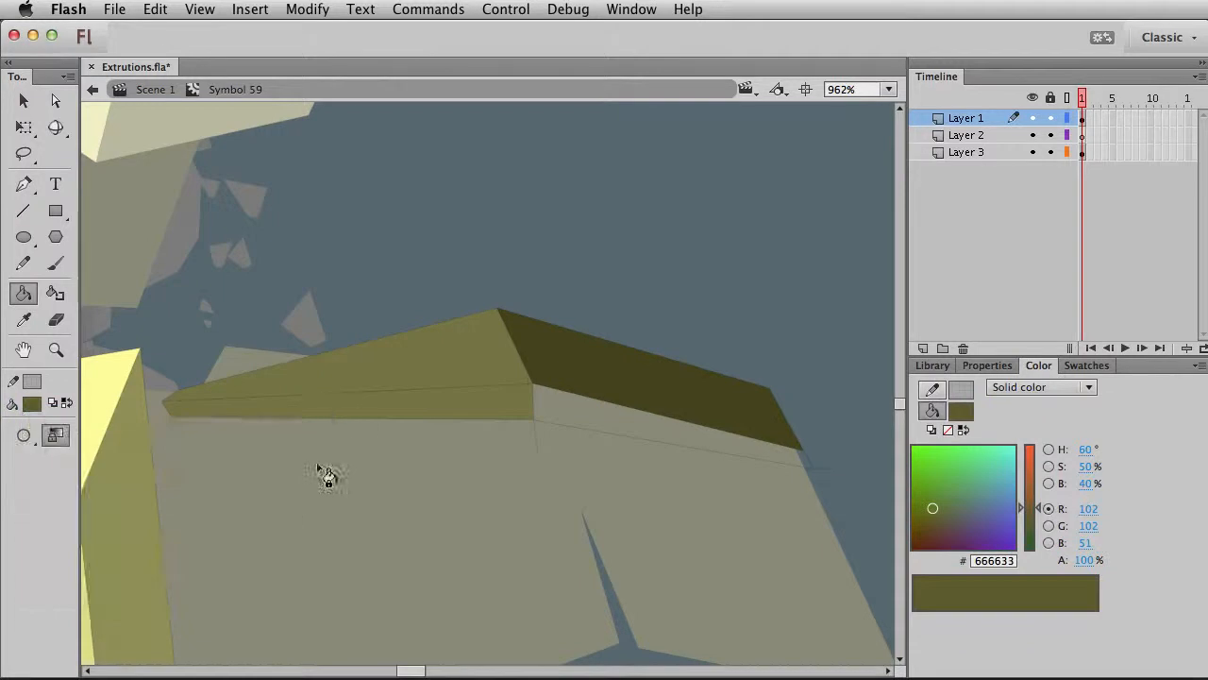
left_click(371, 406)
Fill the thumb tip's underside face with dark olive #333314, delete the leftover line end, and return to the main scene
left_click(33, 405)
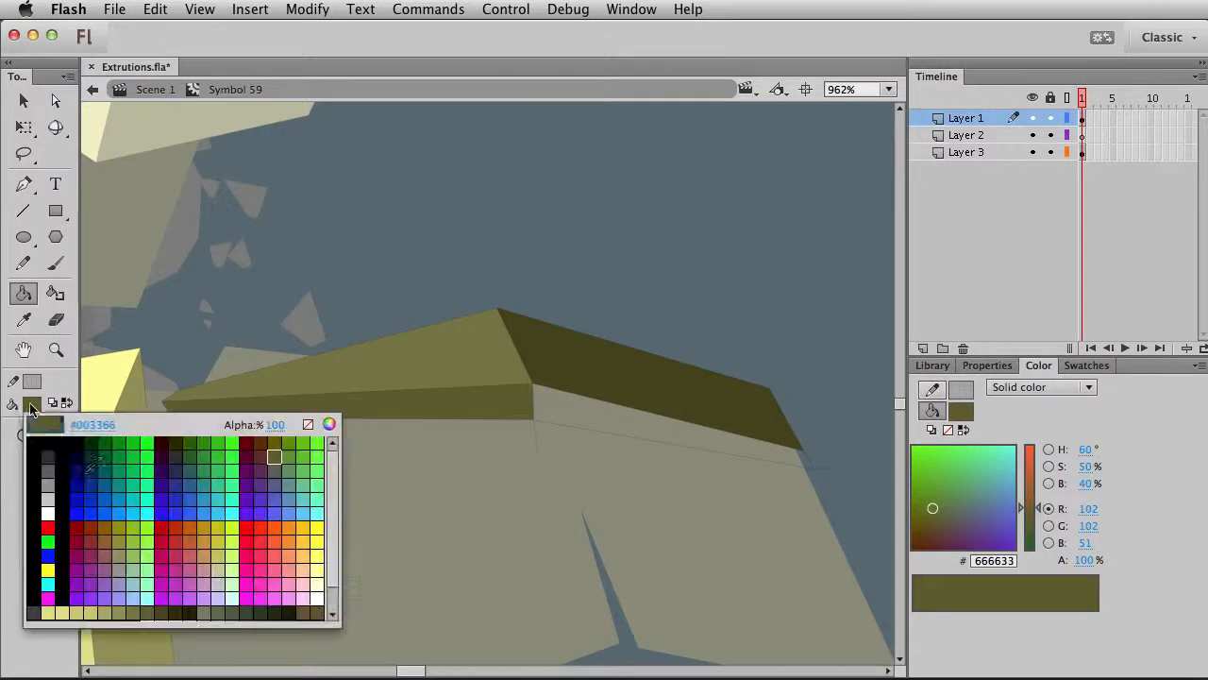
left_click(186, 606)
left_click(607, 418)
key("v")
double_click(535, 444)
key("Delete")
double_click(566, 486)
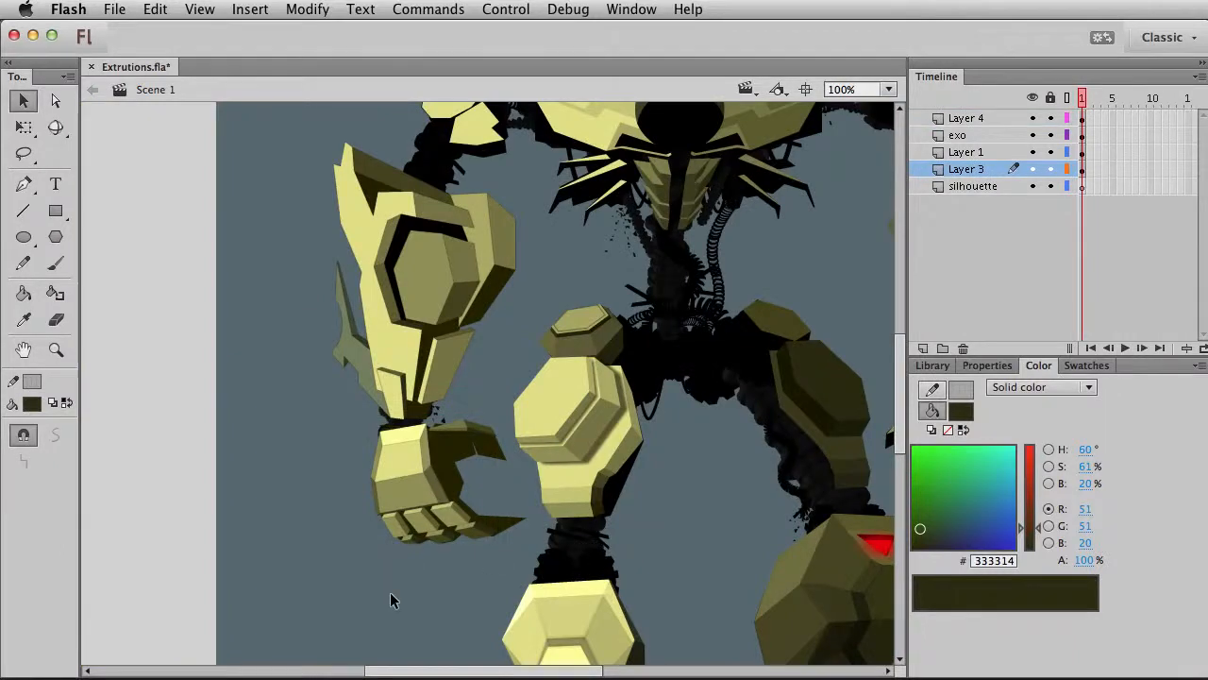
Reopen the hand silhouette symbol, turn off snapping, and reshape the thumb's inner edge into a slimmer curved claw before returning to the main scene
left_click(491, 455)
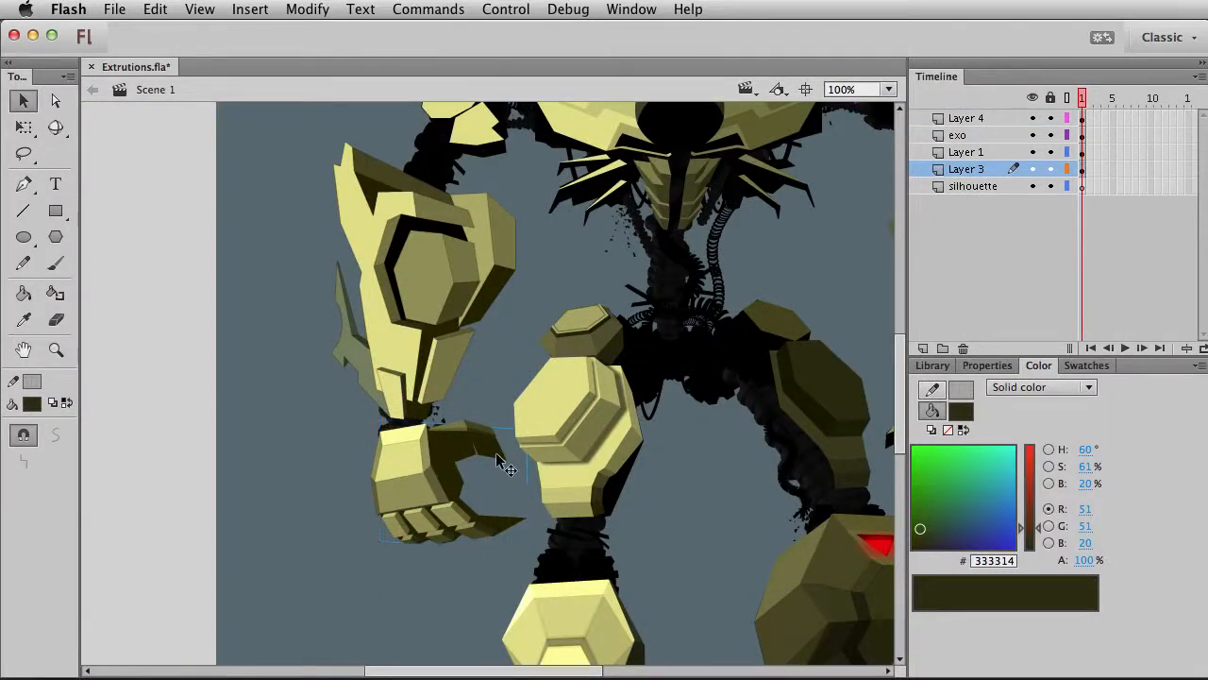
double_click(503, 465)
left_click(56, 349)
left_click_drag(373, 404, 557, 506)
key("v")
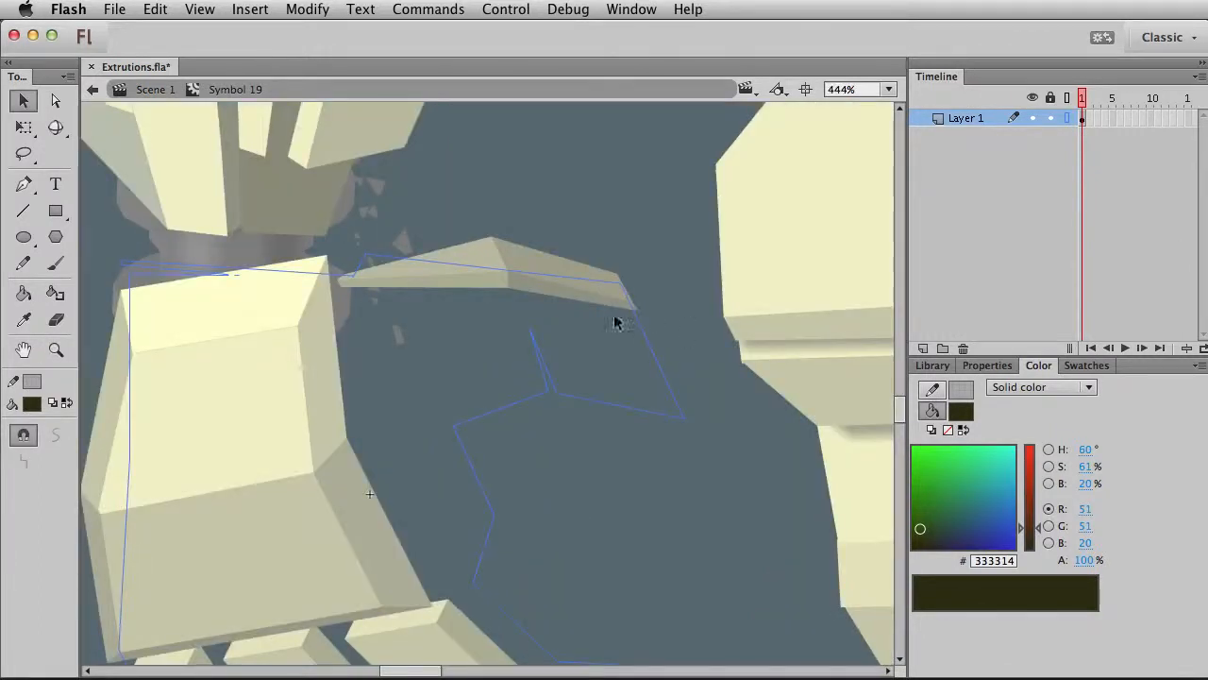
left_click(34, 439)
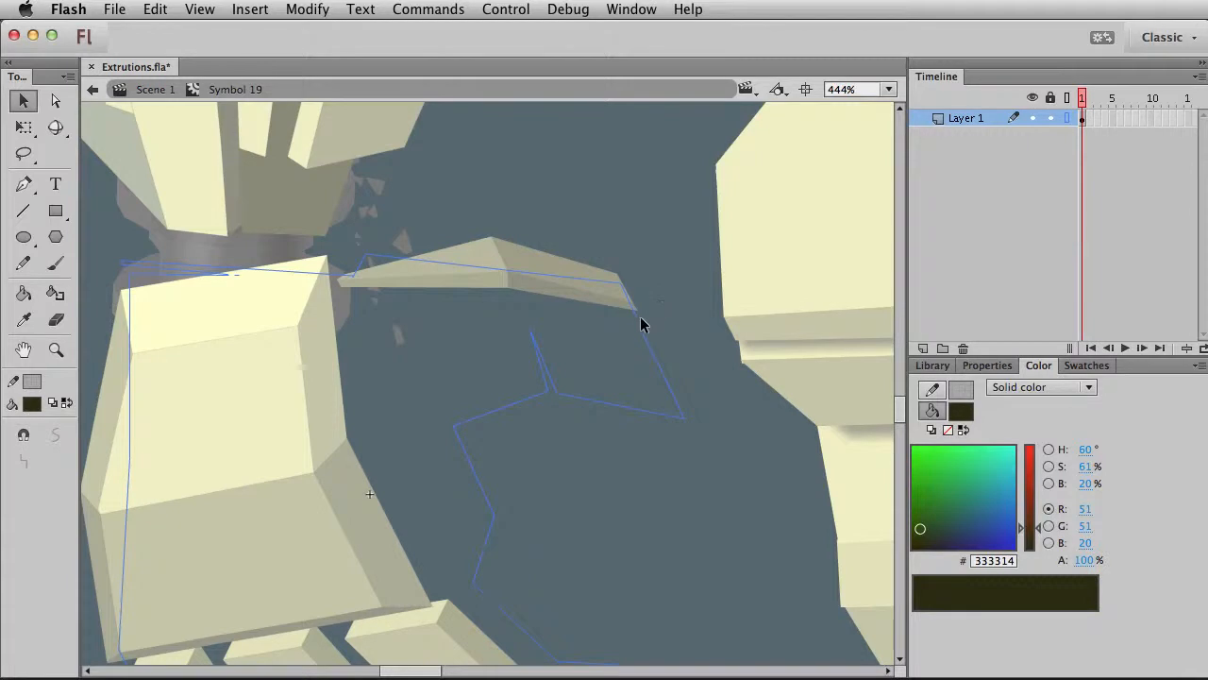
left_click_drag(548, 397, 533, 362)
left_click_drag(655, 400, 654, 371)
double_click(652, 494)
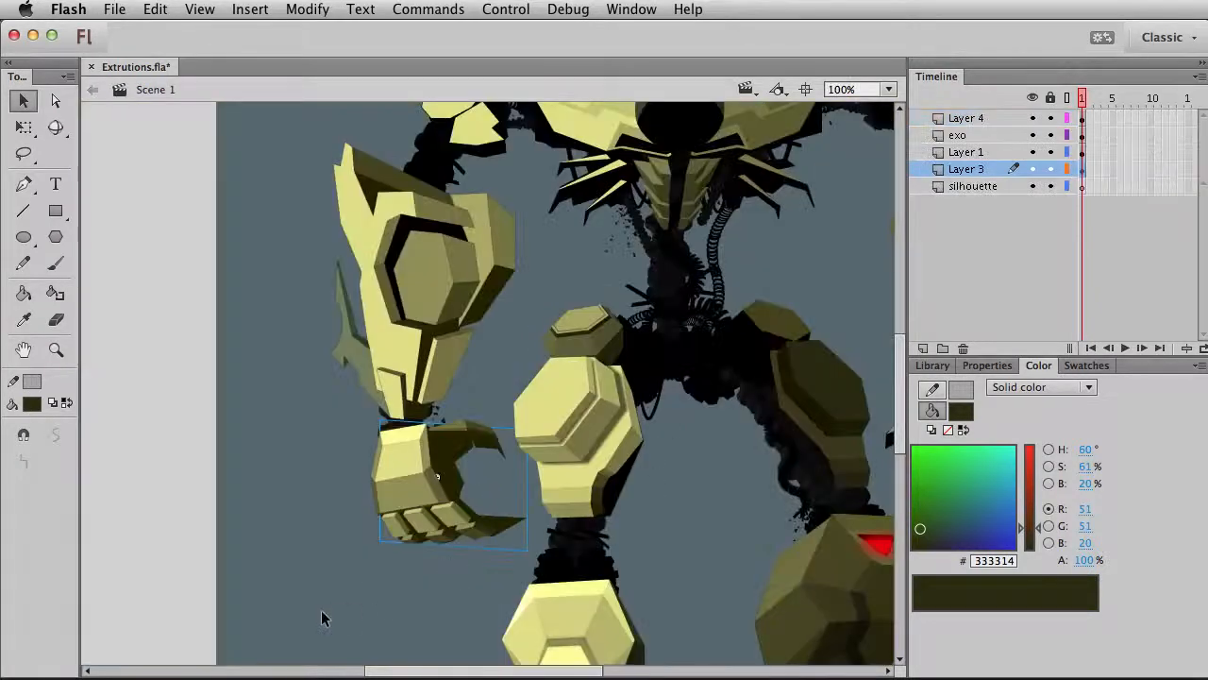
Reopen the hand silhouette symbol, set the Oval tool's fill to cyan #00CCCC, and show the layer as solid shapes
double_click(463, 482)
key("z")
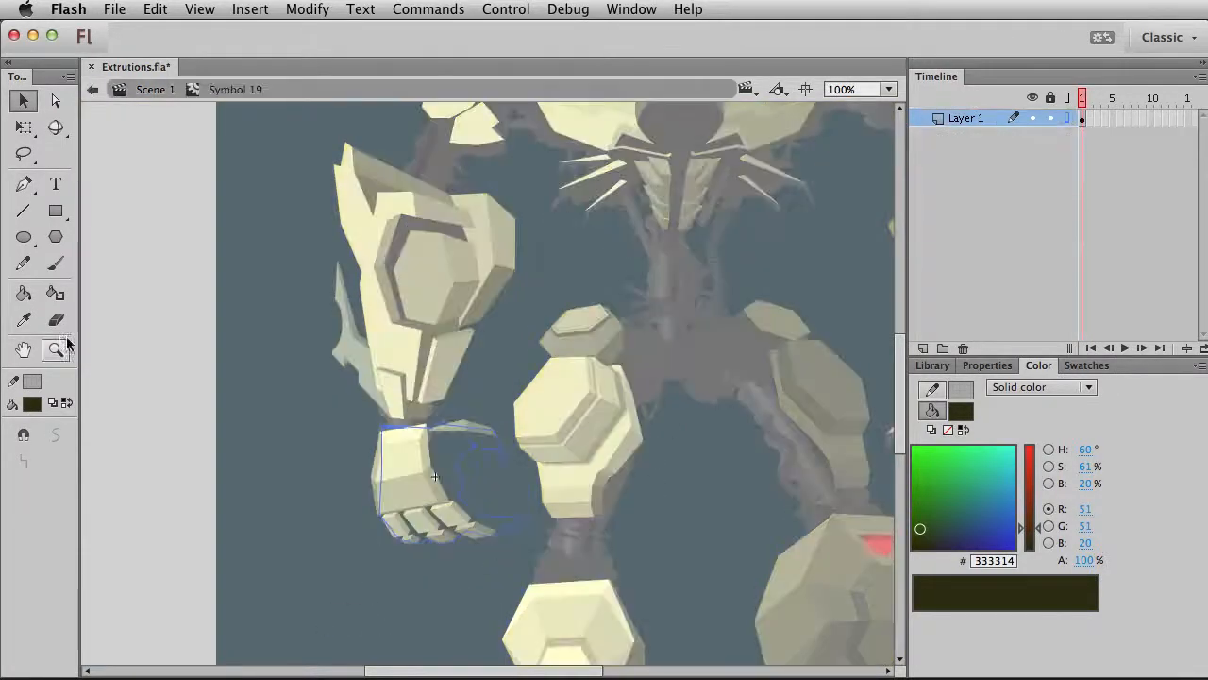
left_click_drag(356, 412, 564, 569)
left_click(24, 237)
left_click(33, 404)
left_click(142, 491)
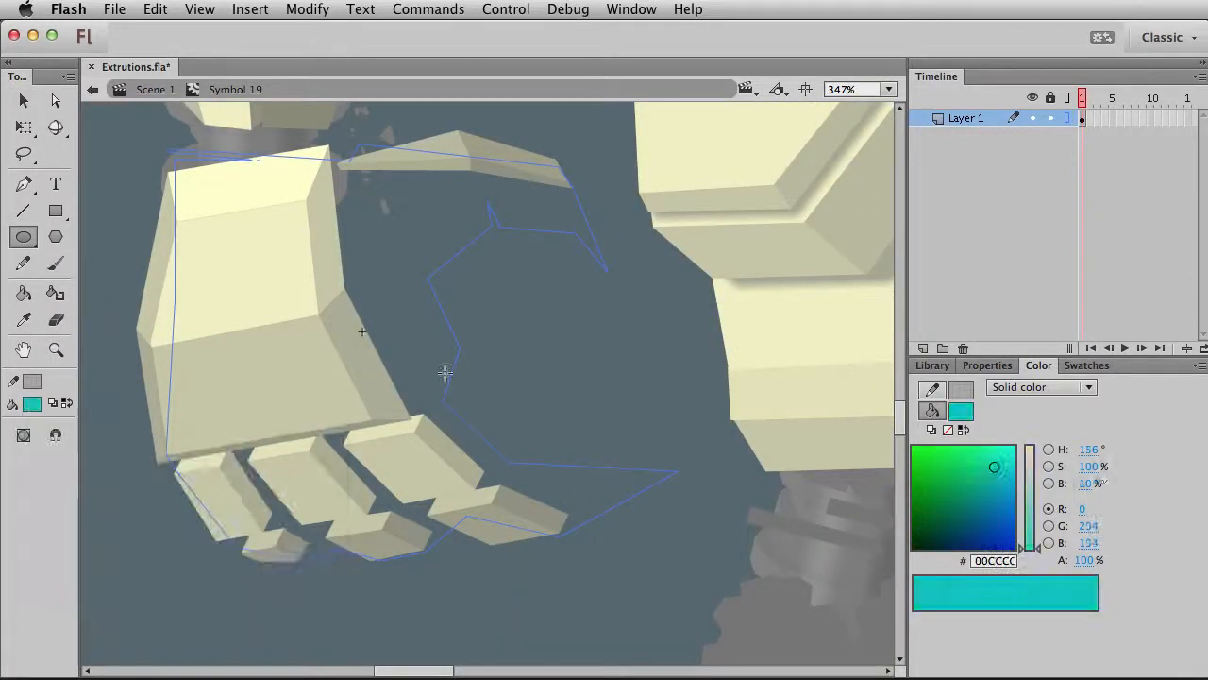
left_click(1068, 118)
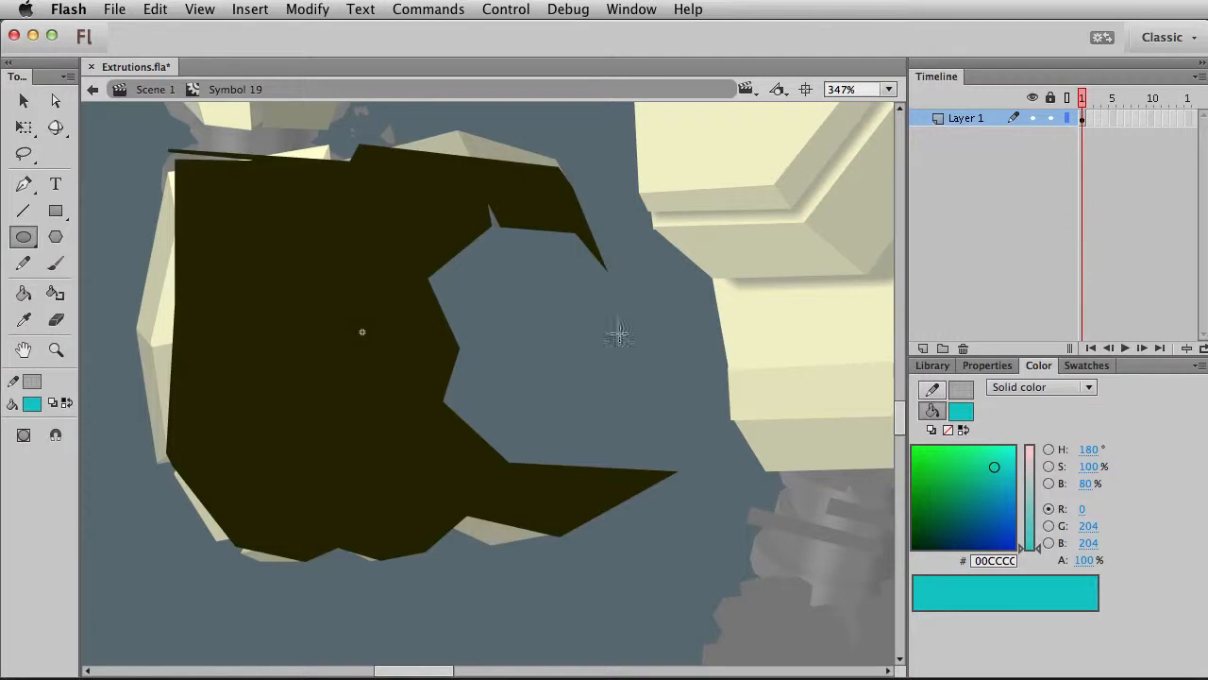
Draw small circles over the silhouette's inner palm corners, delete them to cut rounded joint notches, and return to the main scene
mouse_move(420, 267)
left_mouse_down()
mouse_move(449, 293)
mouse_move(452, 268)
left_mouse_up()
left_click_drag(439, 392, 460, 415)
key("v")
left_click(446, 273)
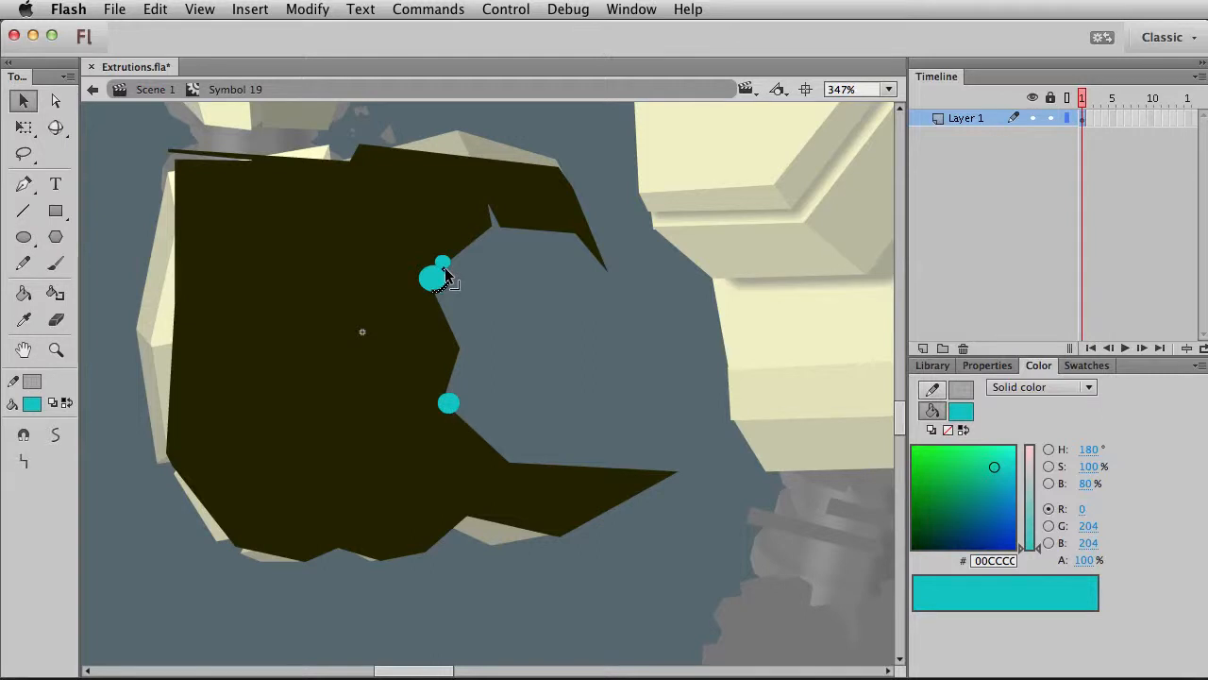
left_click(433, 288)
key("Delete")
left_click(454, 401)
key("Delete")
double_click(463, 405)
left_click(424, 596)
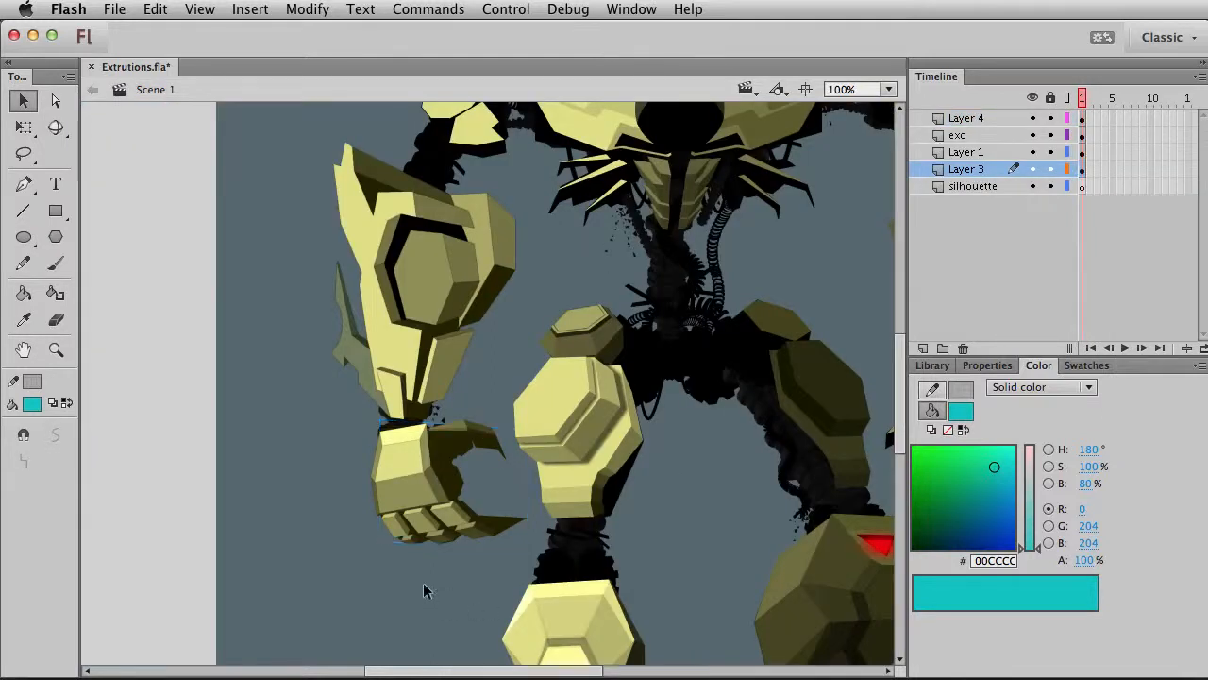
Reopen the hand silhouette symbol, draw two small ovals on the lower claw's inner edge, delete them to cut joint notches, and return to the main scene
double_click(508, 534)
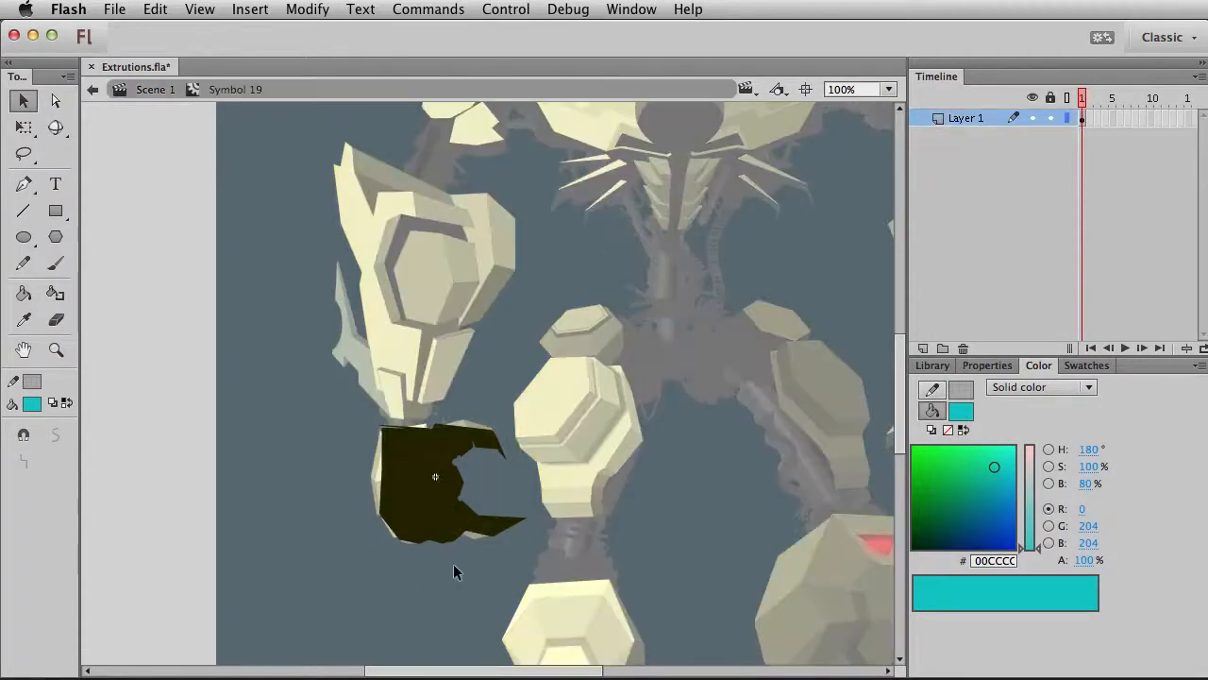
left_click(56, 349)
left_click_drag(354, 458, 531, 555)
key("v")
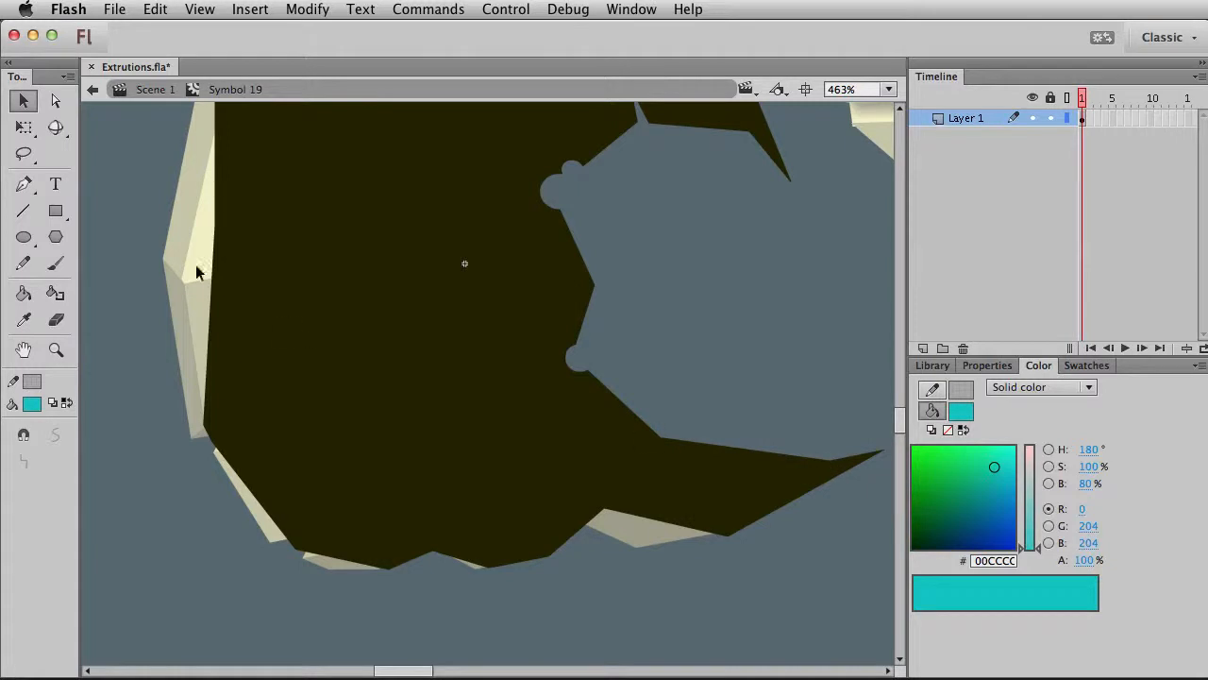
left_click(26, 239)
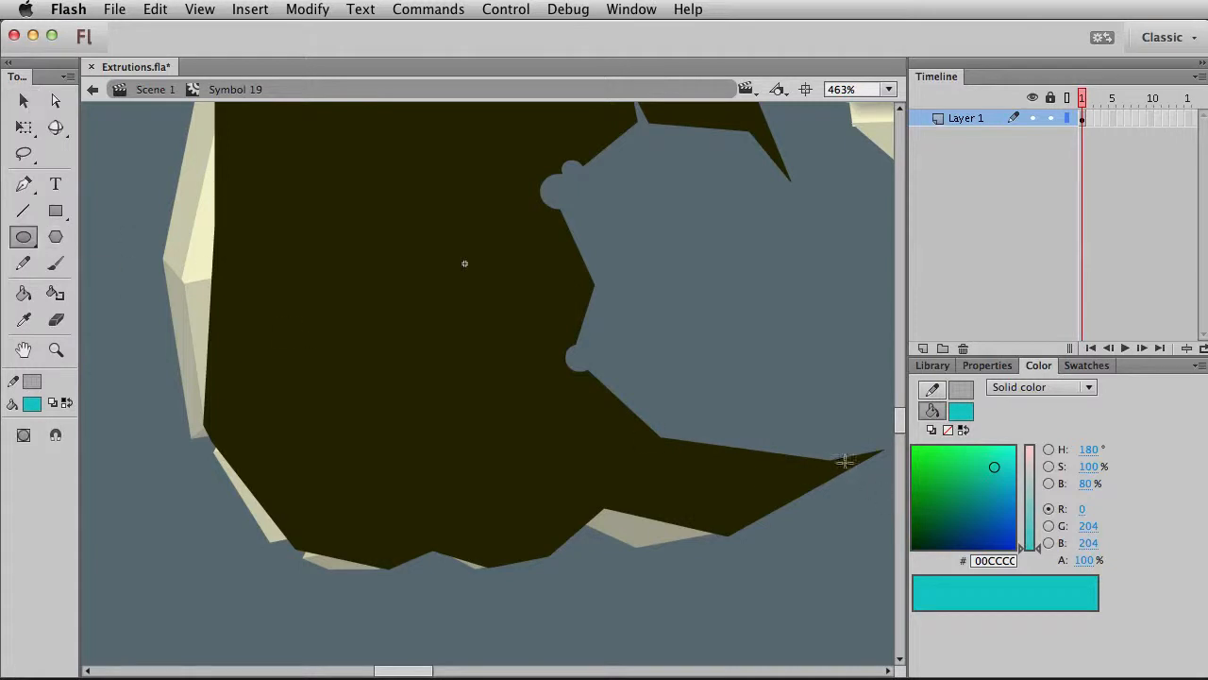
left_click_drag(820, 451, 842, 467)
left_click_drag(692, 432, 656, 449)
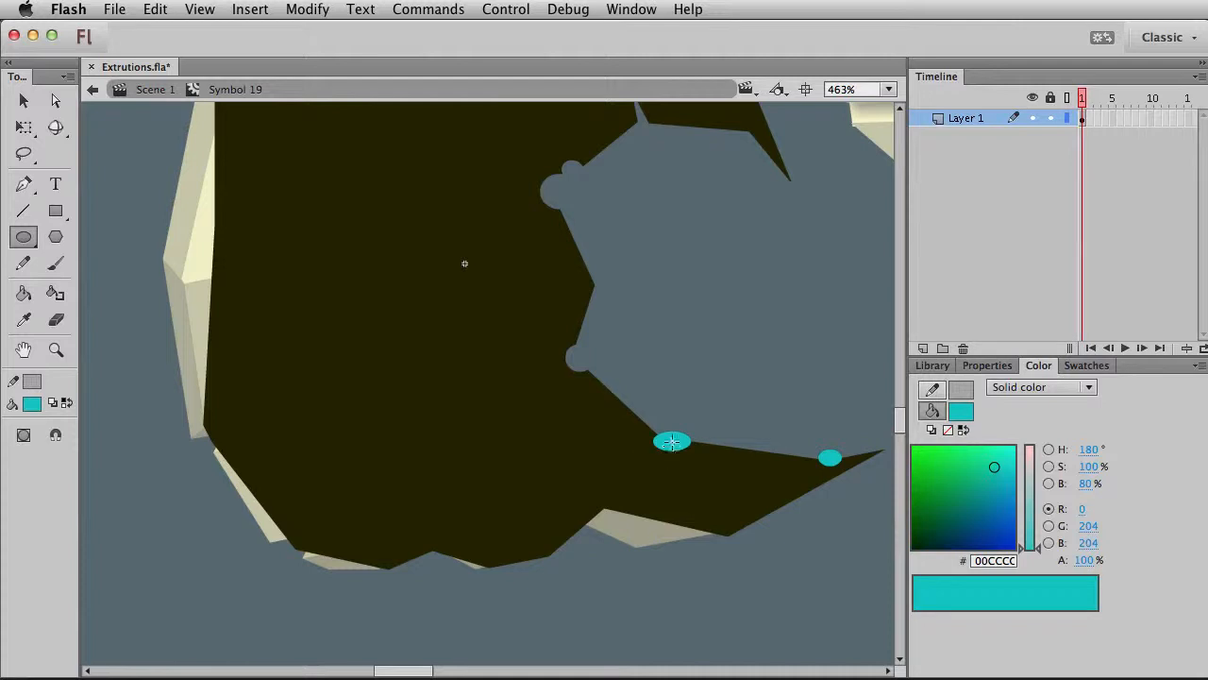
key("v")
key("Delete")
left_click(830, 458)
key("Delete")
key("super+e")
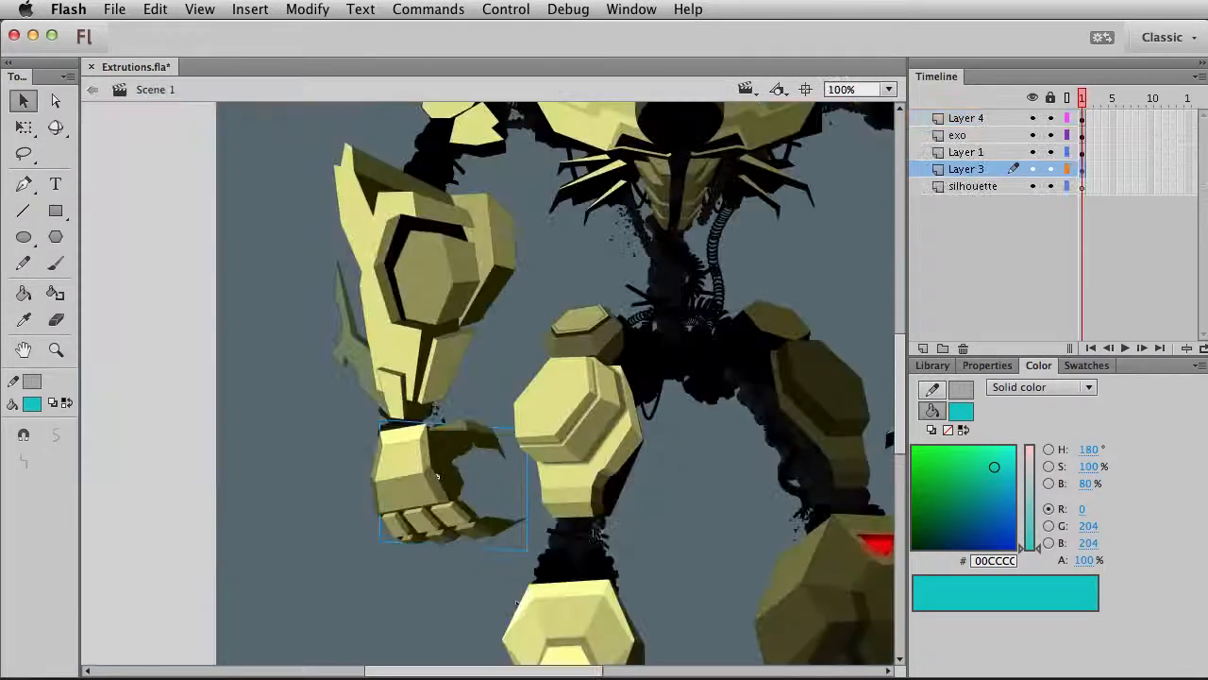
left_click_drag(270, 350, 236, 362)
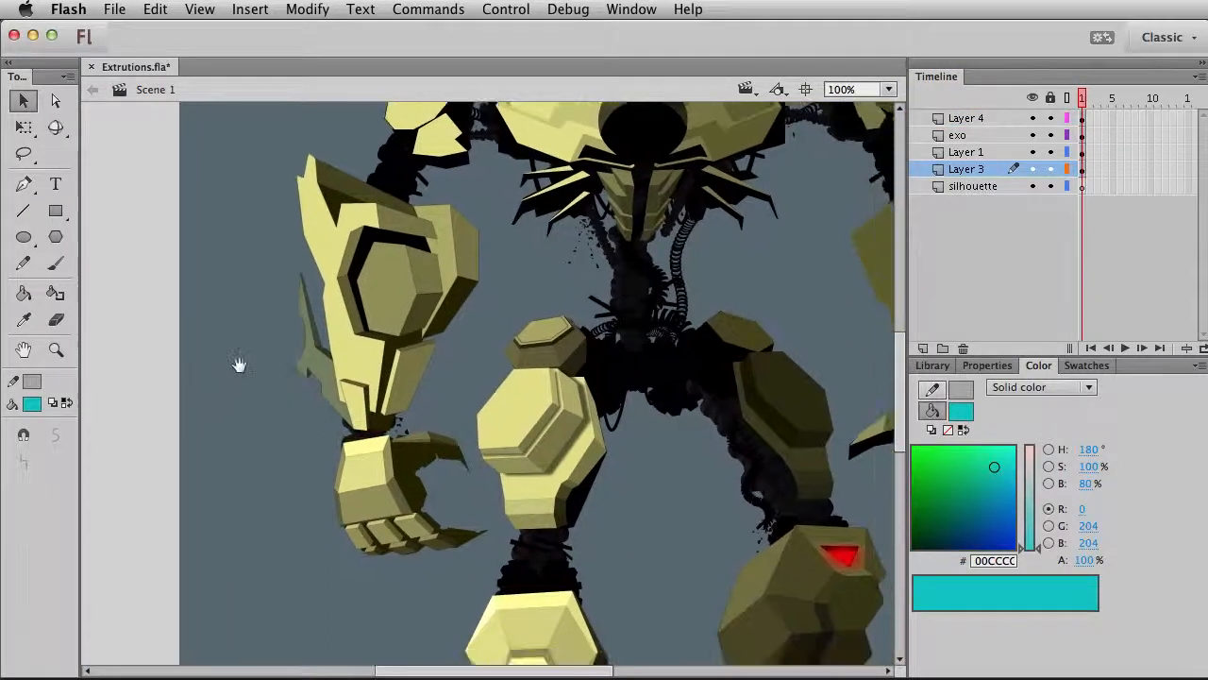
left_click(384, 484)
left_click(473, 358)
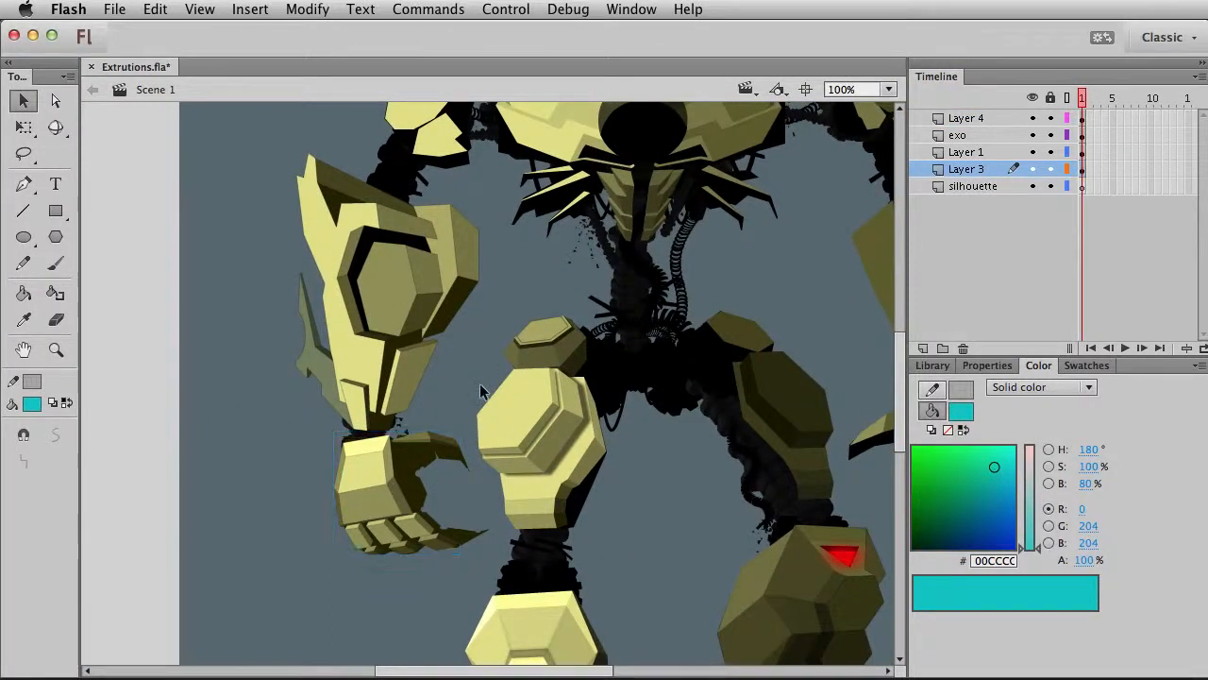
mouse_move(554, 292)
left_mouse_down()
mouse_move(378, 358)
mouse_move(391, 354)
left_mouse_up()
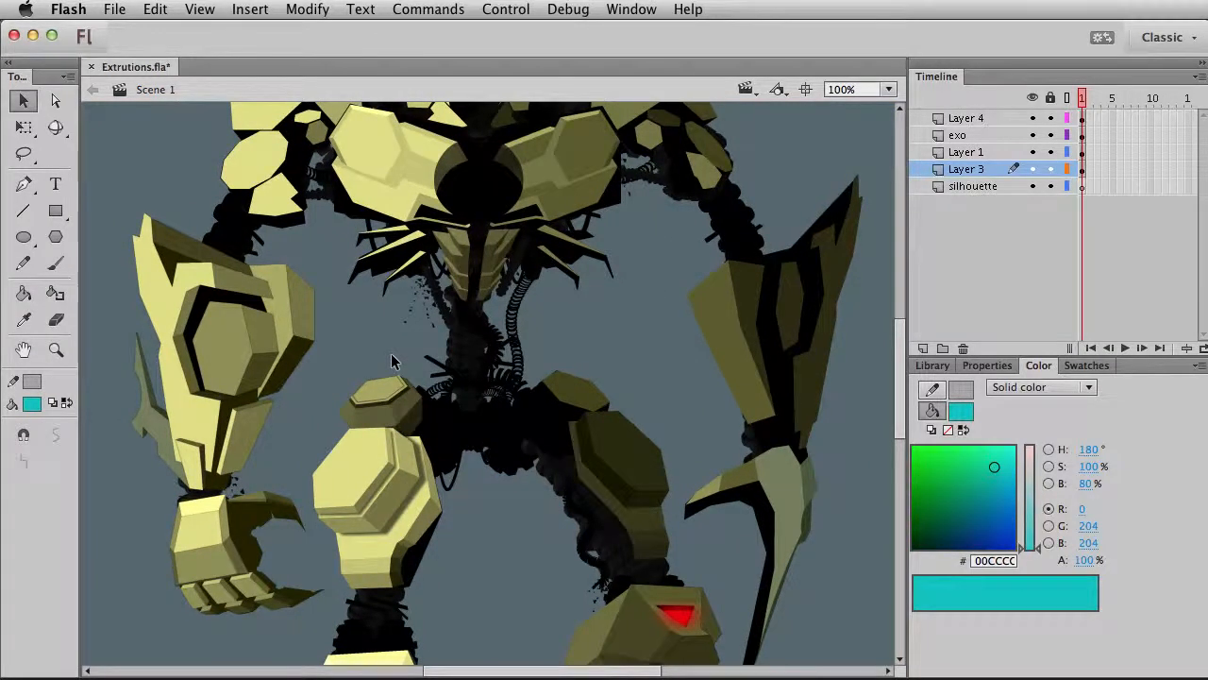
scroll(744, 171, "up", 3)
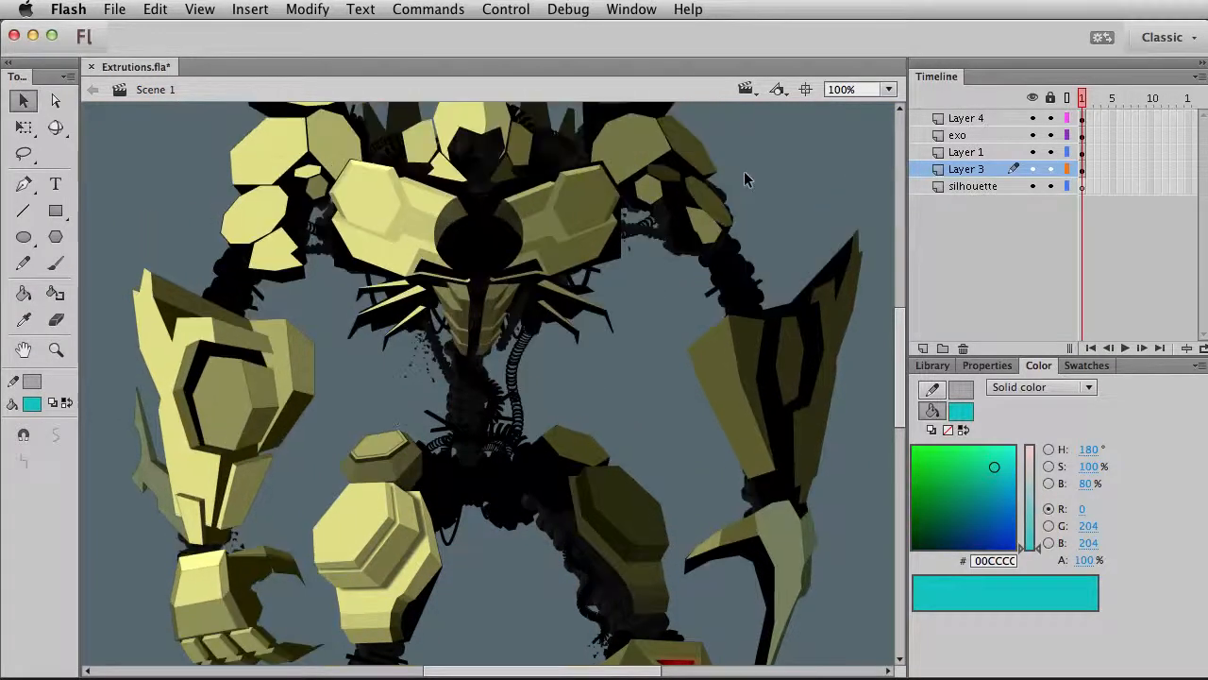
Open the hand armour symbol and adjust the corner at the thumb armour's base near the wrist
double_click(257, 564)
left_click(56, 350)
left_click_drag(179, 505, 299, 589)
key("v")
left_click_drag(347, 374, 332, 335)
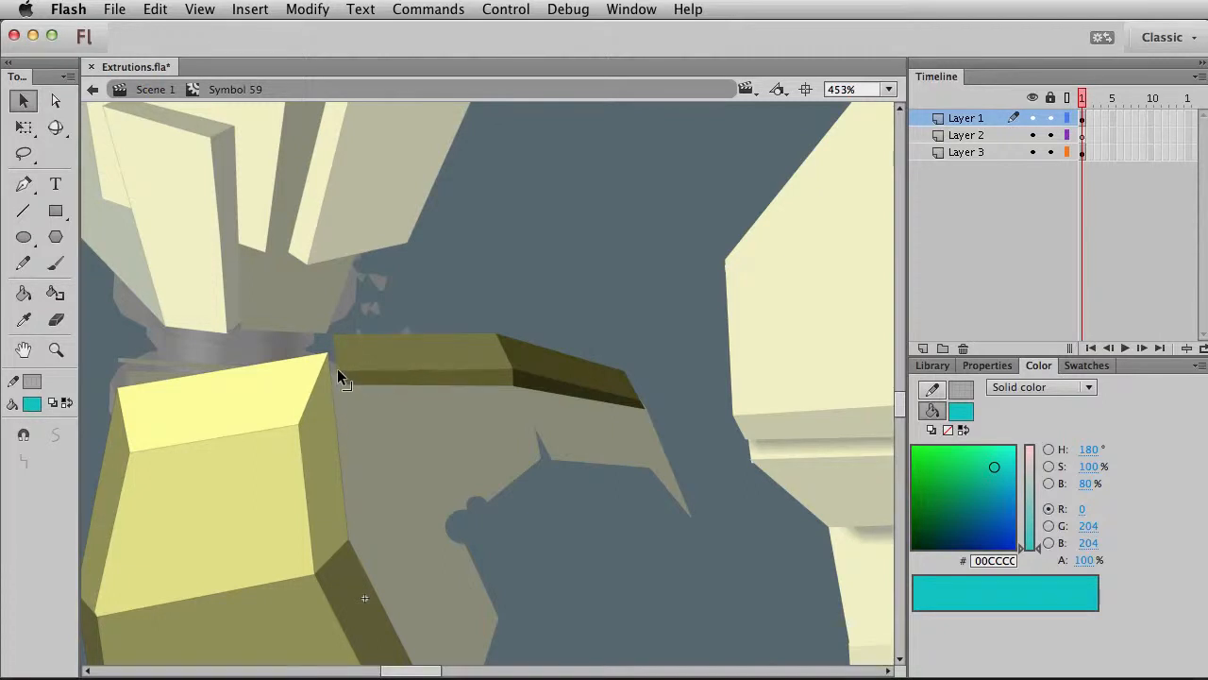
Try nudging the thumb armour's dark tip and underside faces slightly downward, and move them back up
mouse_move(286, 288)
left_mouse_down()
mouse_move(619, 385)
mouse_move(693, 429)
left_mouse_up()
left_click(481, 391)
left_click(528, 375)
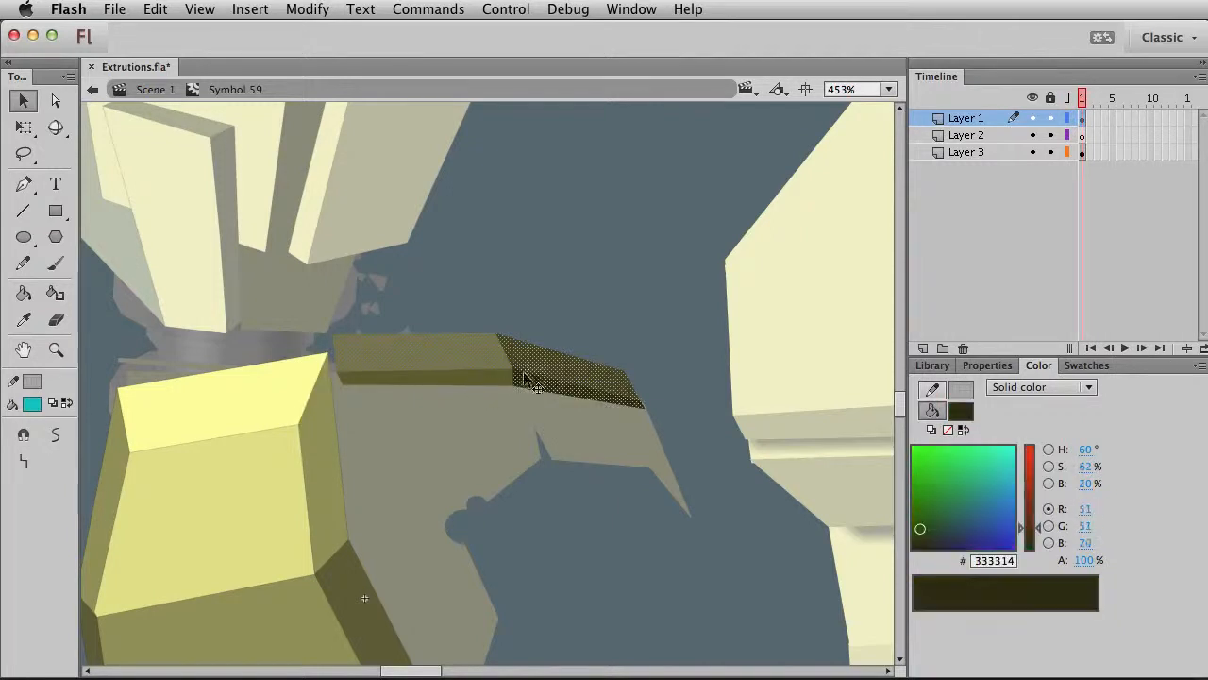
left_click(478, 380, "shift")
key("Down")
key("Down")
key("Down")
key("Up")
key("Up")
key("Up")
Return to the main scene, reopen the hand silhouette symbol, fill the silhouette with black #000000, and exit the symbol
key("super+e")
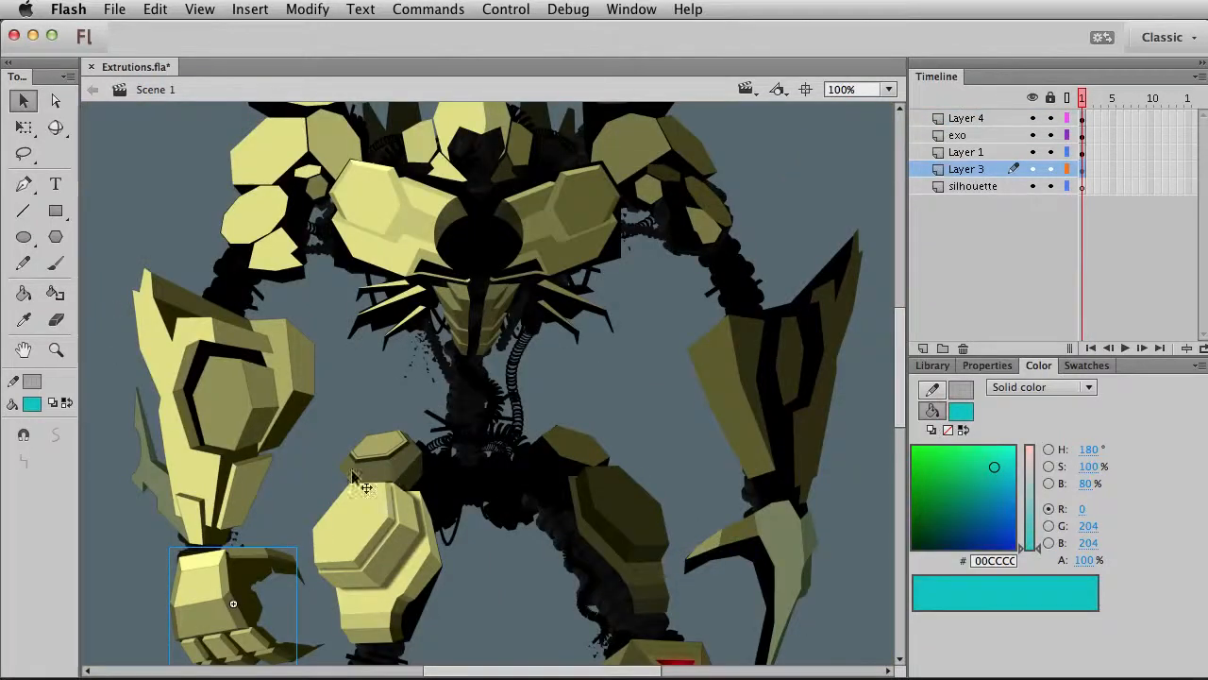
left_click_drag(298, 586, 473, 490)
double_click(407, 467)
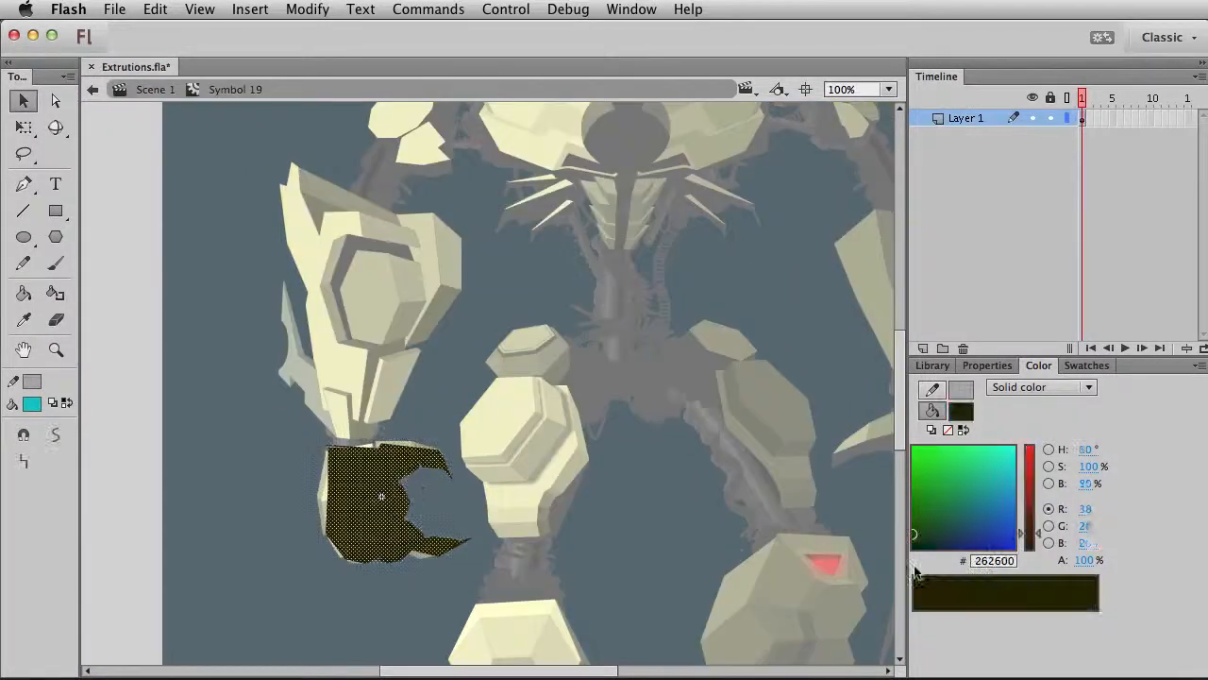
left_click(960, 411)
left_click(957, 441)
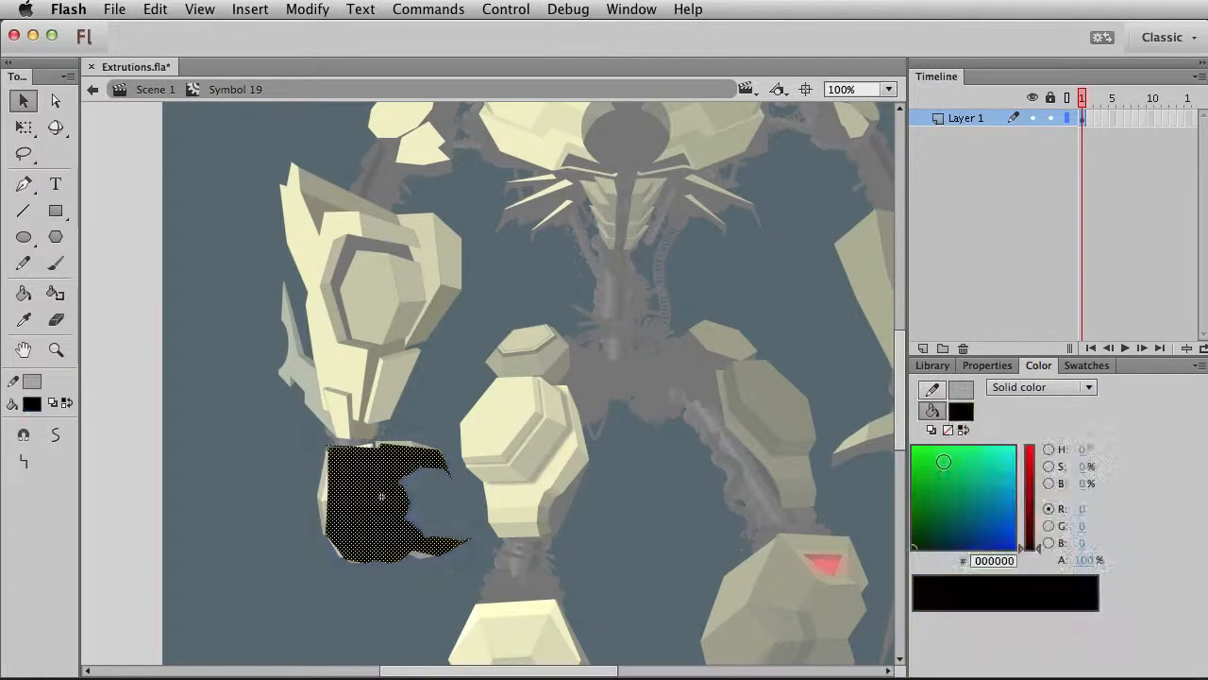
double_click(668, 552)
scroll(623, 510, "up", 2)
scroll(623, 509, "right", 3)
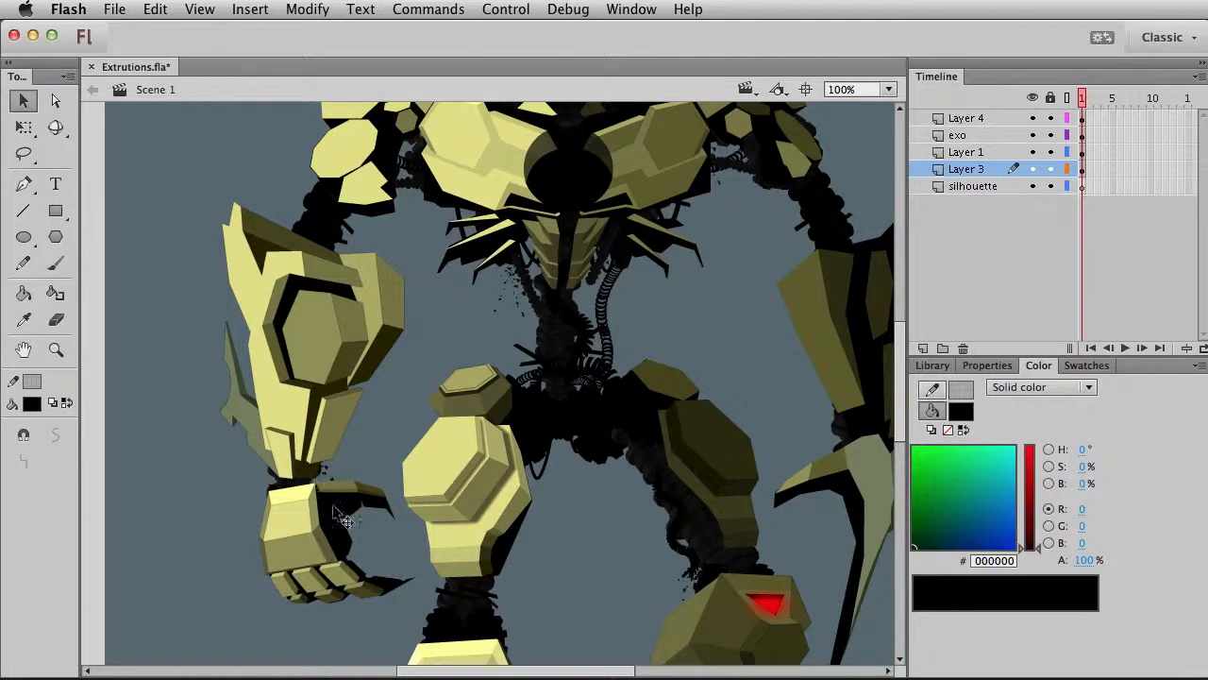
left_click(315, 473)
left_click(233, 544)
scroll(459, 337, "right", 3)
scroll(459, 337, "up", 2)
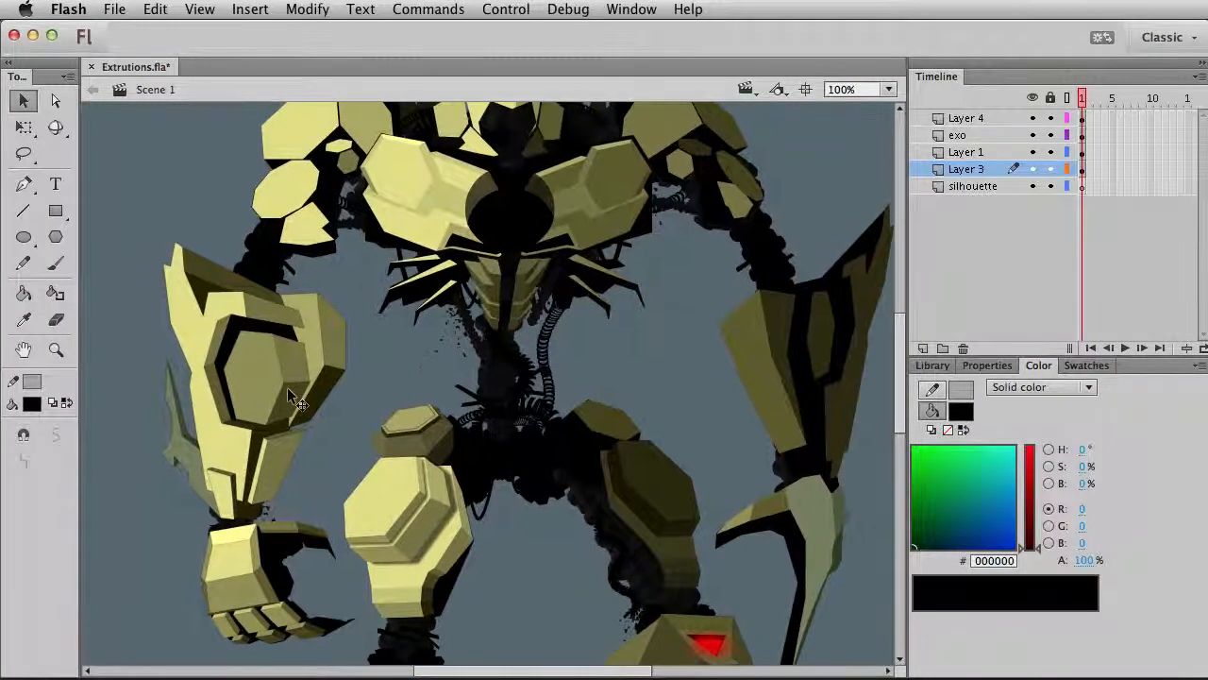